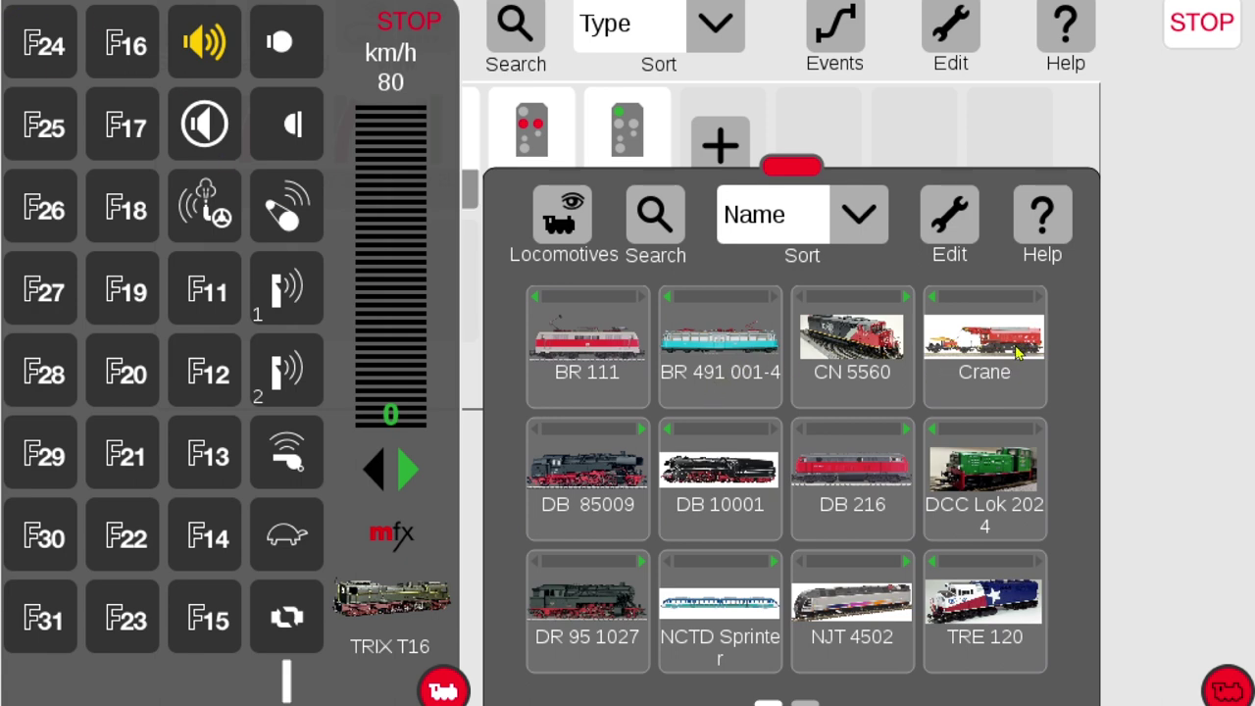
Open the TRIX T16 Lok Settings from page 2 of the Edit Locos list
{"action": "left_click", "coordinate": [961, 37]}
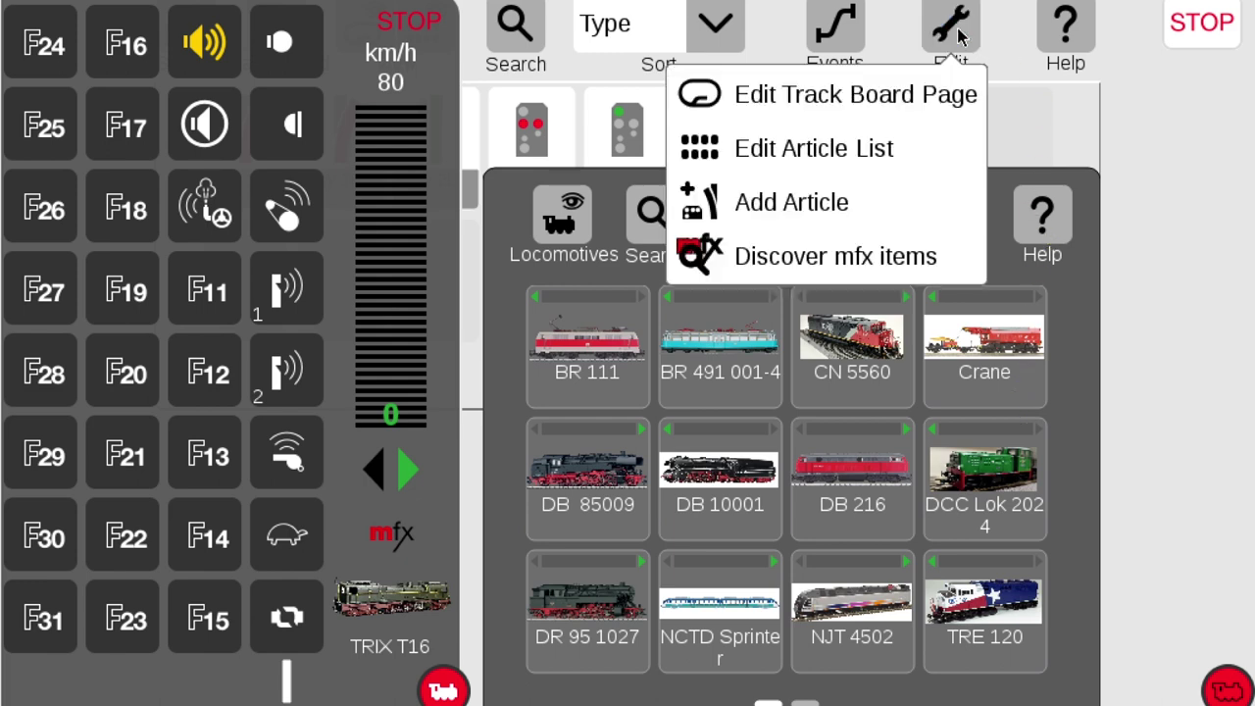
{"action": "left_click", "coordinate": [1182, 251]}
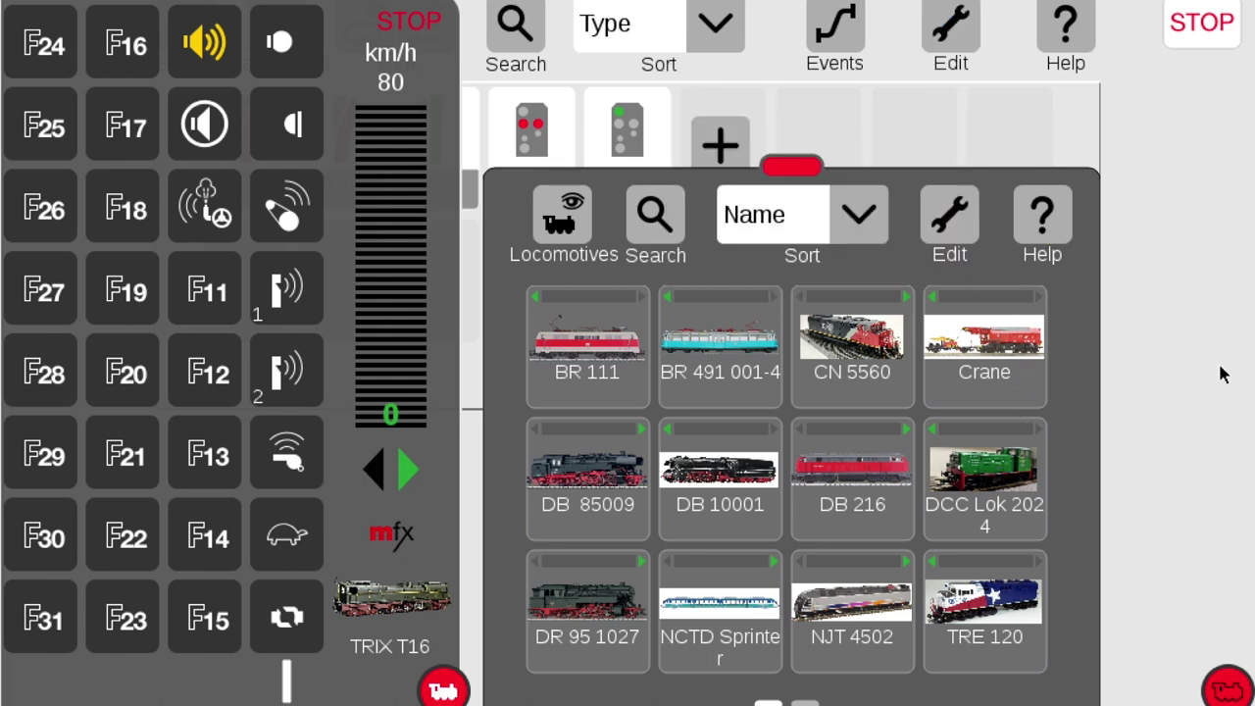
{"action": "left_click", "coordinate": [956, 231]}
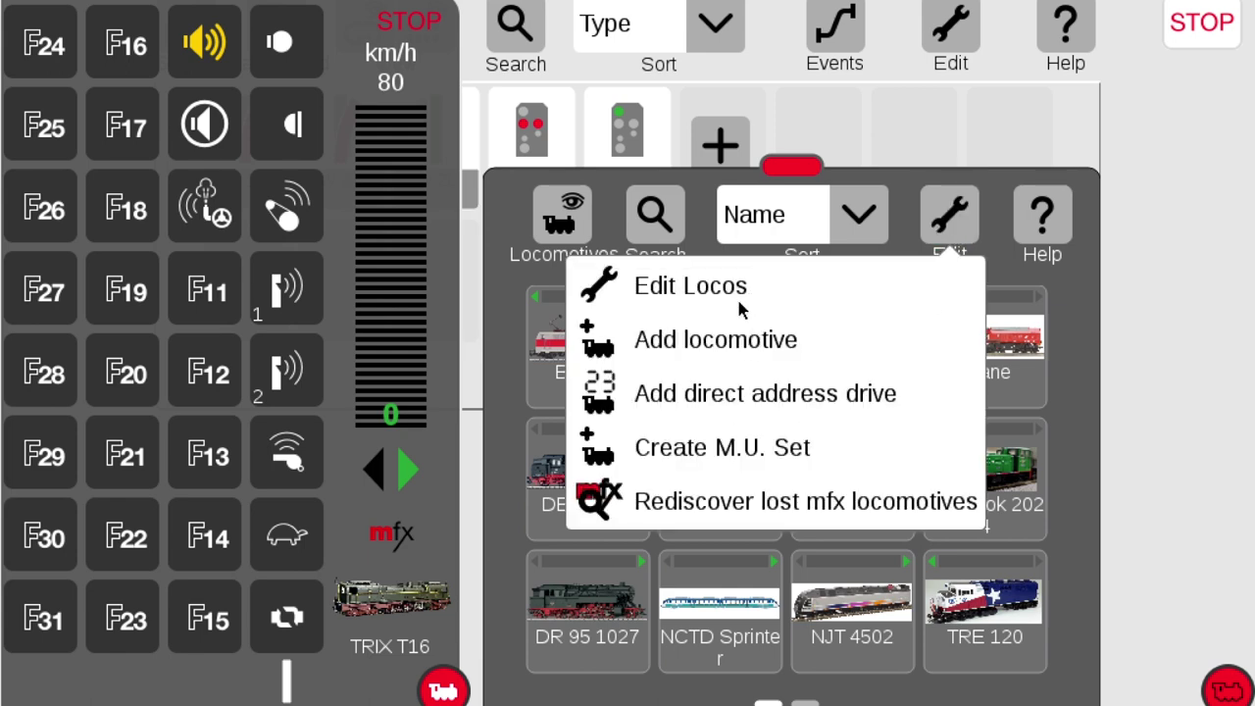
{"action": "left_click", "coordinate": [743, 292]}
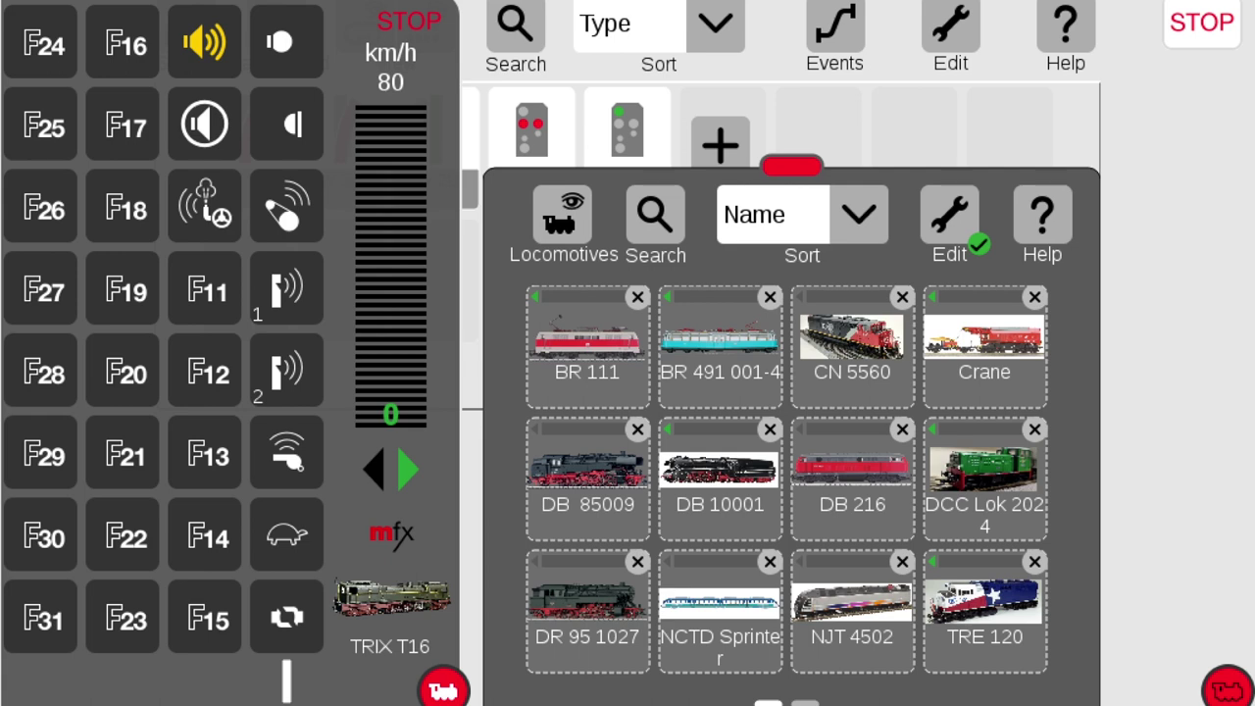
{"action": "left_click", "coordinate": [804, 702]}
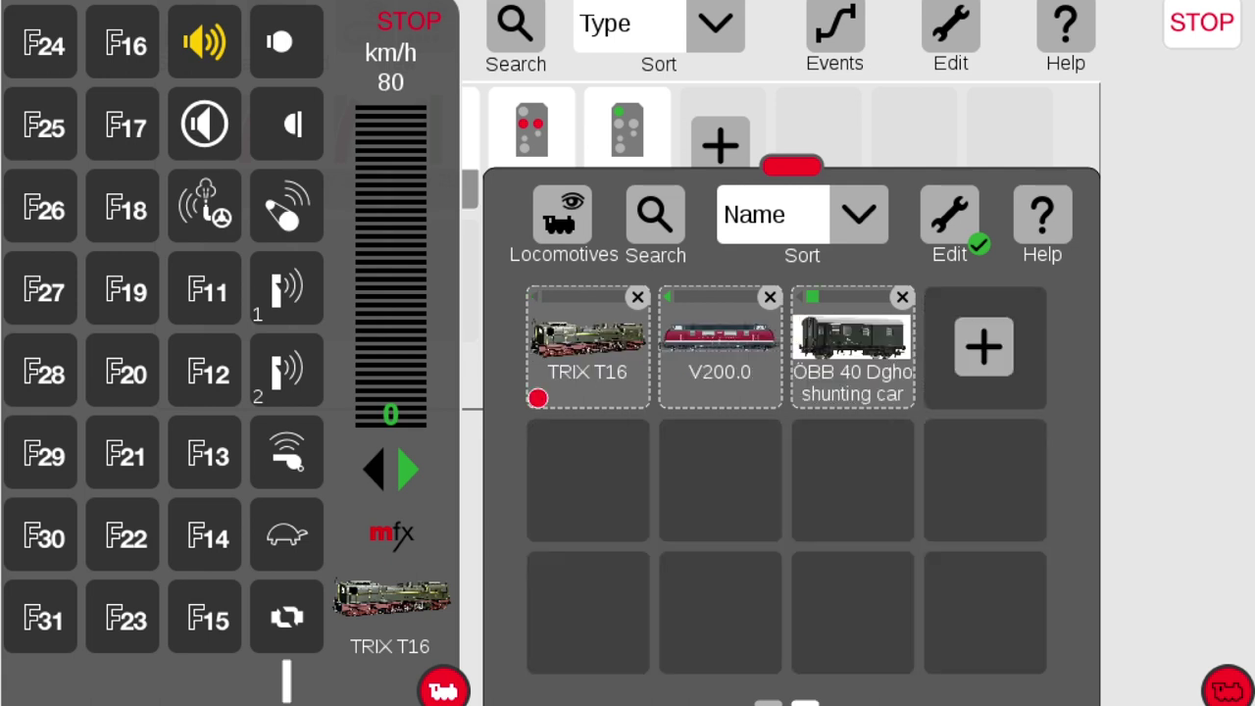
{"action": "left_click", "coordinate": [607, 374]}
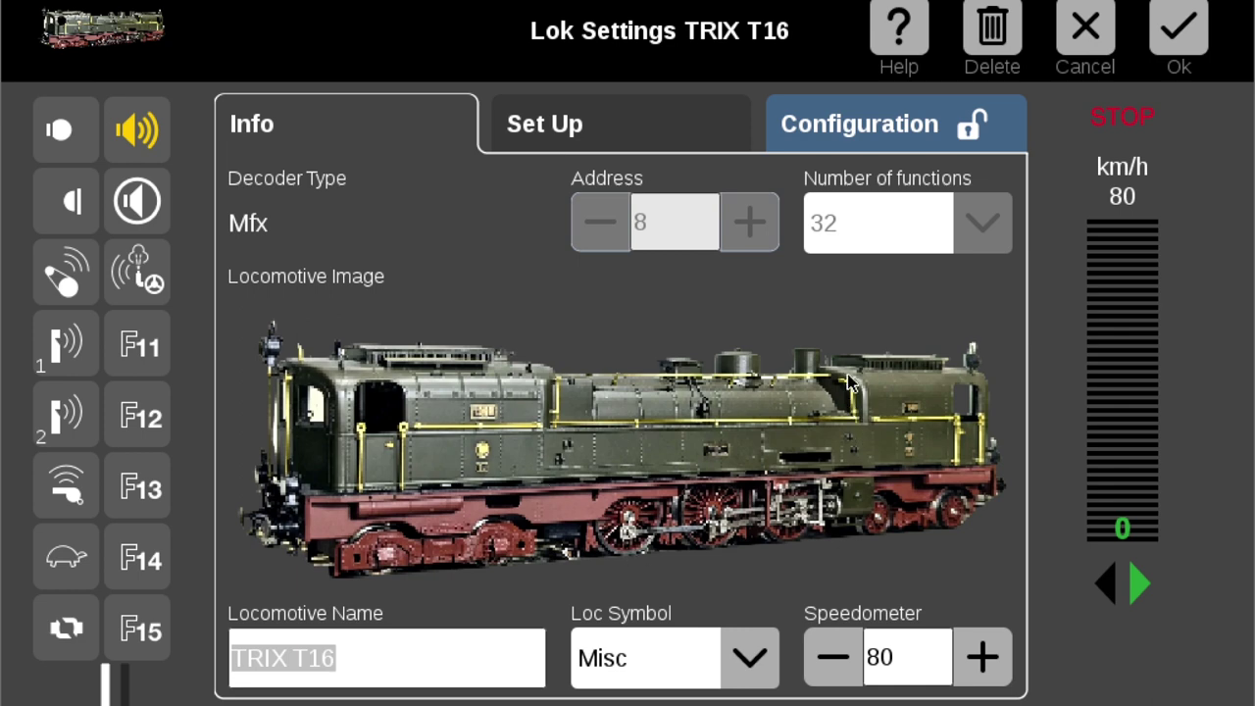
Toggle F11 on and off, then show the Set Up values: acceleration 30, braking 18, volume 64
{"action": "left_click", "coordinate": [140, 349]}
{"action": "left_click", "coordinate": [139, 349]}
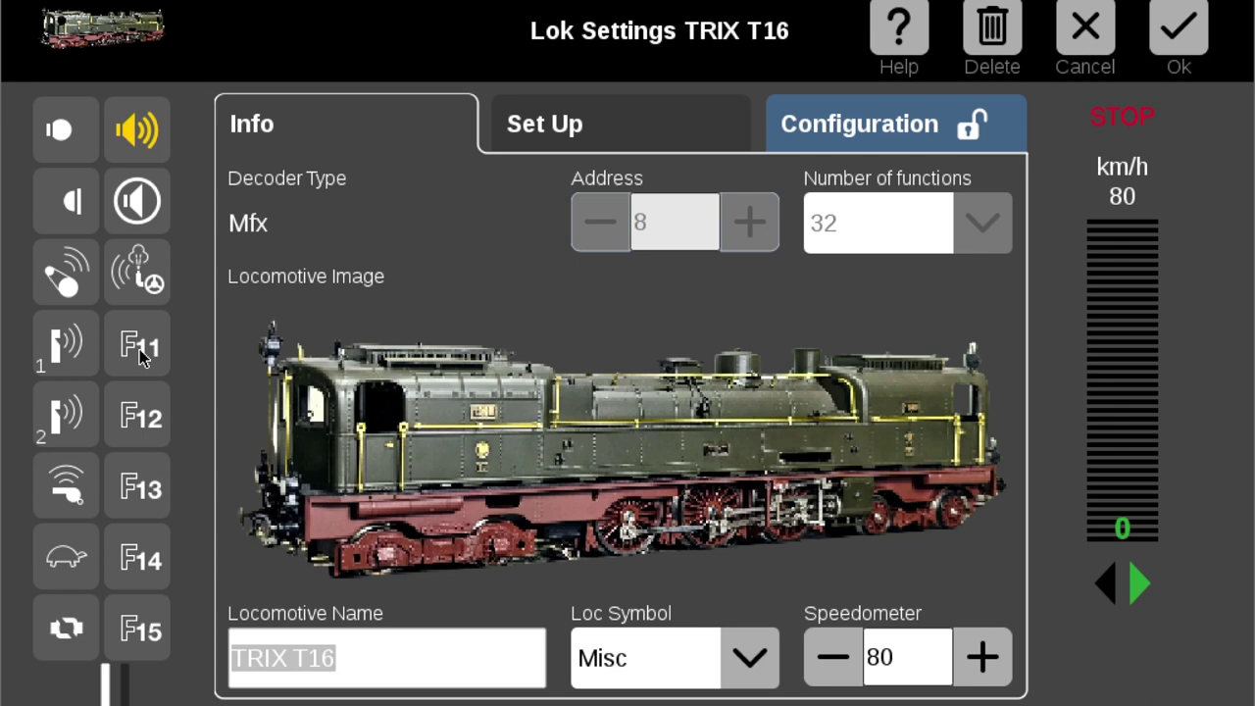
{"action": "left_click", "coordinate": [650, 149]}
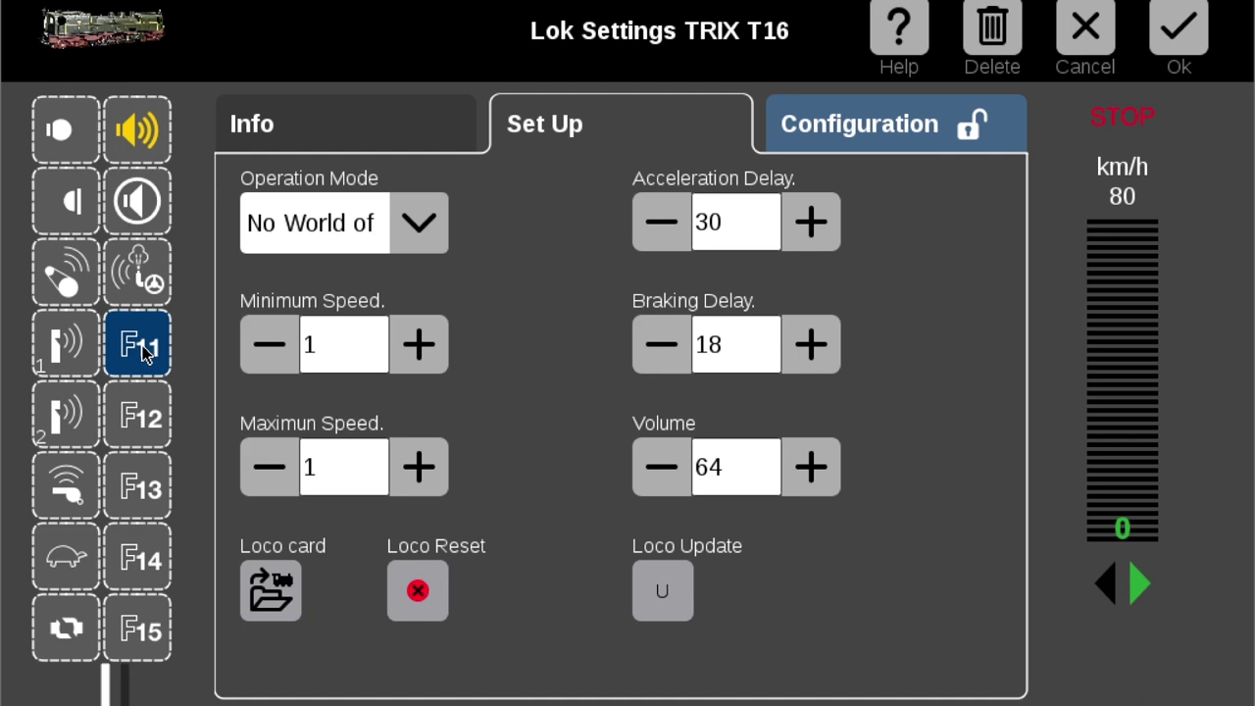
Select F11 for icon editing and browse the Sound 1 and Mechanic icon sets
{"action": "left_click", "coordinate": [145, 353]}
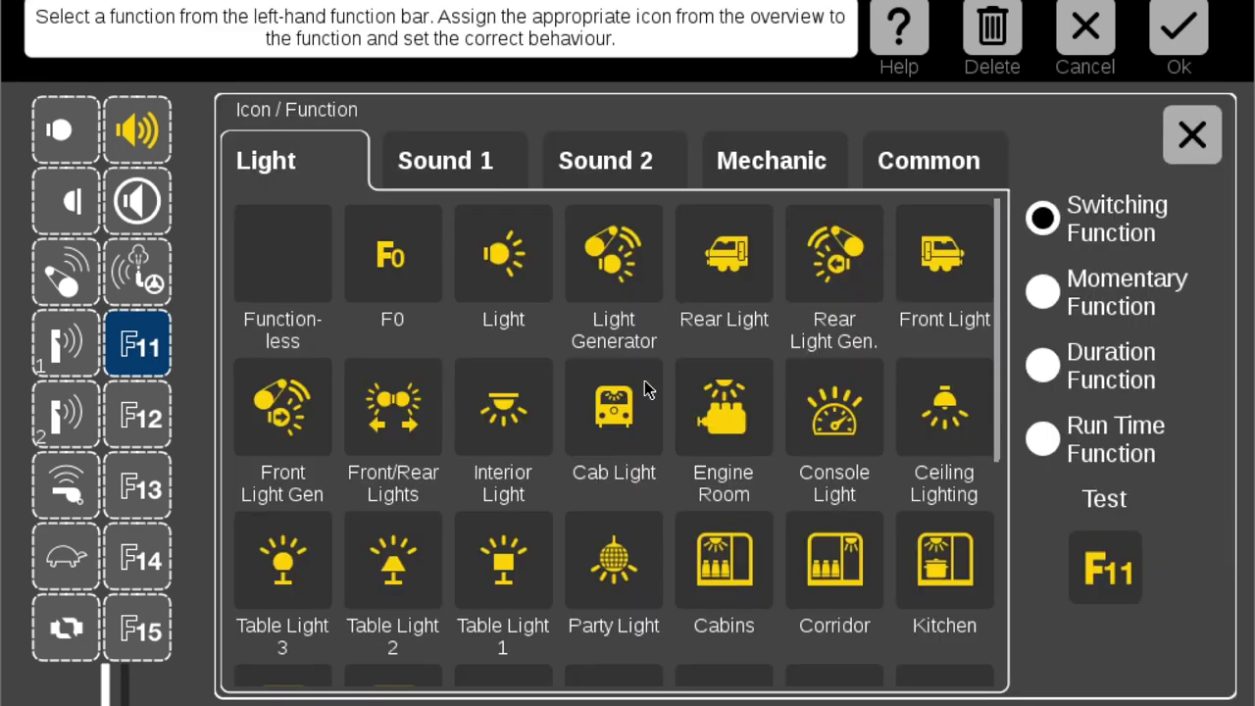
{"action": "scroll", "coordinate": [647, 388], "scroll_direction": "down", "scroll_amount": 3}
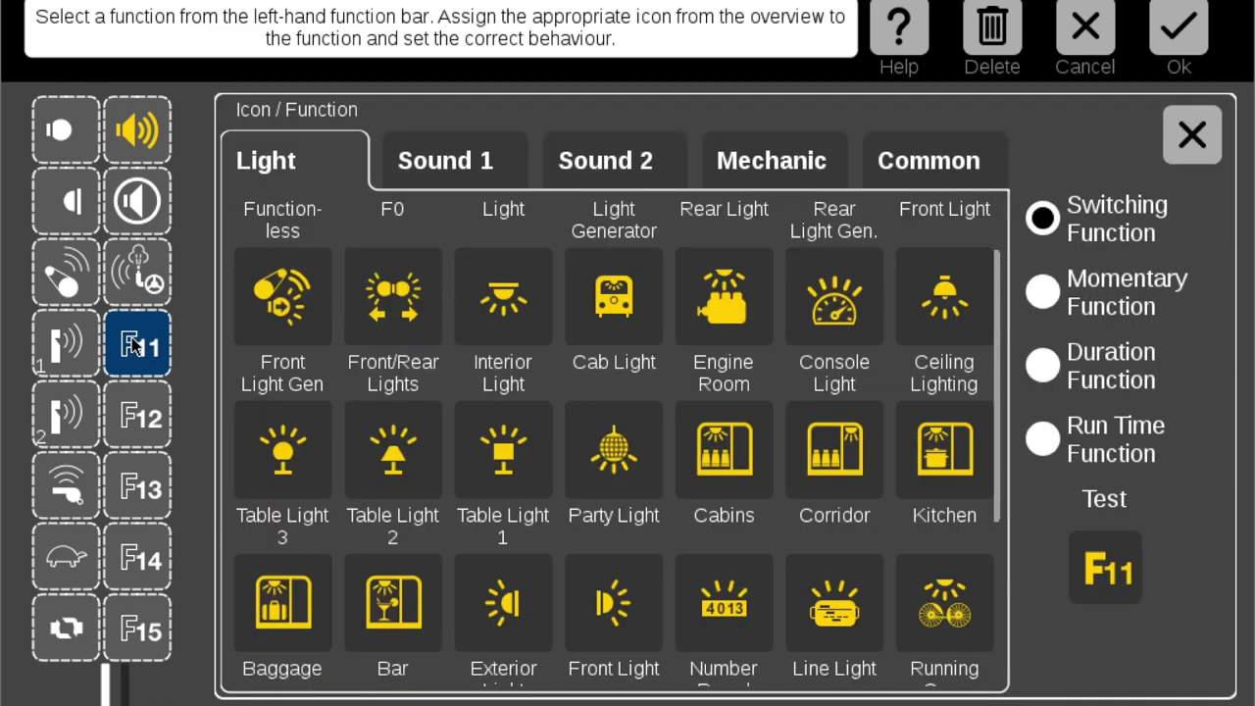
{"action": "scroll", "coordinate": [566, 394], "scroll_direction": "down", "scroll_amount": 3}
{"action": "scroll", "coordinate": [566, 394], "scroll_direction": "up", "scroll_amount": 3}
{"action": "left_click", "coordinate": [452, 171]}
{"action": "left_click", "coordinate": [765, 176]}
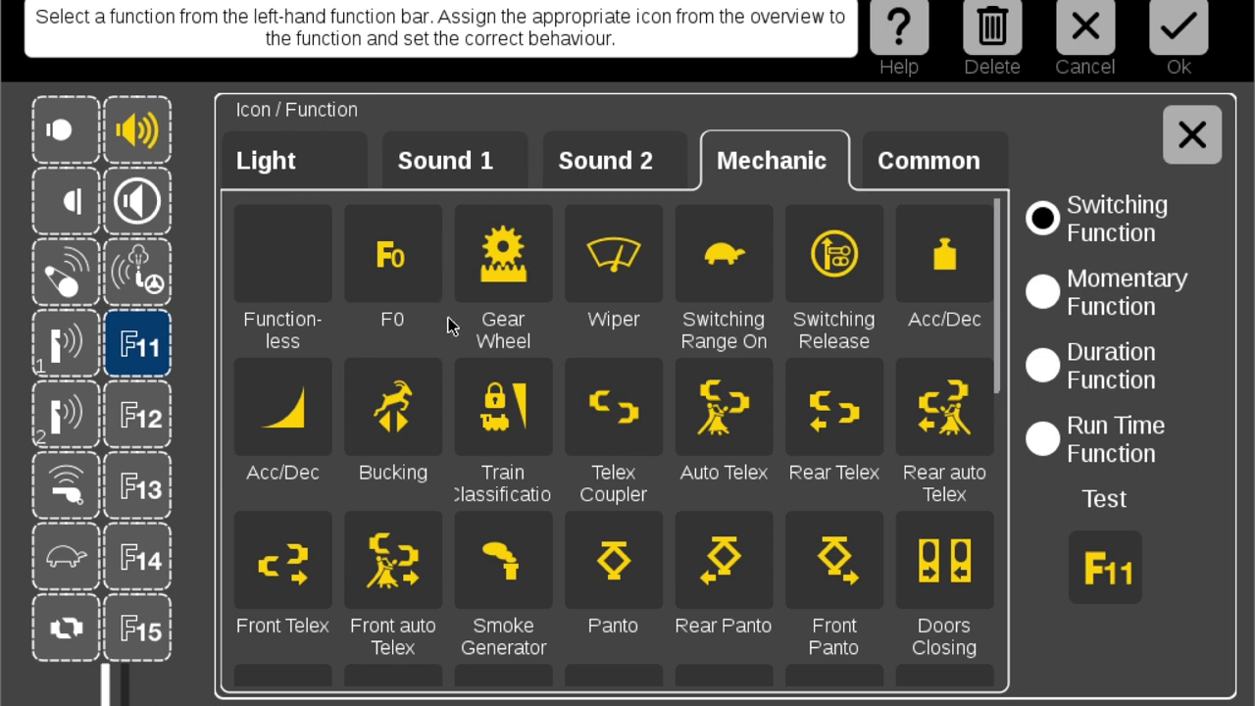
Scroll through the Mechanic icons, then show the Common icon set
{"action": "scroll", "coordinate": [451, 325], "scroll_direction": "down", "scroll_amount": 1}
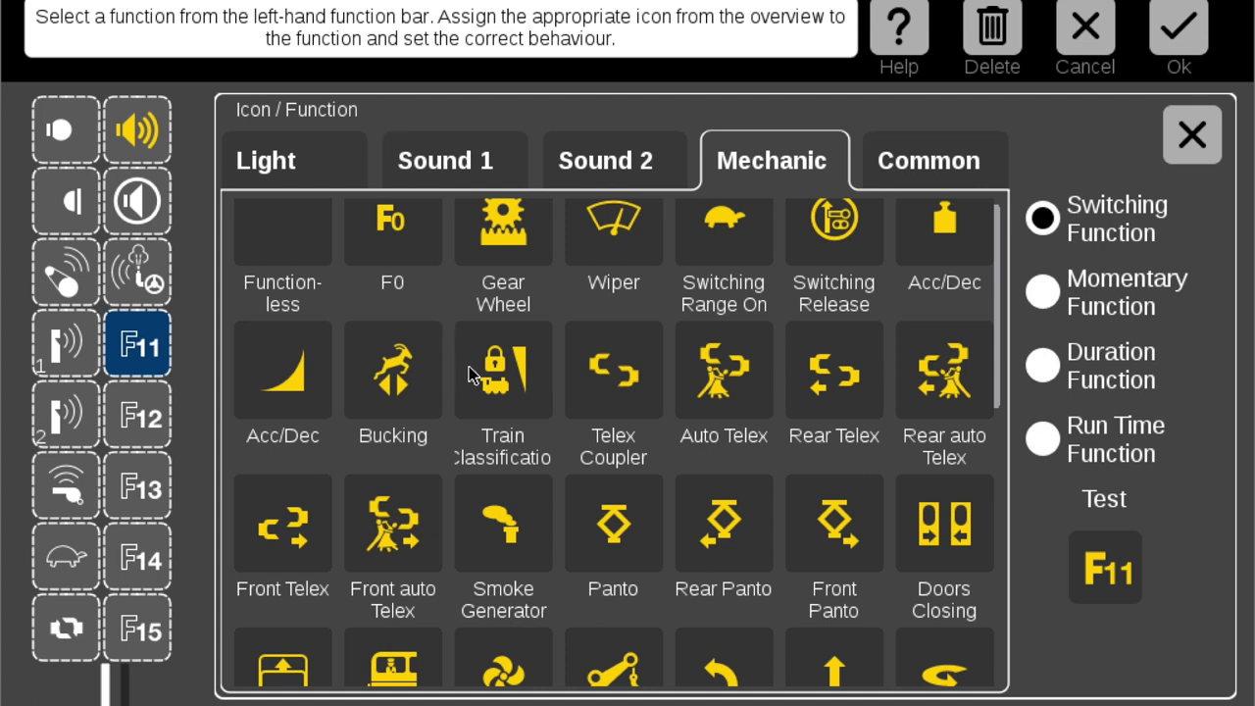
{"action": "scroll", "coordinate": [551, 385], "scroll_direction": "down", "scroll_amount": 4}
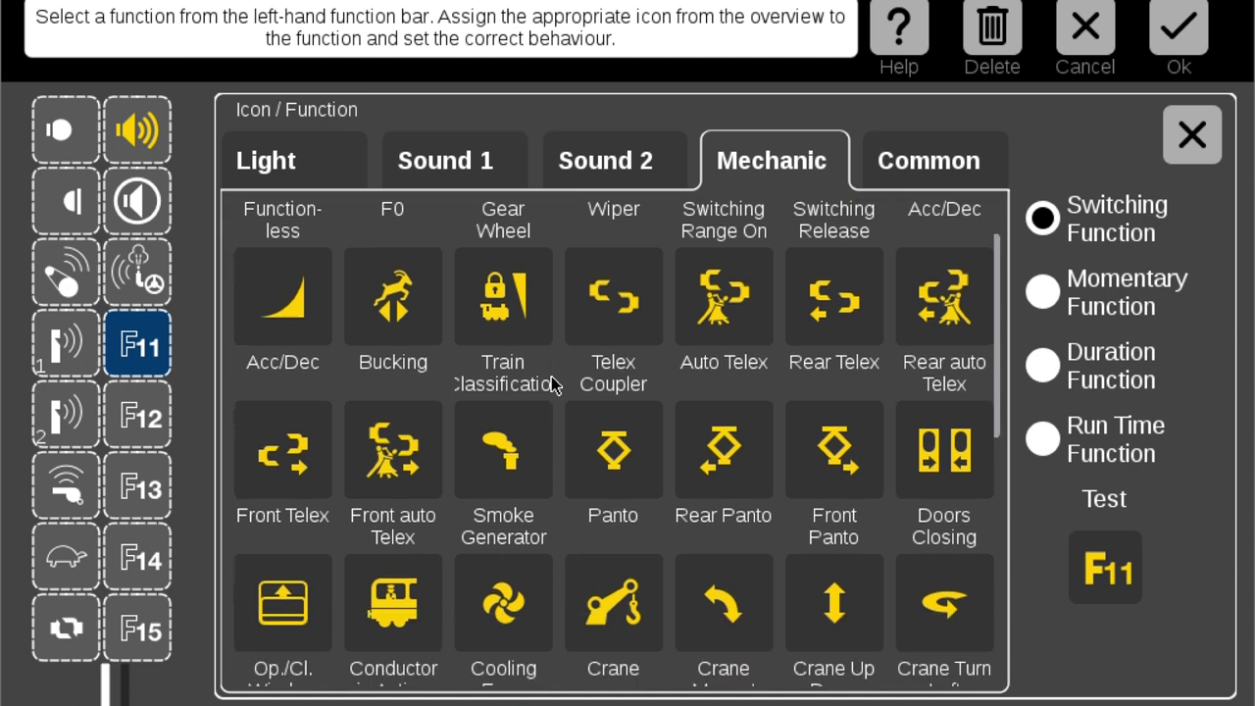
{"action": "scroll", "coordinate": [551, 385], "scroll_direction": "down", "scroll_amount": 8}
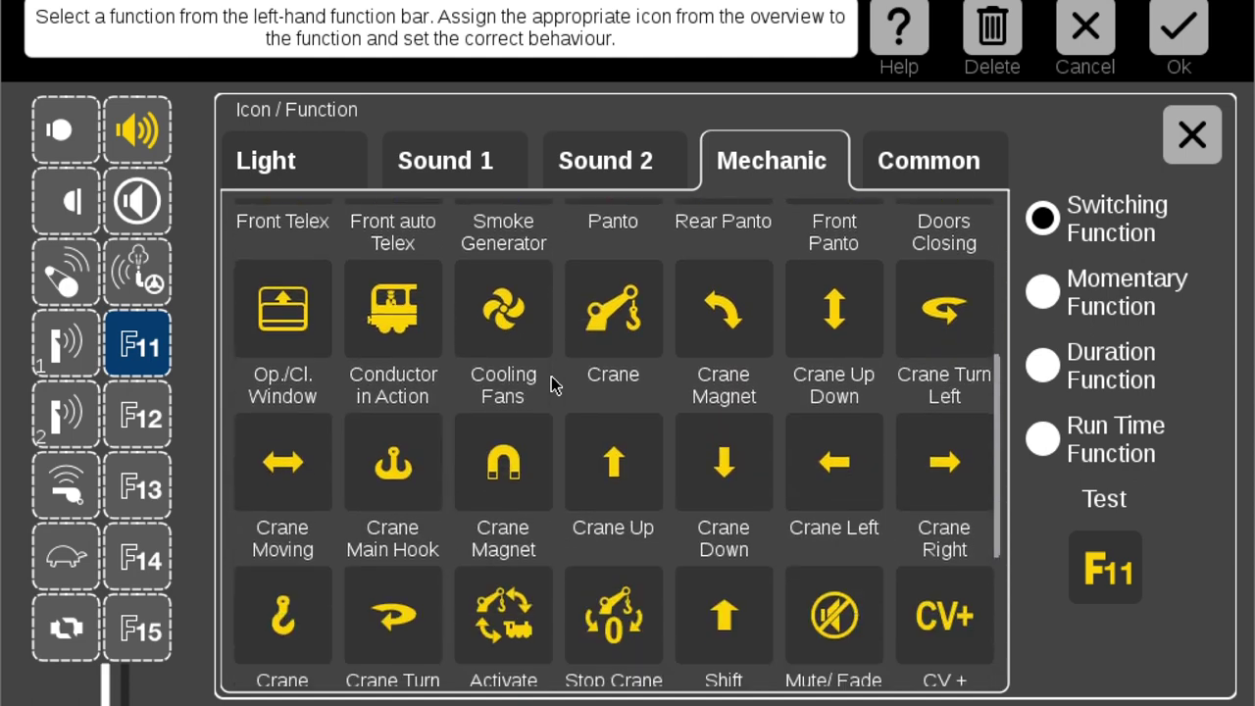
{"action": "scroll", "coordinate": [551, 384], "scroll_direction": "down", "scroll_amount": 5}
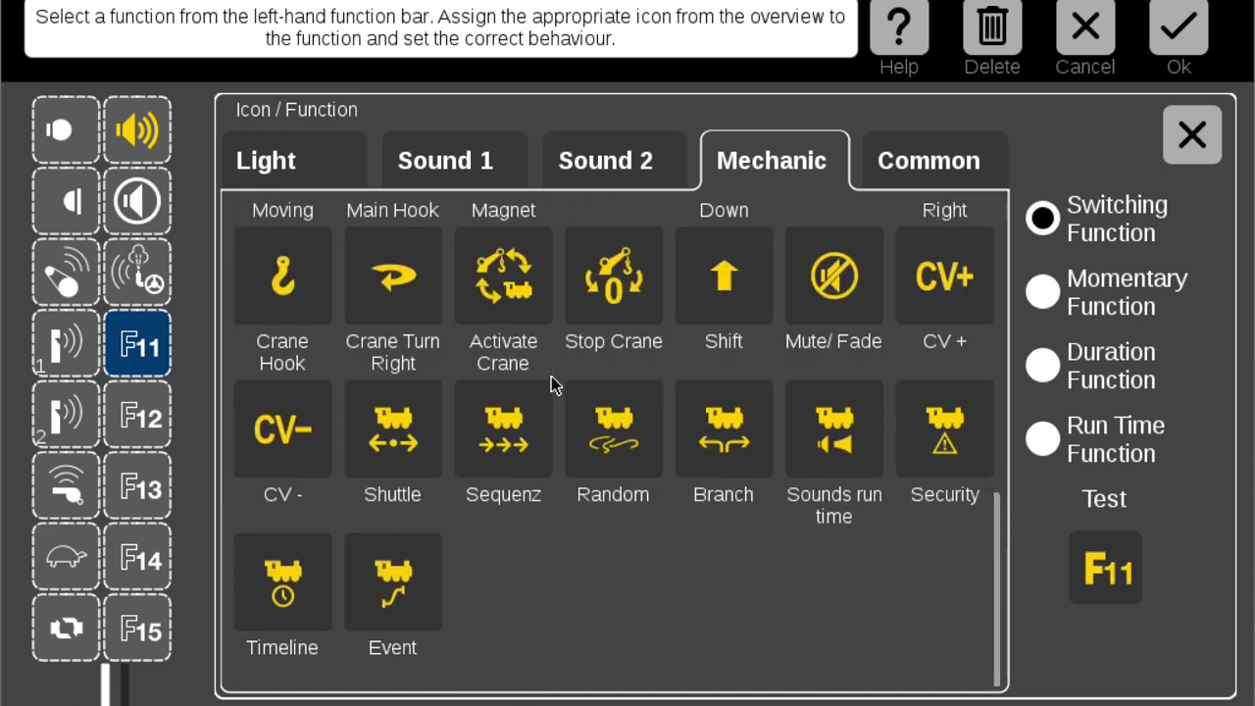
{"action": "scroll", "coordinate": [551, 384], "scroll_direction": "up", "scroll_amount": 4}
{"action": "scroll", "coordinate": [549, 382], "scroll_direction": "down", "scroll_amount": 4}
{"action": "scroll", "coordinate": [524, 583], "scroll_direction": "up", "scroll_amount": 1}
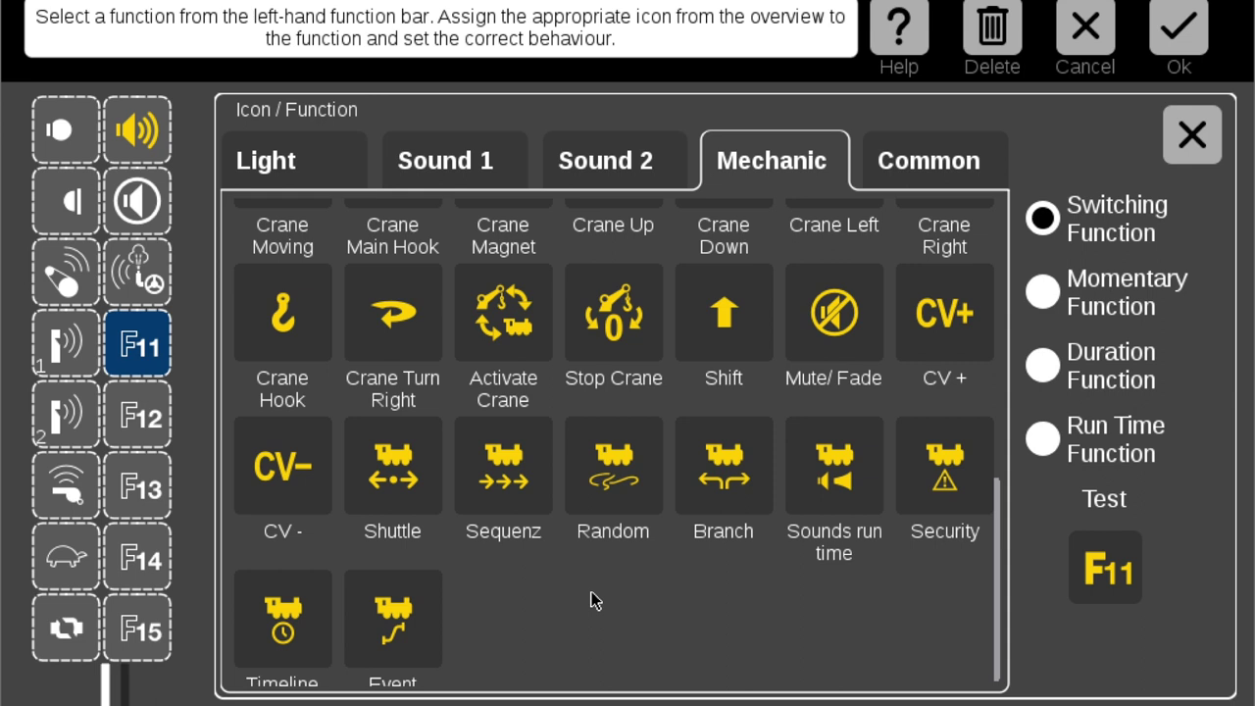
{"action": "scroll", "coordinate": [591, 600], "scroll_direction": "up", "scroll_amount": 2}
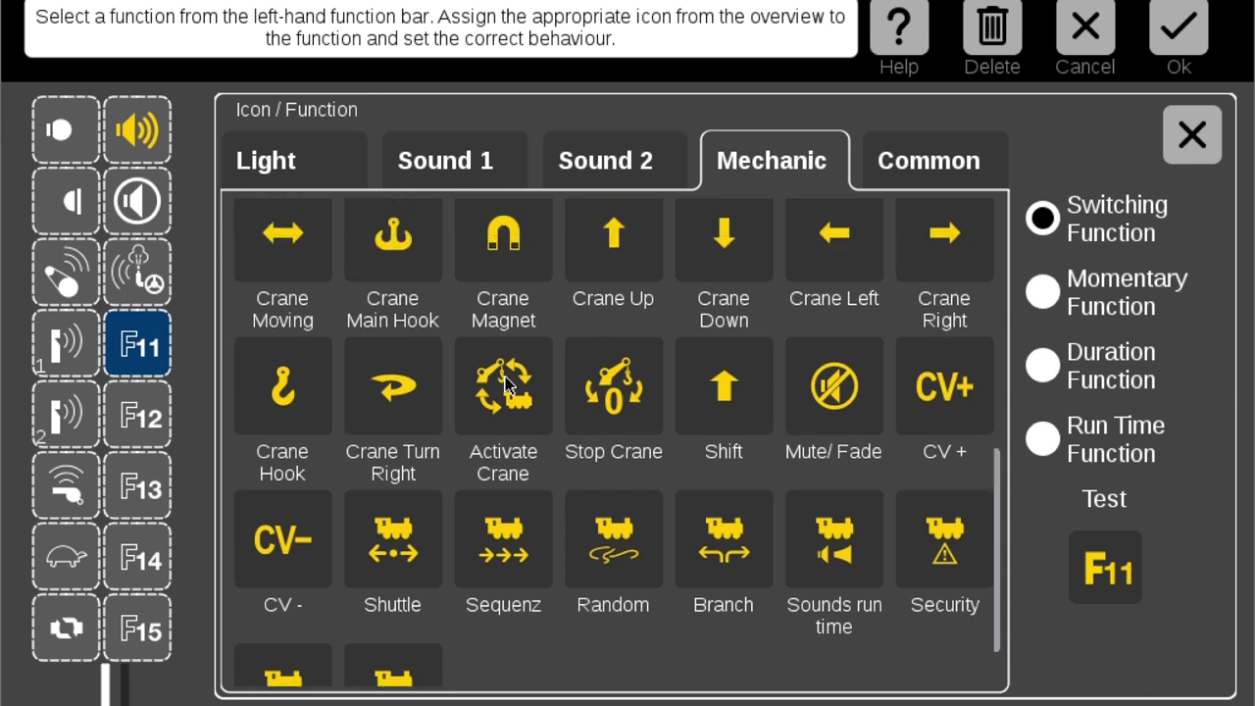
{"action": "scroll", "coordinate": [507, 483], "scroll_direction": "up", "scroll_amount": 1}
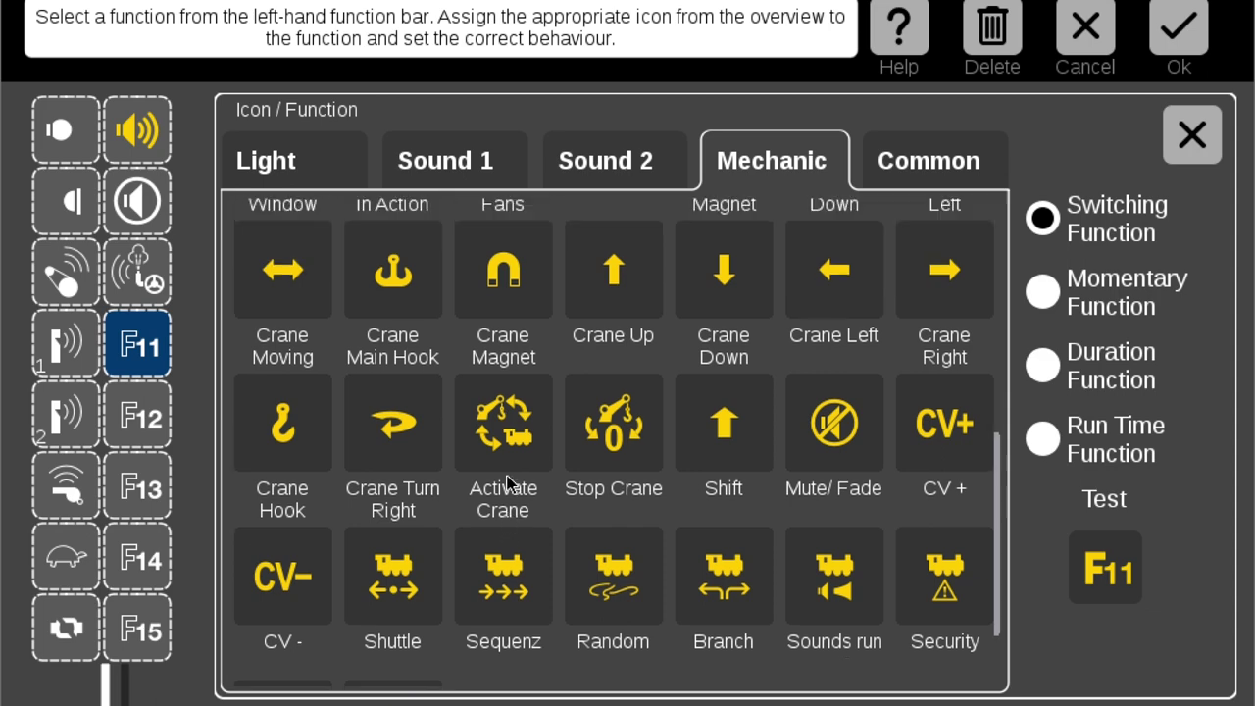
{"action": "scroll", "coordinate": [508, 482], "scroll_direction": "up", "scroll_amount": 5}
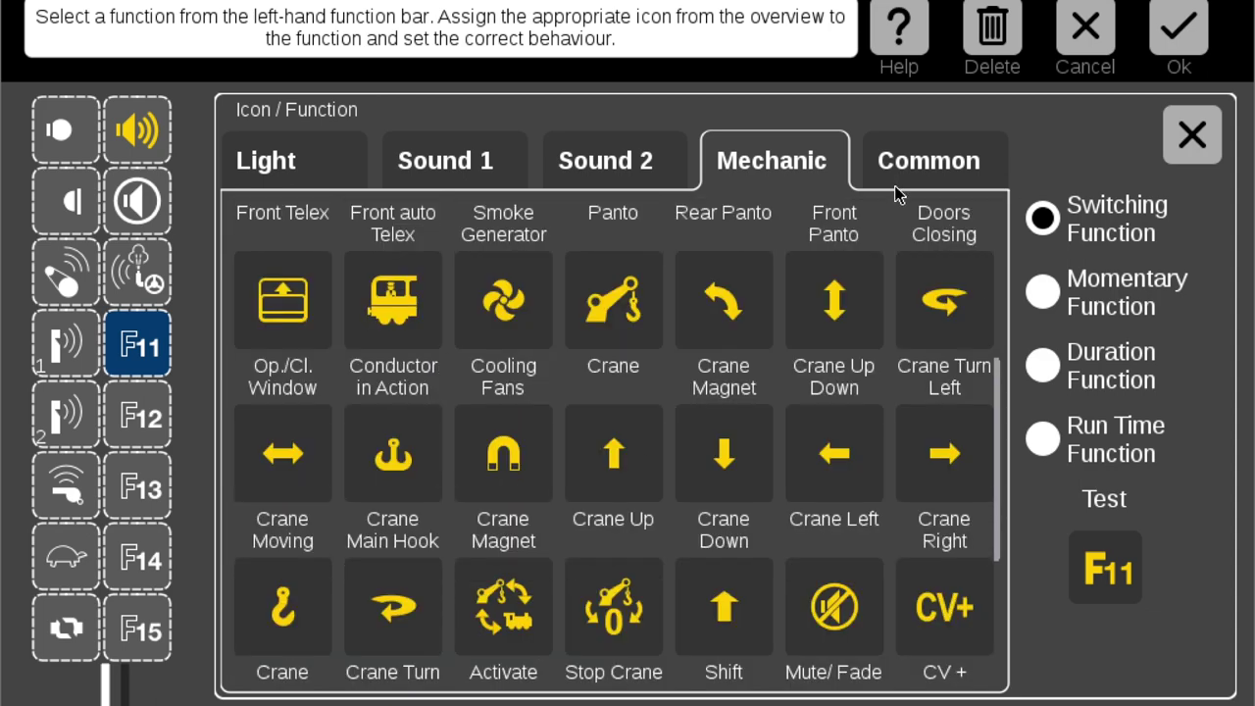
{"action": "left_click", "coordinate": [928, 169]}
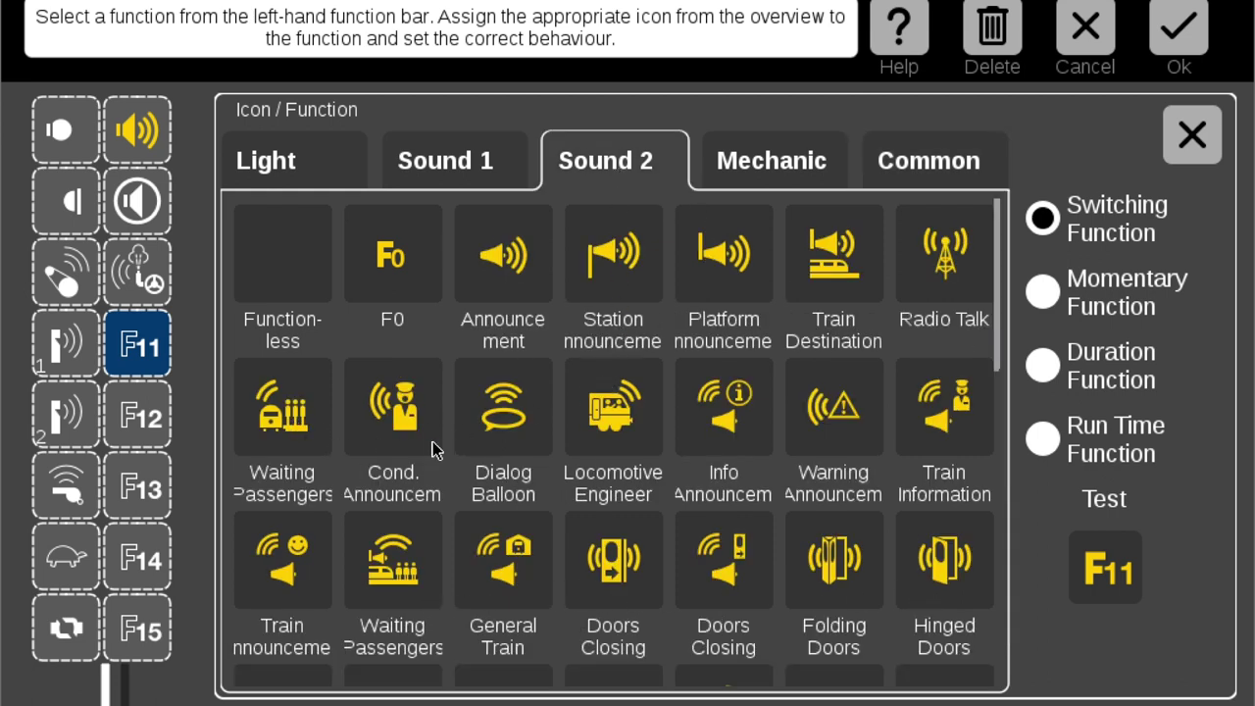
Scroll down through the Sound 2 icons for F11 and back up again
{"action": "scroll", "coordinate": [432, 450], "scroll_direction": "down", "scroll_amount": 2}
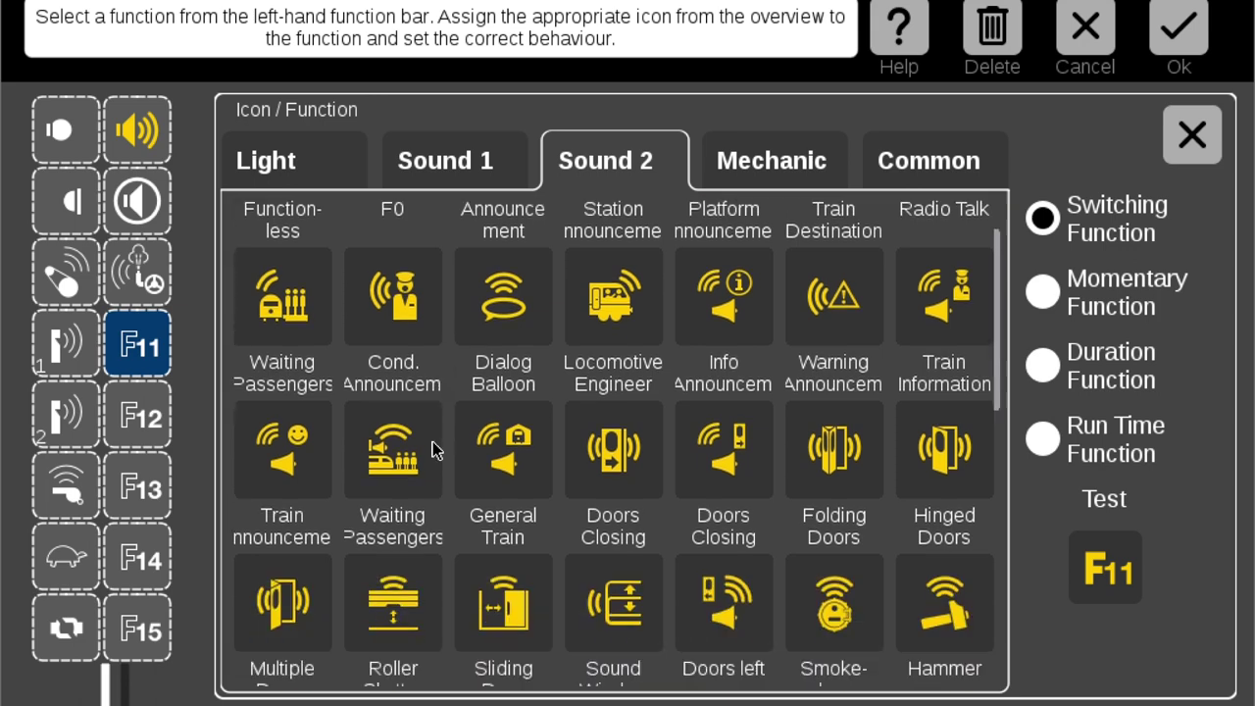
{"action": "scroll", "coordinate": [432, 450], "scroll_direction": "down", "scroll_amount": 1}
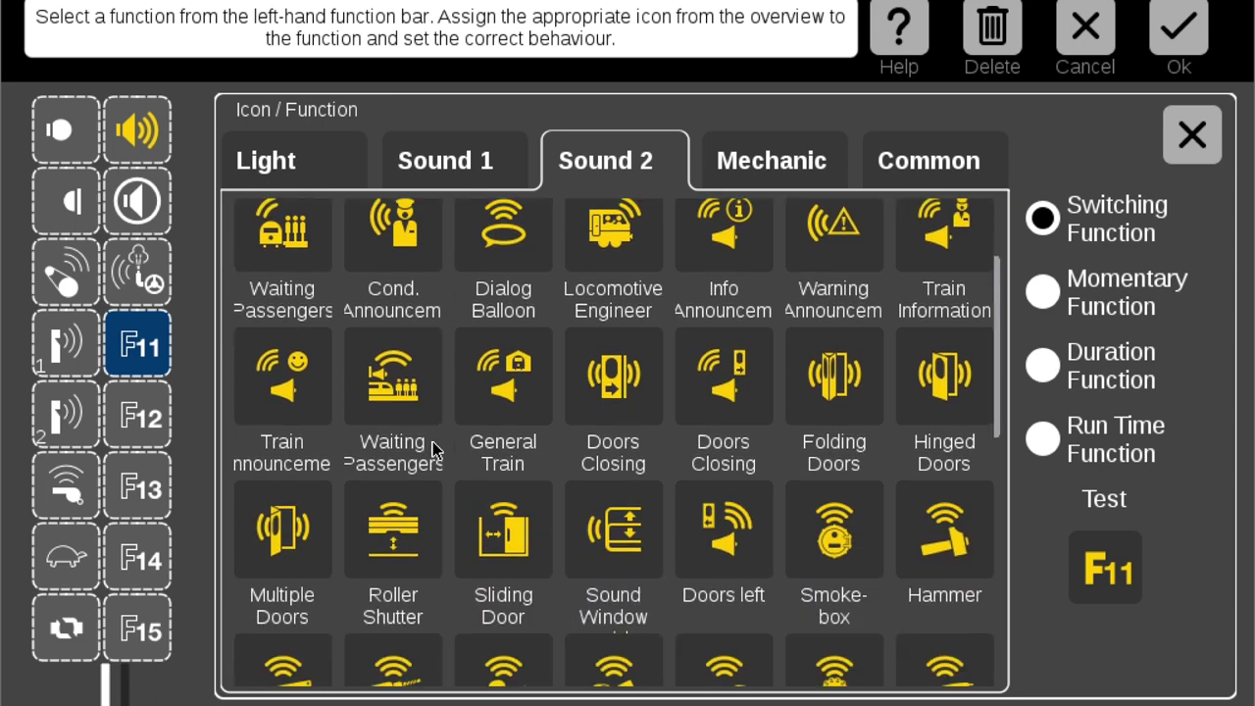
{"action": "scroll", "coordinate": [588, 446], "scroll_direction": "down", "scroll_amount": 1}
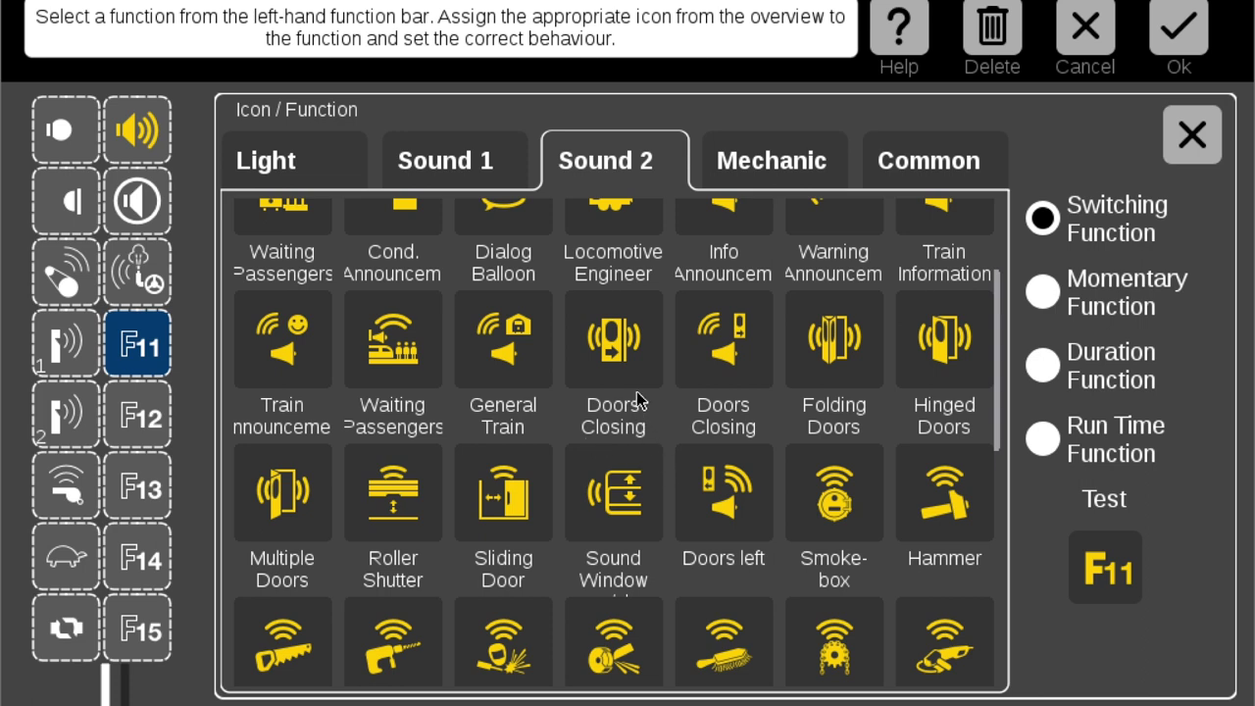
{"action": "scroll", "coordinate": [633, 416], "scroll_direction": "down", "scroll_amount": 1}
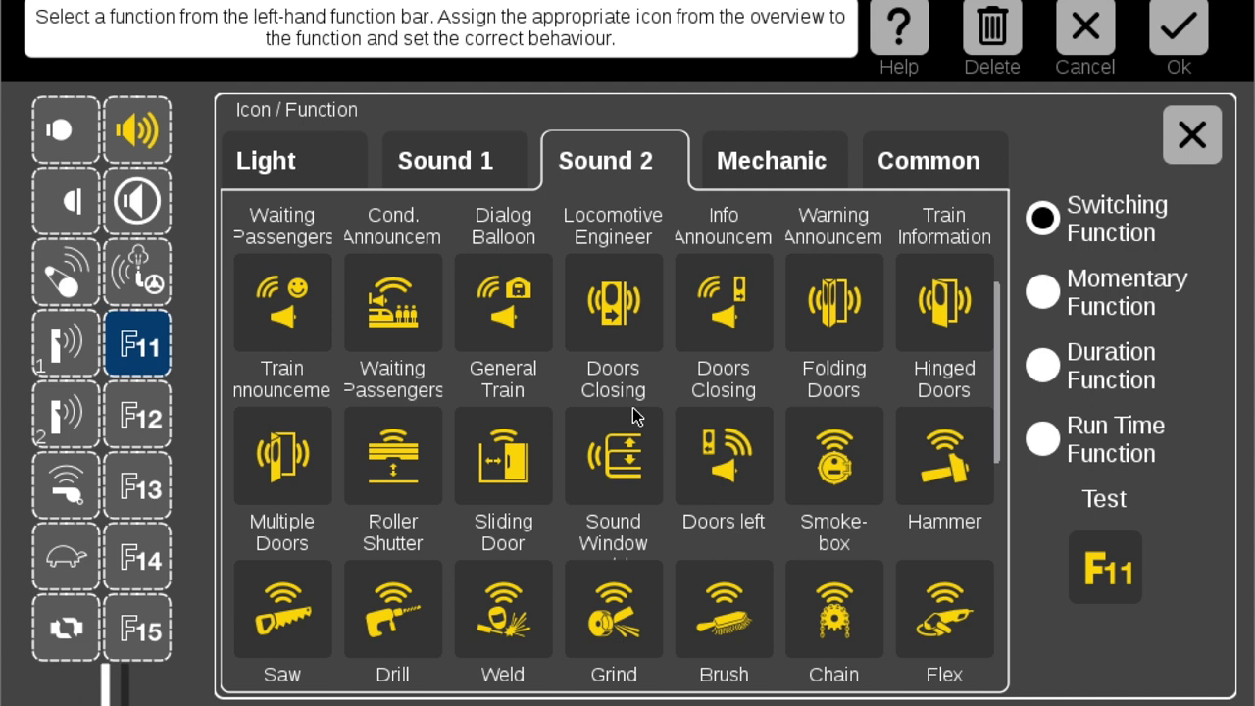
{"action": "scroll", "coordinate": [632, 416], "scroll_direction": "down", "scroll_amount": 1}
{"action": "scroll", "coordinate": [621, 411], "scroll_direction": "down", "scroll_amount": 1}
{"action": "scroll", "coordinate": [617, 409], "scroll_direction": "down", "scroll_amount": 1}
{"action": "scroll", "coordinate": [617, 410], "scroll_direction": "down", "scroll_amount": 2}
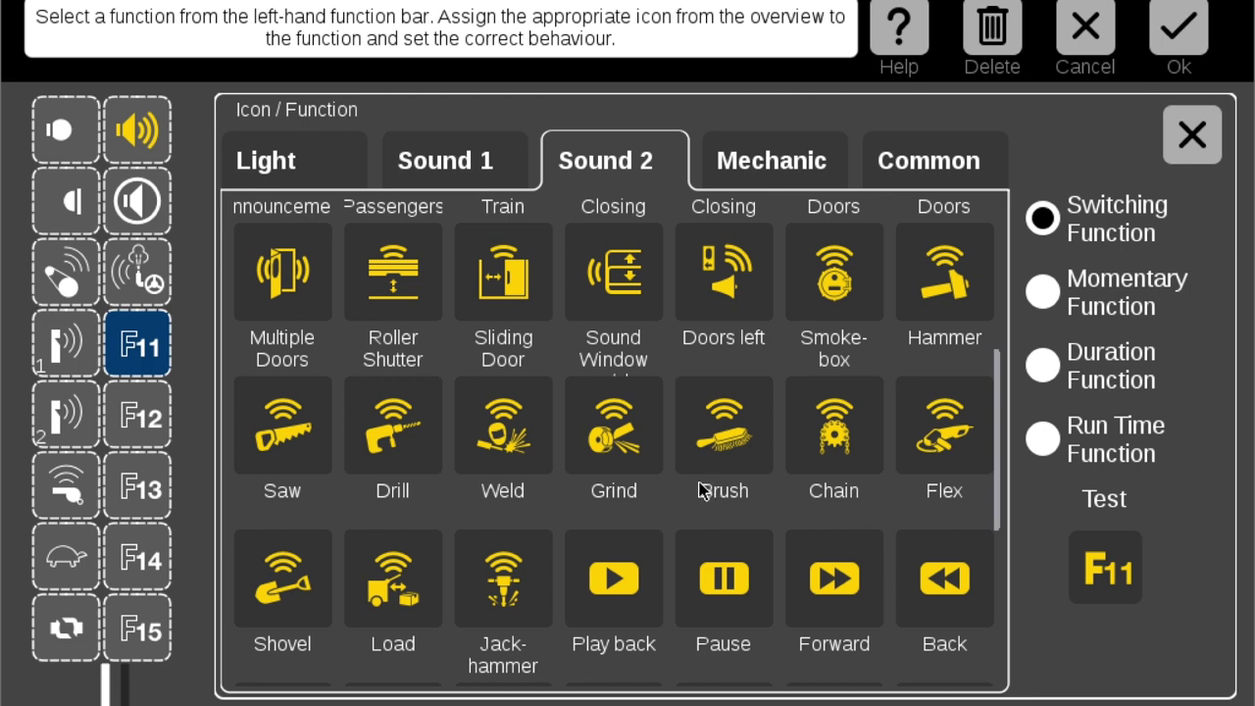
{"action": "scroll", "coordinate": [618, 481], "scroll_direction": "up", "scroll_amount": 3}
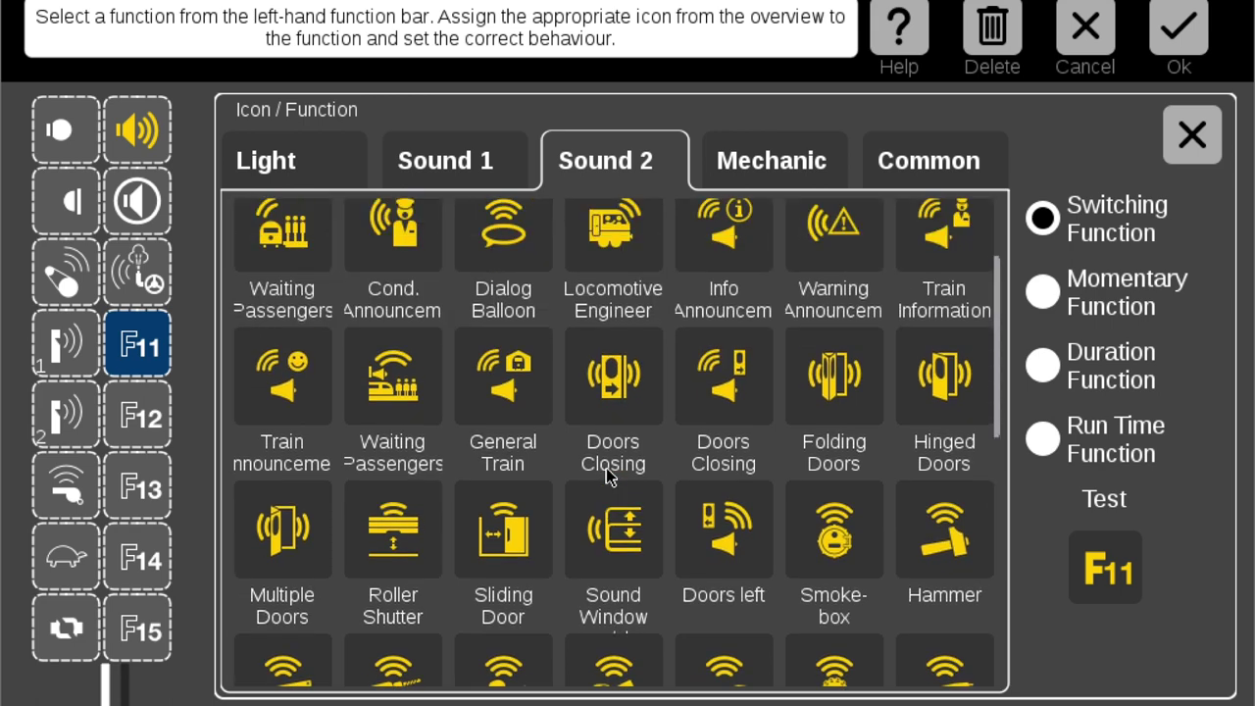
{"action": "scroll", "coordinate": [608, 476], "scroll_direction": "up", "scroll_amount": 2}
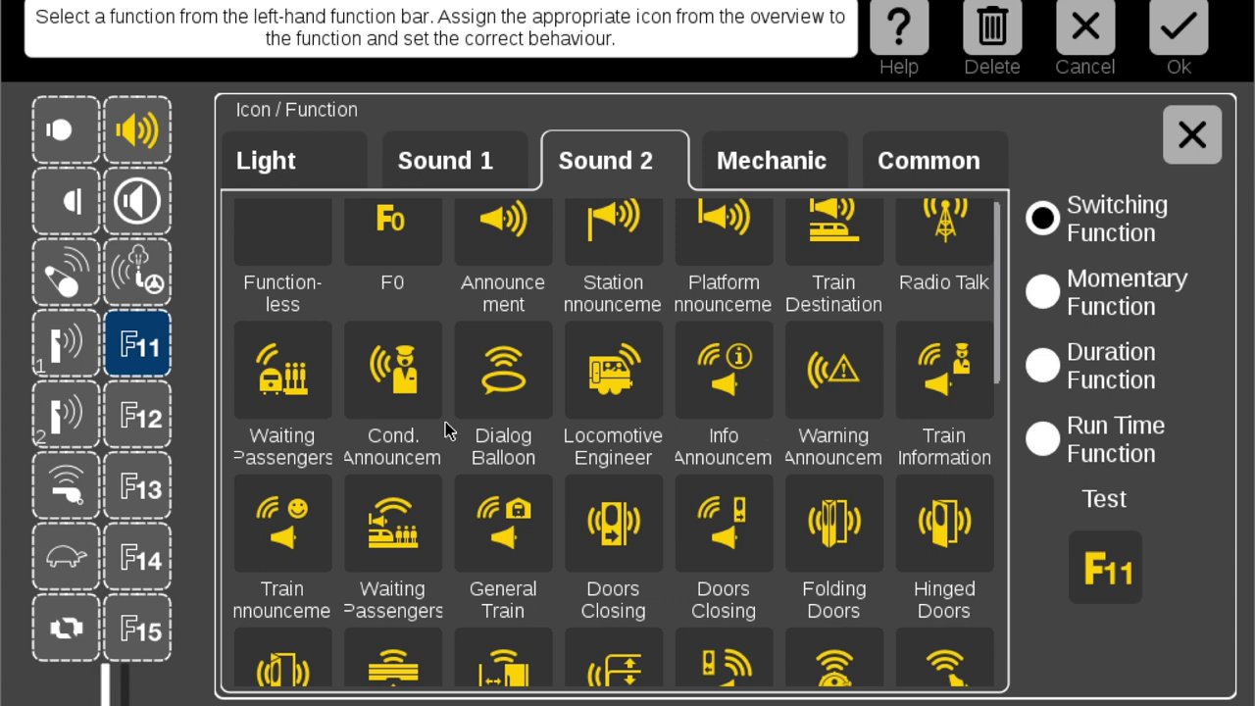
{"action": "scroll", "coordinate": [378, 350], "scroll_direction": "up", "scroll_amount": 1}
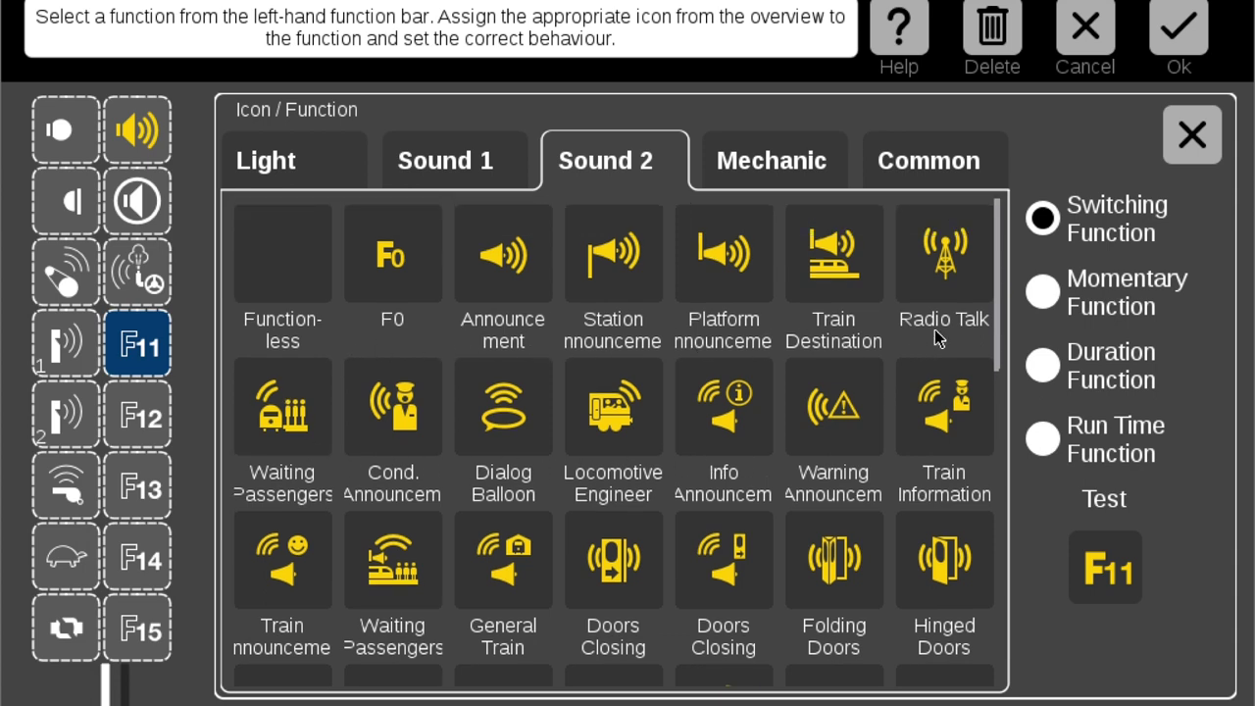
Give F11 the Sound 1 'Squealing on Curves' icon and test the sound
{"action": "left_click", "coordinate": [453, 172]}
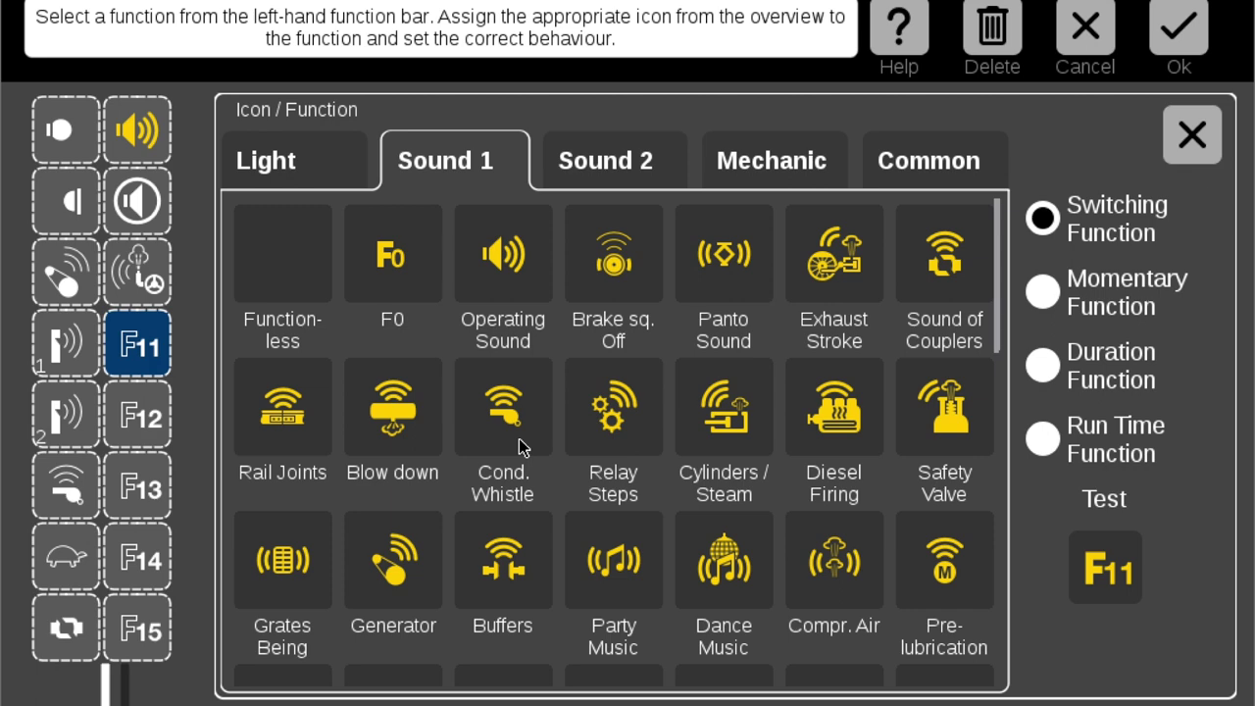
{"action": "scroll", "coordinate": [520, 447], "scroll_direction": "down", "scroll_amount": 1}
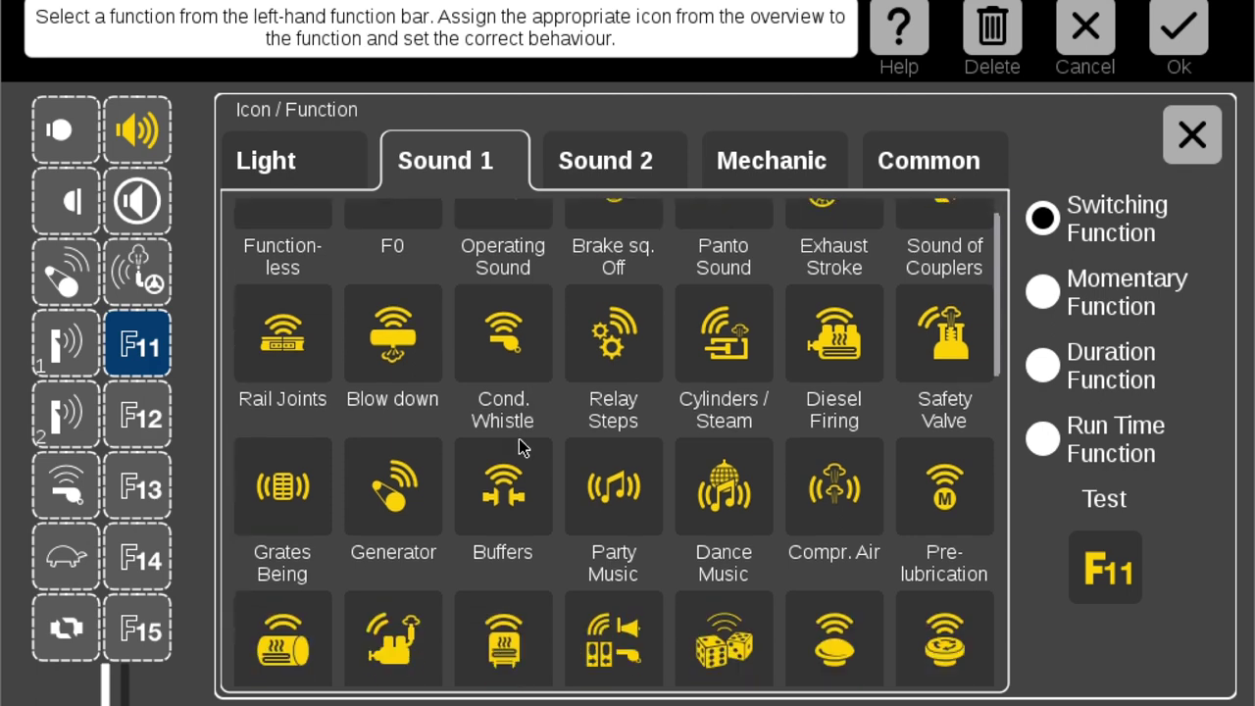
{"action": "scroll", "coordinate": [519, 447], "scroll_direction": "down", "scroll_amount": 2}
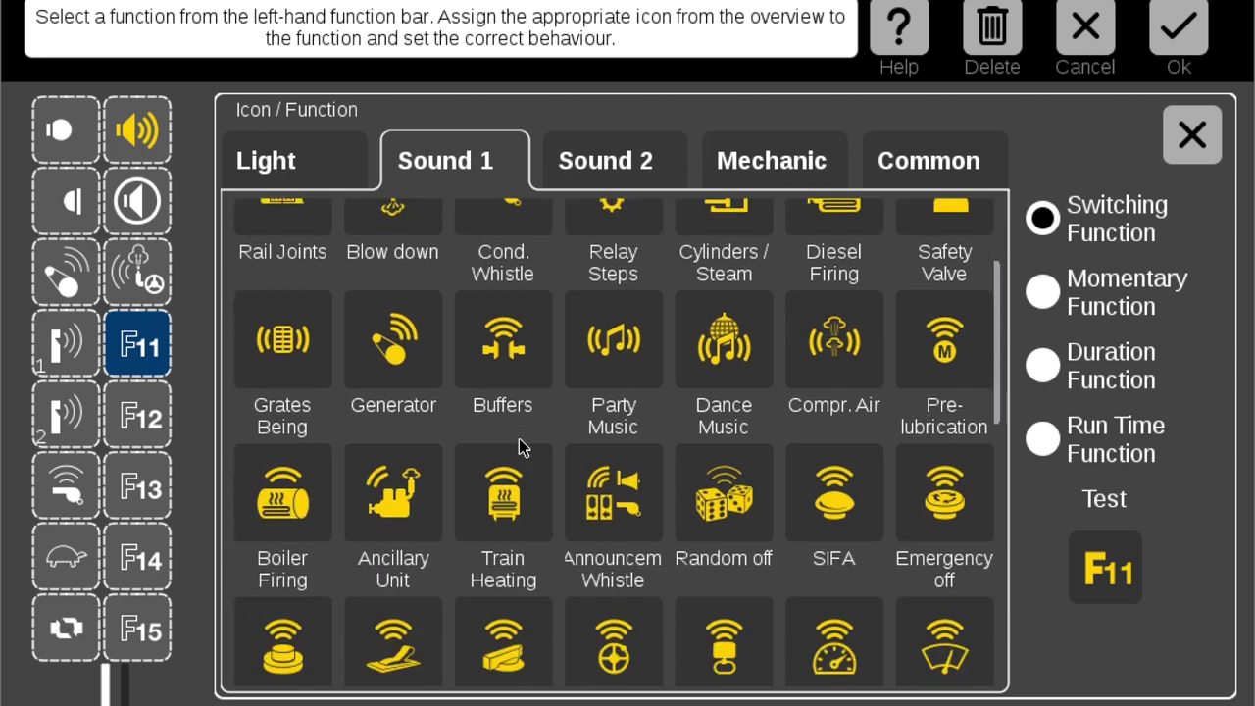
{"action": "scroll", "coordinate": [519, 447], "scroll_direction": "down", "scroll_amount": 2}
{"action": "scroll", "coordinate": [519, 447], "scroll_direction": "down", "scroll_amount": 2}
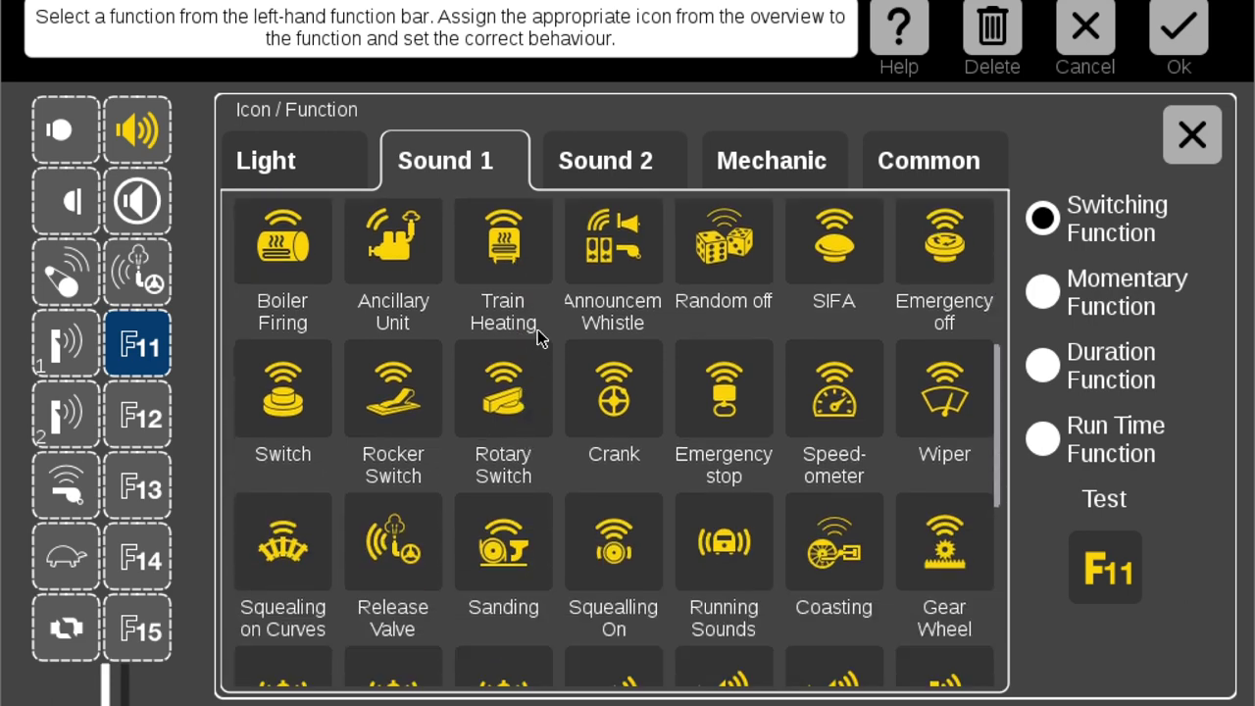
{"action": "scroll", "coordinate": [583, 488], "scroll_direction": "down", "scroll_amount": 1}
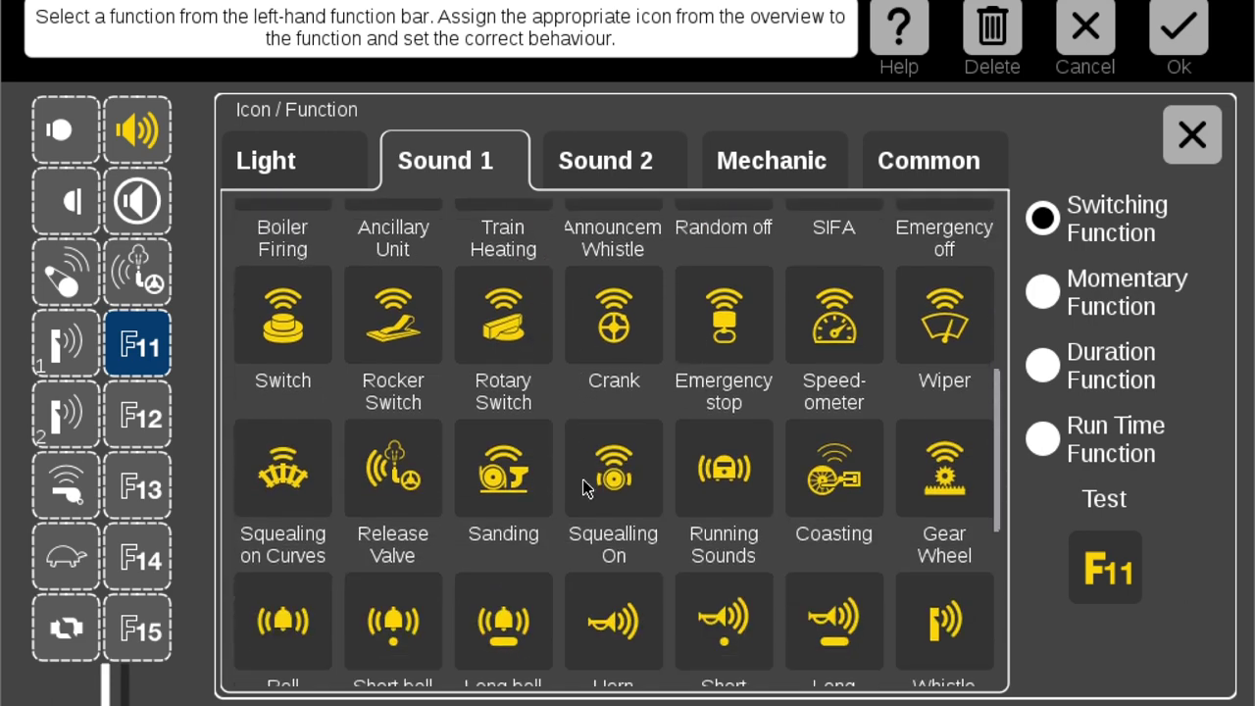
{"action": "left_click", "coordinate": [292, 523]}
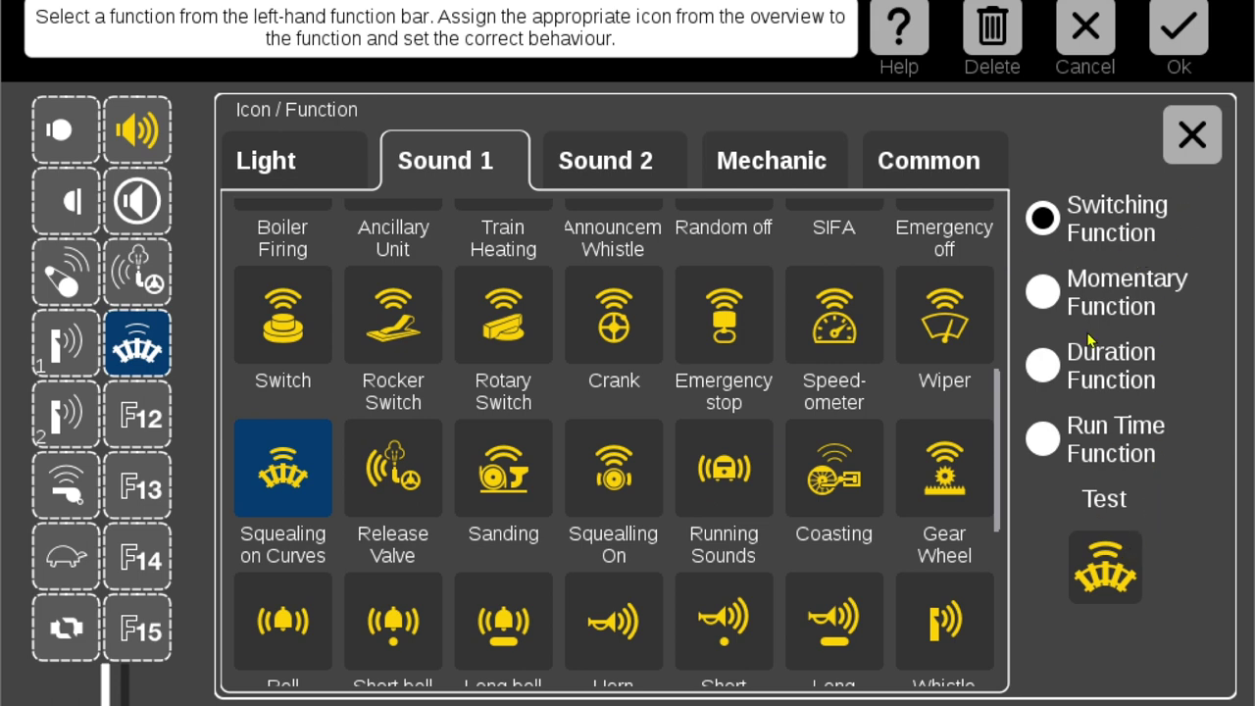
{"action": "left_click", "coordinate": [1115, 581]}
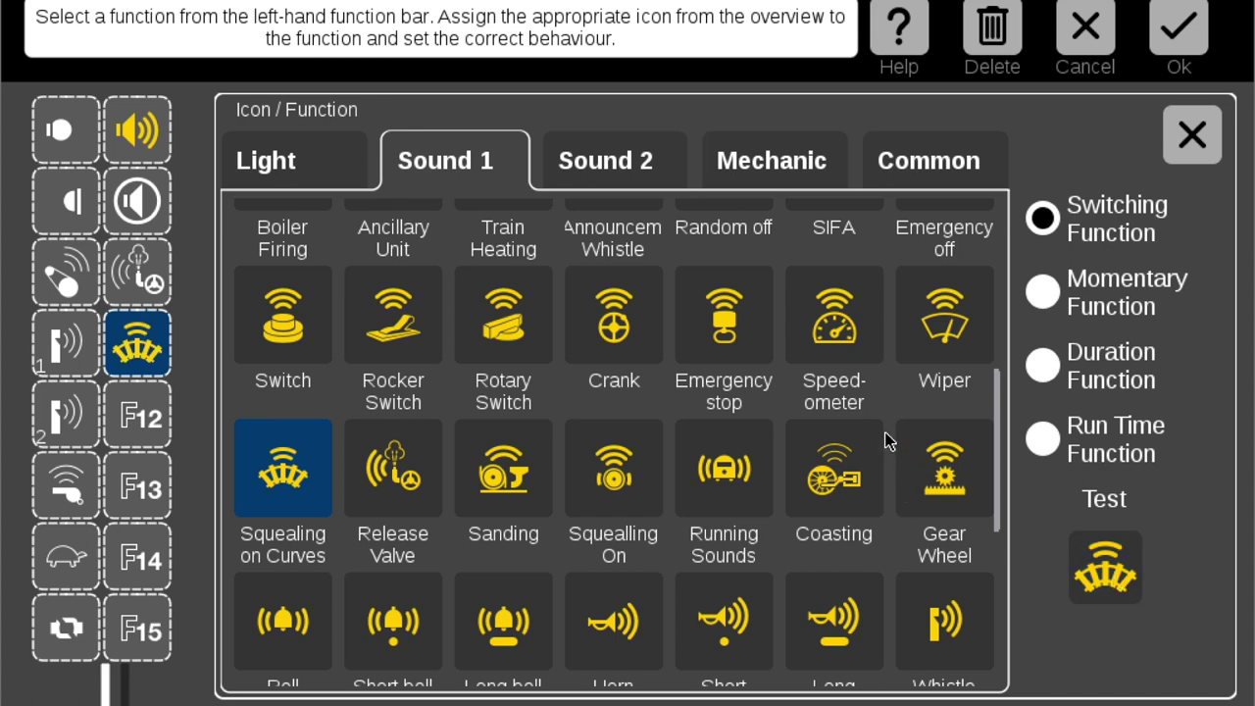
Close the Icon/Function panel and confirm Lok Settings with Ok to save TRIX T16
{"action": "left_click", "coordinate": [1192, 137]}
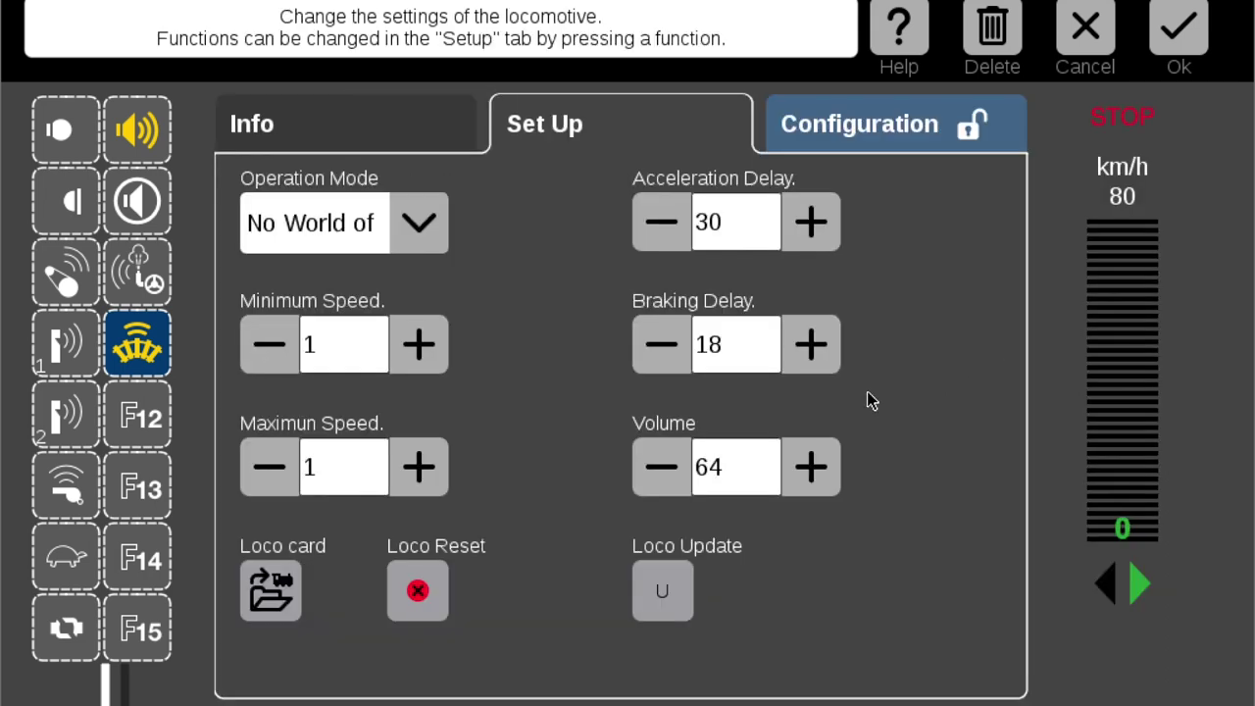
{"action": "left_click", "coordinate": [1184, 39]}
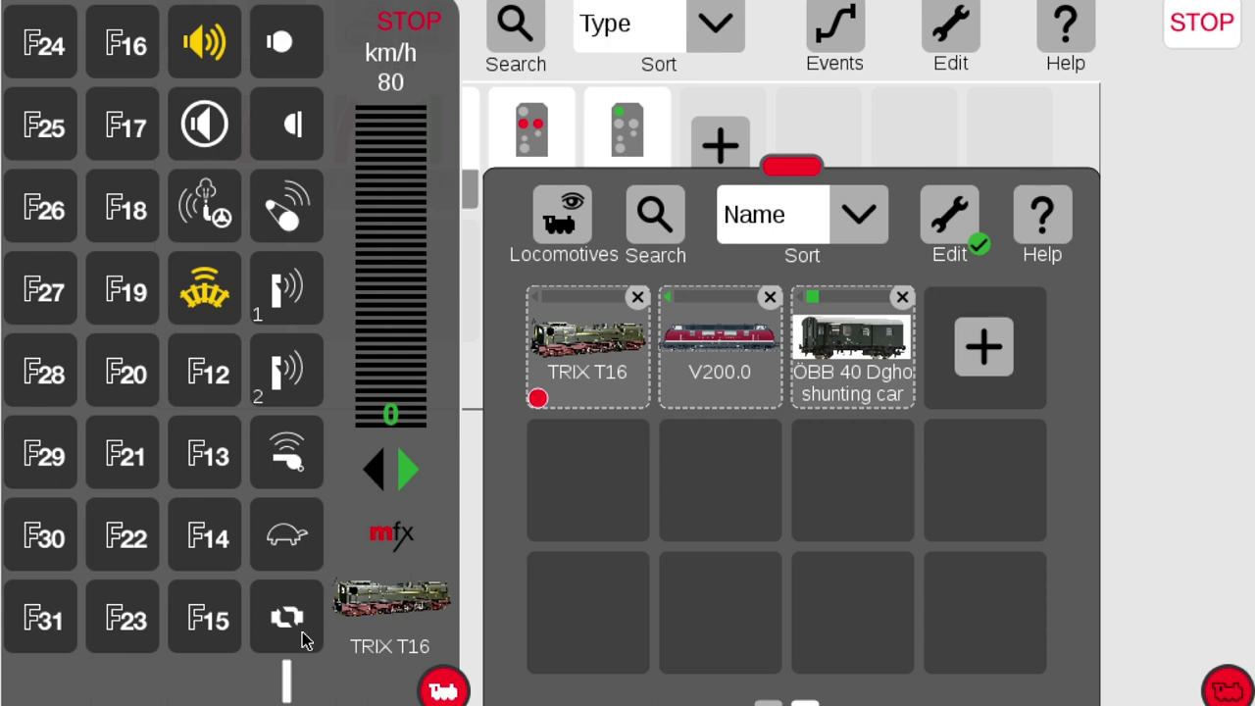
Drive TRIX T16 up to speed 9, switch off curve-squeal, then stop at speed 0
{"action": "left_click", "coordinate": [400, 423]}
{"action": "left_click_drag", "start_coordinate": [401, 422], "coordinate": [404, 411]}
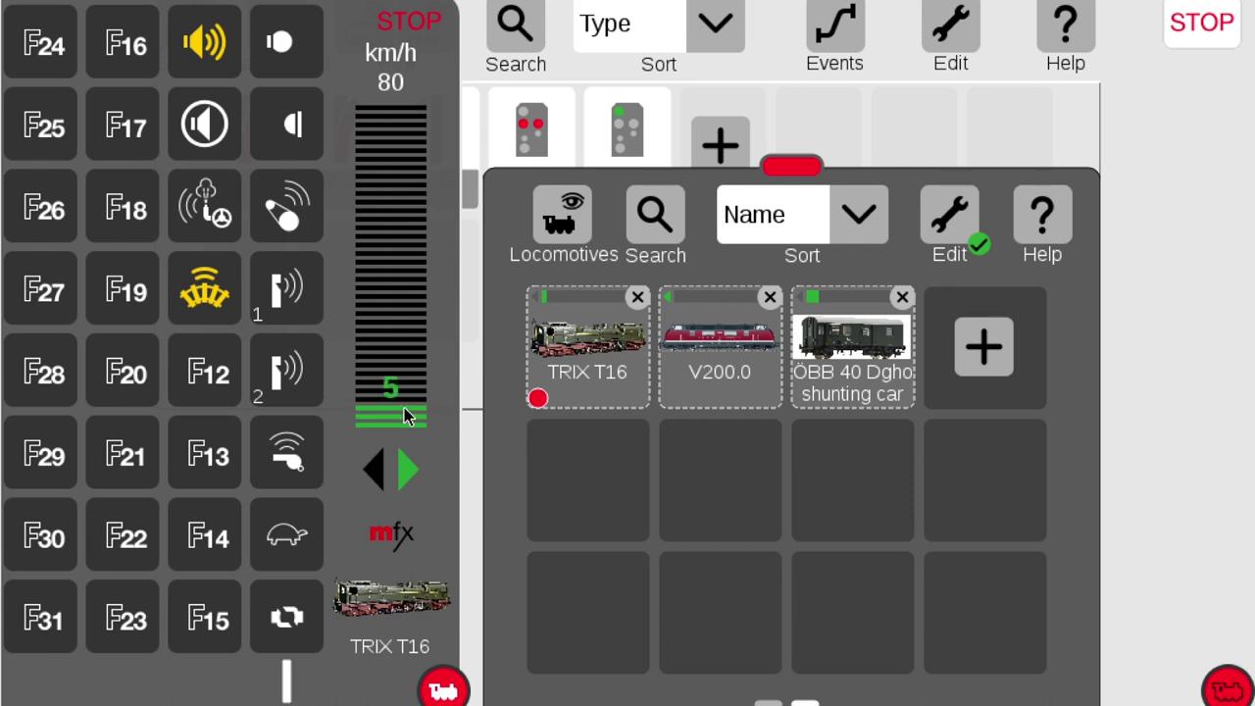
{"action": "left_click_drag", "start_coordinate": [408, 417], "coordinate": [408, 395]}
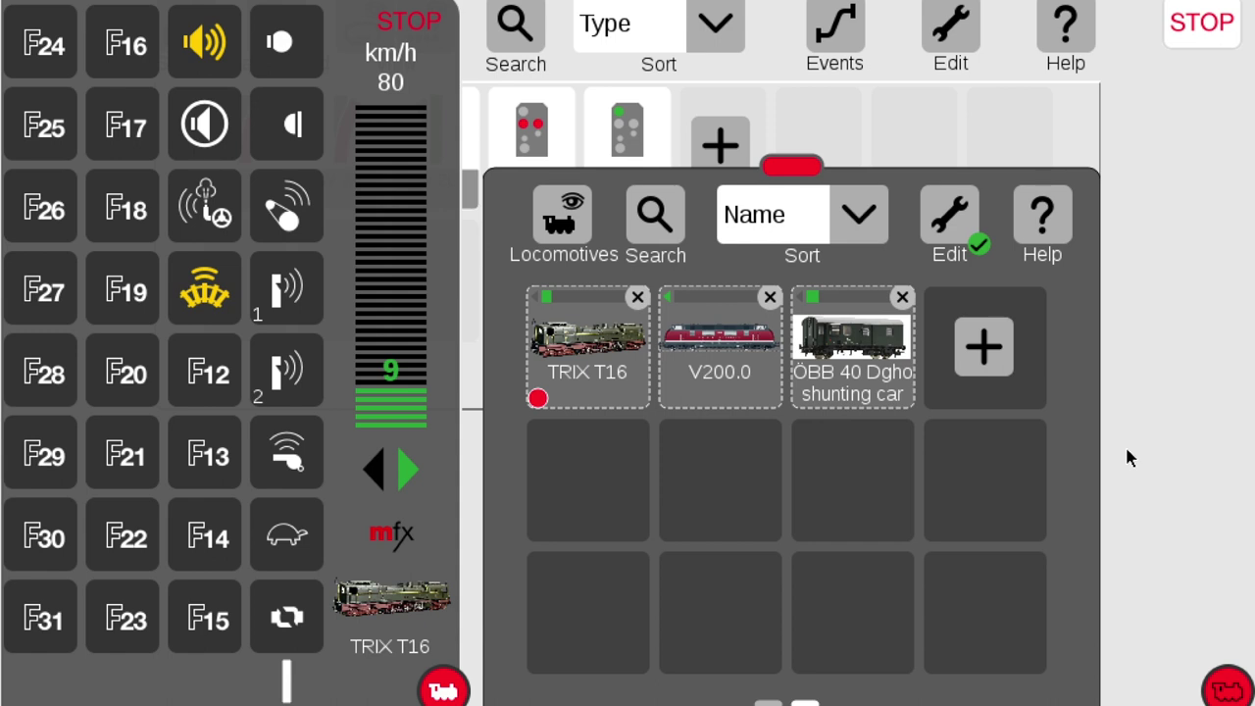
{"action": "left_click", "coordinate": [214, 308]}
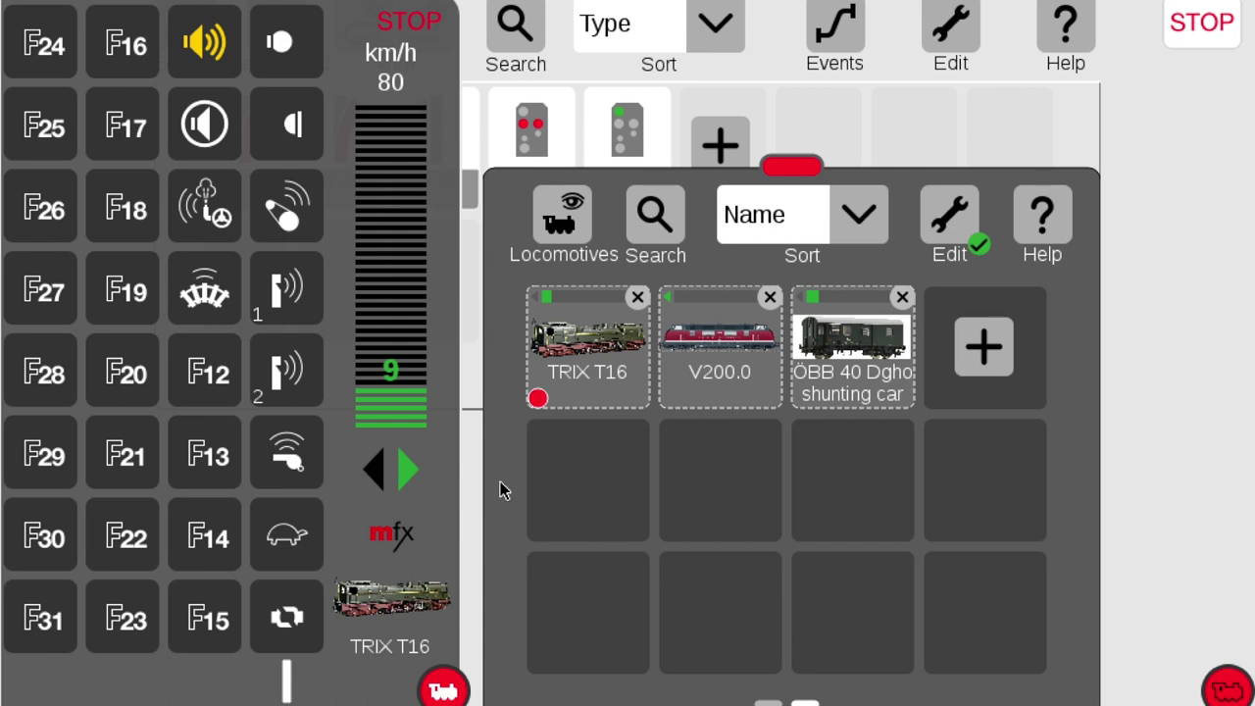
{"action": "left_click", "coordinate": [410, 439]}
{"action": "left_click", "coordinate": [409, 439]}
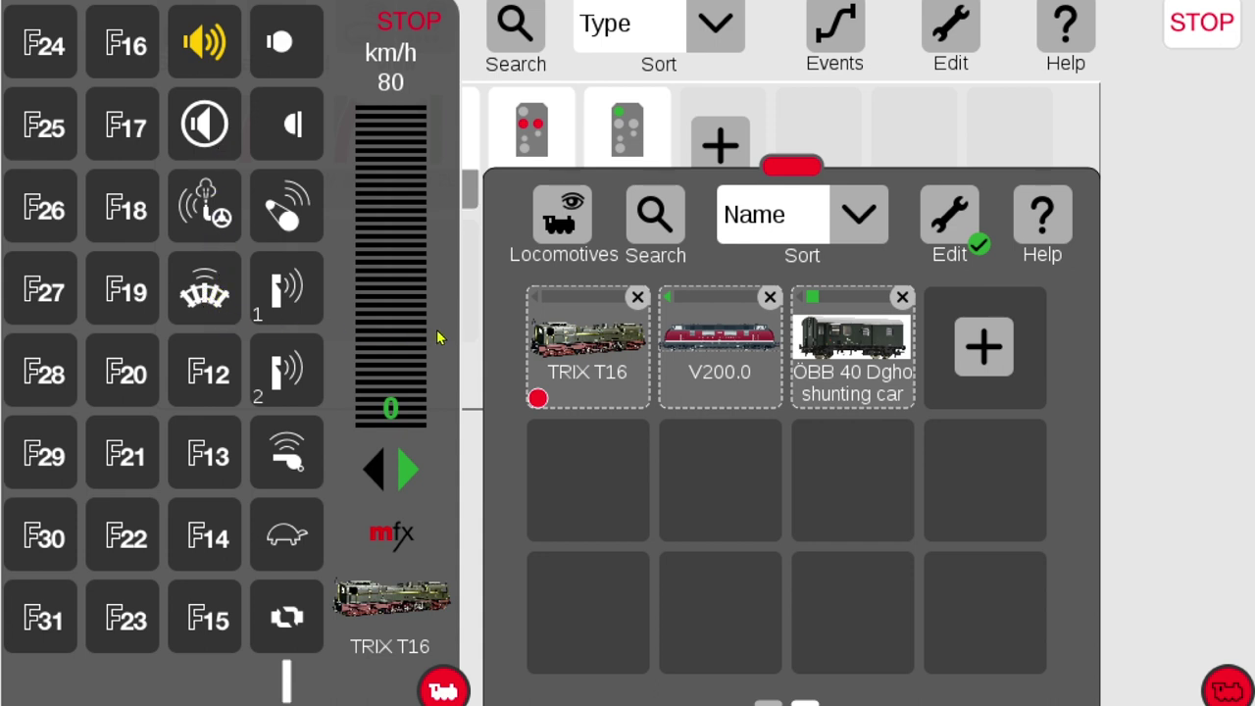
Reopen TRIX T16 Lok Settings, then bring ZIMO_DB_BR_78_16-Bit_F8.pdf to the front
{"action": "left_click", "coordinate": [951, 227]}
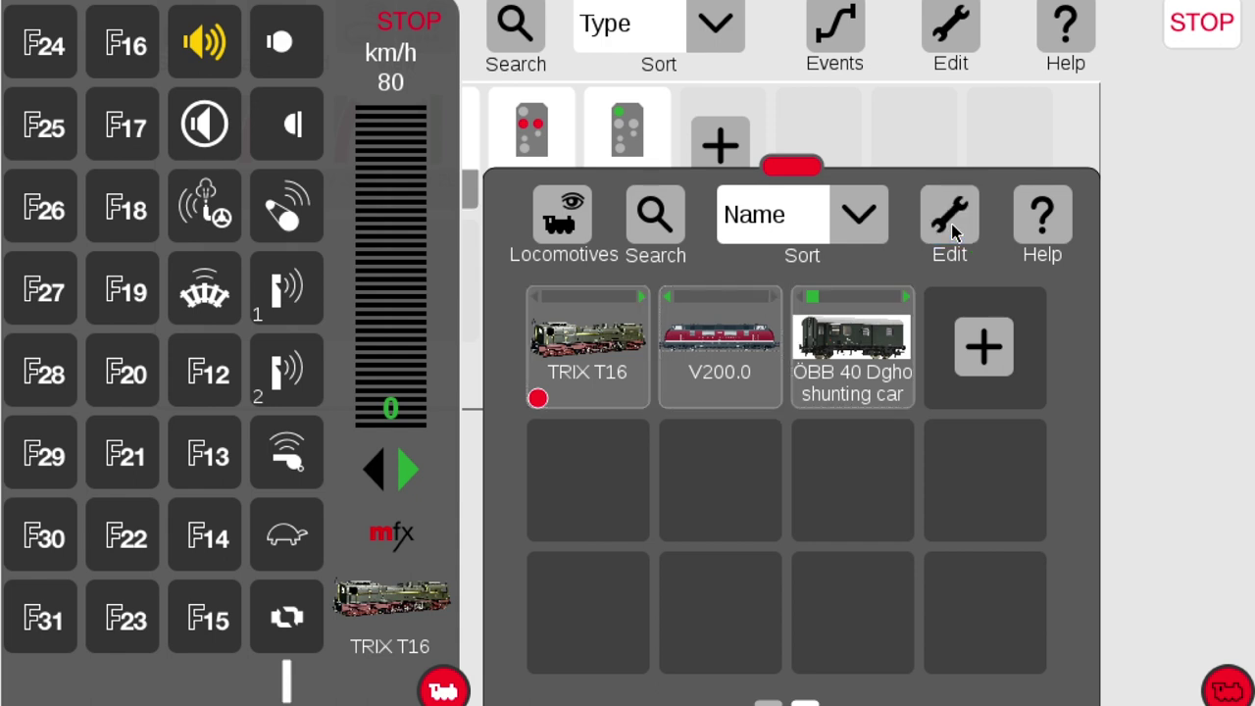
{"action": "left_click", "coordinate": [951, 228]}
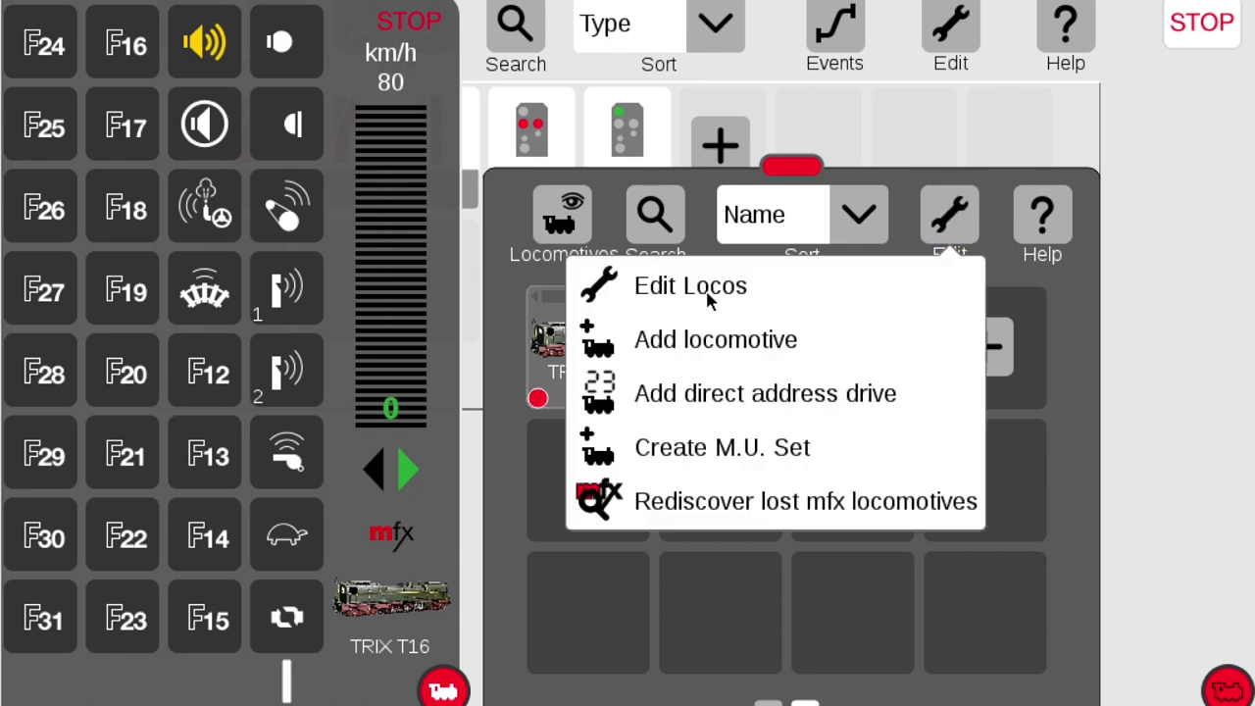
{"action": "left_click", "coordinate": [702, 299]}
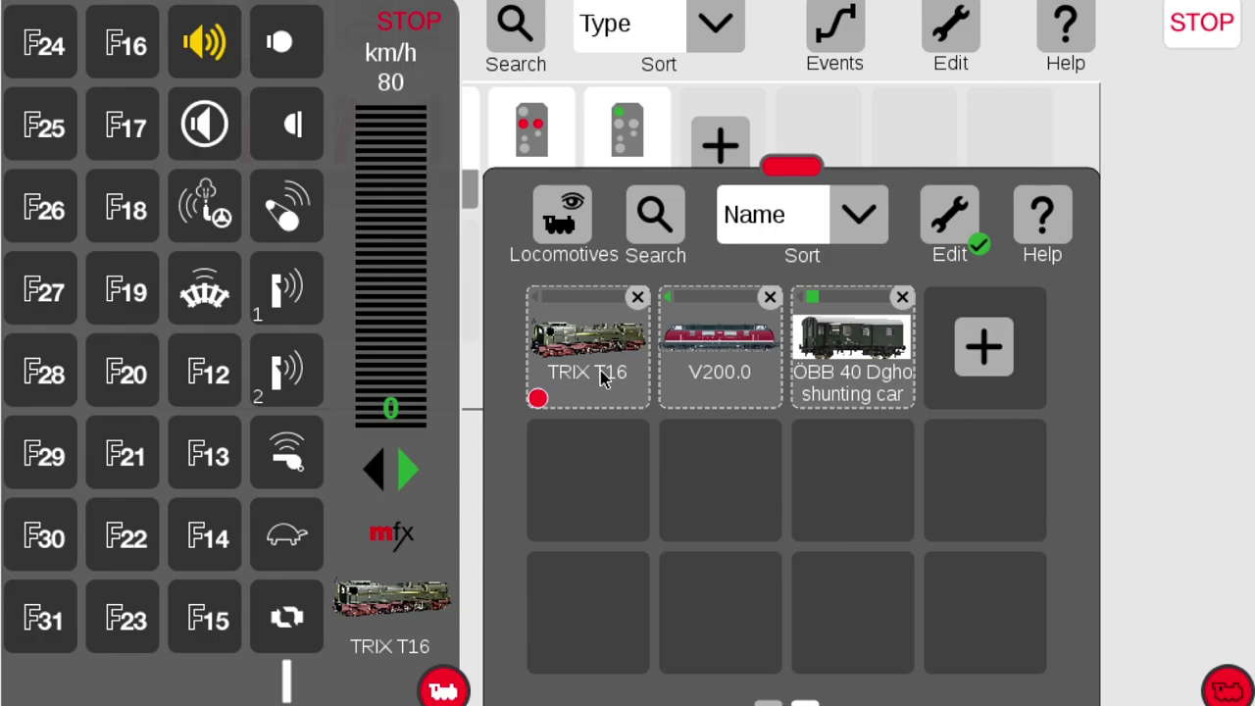
{"action": "left_click", "coordinate": [601, 378]}
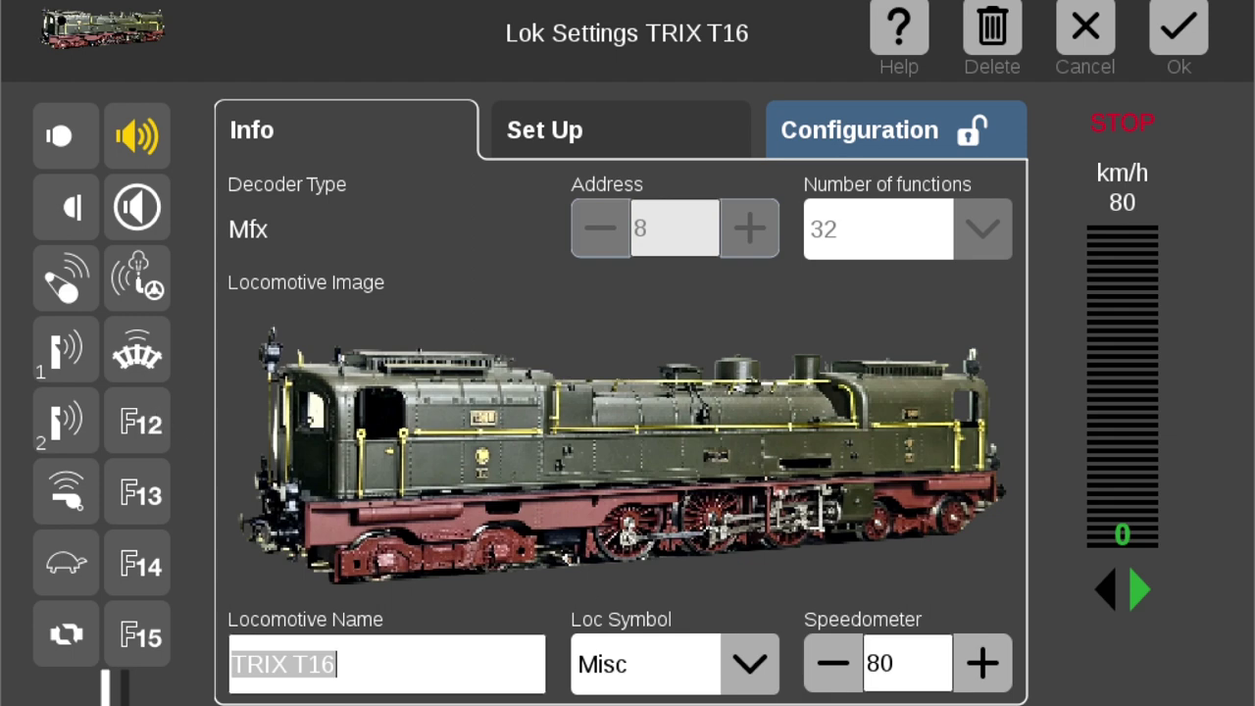
{"action": "mouse_move", "coordinate": [517, 705]}
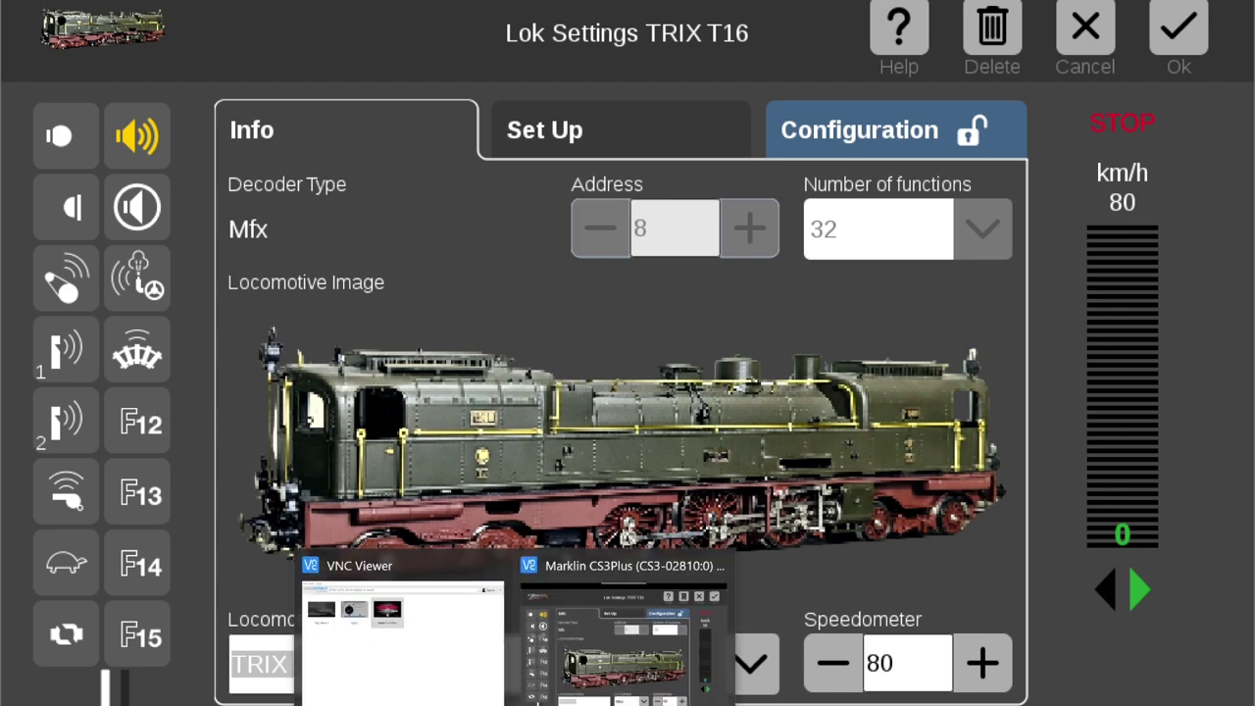
{"action": "left_click", "coordinate": [583, 628]}
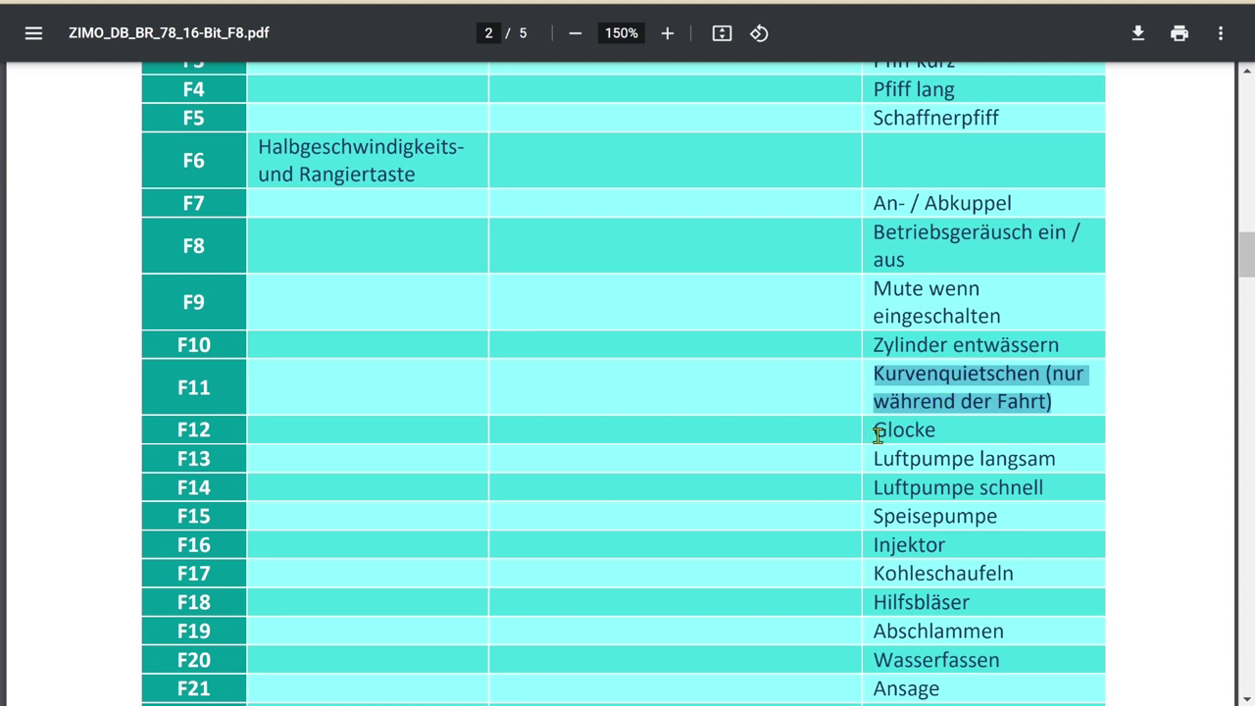
{"action": "left_click_drag", "start_coordinate": [875, 432], "coordinate": [970, 429]}
{"action": "left_click_drag", "start_coordinate": [873, 429], "coordinate": [938, 429]}
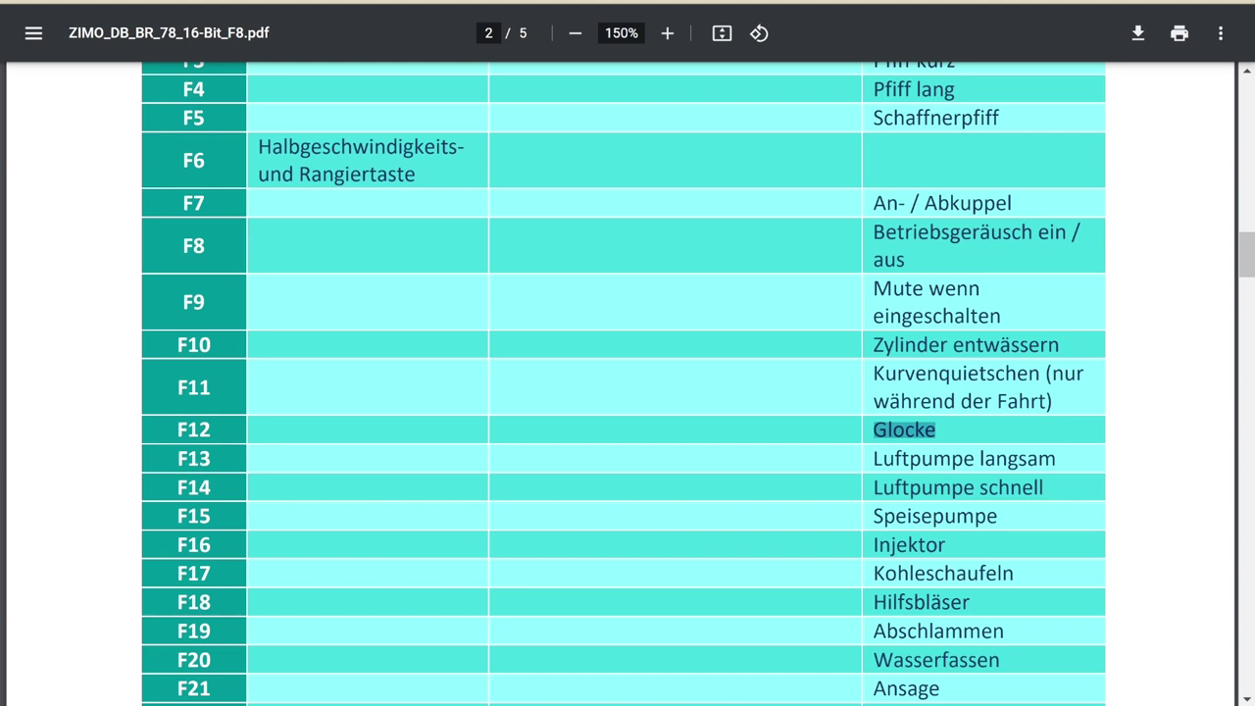
{"action": "left_click", "coordinate": [1003, 429]}
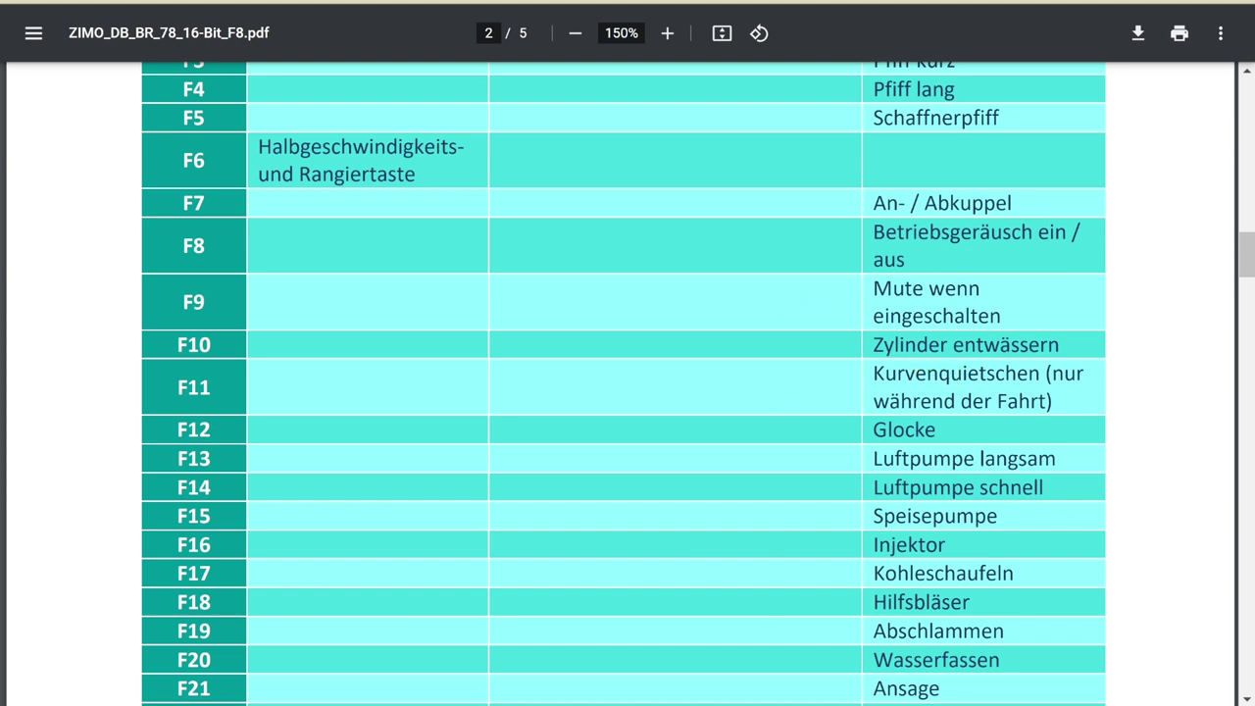
{"action": "mouse_move", "coordinate": [491, 705]}
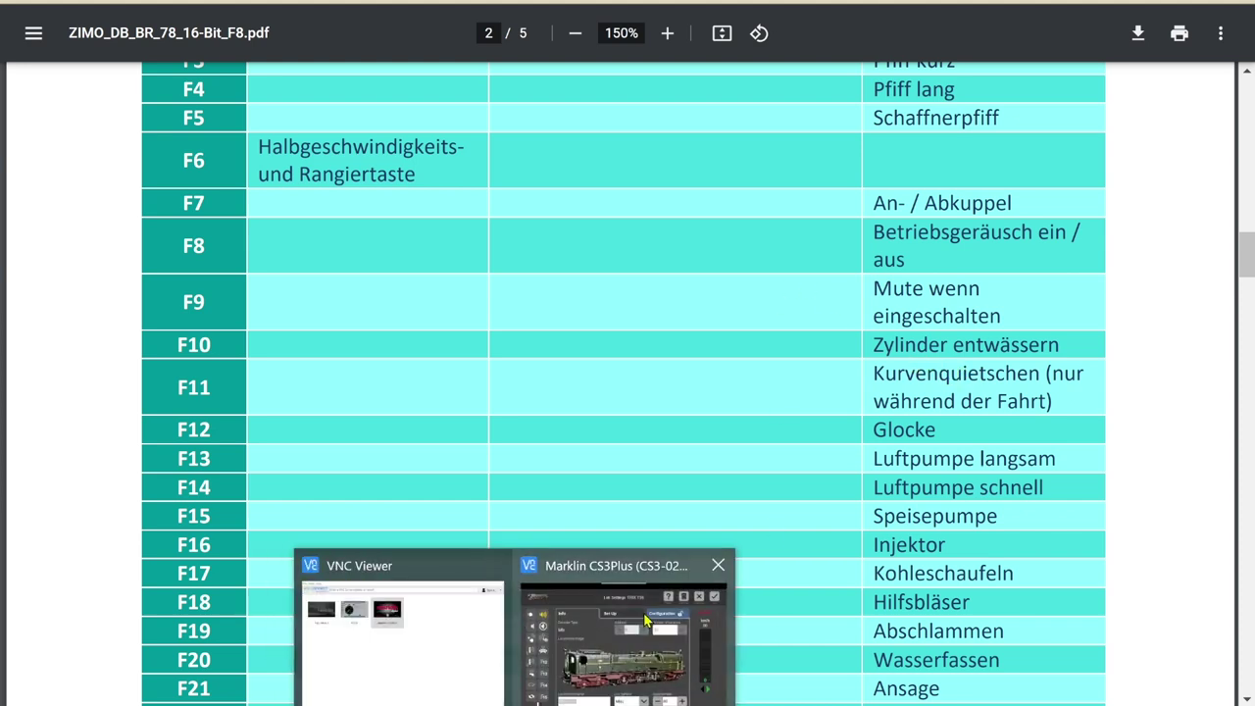
Return to the TRIX T16 settings, toggle F12 on and off, and show Set Up
{"action": "left_click", "coordinate": [647, 620]}
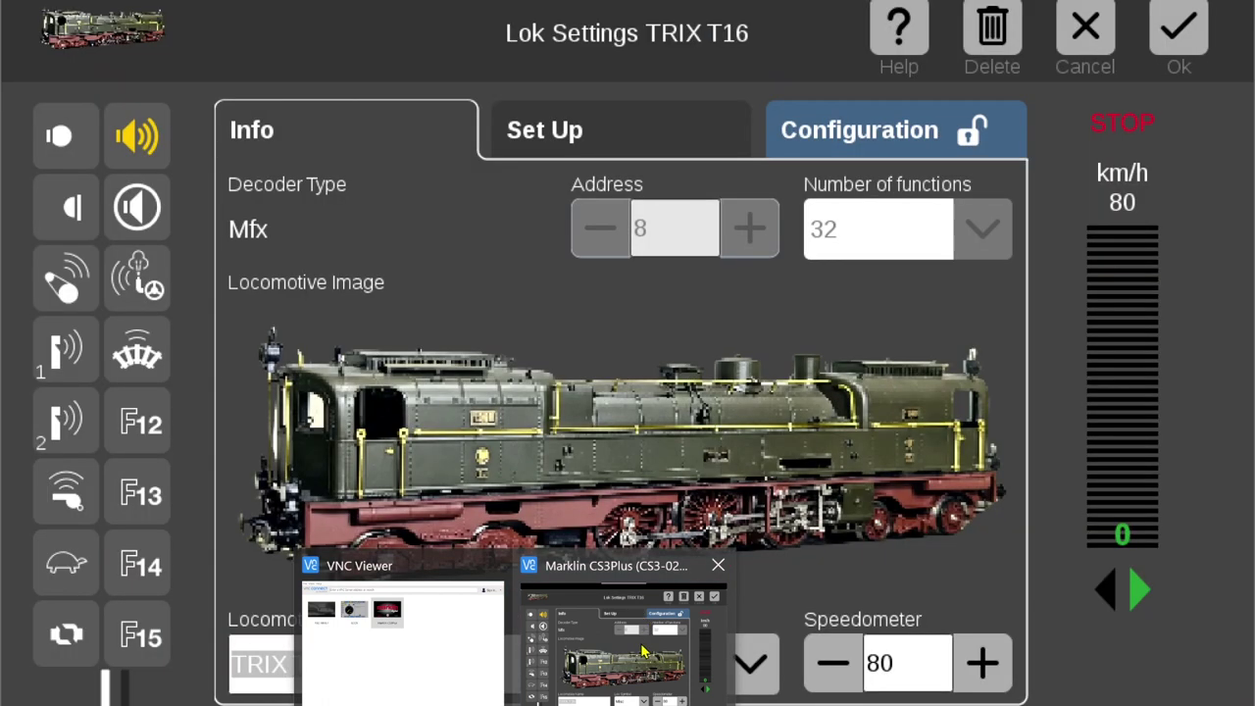
{"action": "left_click", "coordinate": [145, 437]}
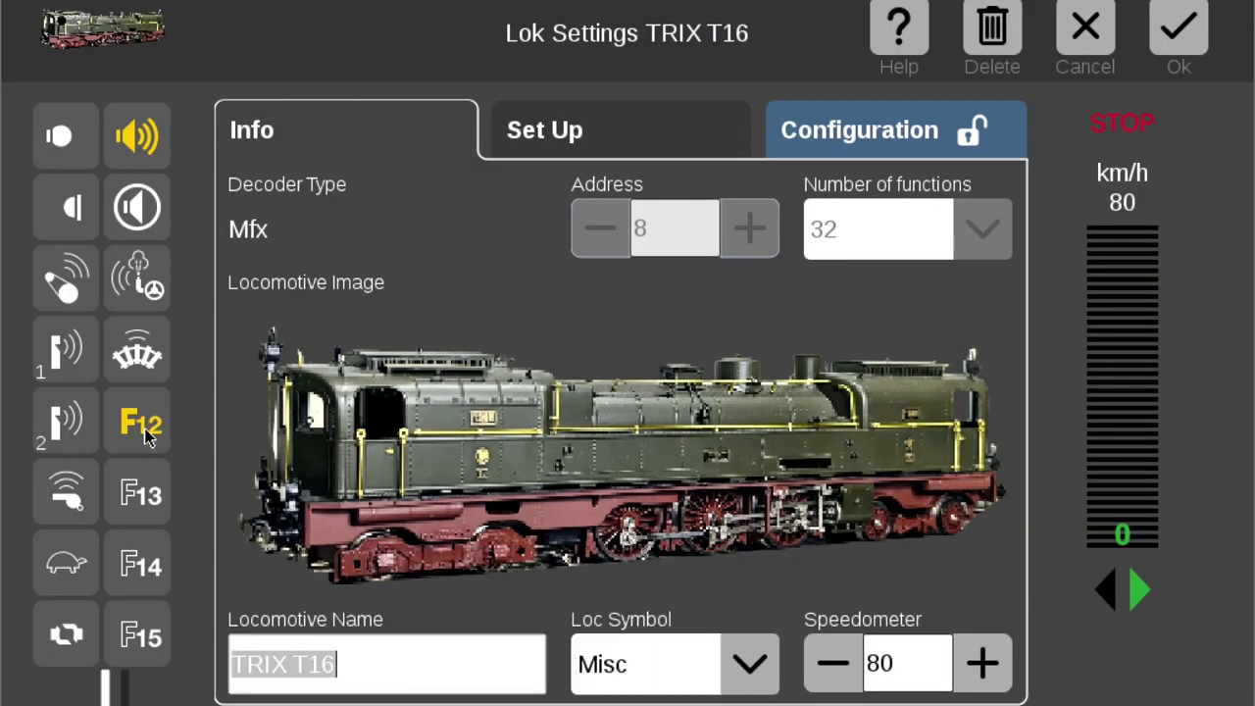
{"action": "left_click", "coordinate": [145, 437]}
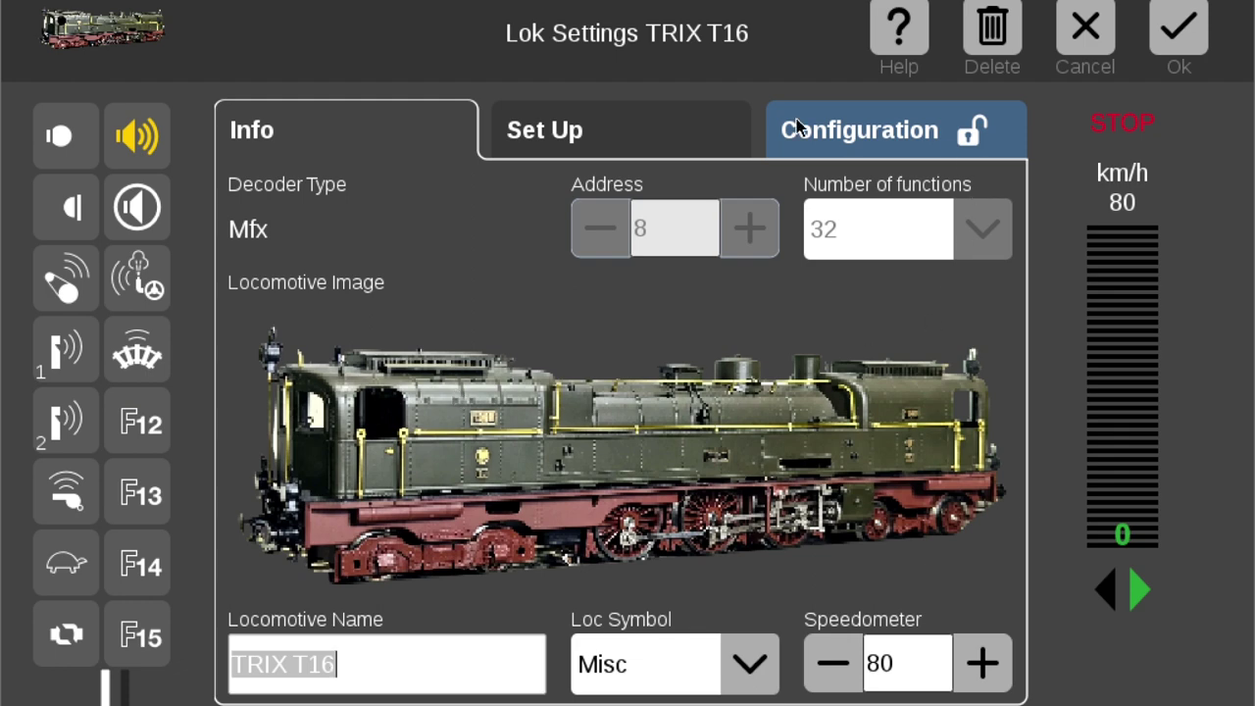
{"action": "left_click", "coordinate": [627, 138]}
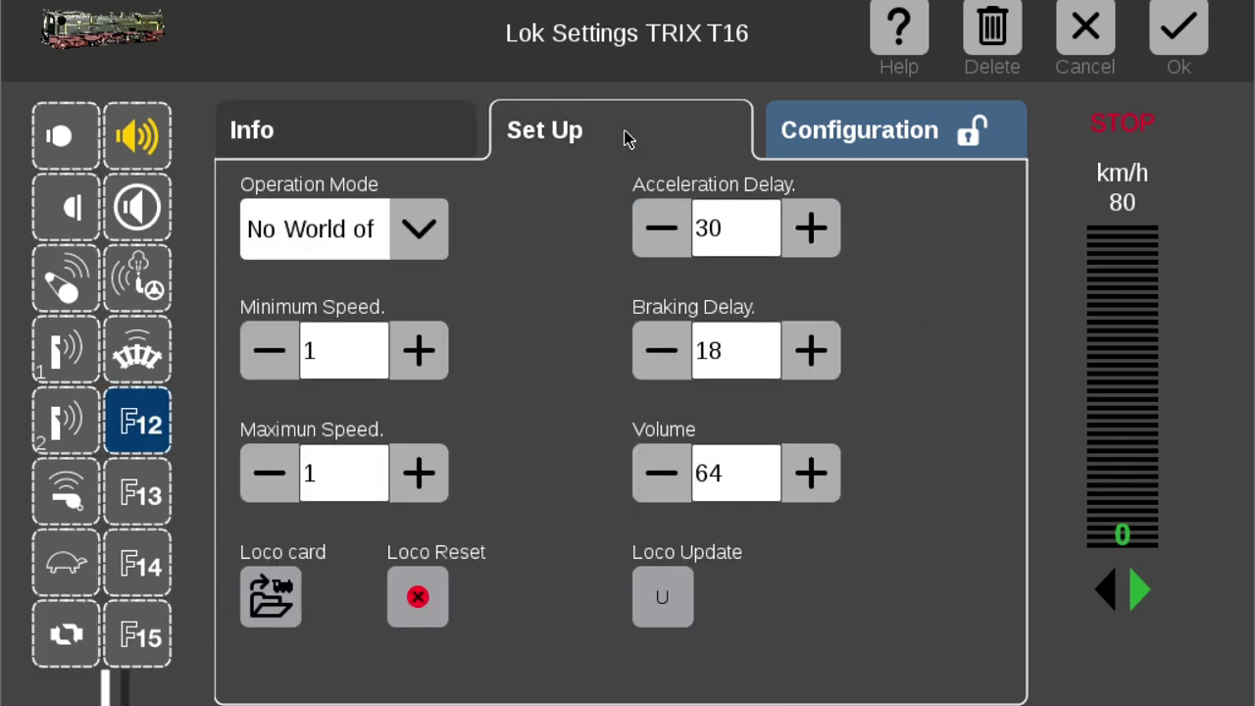
Assign the Common 'Bell' icon to function F12
{"action": "left_click", "coordinate": [133, 431]}
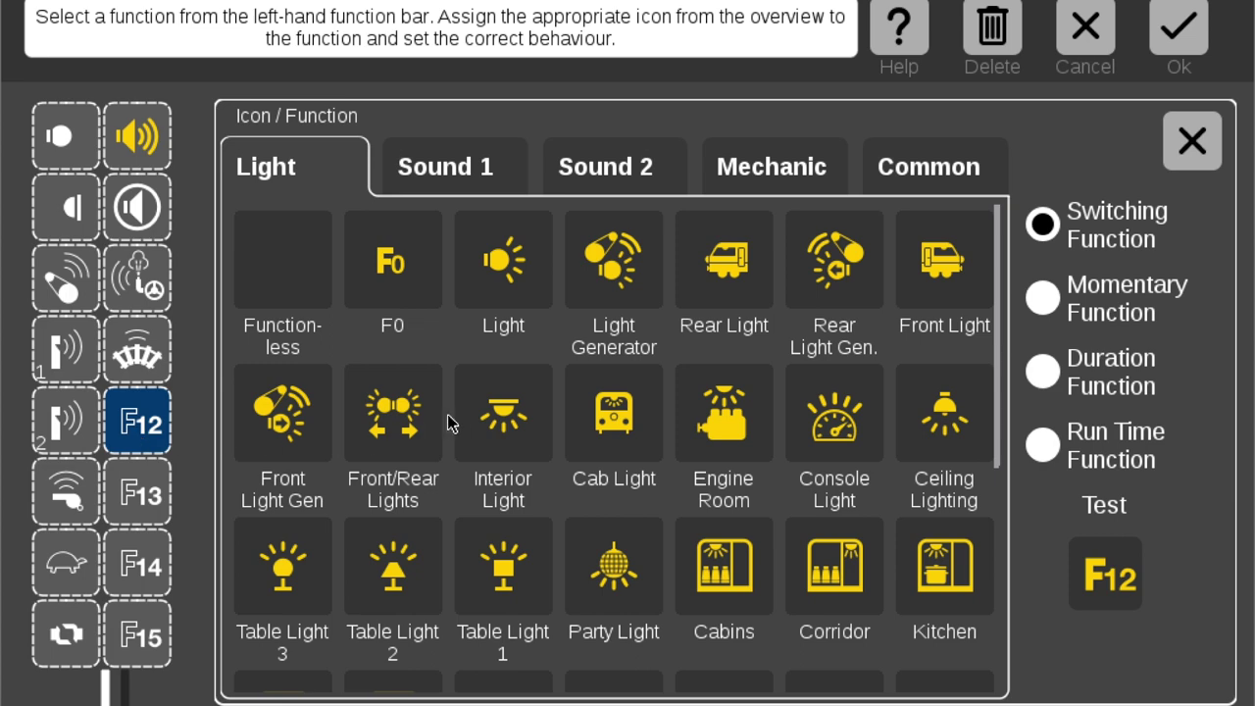
{"action": "left_click", "coordinate": [446, 170]}
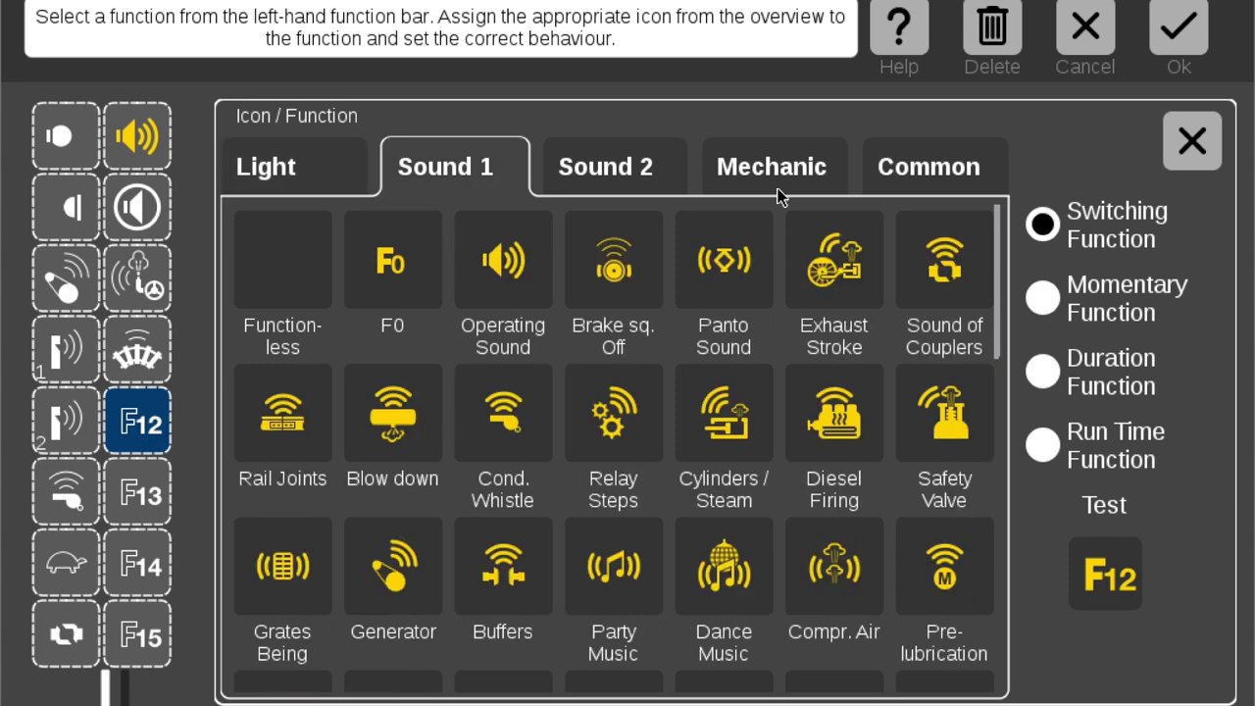
{"action": "left_click", "coordinate": [941, 173]}
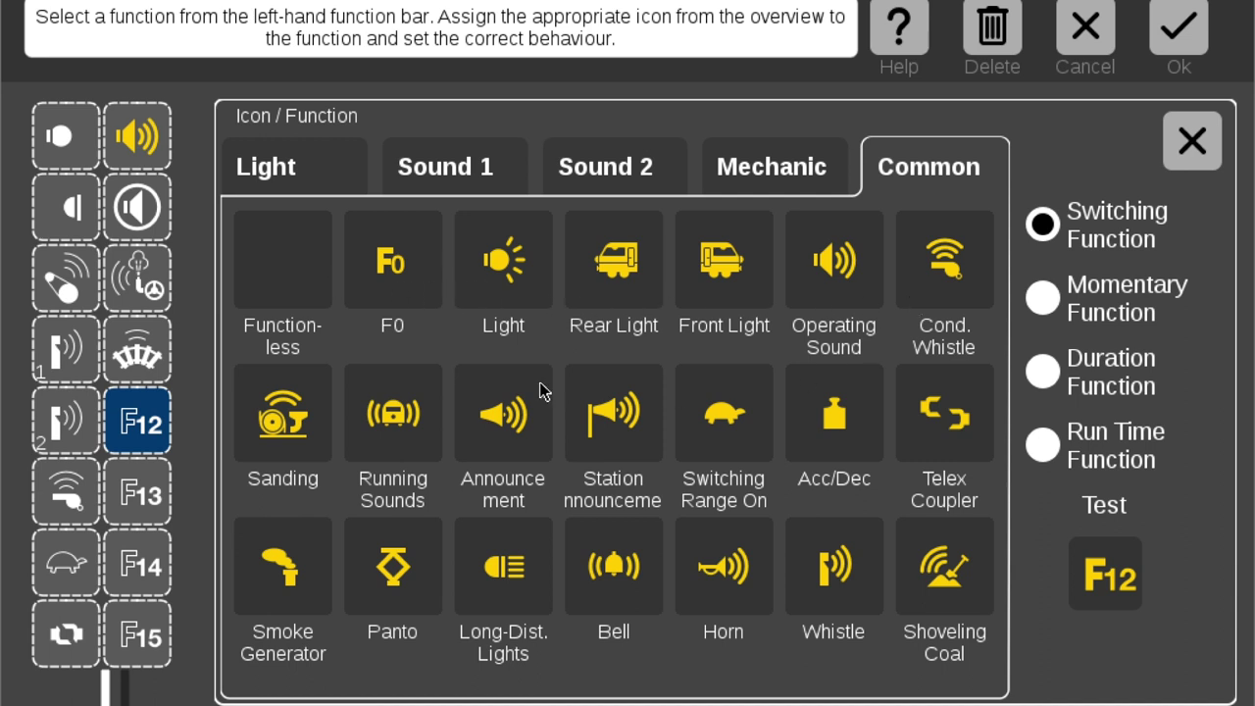
{"action": "left_click", "coordinate": [615, 578]}
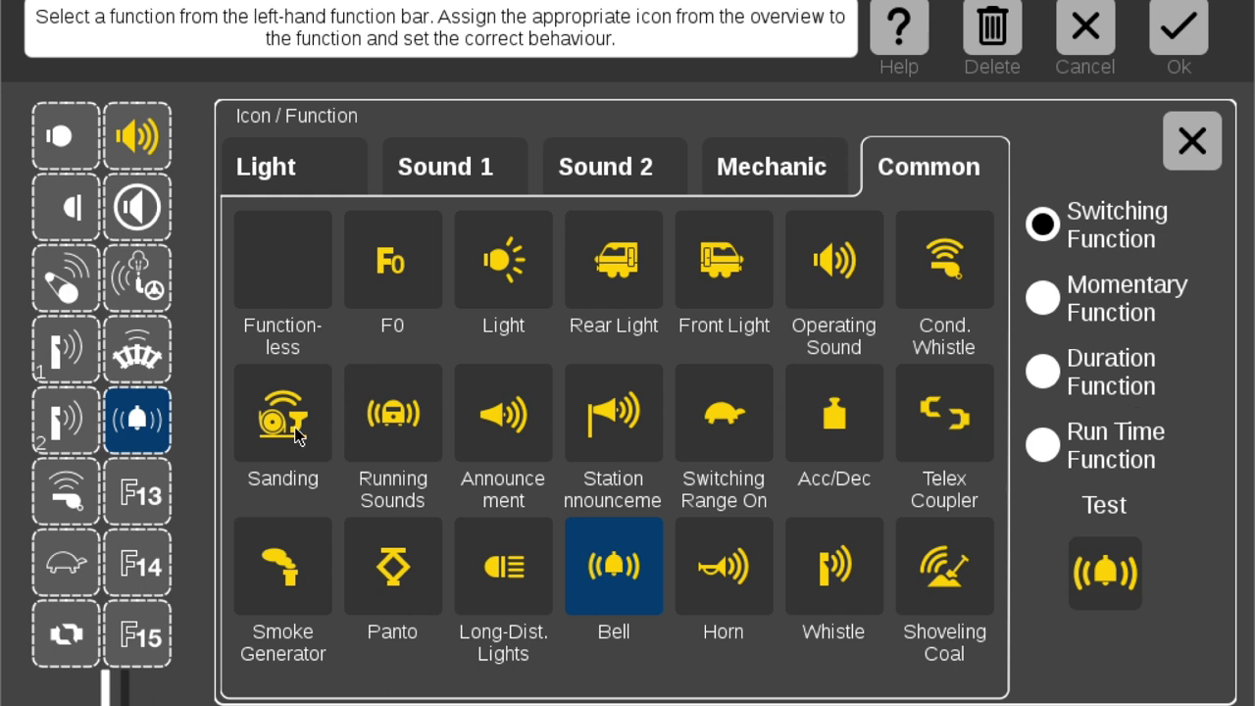
Test the F12 bell sound, then select F13 and toggle its sound on and off repeatedly
{"action": "left_click", "coordinate": [1120, 597]}
{"action": "left_click", "coordinate": [1121, 596]}
{"action": "left_click", "coordinate": [154, 506]}
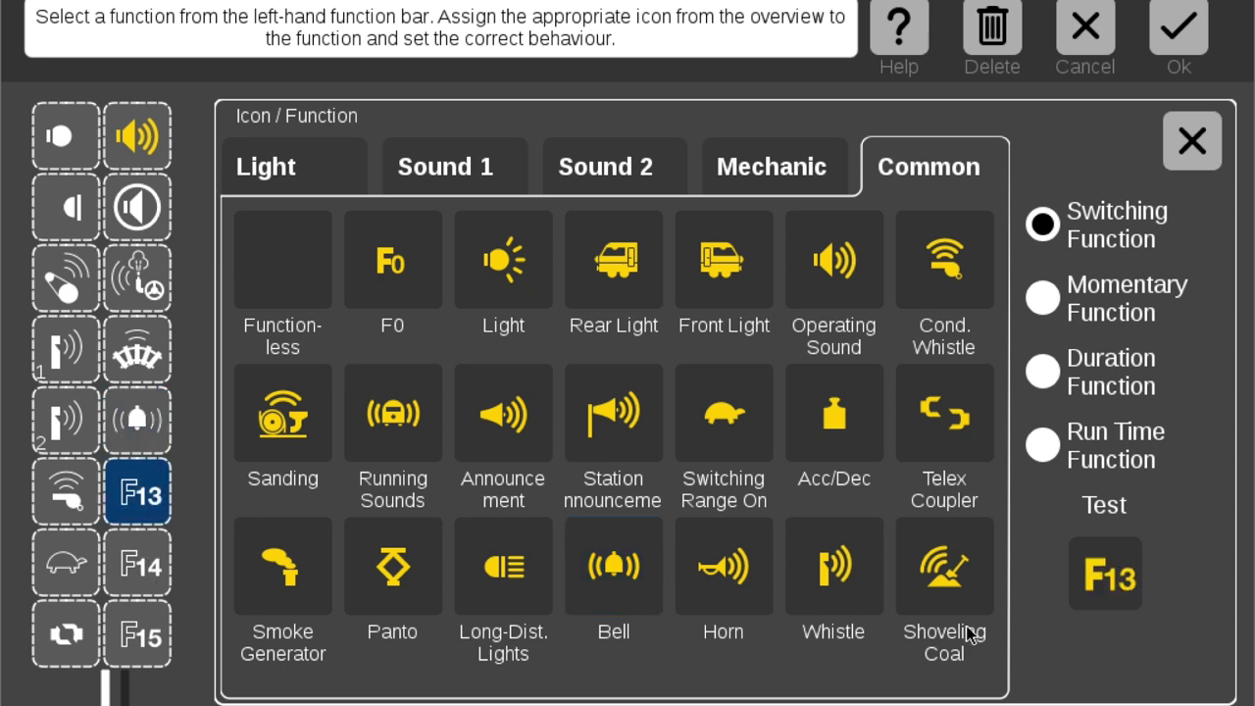
{"action": "left_click", "coordinate": [1114, 582]}
{"action": "left_click", "coordinate": [1114, 582]}
{"action": "left_click", "coordinate": [1115, 582]}
{"action": "left_click", "coordinate": [1115, 583]}
{"action": "left_click", "coordinate": [1114, 582]}
{"action": "left_click", "coordinate": [1114, 583]}
Bring the ZIMO_DB_BR_78_16-Bit_F8.pdf table forward and highlight F13's 'Luftpumpe langsam' on page 2
{"action": "mouse_move", "coordinate": [517, 701]}
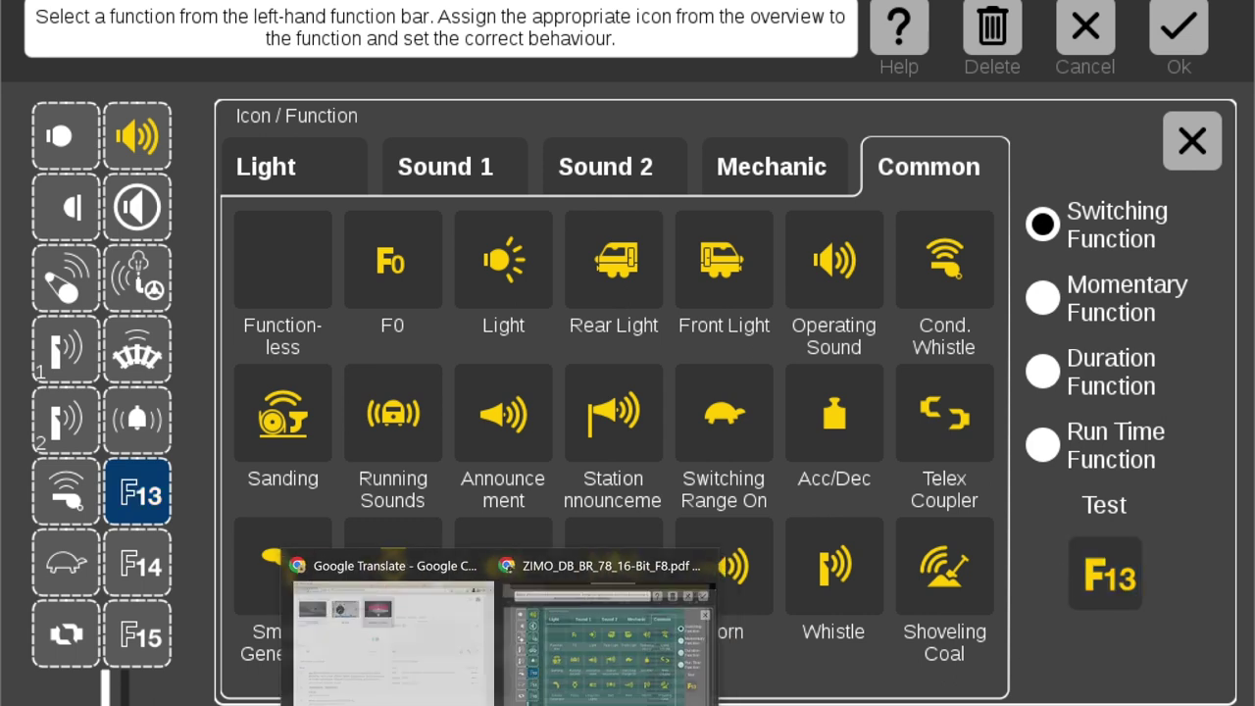
{"action": "left_click", "coordinate": [589, 627]}
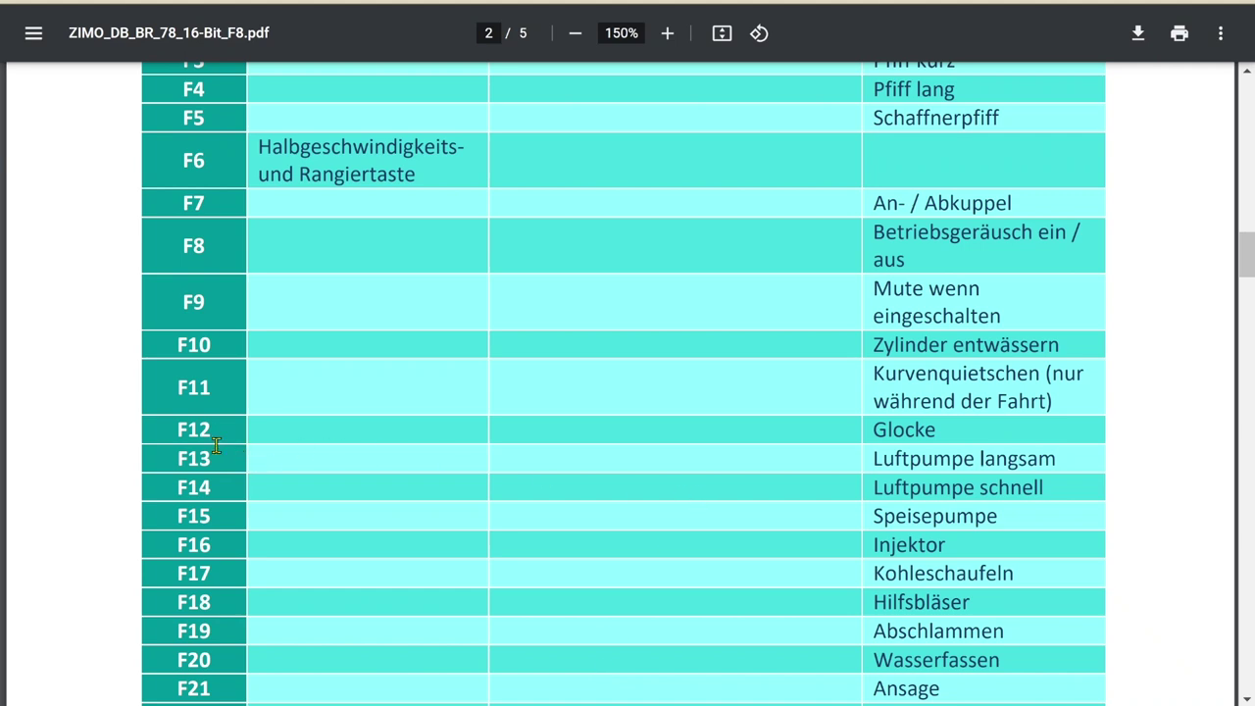
{"action": "left_click_drag", "start_coordinate": [870, 461], "coordinate": [1067, 451]}
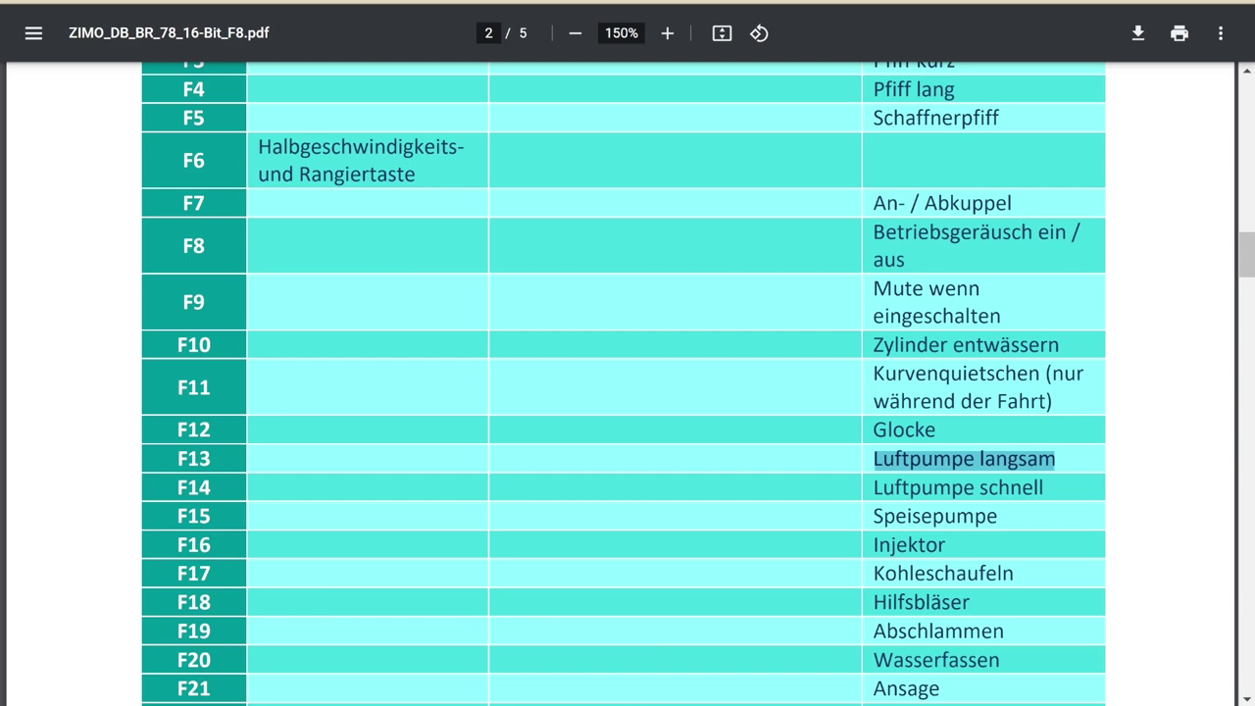
Back in CS3, toggle the F13 sound test on and off twice, then show the Sound 1 icons
{"action": "left_click", "coordinate": [616, 627]}
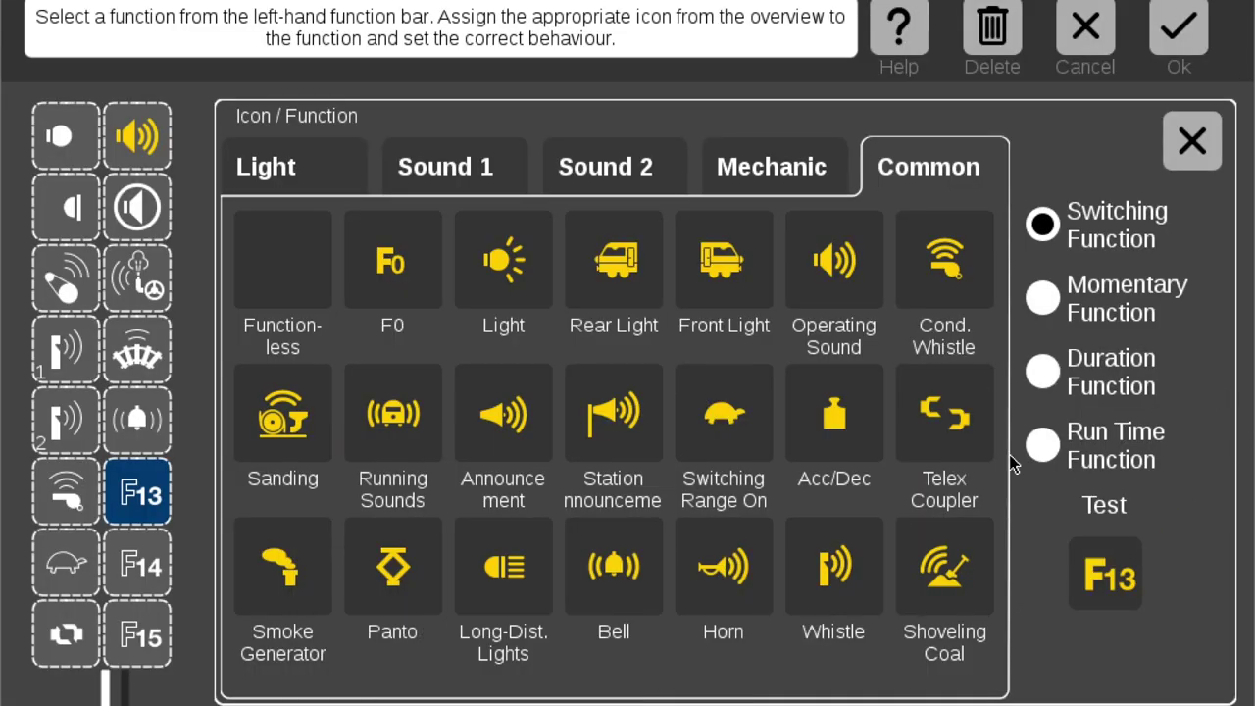
{"action": "left_click", "coordinate": [1109, 578]}
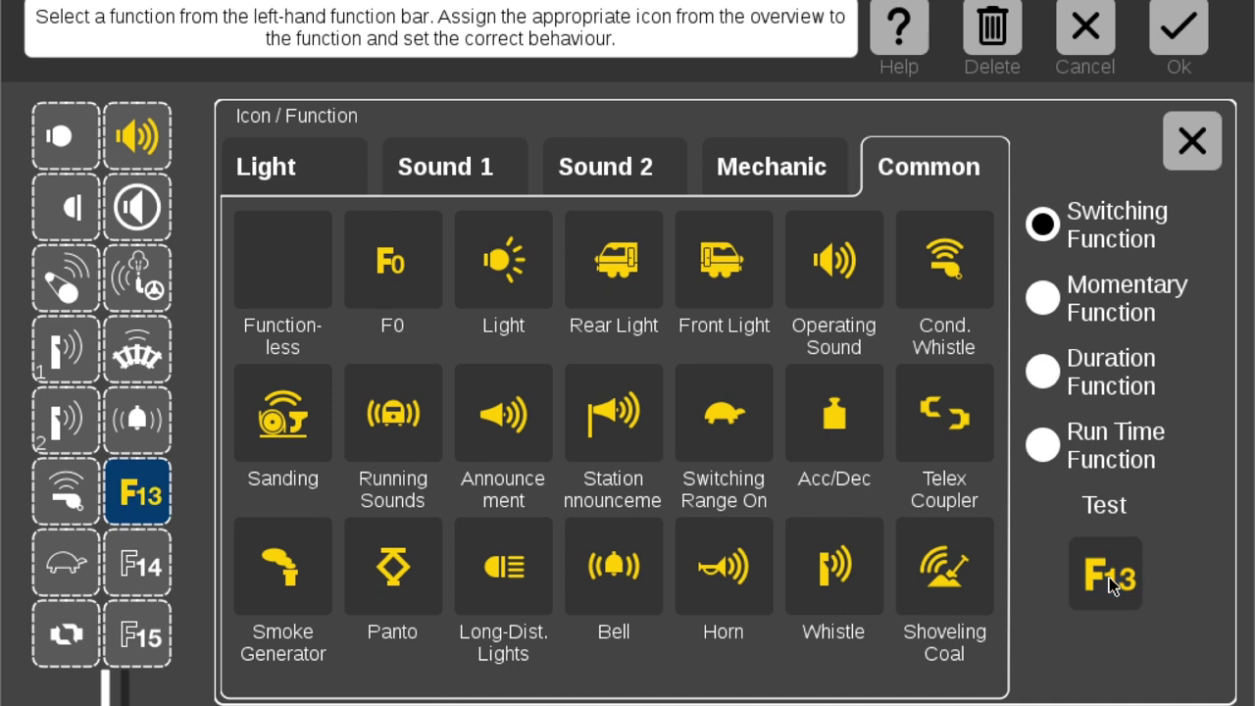
{"action": "left_click", "coordinate": [1110, 583]}
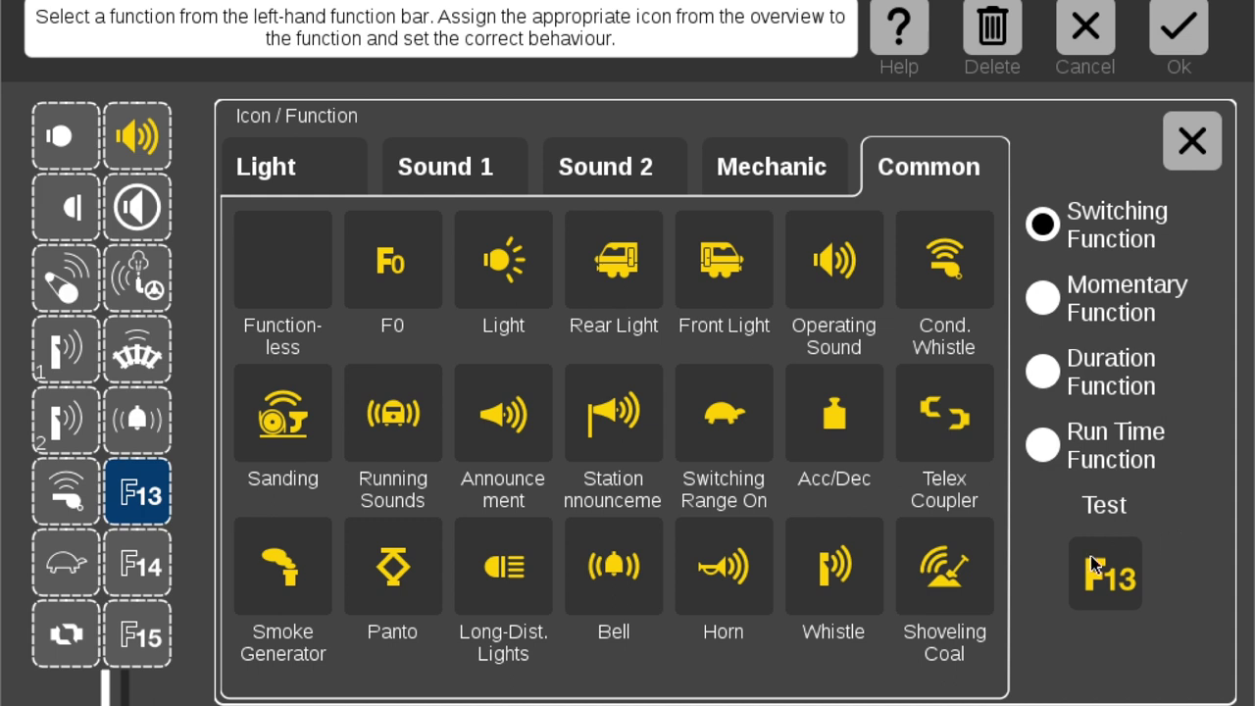
{"action": "left_click", "coordinate": [1123, 585]}
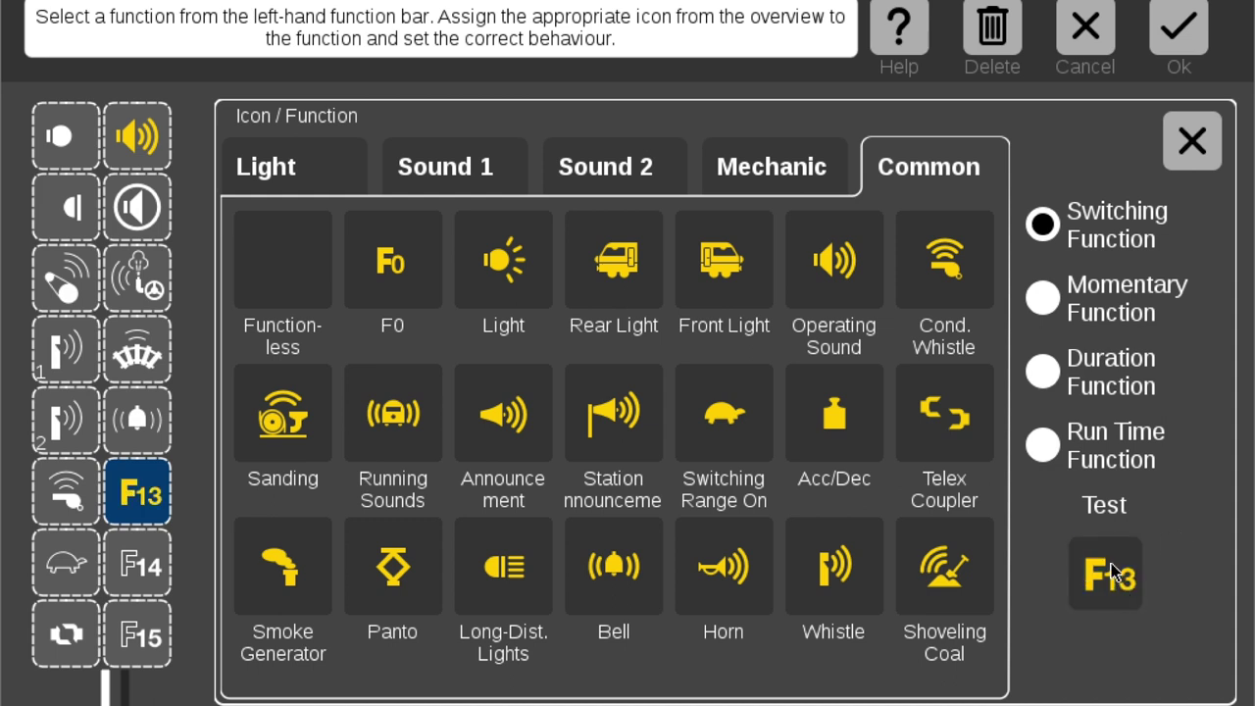
{"action": "left_click", "coordinate": [1112, 573]}
{"action": "left_click", "coordinate": [461, 175]}
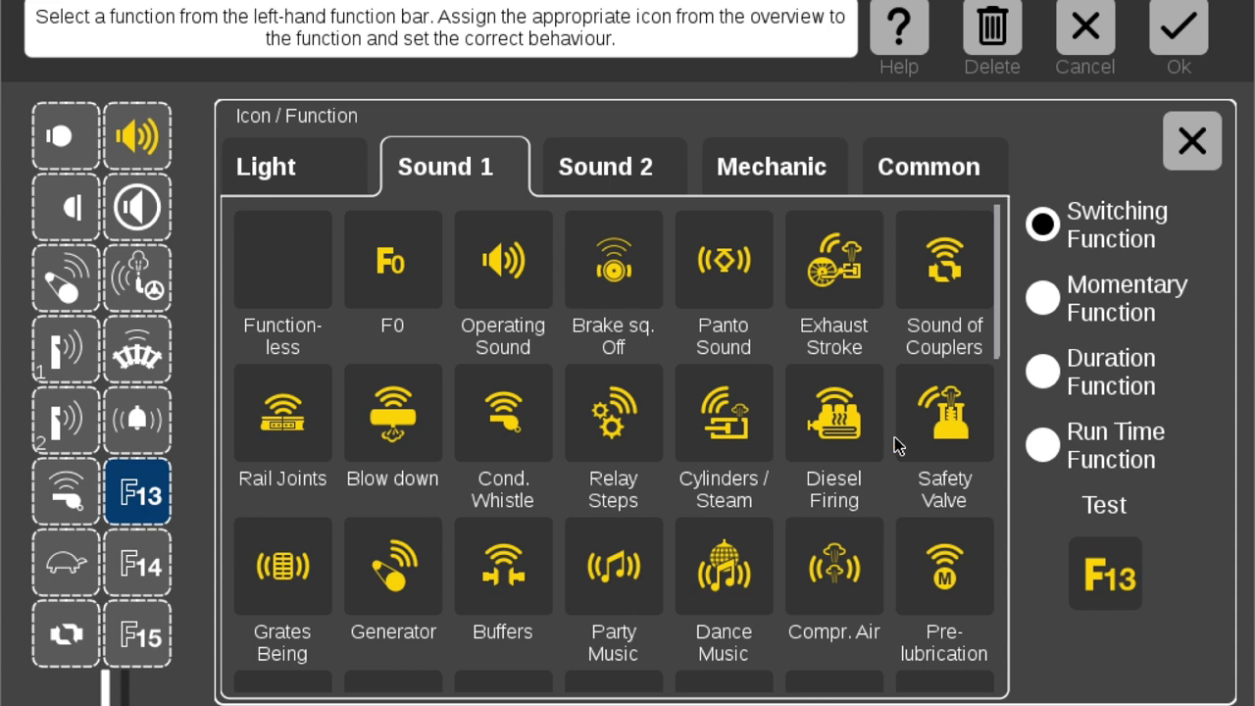
Browse the Sound 1 icon grid down to the bottom, then switch back to the Common icons
{"action": "scroll", "coordinate": [877, 450], "scroll_direction": "down", "scroll_amount": 2}
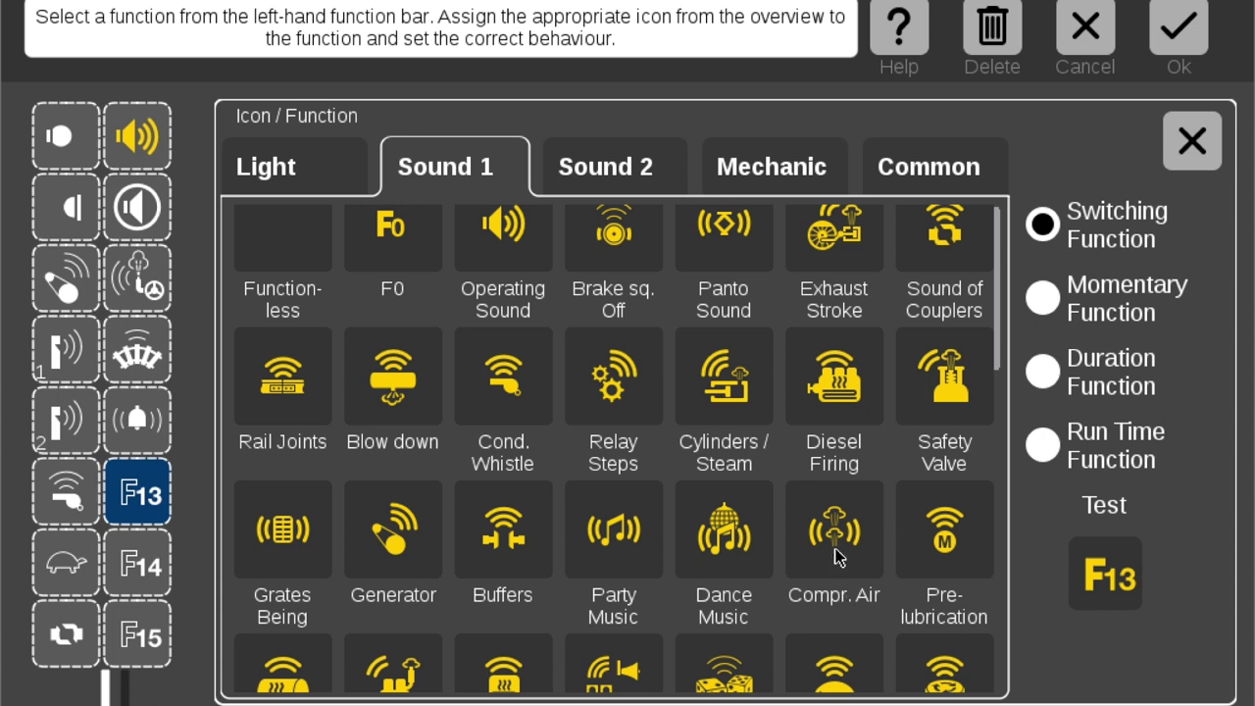
{"action": "scroll", "coordinate": [737, 544], "scroll_direction": "up", "scroll_amount": 2}
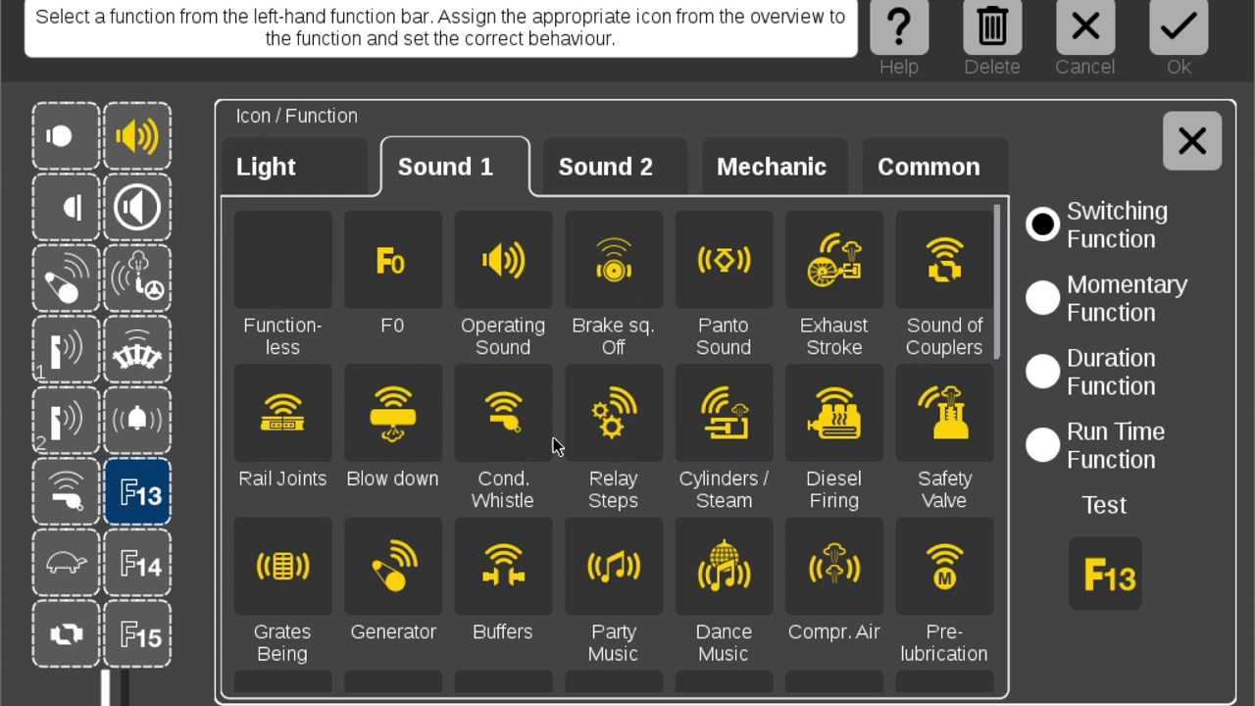
{"action": "scroll", "coordinate": [558, 437], "scroll_direction": "down", "scroll_amount": 2}
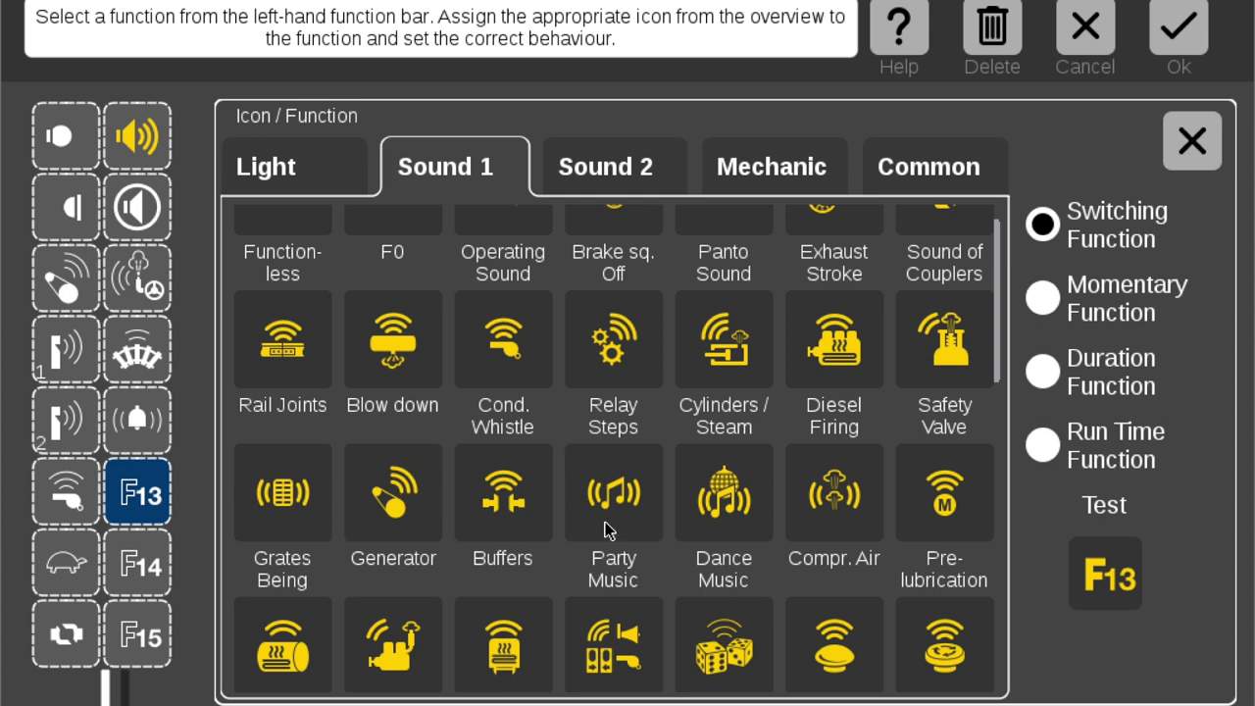
{"action": "scroll", "coordinate": [763, 525], "scroll_direction": "down", "scroll_amount": 1}
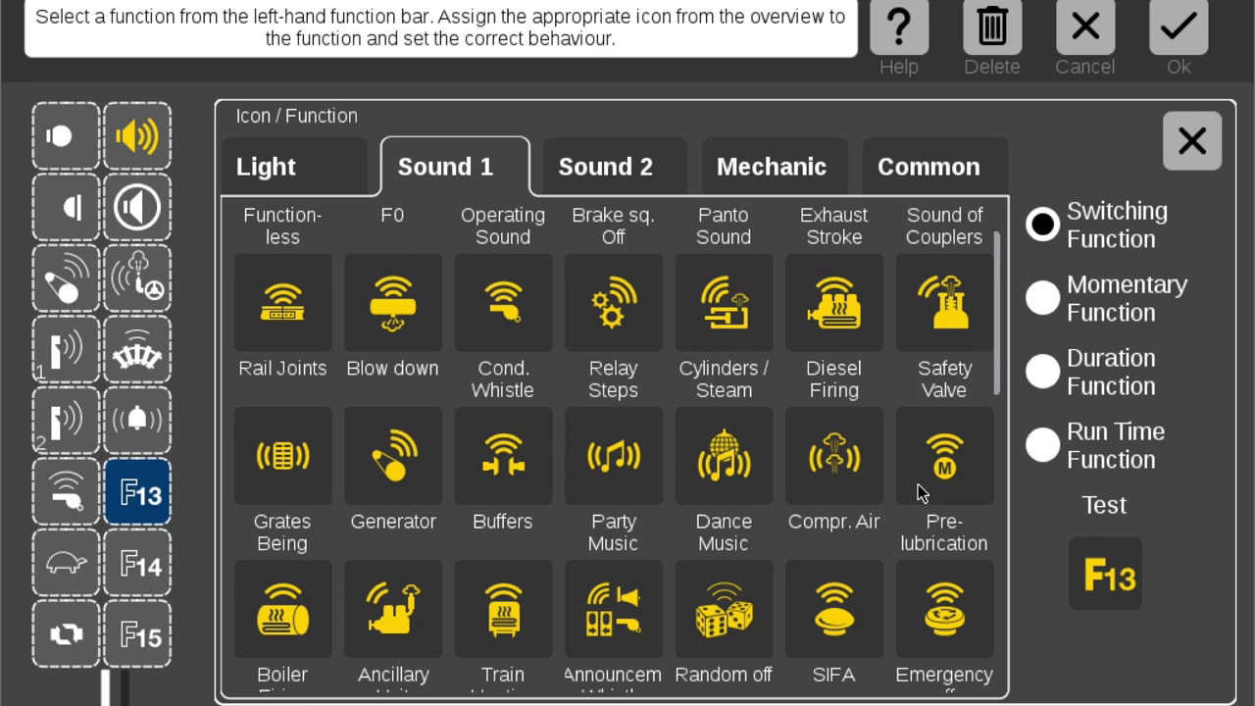
{"action": "scroll", "coordinate": [919, 486], "scroll_direction": "down", "scroll_amount": 2}
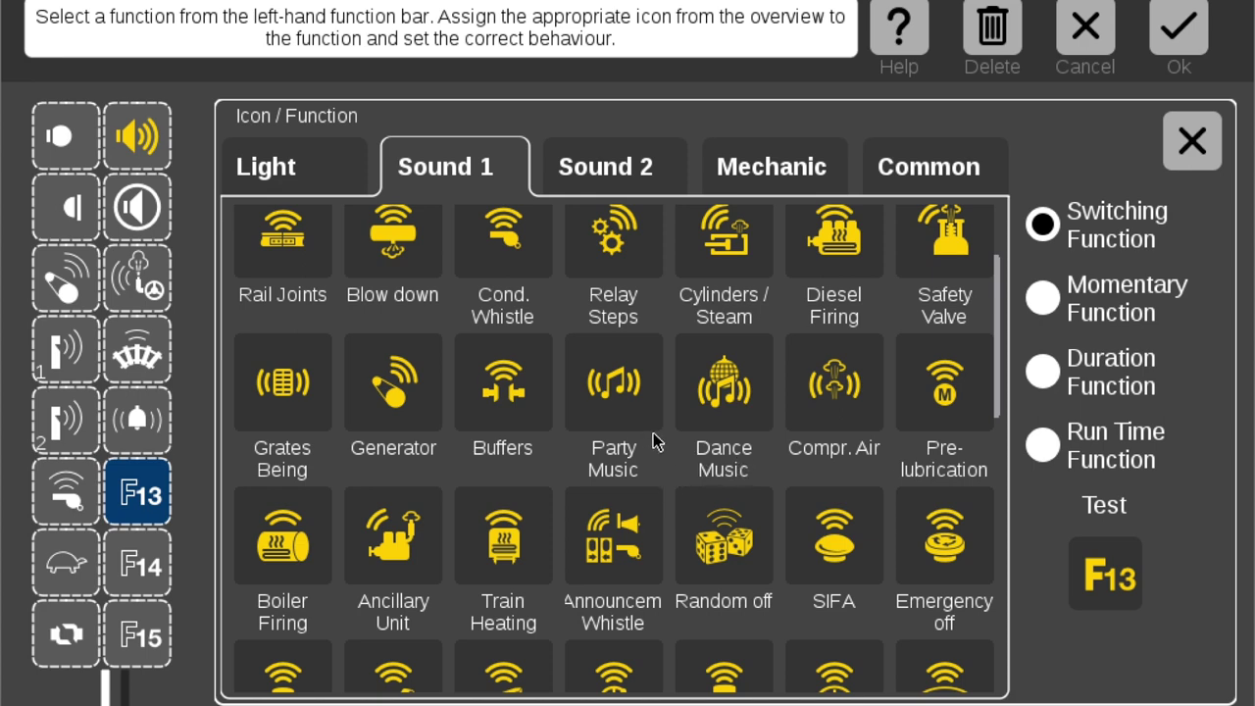
{"action": "scroll", "coordinate": [643, 444], "scroll_direction": "down", "scroll_amount": 2}
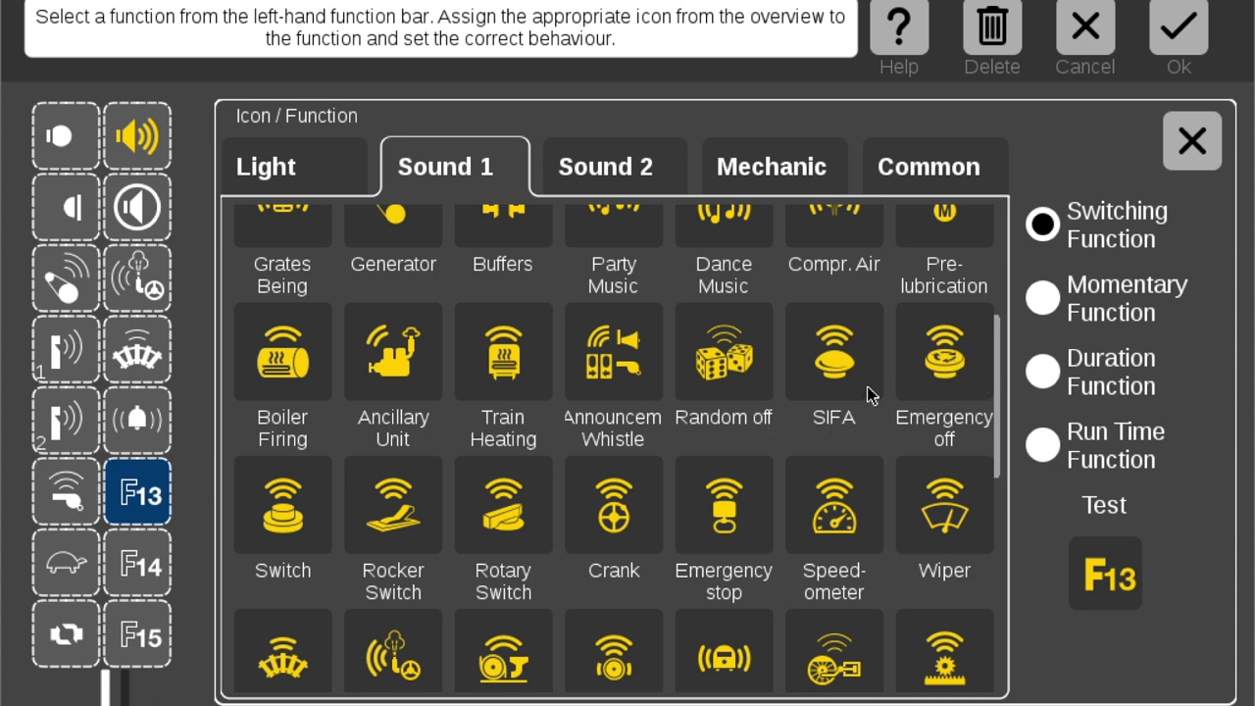
{"action": "scroll", "coordinate": [802, 551], "scroll_direction": "down", "scroll_amount": 1}
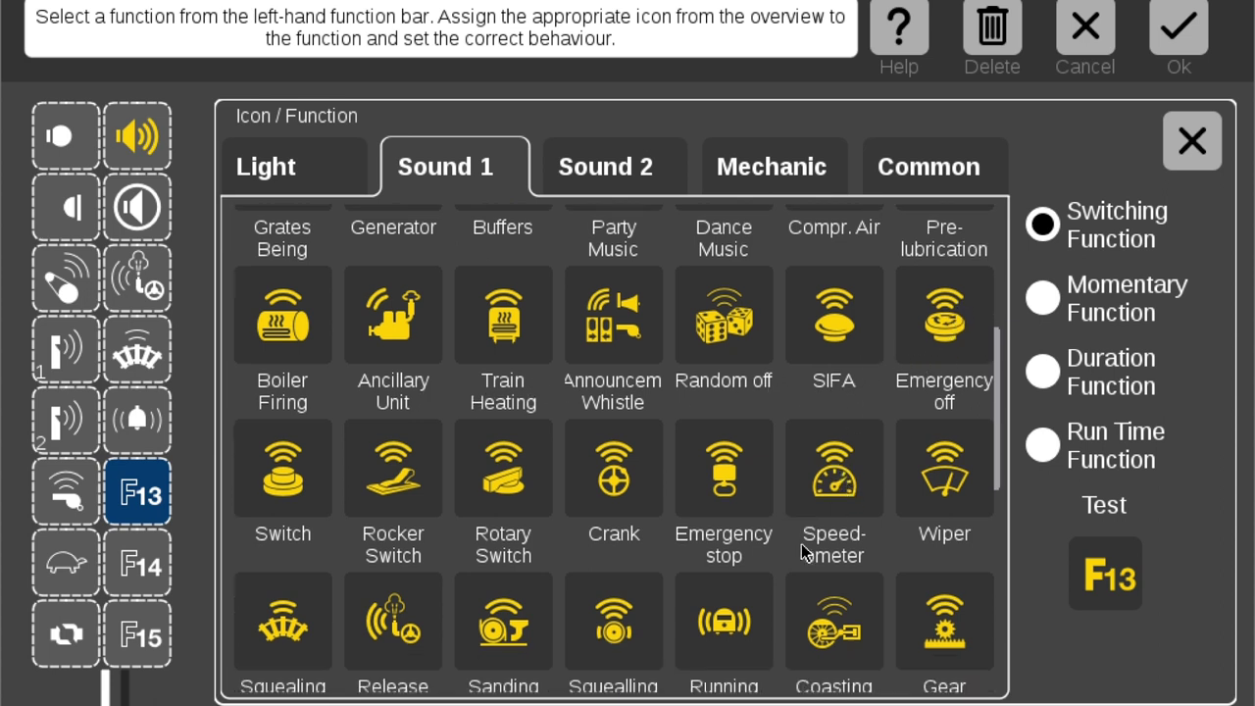
{"action": "scroll", "coordinate": [802, 551], "scroll_direction": "down", "scroll_amount": 1}
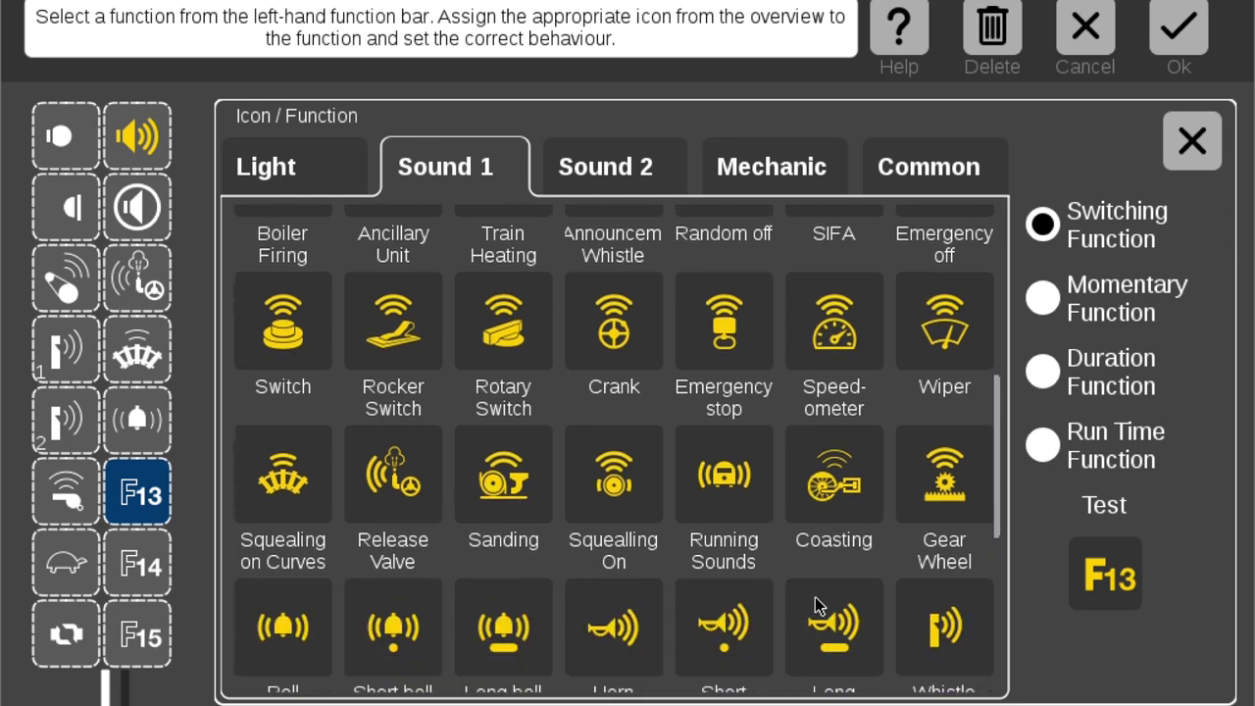
{"action": "scroll", "coordinate": [804, 596], "scroll_direction": "down", "scroll_amount": 1}
{"action": "scroll", "coordinate": [687, 529], "scroll_direction": "down", "scroll_amount": 1}
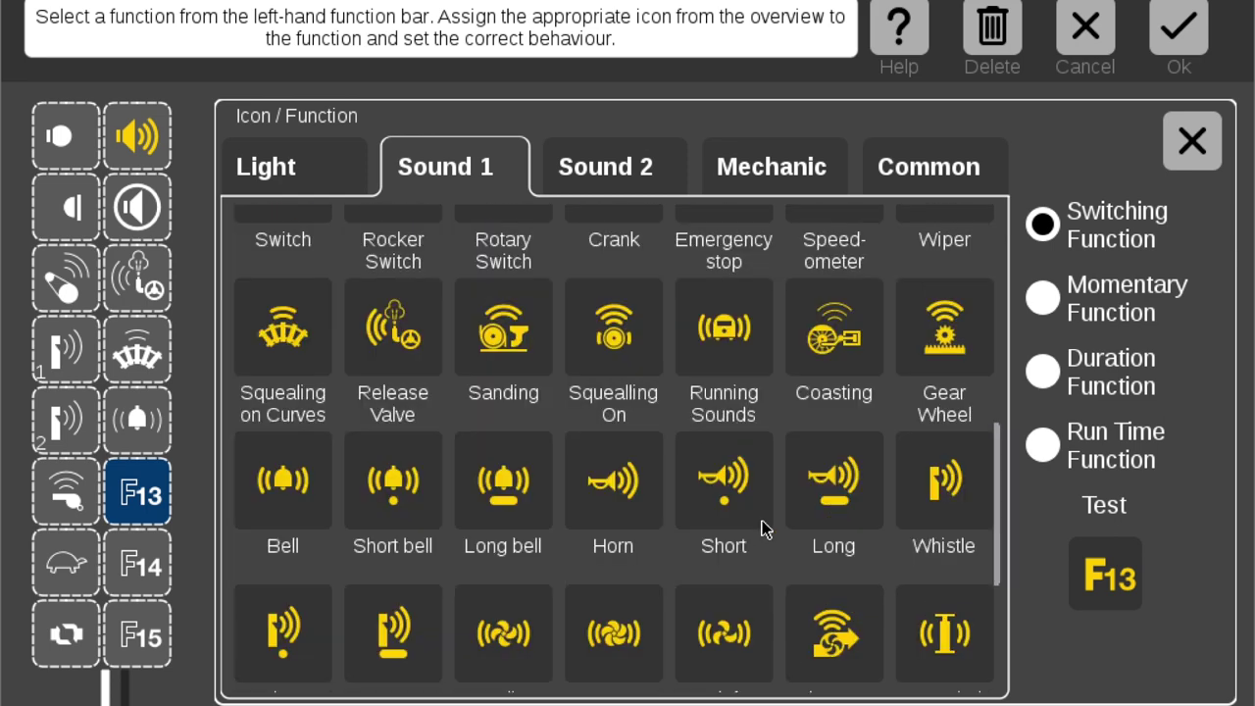
{"action": "scroll", "coordinate": [546, 582], "scroll_direction": "down", "scroll_amount": 1}
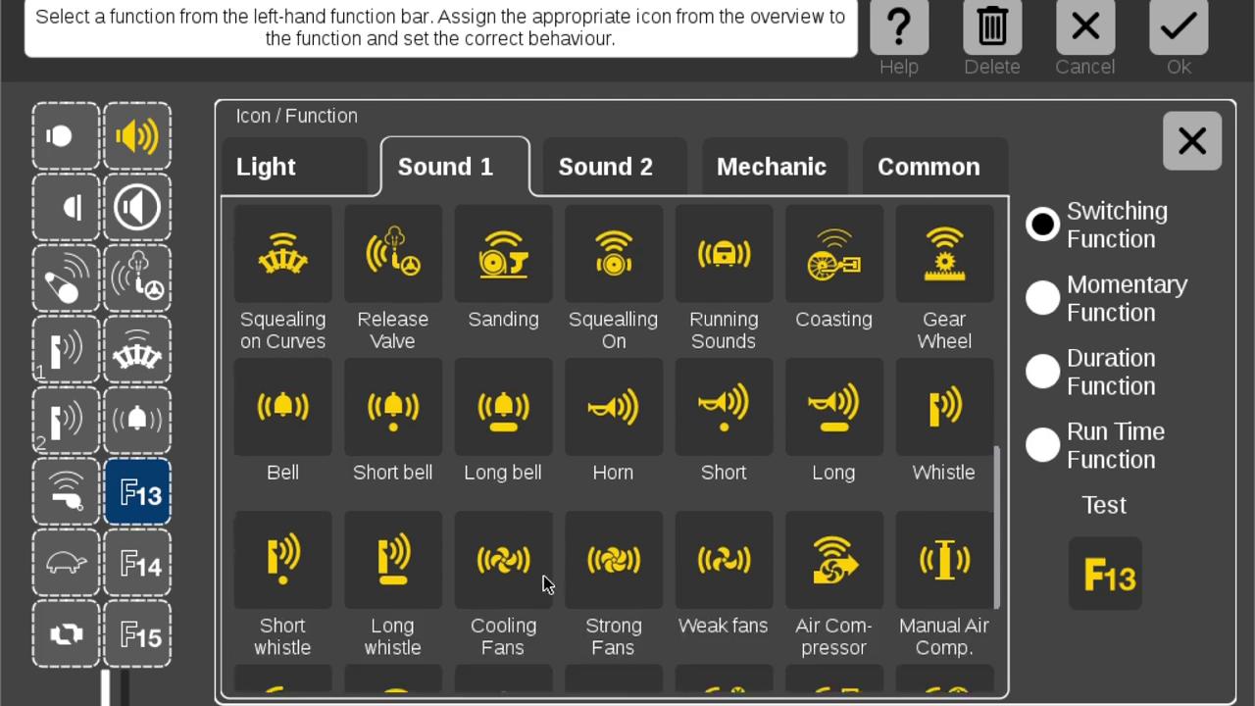
{"action": "scroll", "coordinate": [545, 582], "scroll_direction": "down", "scroll_amount": 1}
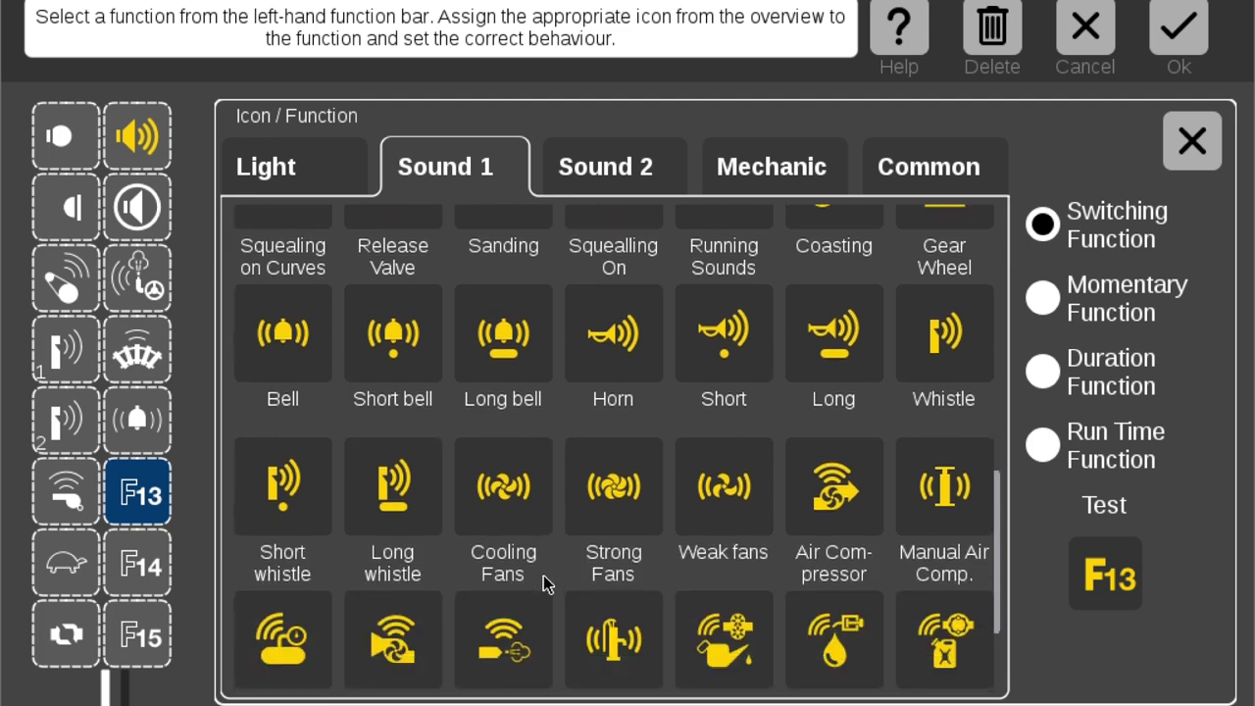
{"action": "scroll", "coordinate": [653, 583], "scroll_direction": "down", "scroll_amount": 1}
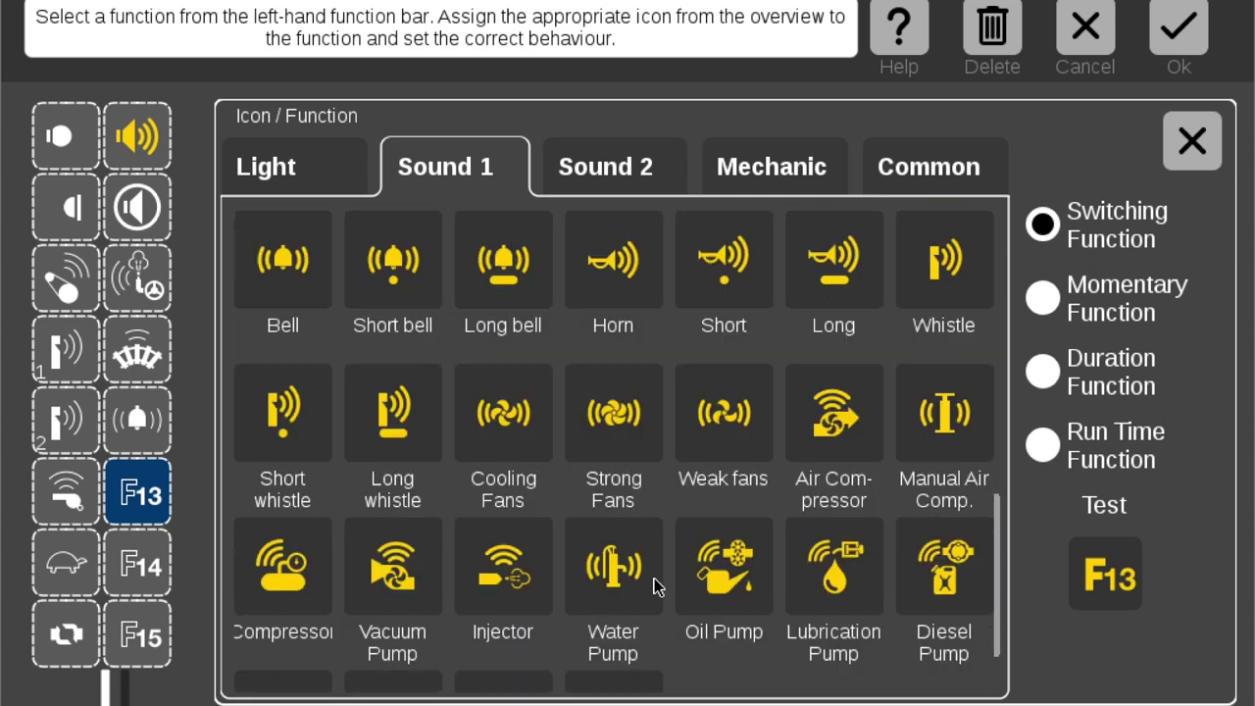
{"action": "scroll", "coordinate": [653, 581], "scroll_direction": "down", "scroll_amount": 1}
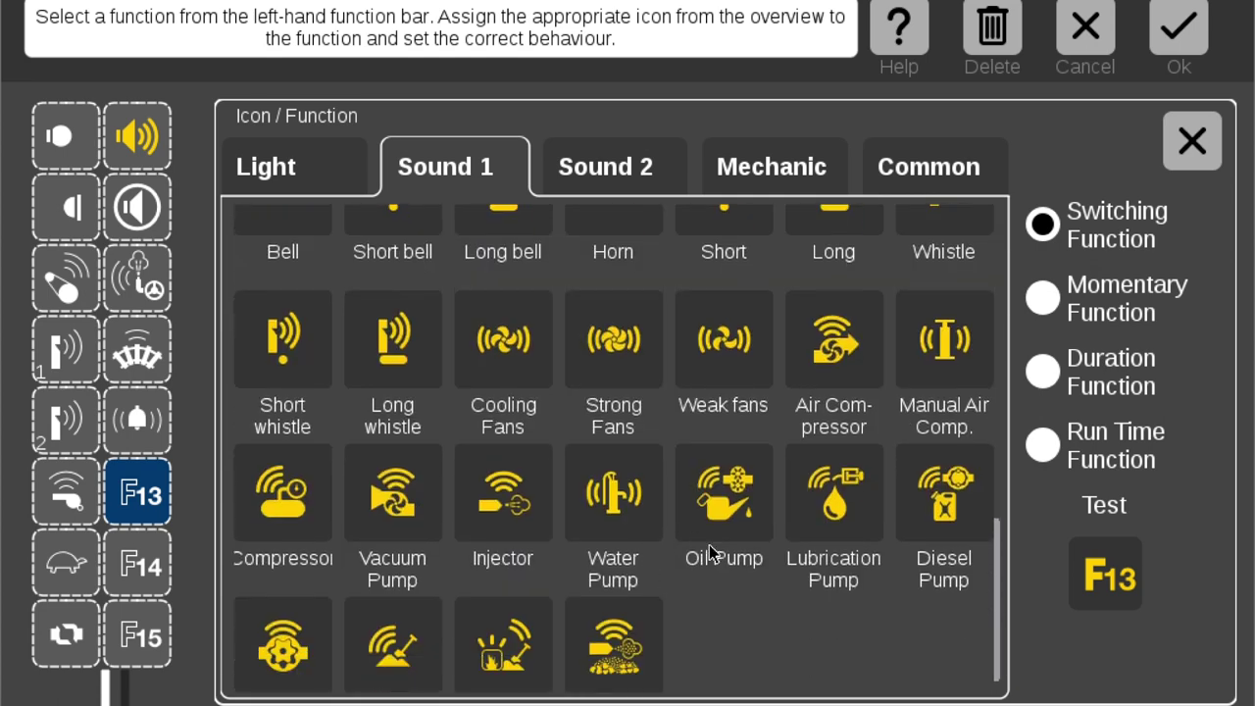
{"action": "left_click", "coordinate": [945, 171]}
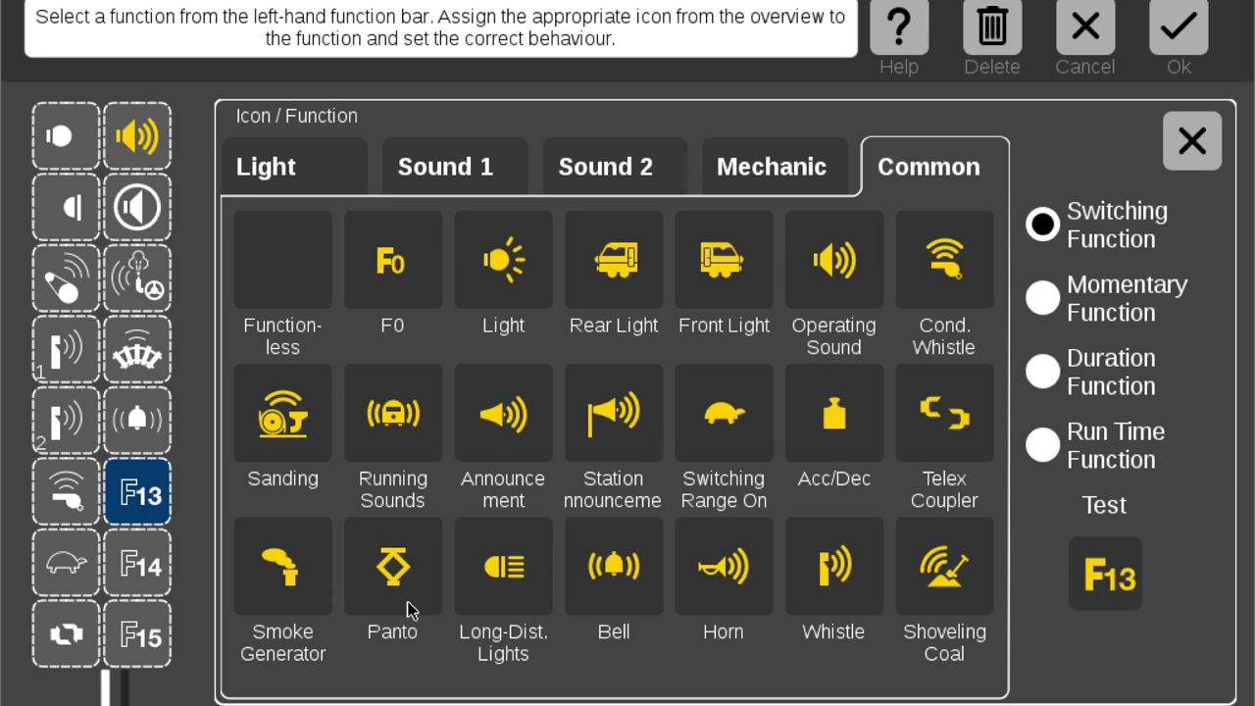
{"action": "left_click", "coordinate": [745, 175]}
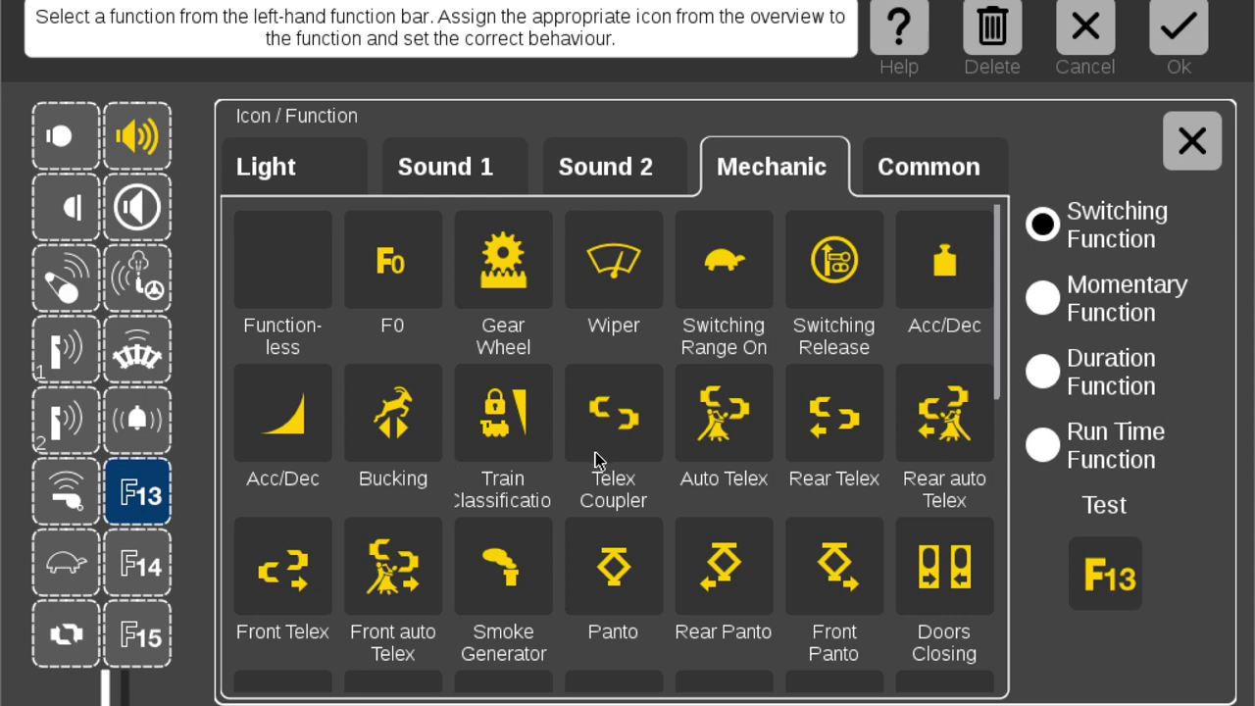
{"action": "scroll", "coordinate": [730, 457], "scroll_direction": "down", "scroll_amount": 1}
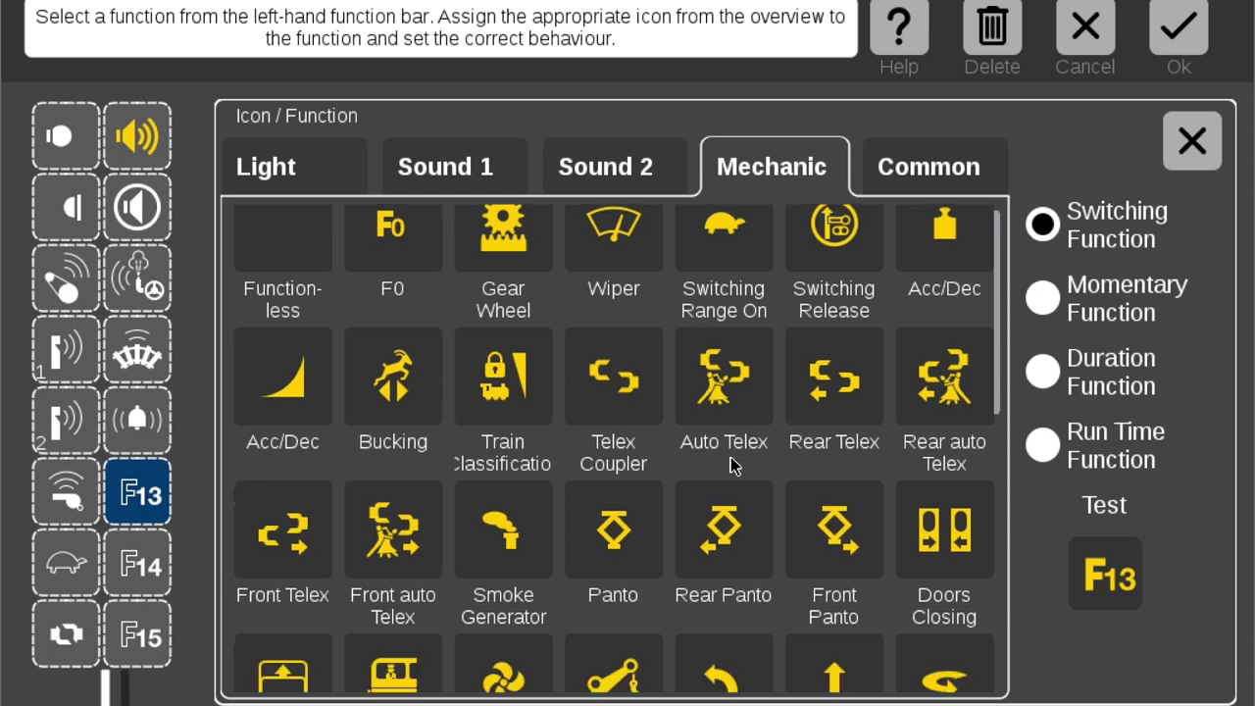
{"action": "scroll", "coordinate": [730, 457], "scroll_direction": "down", "scroll_amount": 3}
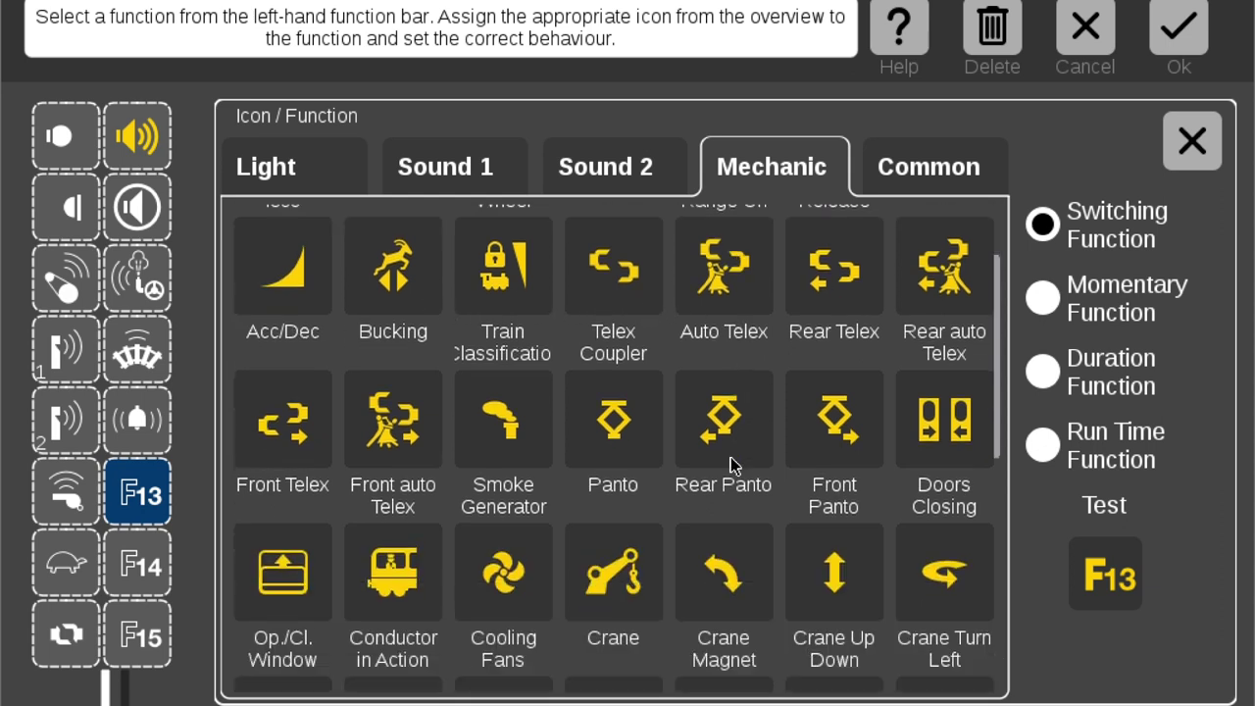
{"action": "scroll", "coordinate": [731, 457], "scroll_direction": "down", "scroll_amount": 4}
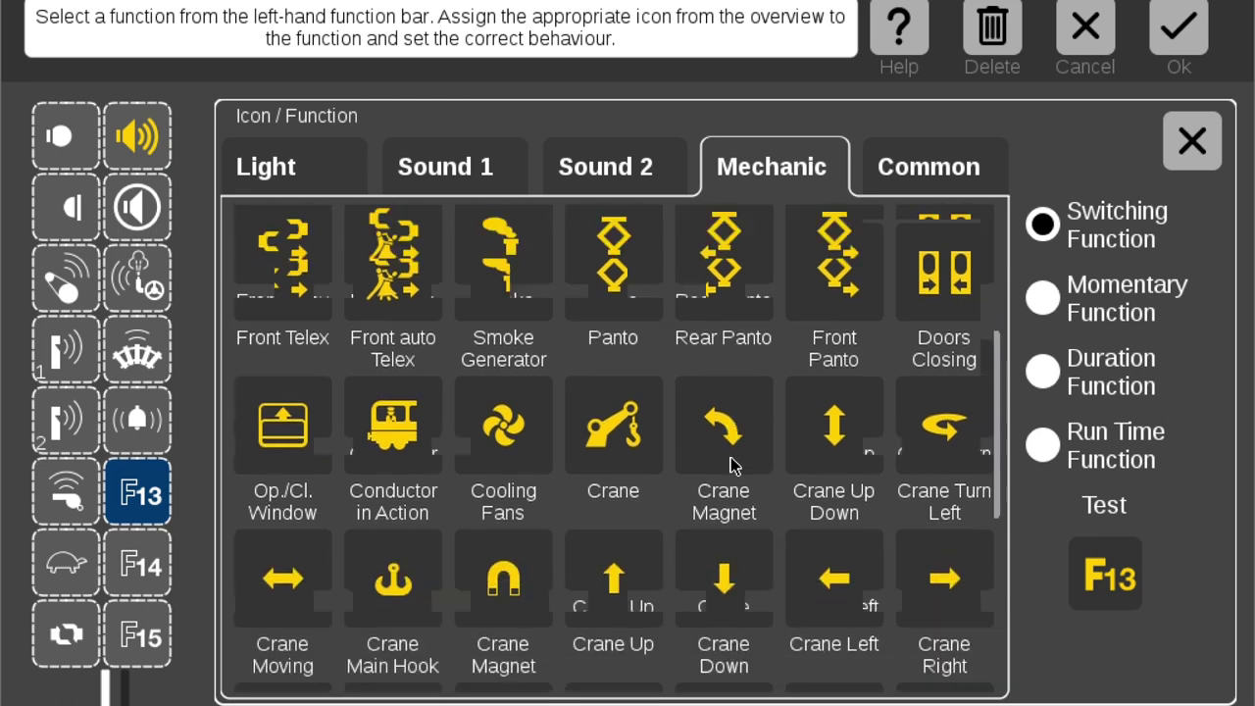
{"action": "scroll", "coordinate": [730, 463], "scroll_direction": "down", "scroll_amount": 7}
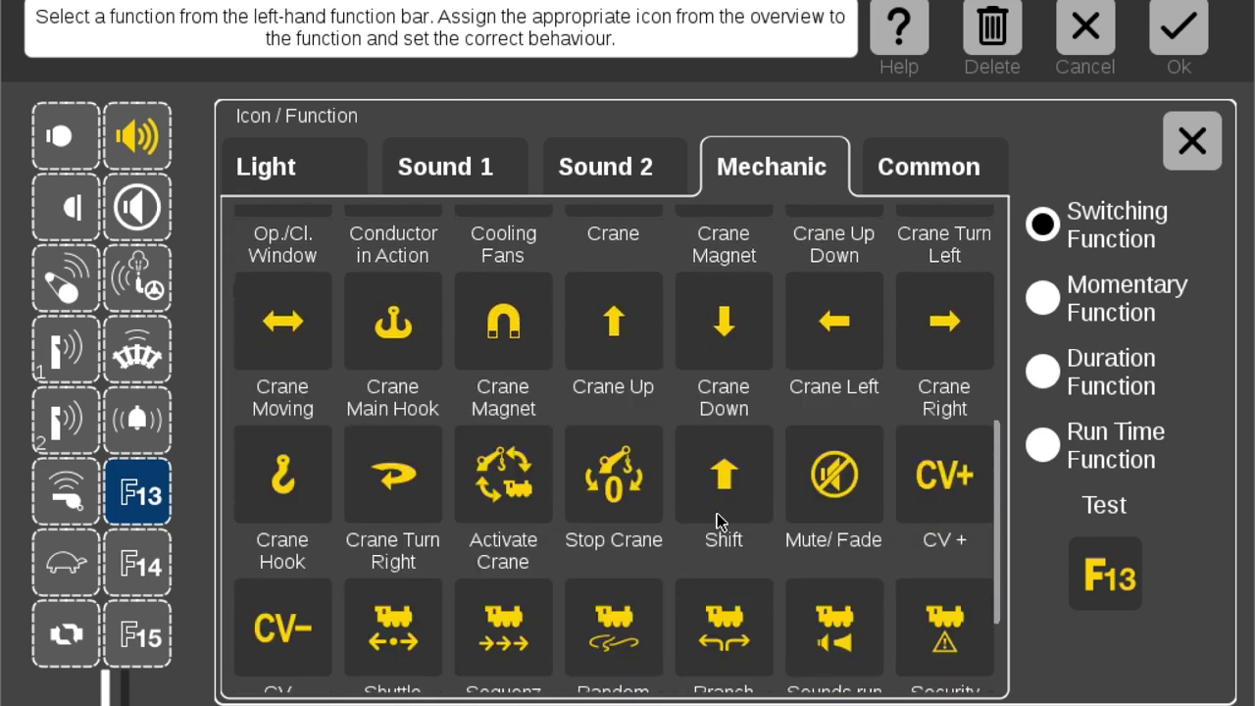
{"action": "scroll", "coordinate": [716, 520], "scroll_direction": "down", "scroll_amount": 2}
{"action": "scroll", "coordinate": [692, 530], "scroll_direction": "down", "scroll_amount": 2}
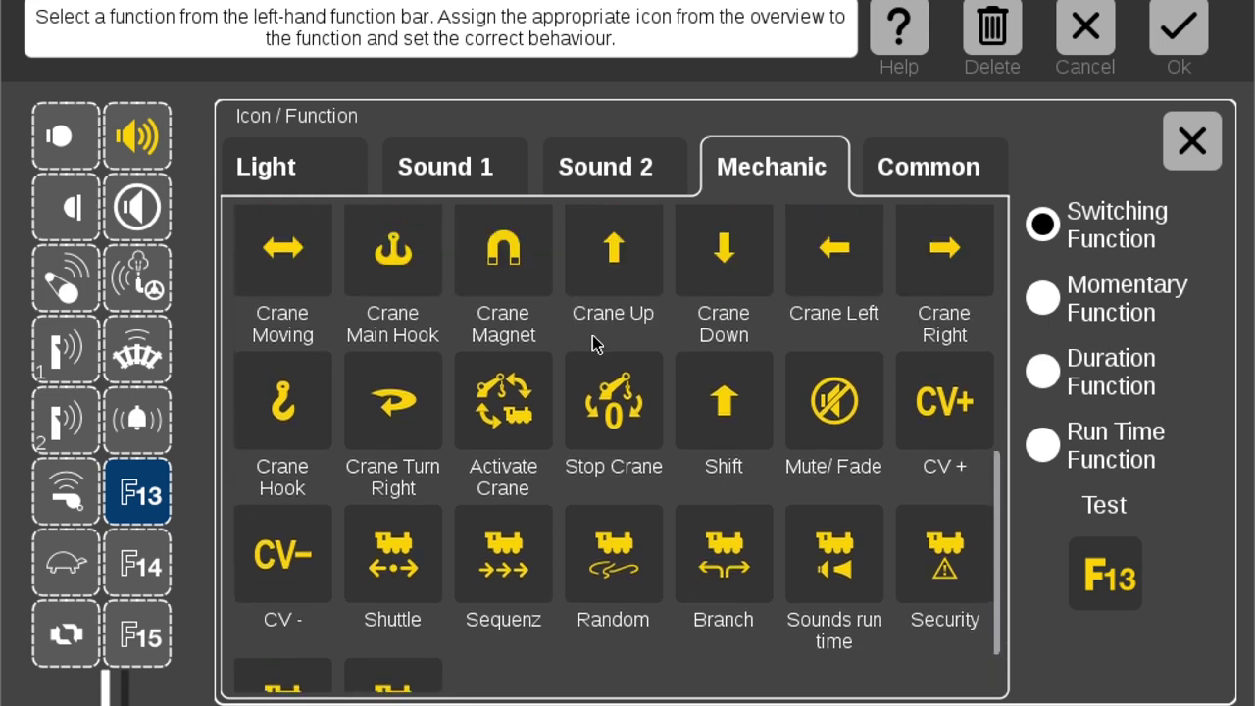
{"action": "left_click", "coordinate": [625, 186]}
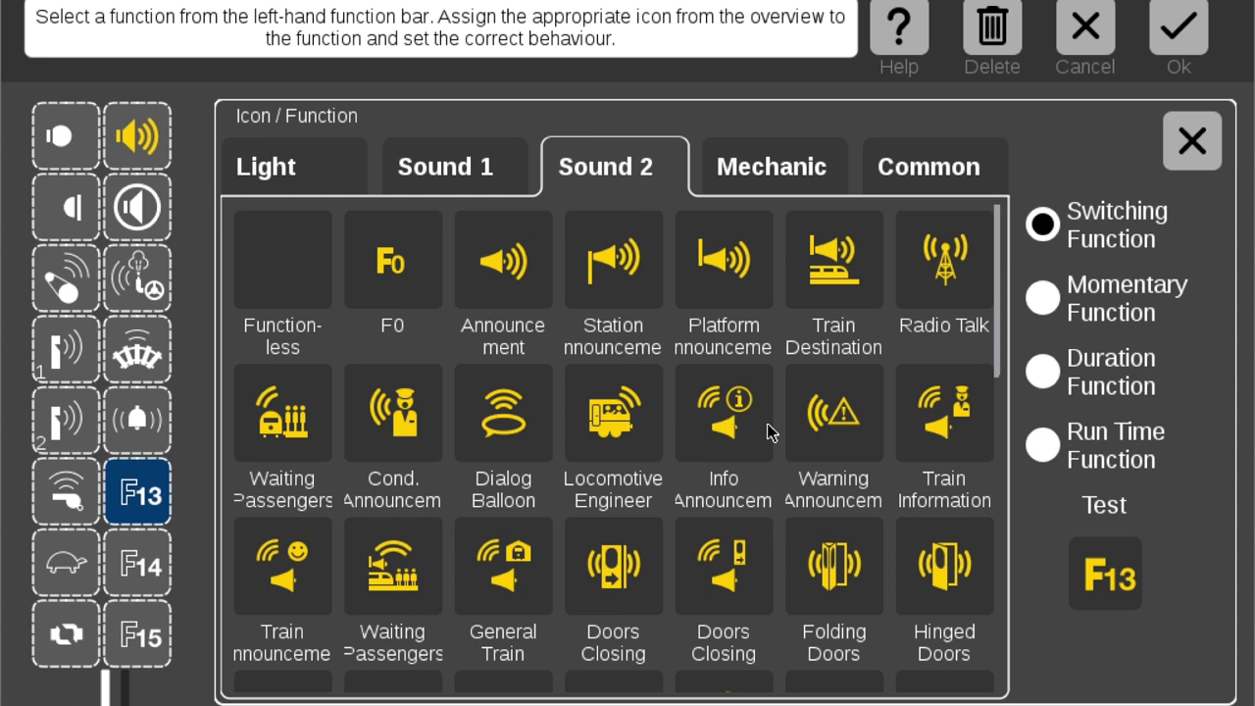
{"action": "scroll", "coordinate": [767, 431], "scroll_direction": "down", "scroll_amount": 1}
{"action": "scroll", "coordinate": [767, 432], "scroll_direction": "down", "scroll_amount": 1}
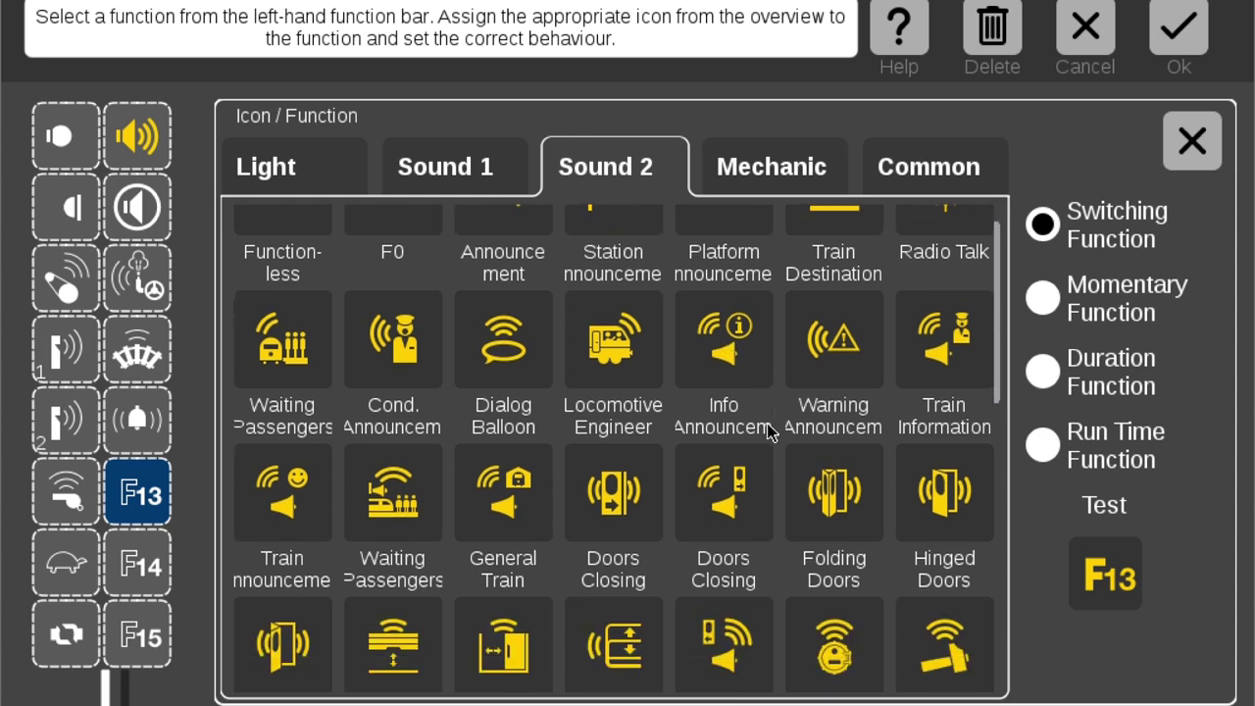
{"action": "scroll", "coordinate": [767, 432], "scroll_direction": "down", "scroll_amount": 1}
{"action": "scroll", "coordinate": [770, 431], "scroll_direction": "down", "scroll_amount": 1}
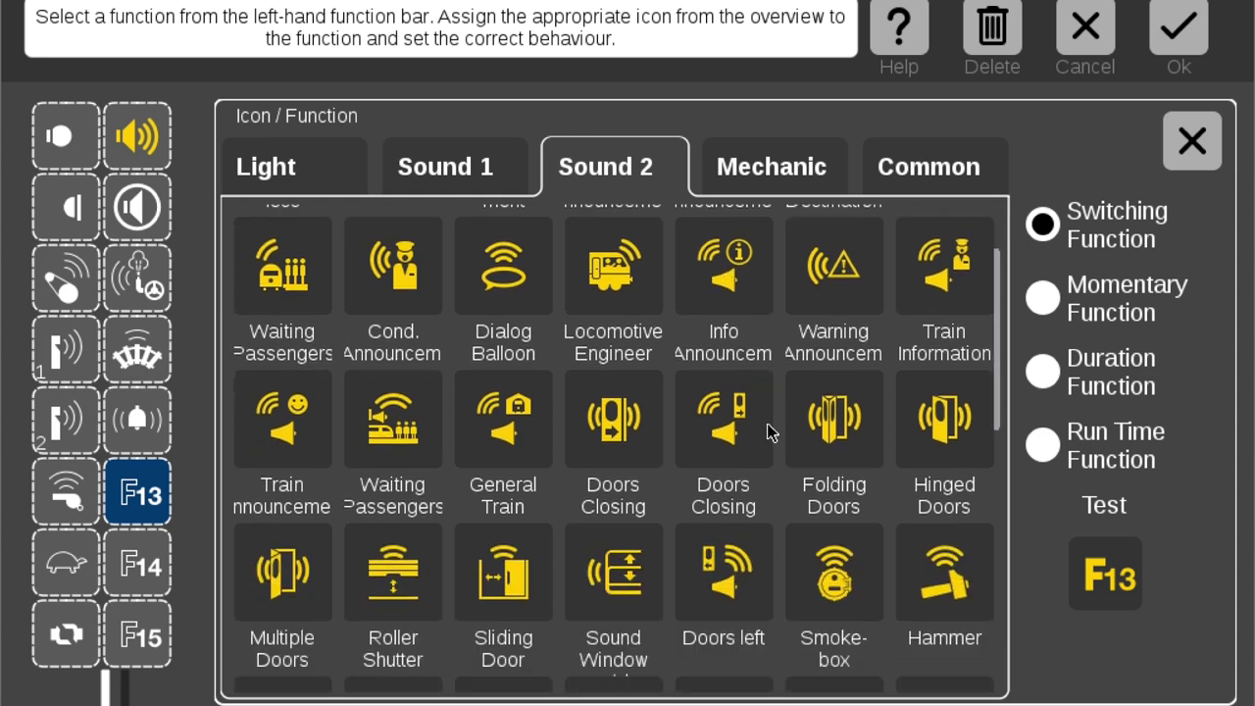
{"action": "scroll", "coordinate": [770, 431], "scroll_direction": "down", "scroll_amount": 1}
{"action": "scroll", "coordinate": [767, 426], "scroll_direction": "down", "scroll_amount": 2}
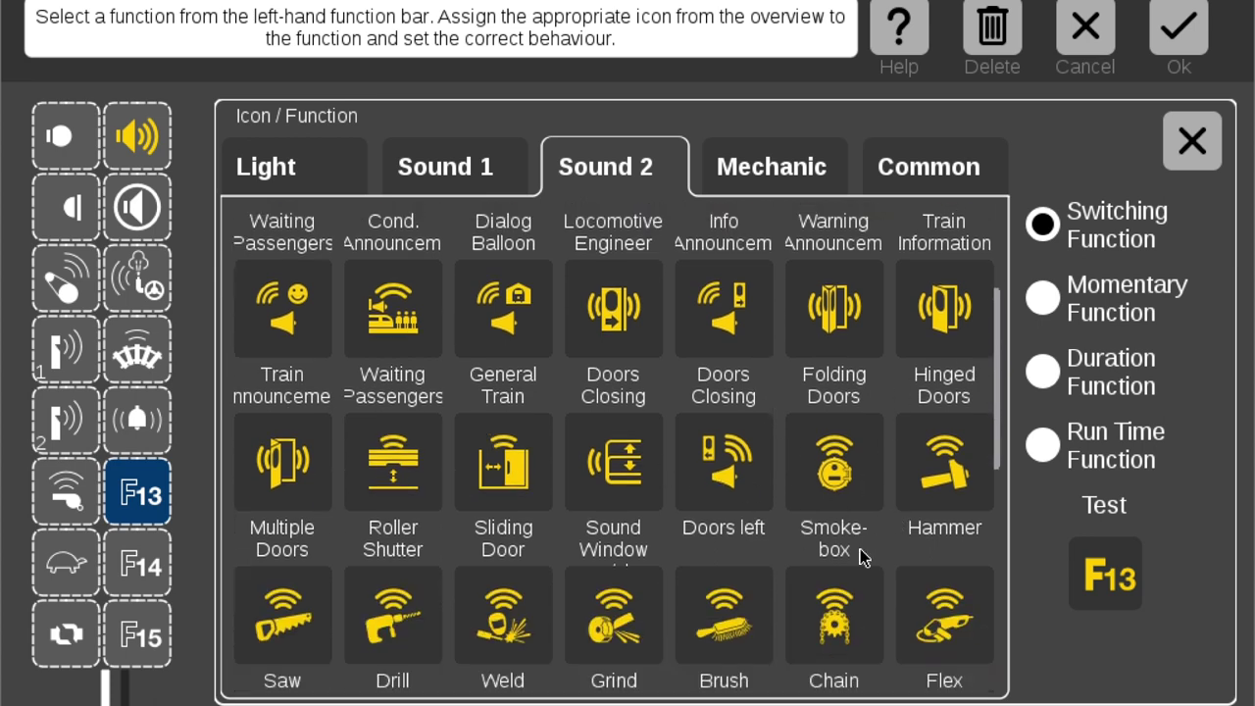
{"action": "scroll", "coordinate": [860, 555], "scroll_direction": "down", "scroll_amount": 1}
{"action": "scroll", "coordinate": [860, 555], "scroll_direction": "down", "scroll_amount": 3}
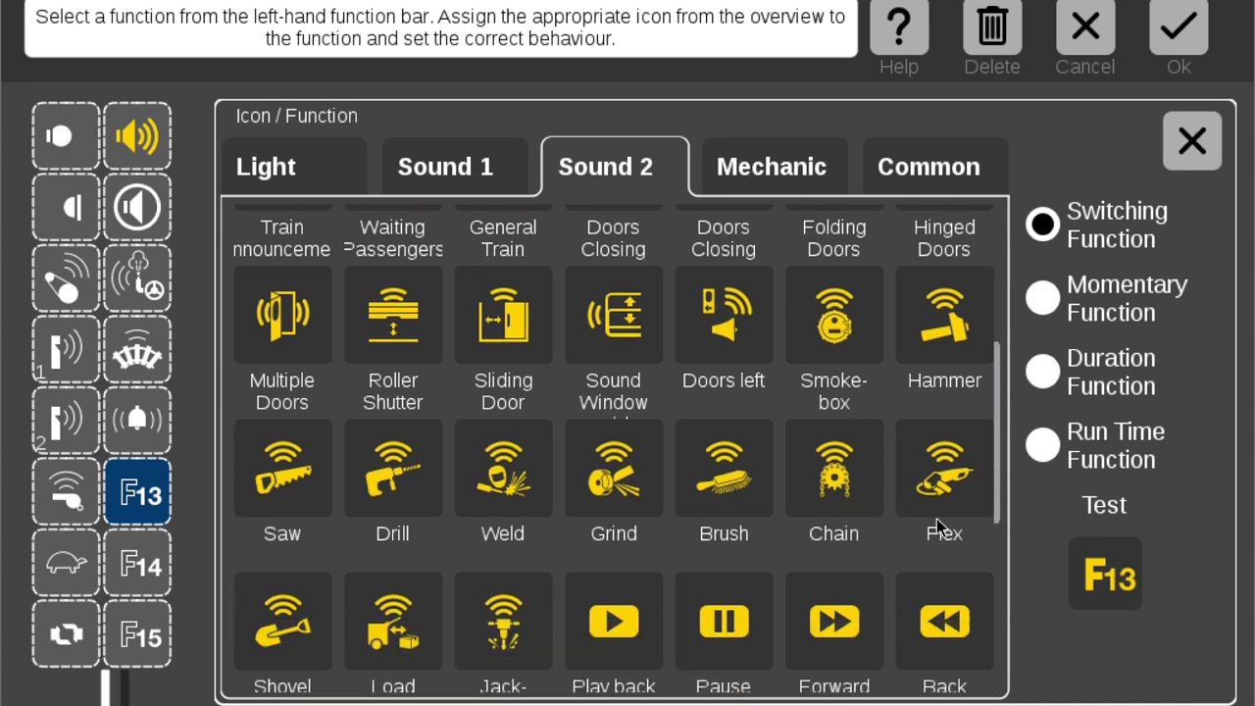
{"action": "scroll", "coordinate": [937, 526], "scroll_direction": "down", "scroll_amount": 1}
{"action": "scroll", "coordinate": [936, 519], "scroll_direction": "down", "scroll_amount": 3}
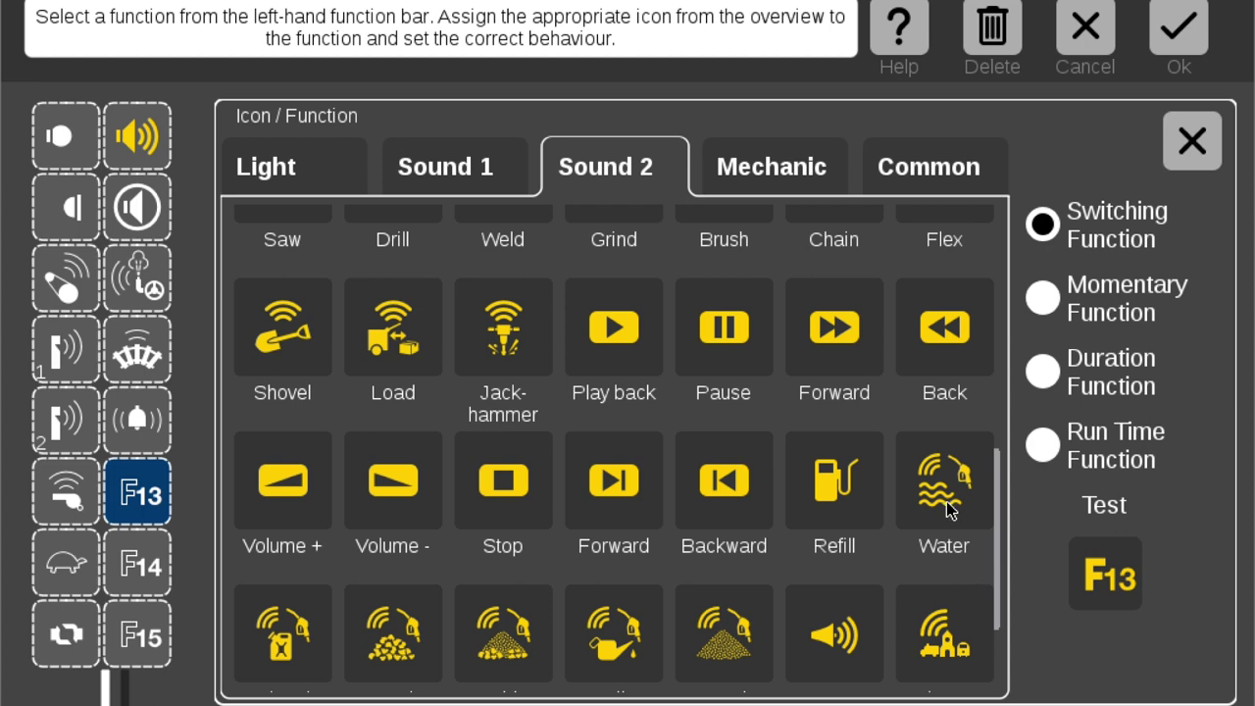
{"action": "scroll", "coordinate": [932, 474], "scroll_direction": "down", "scroll_amount": 2}
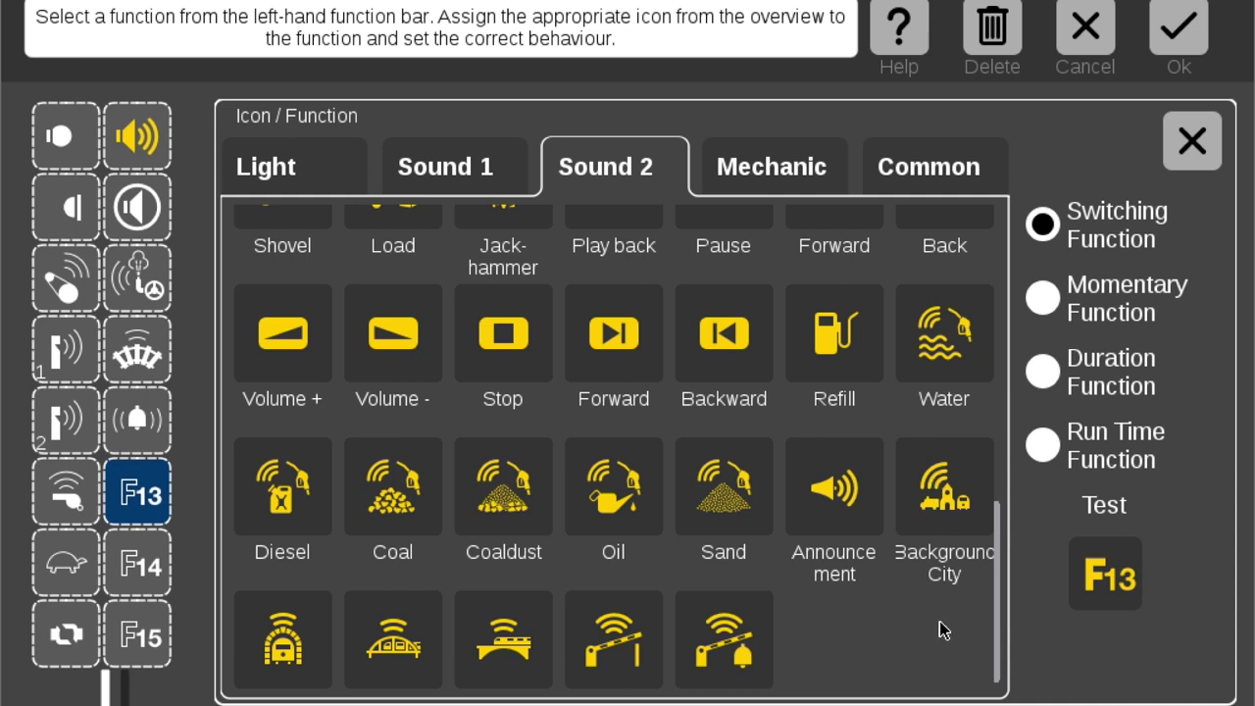
{"action": "scroll", "coordinate": [910, 640], "scroll_direction": "down", "scroll_amount": 1}
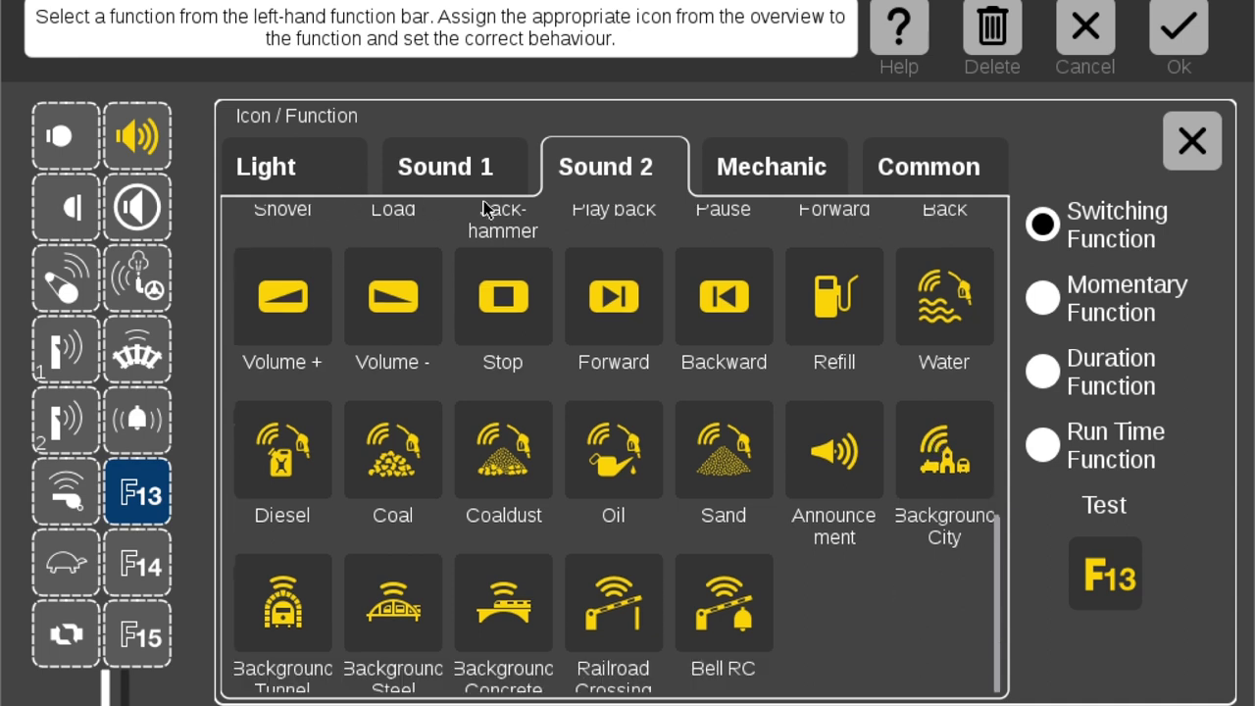
Show the Sound 1 icon category and scroll through its grid for F13's icon
{"action": "left_click", "coordinate": [447, 175]}
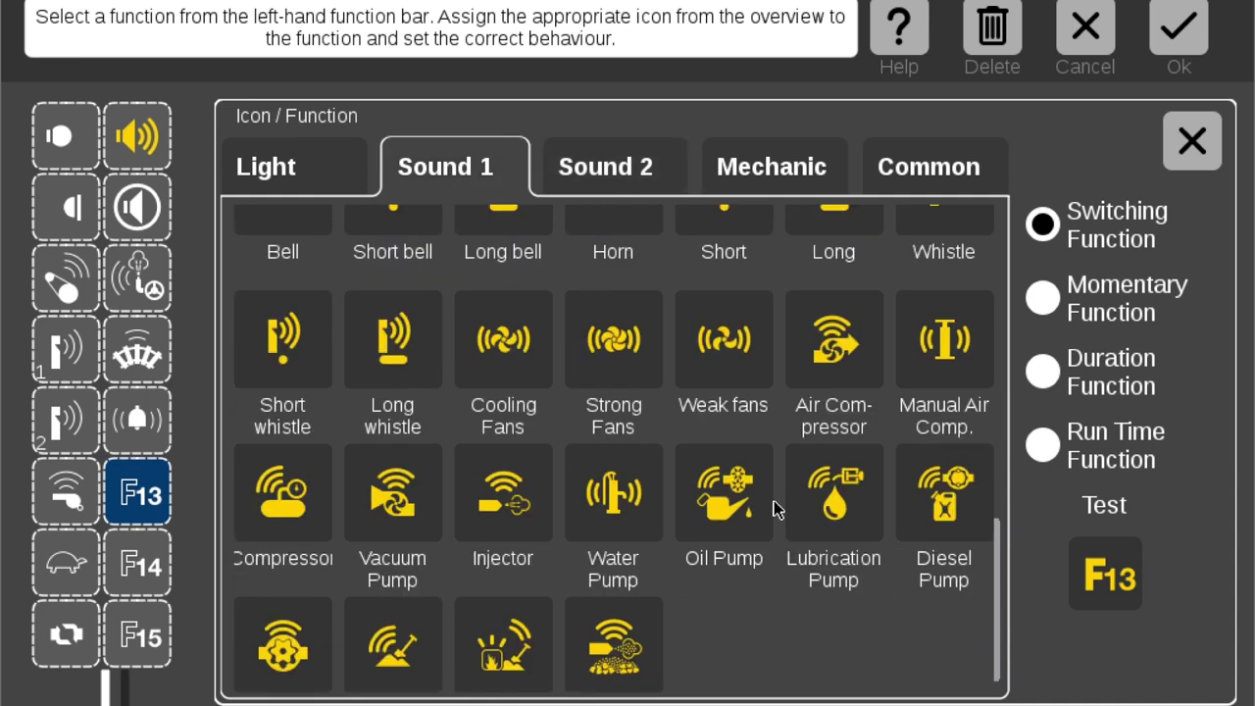
{"action": "scroll", "coordinate": [759, 635], "scroll_direction": "down", "scroll_amount": 1}
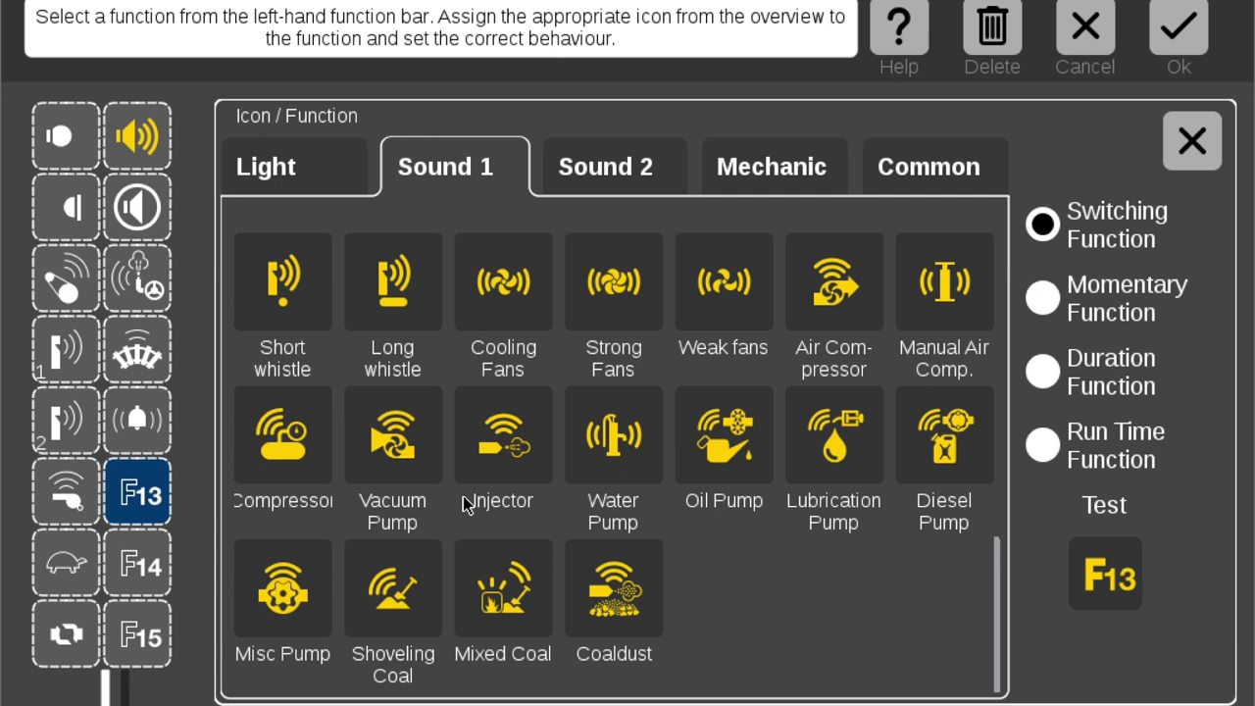
{"action": "scroll", "coordinate": [618, 534], "scroll_direction": "up", "scroll_amount": 1}
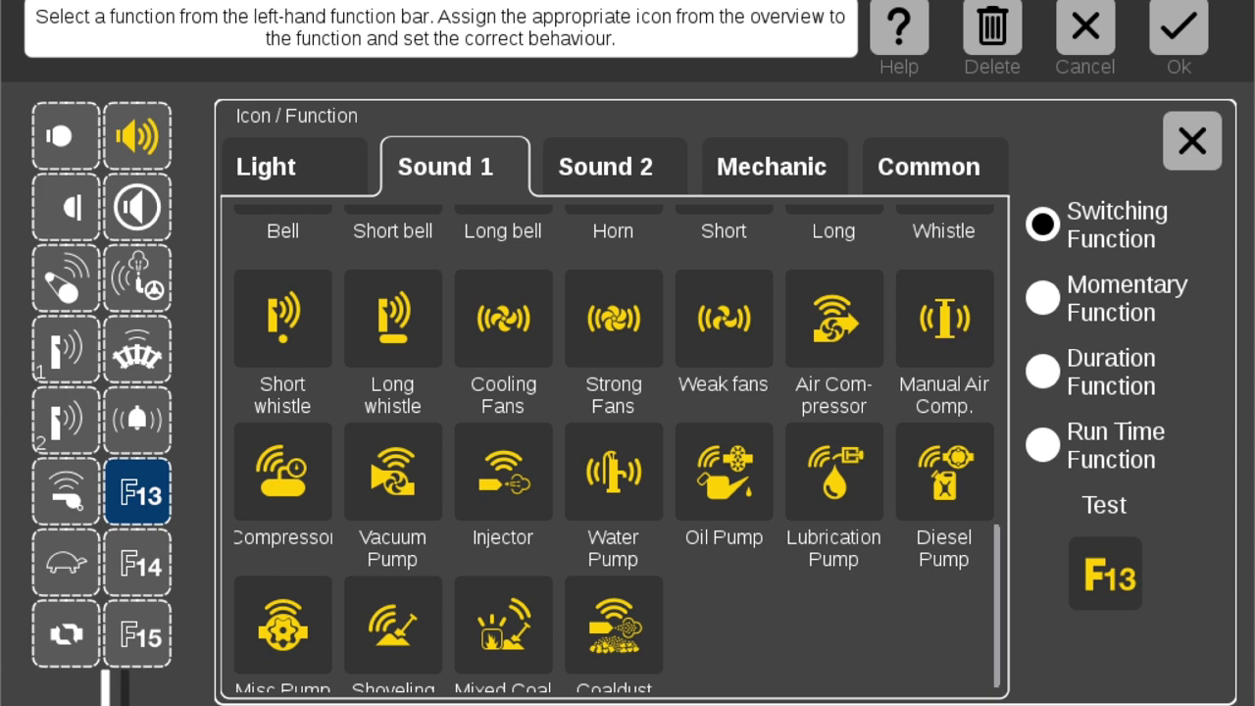
{"action": "mouse_move", "coordinate": [515, 701]}
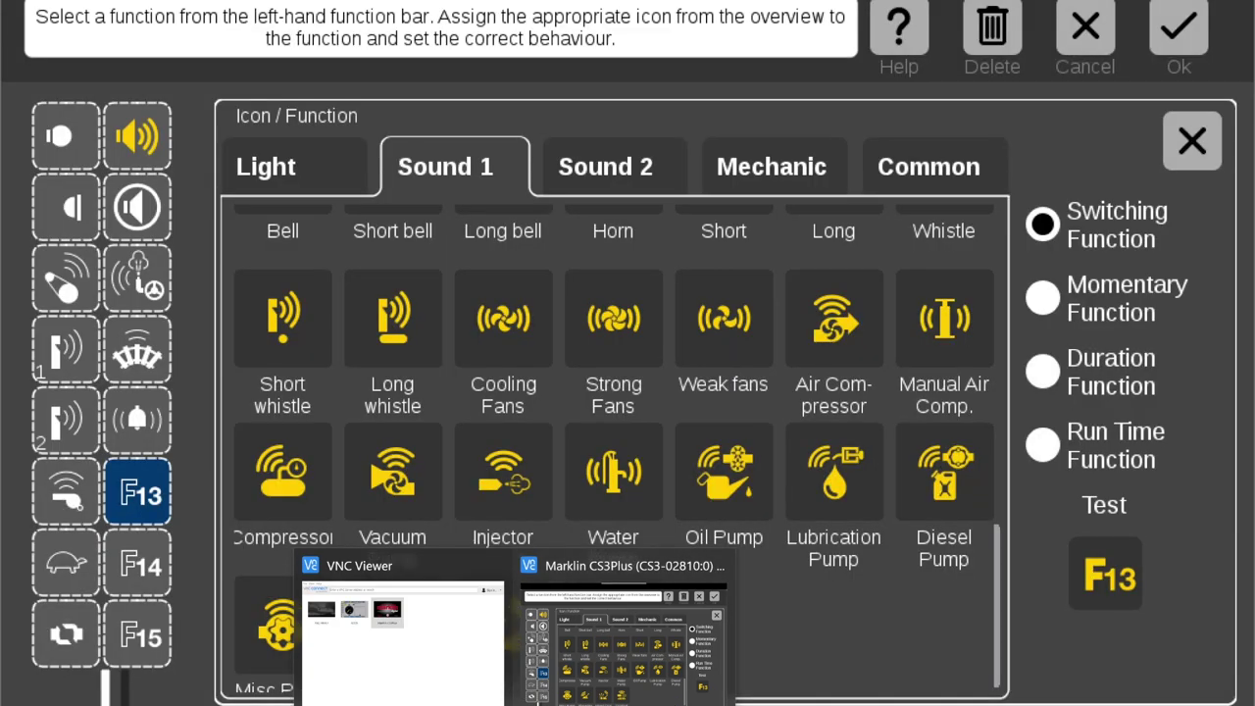
{"action": "mouse_move", "coordinate": [476, 701]}
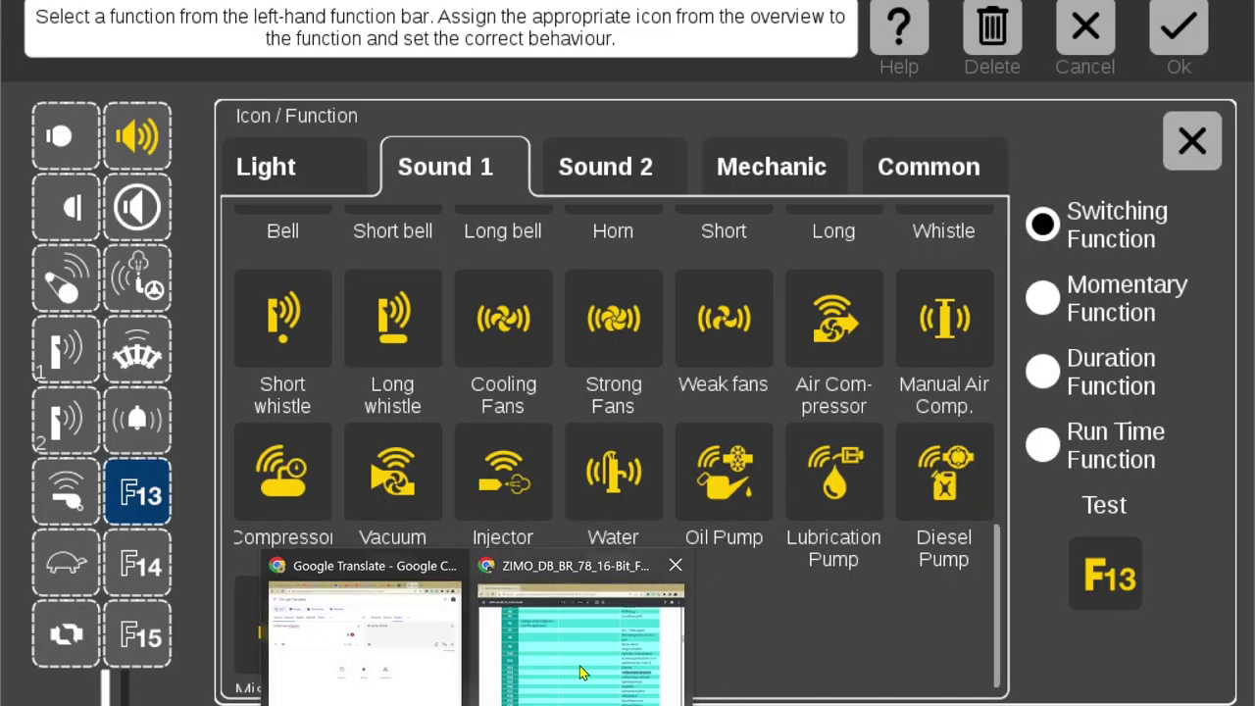
{"action": "left_click", "coordinate": [588, 628]}
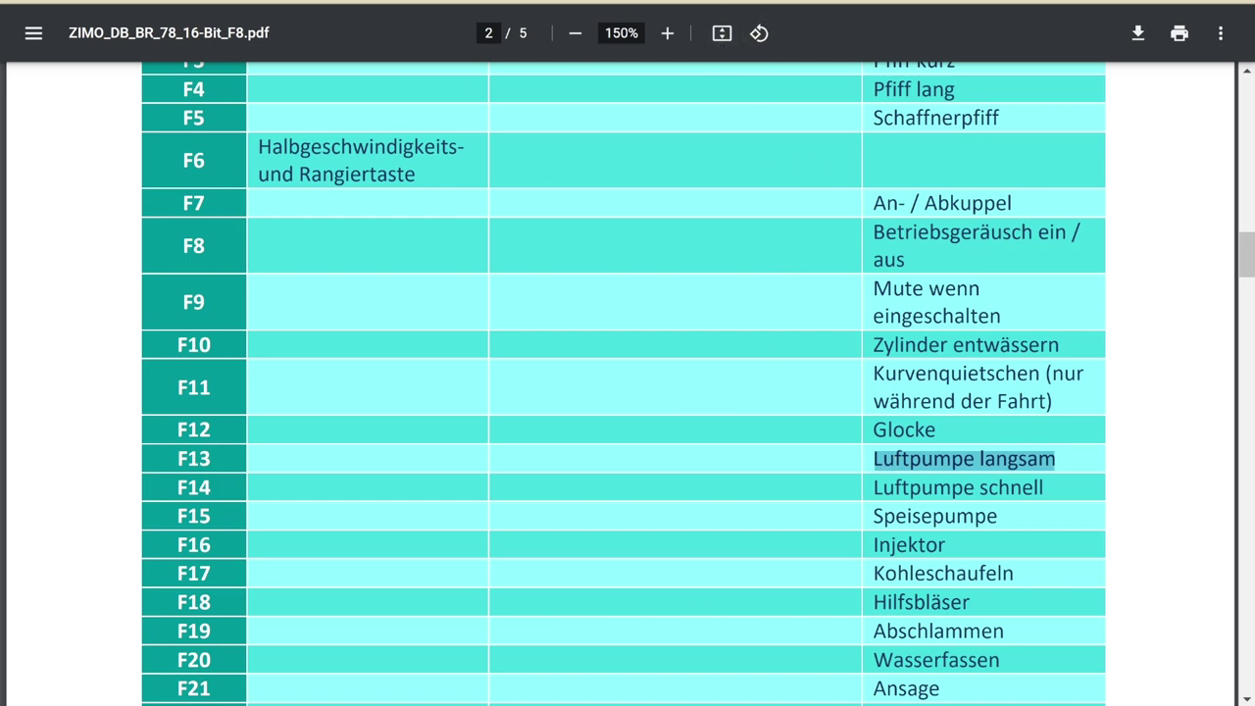
{"action": "left_click", "coordinate": [731, 613]}
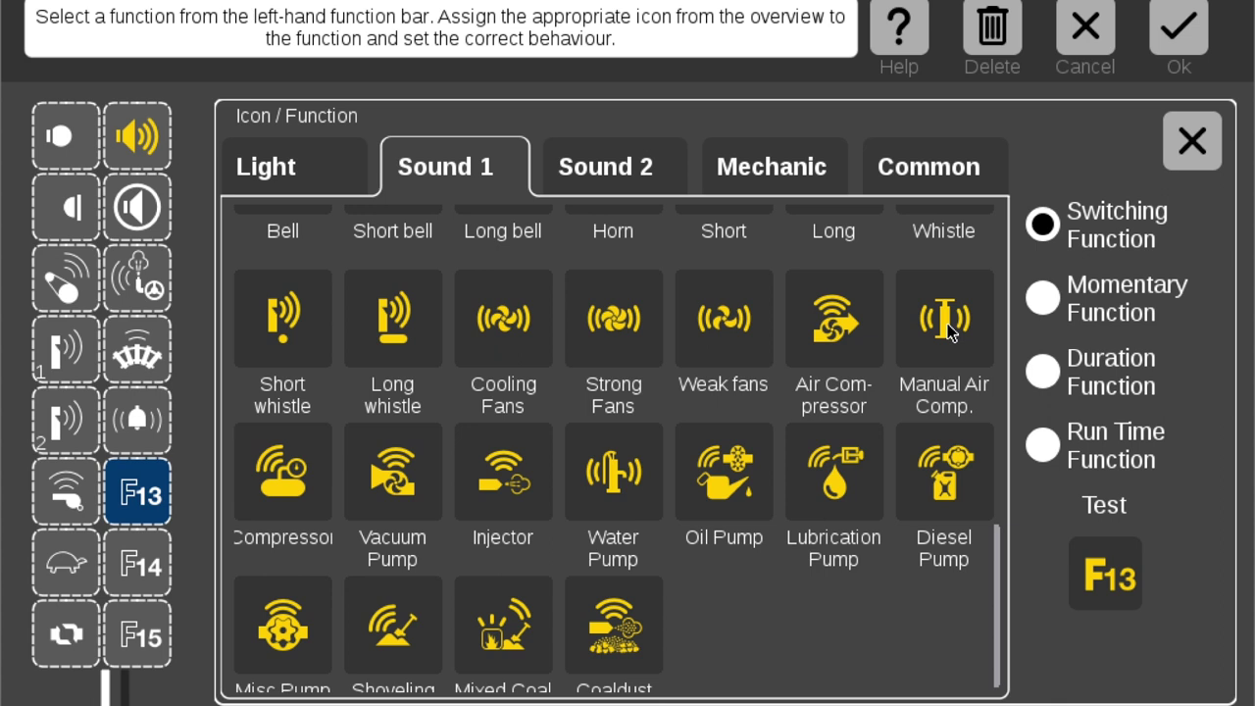
Give F13 the Air Compressor icon after trying Manual Air Comp., then test its sound on and off
{"action": "left_click", "coordinate": [845, 343]}
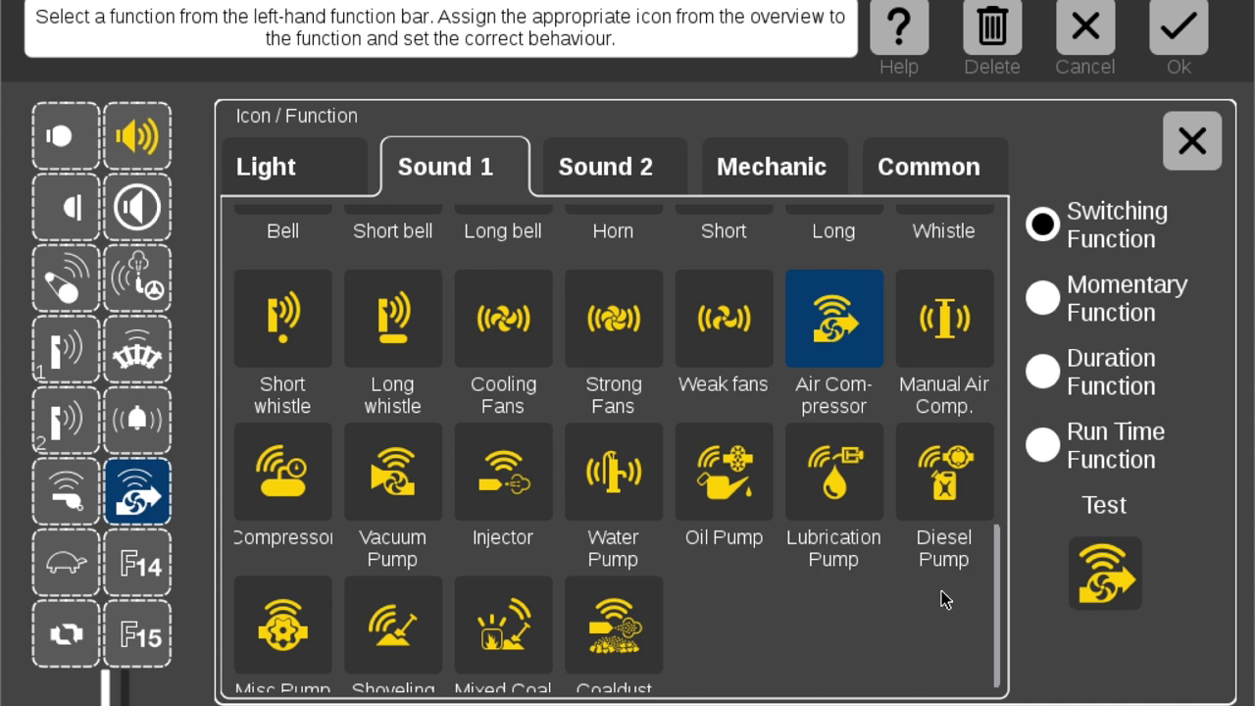
{"action": "left_click", "coordinate": [947, 336]}
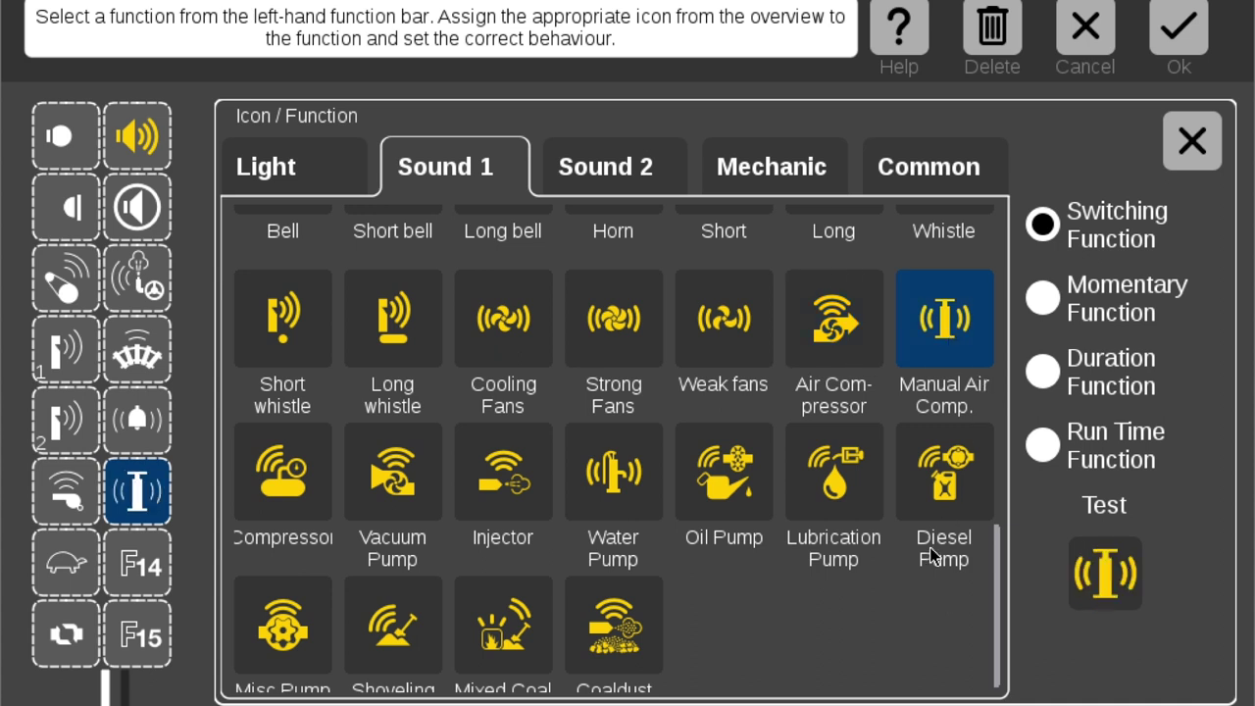
{"action": "left_click", "coordinate": [836, 338]}
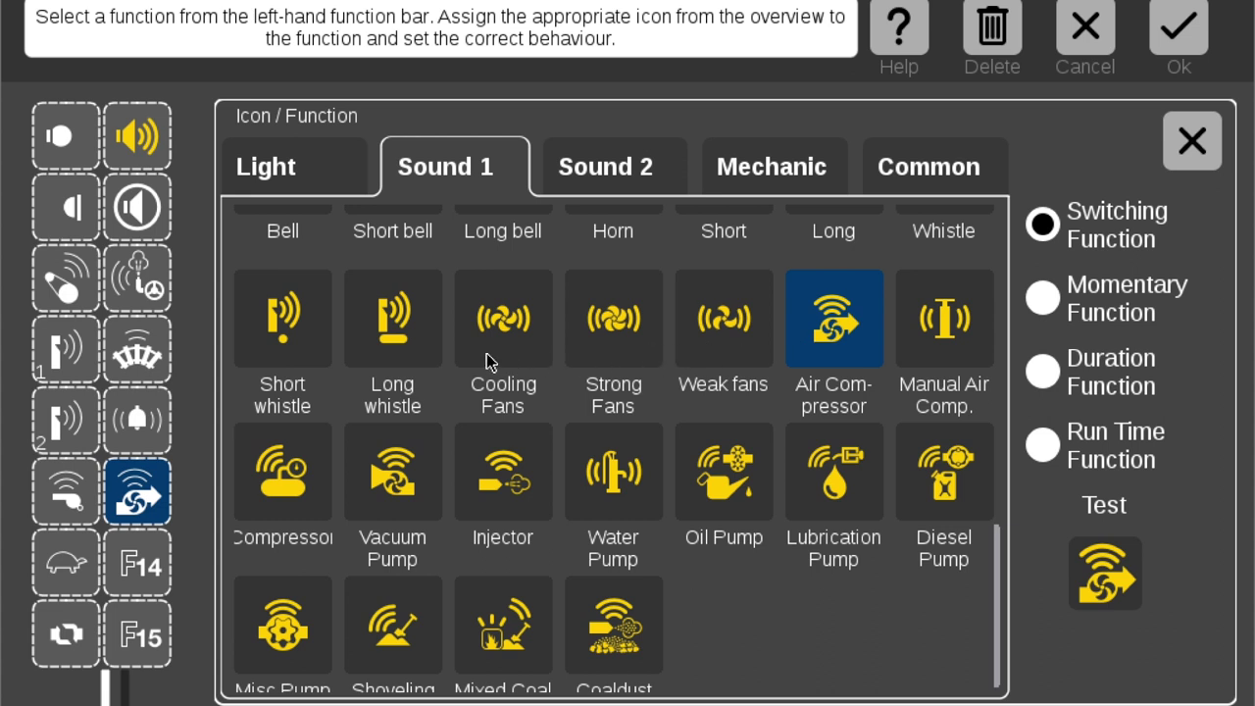
{"action": "scroll", "coordinate": [417, 351], "scroll_direction": "up", "scroll_amount": 1}
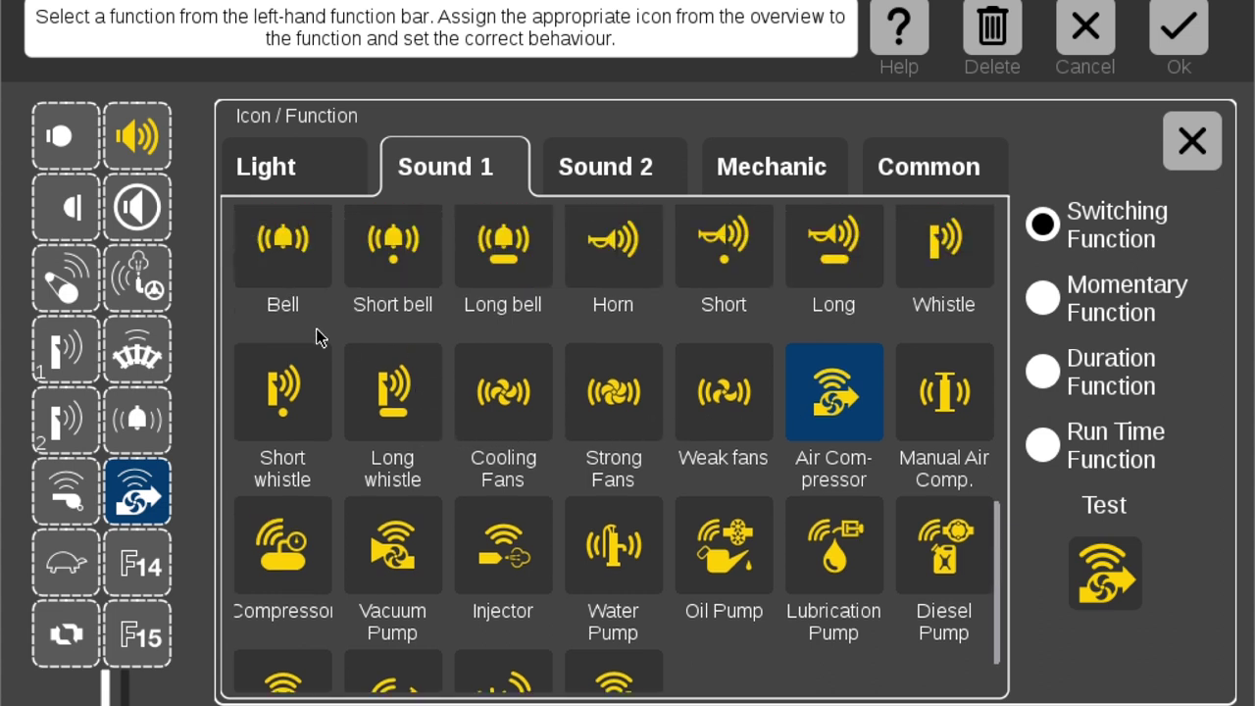
{"action": "scroll", "coordinate": [711, 357], "scroll_direction": "down", "scroll_amount": 1}
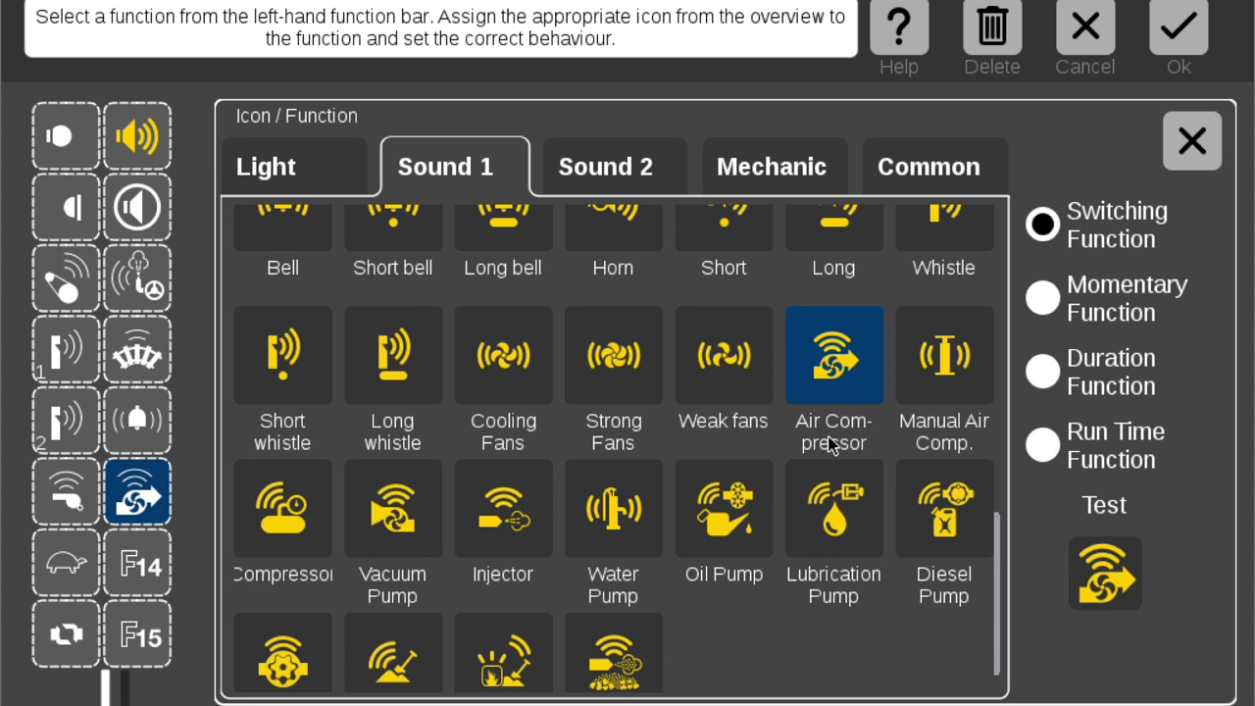
{"action": "scroll", "coordinate": [832, 442], "scroll_direction": "down", "scroll_amount": 1}
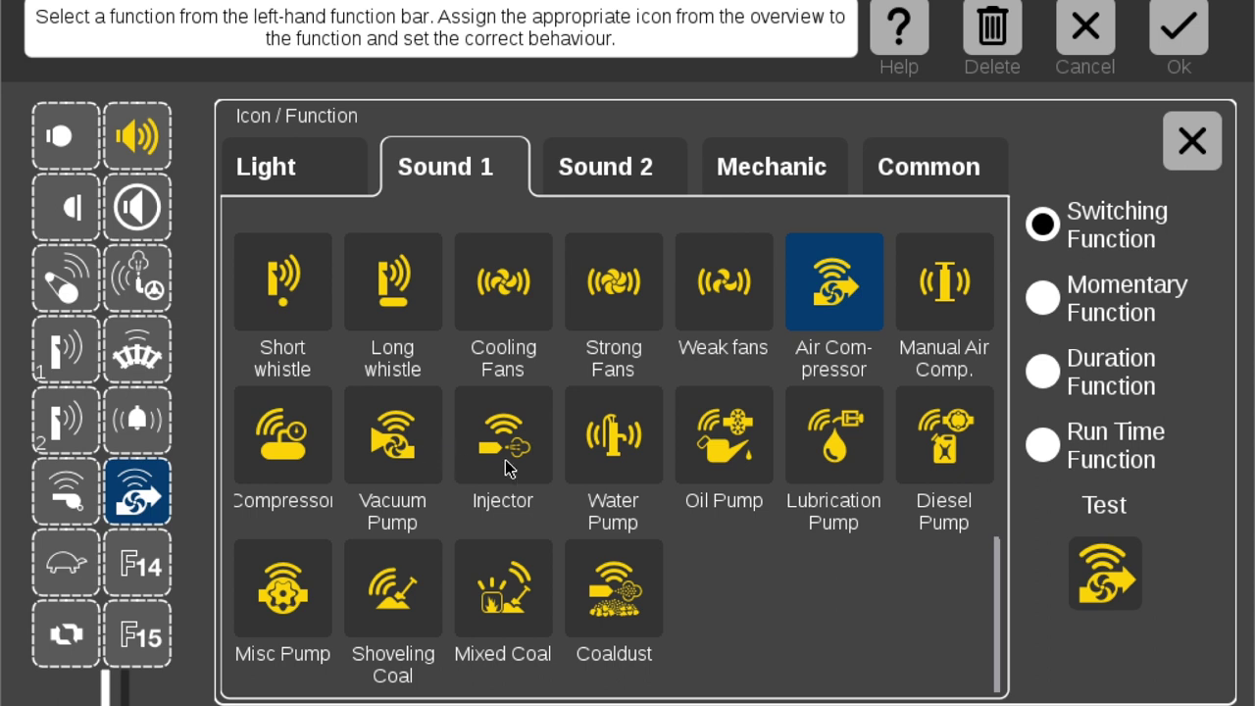
{"action": "scroll", "coordinate": [504, 469], "scroll_direction": "up", "scroll_amount": 1}
{"action": "scroll", "coordinate": [504, 469], "scroll_direction": "down", "scroll_amount": 1}
{"action": "left_click", "coordinate": [1123, 596]}
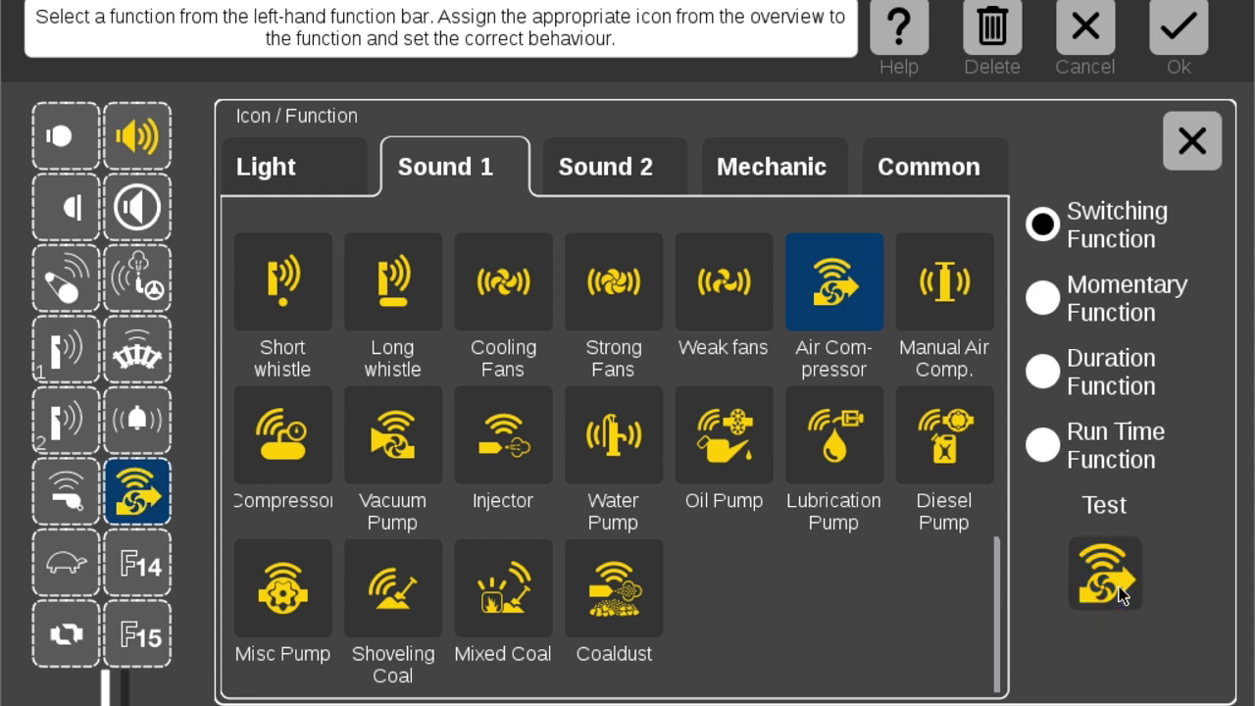
{"action": "left_click", "coordinate": [1123, 595]}
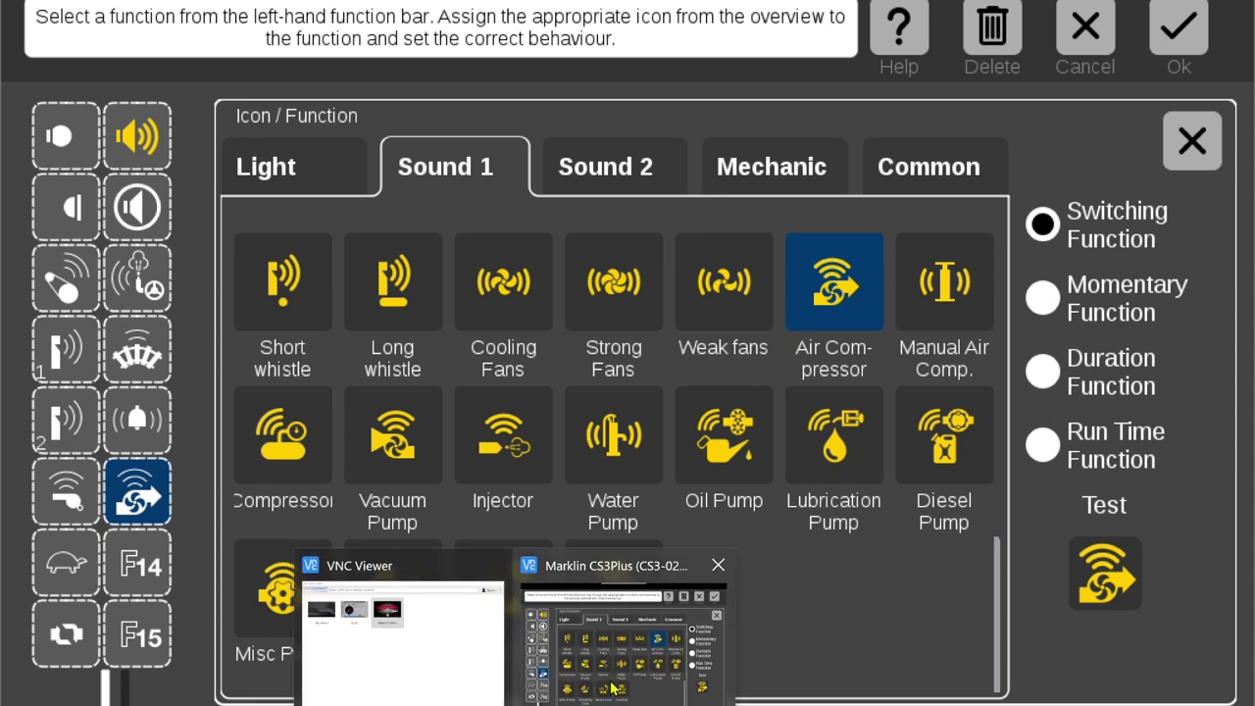
Select F14 and test its sound on and off
{"action": "left_click", "coordinate": [145, 570]}
{"action": "left_click", "coordinate": [1120, 586]}
{"action": "left_click", "coordinate": [1119, 586]}
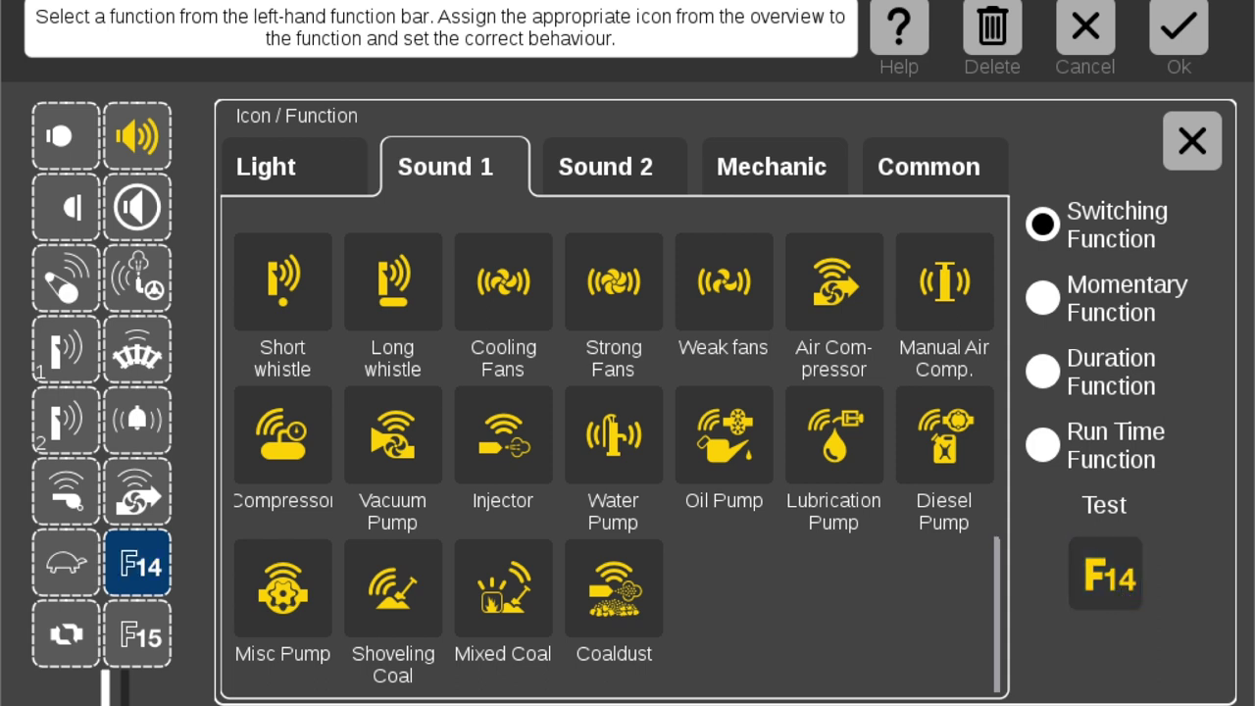
Highlight F14's 'Luftpumpe schnell' in the ZIMO PDF, then return to the CS3 function editor
{"action": "mouse_move", "coordinate": [514, 705]}
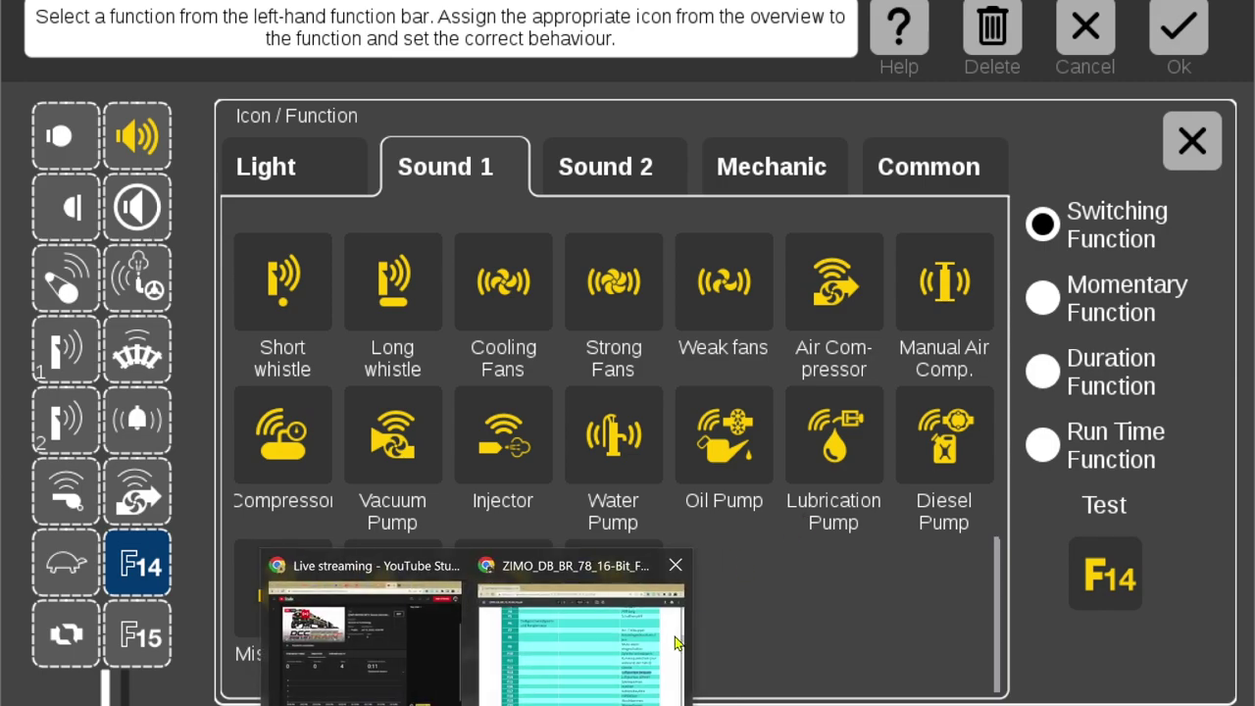
{"action": "left_click", "coordinate": [604, 648]}
{"action": "mouse_move", "coordinate": [873, 487]}
{"action": "left_mouse_down"}
{"action": "mouse_move", "coordinate": [1073, 485]}
{"action": "mouse_move", "coordinate": [1045, 489]}
{"action": "left_mouse_up"}
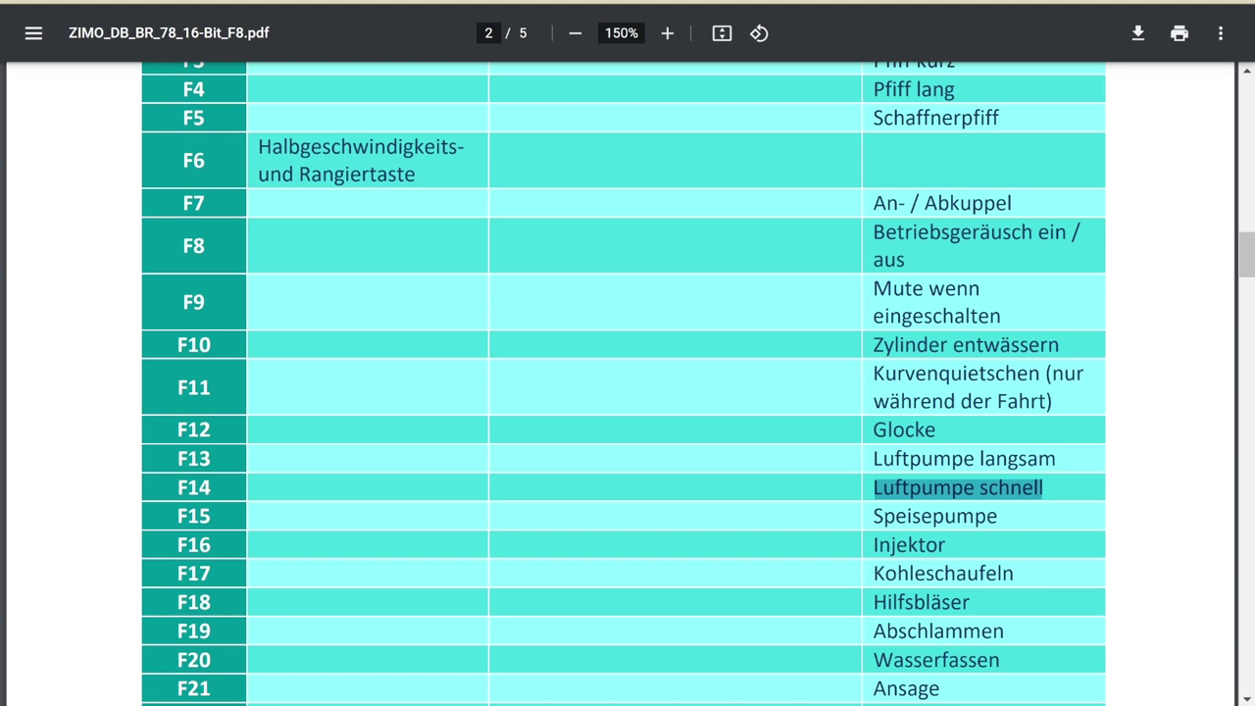
{"action": "mouse_move", "coordinate": [514, 705]}
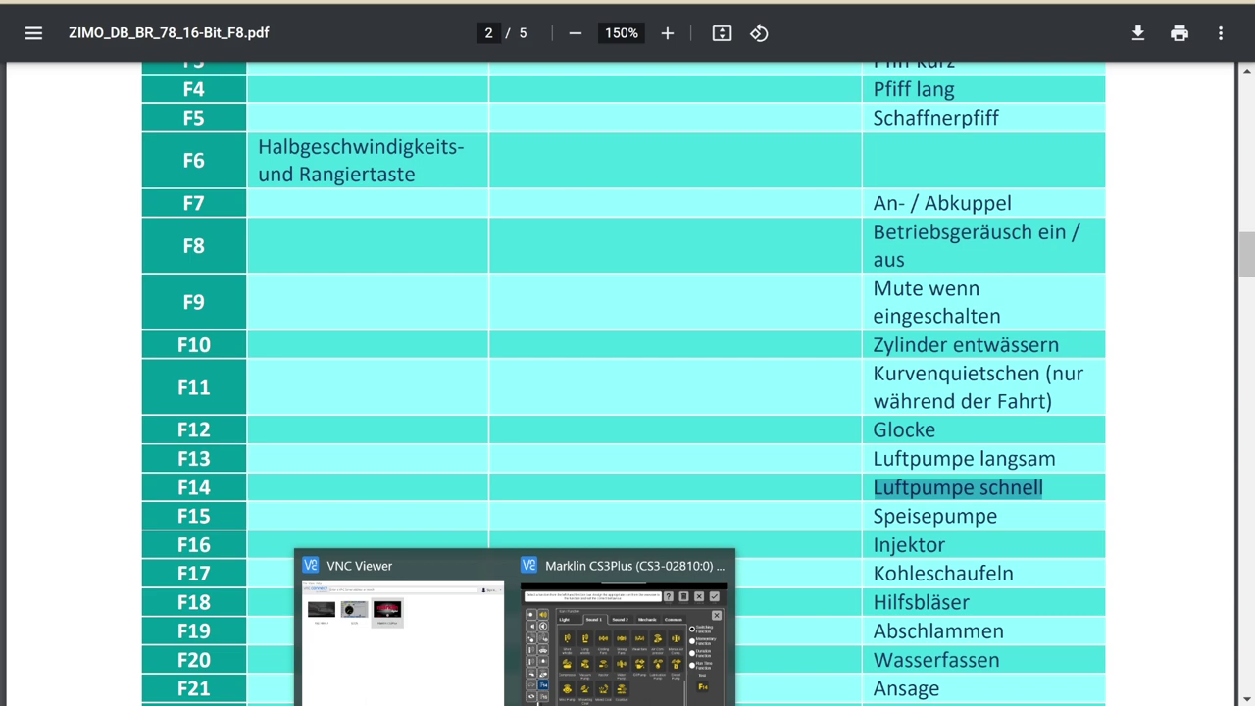
{"action": "left_click", "coordinate": [620, 637]}
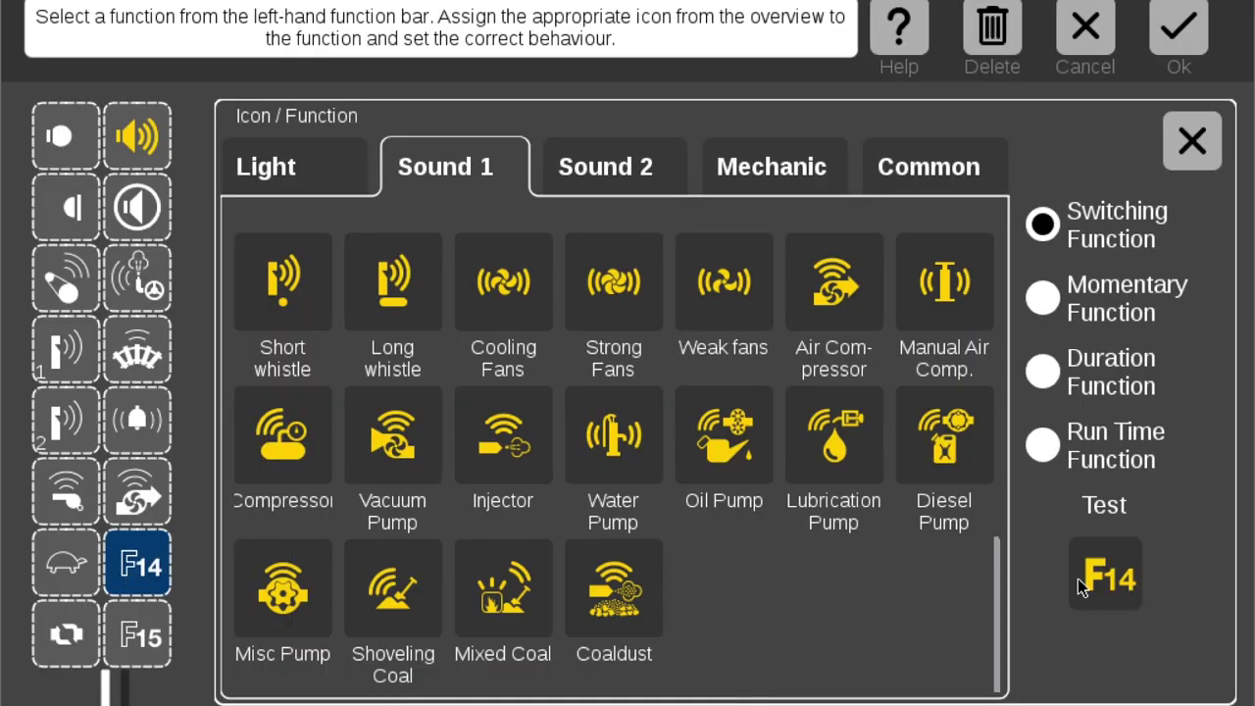
Give F14 the Sound 1 Air Compressor icon
{"action": "left_click", "coordinate": [838, 294]}
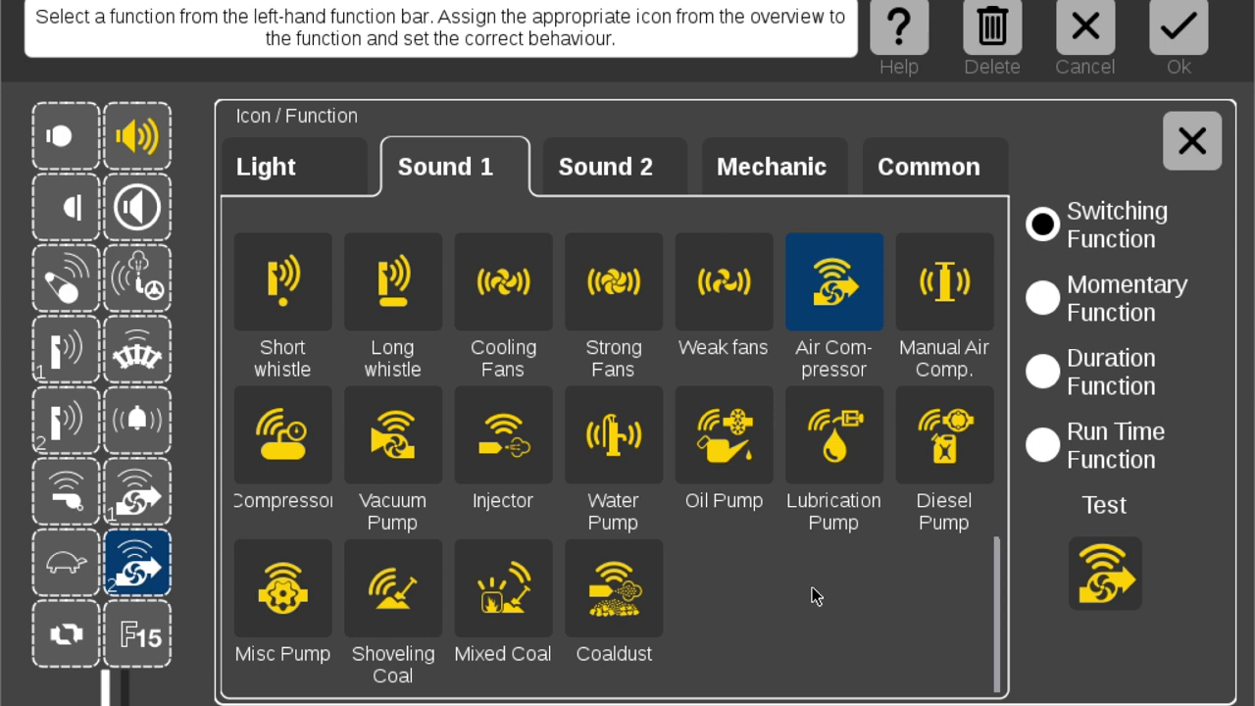
{"action": "mouse_move", "coordinate": [515, 704]}
Select F15 and toggle its sound test several times, ending with it off
{"action": "left_click", "coordinate": [155, 647]}
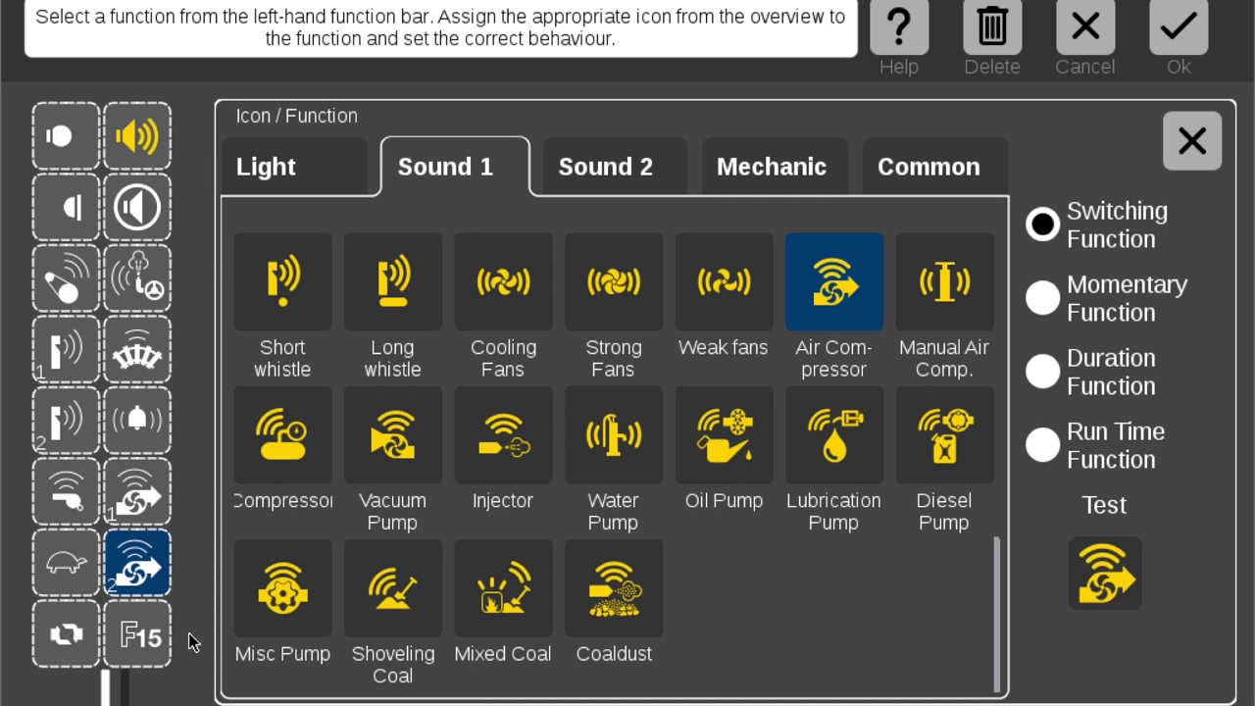
{"action": "left_click", "coordinate": [1108, 581]}
{"action": "left_click", "coordinate": [1108, 580]}
{"action": "left_click", "coordinate": [1108, 581]}
{"action": "left_click", "coordinate": [1107, 580]}
{"action": "left_click", "coordinate": [1108, 580]}
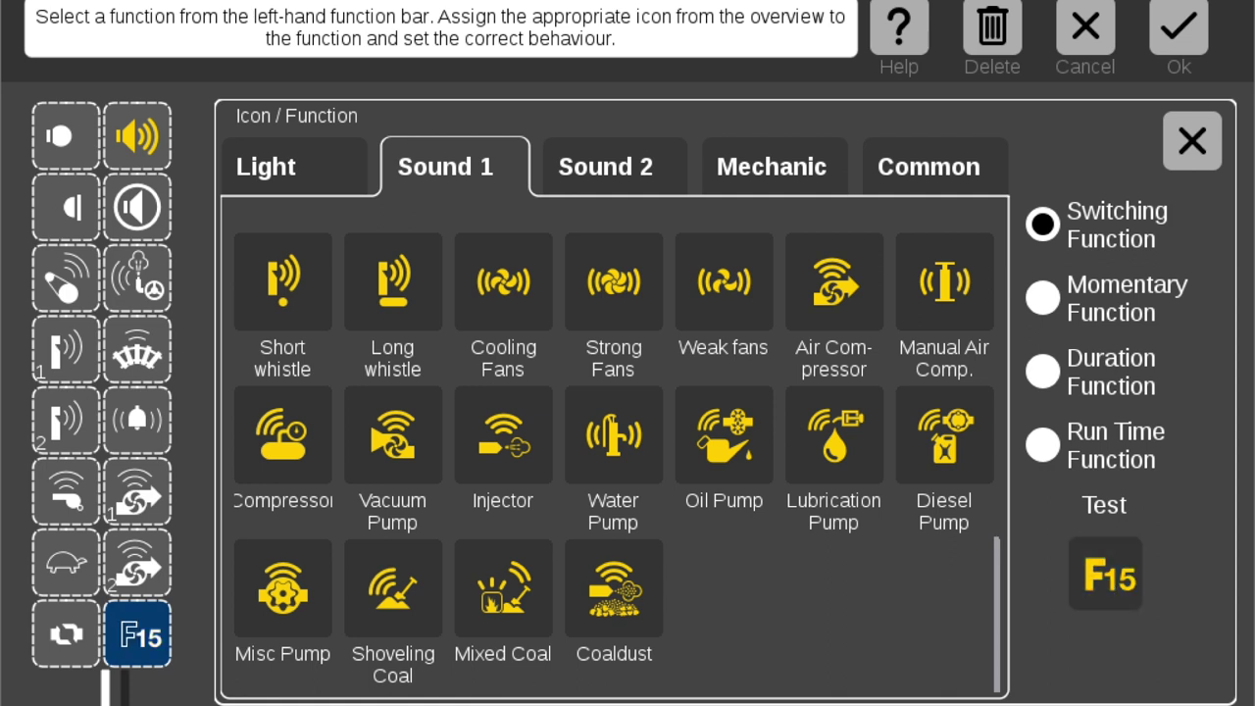
Highlight F15's 'Speisepumpe' in the ZIMO PDF, then return to the CS3 icon dialog
{"action": "left_click", "coordinate": [591, 687]}
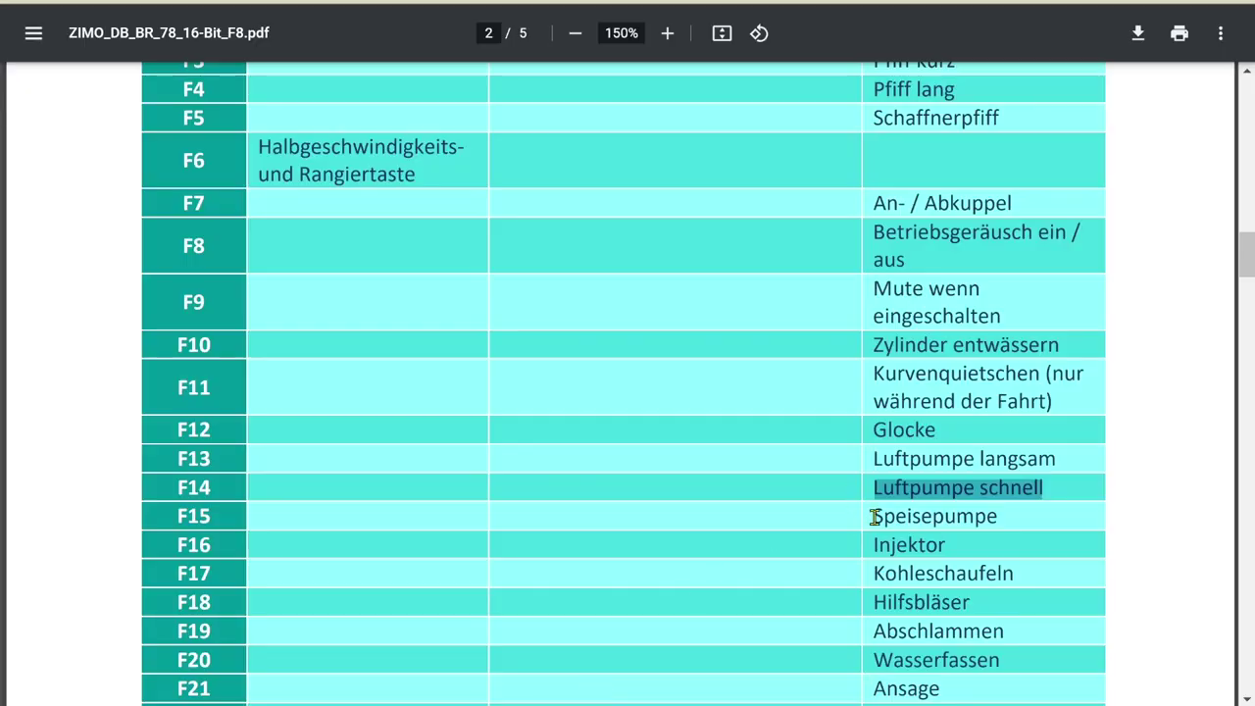
{"action": "left_click_drag", "start_coordinate": [872, 516], "coordinate": [1005, 521]}
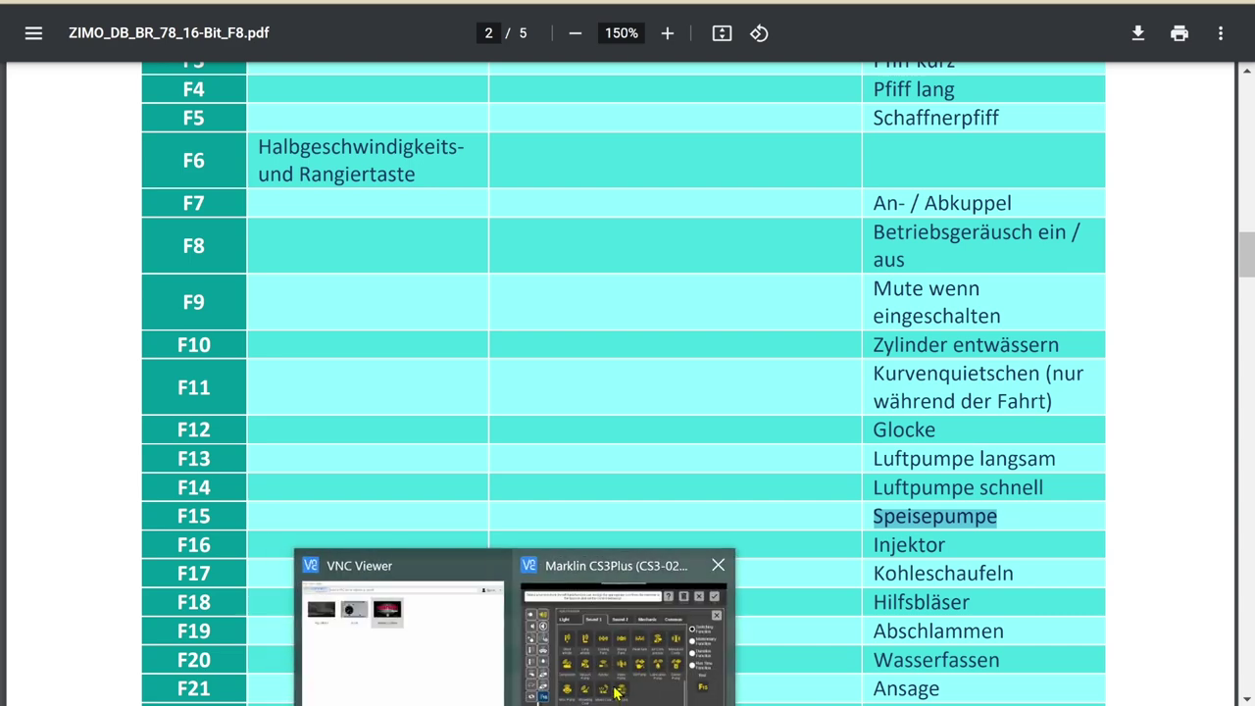
{"action": "left_click", "coordinate": [614, 677]}
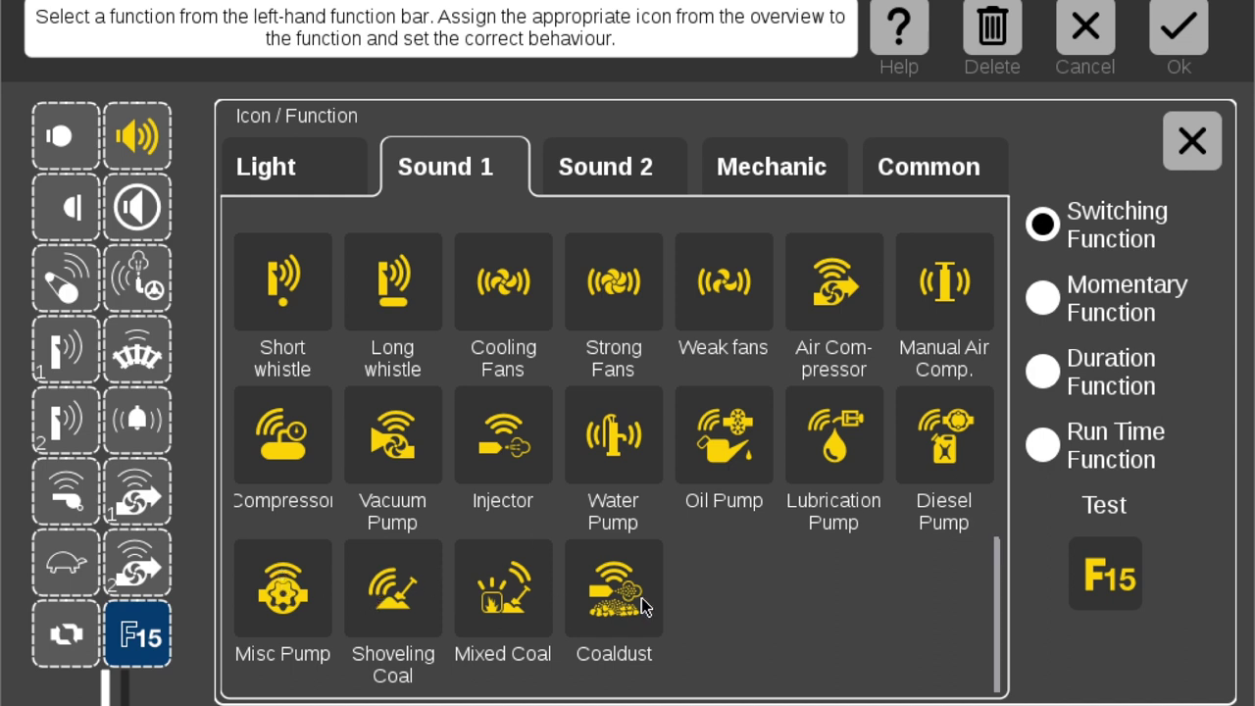
Give F15 the Misc Pump icon, test its sound on and off, and show slots F16–F31
{"action": "left_click", "coordinate": [264, 599]}
{"action": "left_click", "coordinate": [1114, 587]}
{"action": "left_click", "coordinate": [1114, 587]}
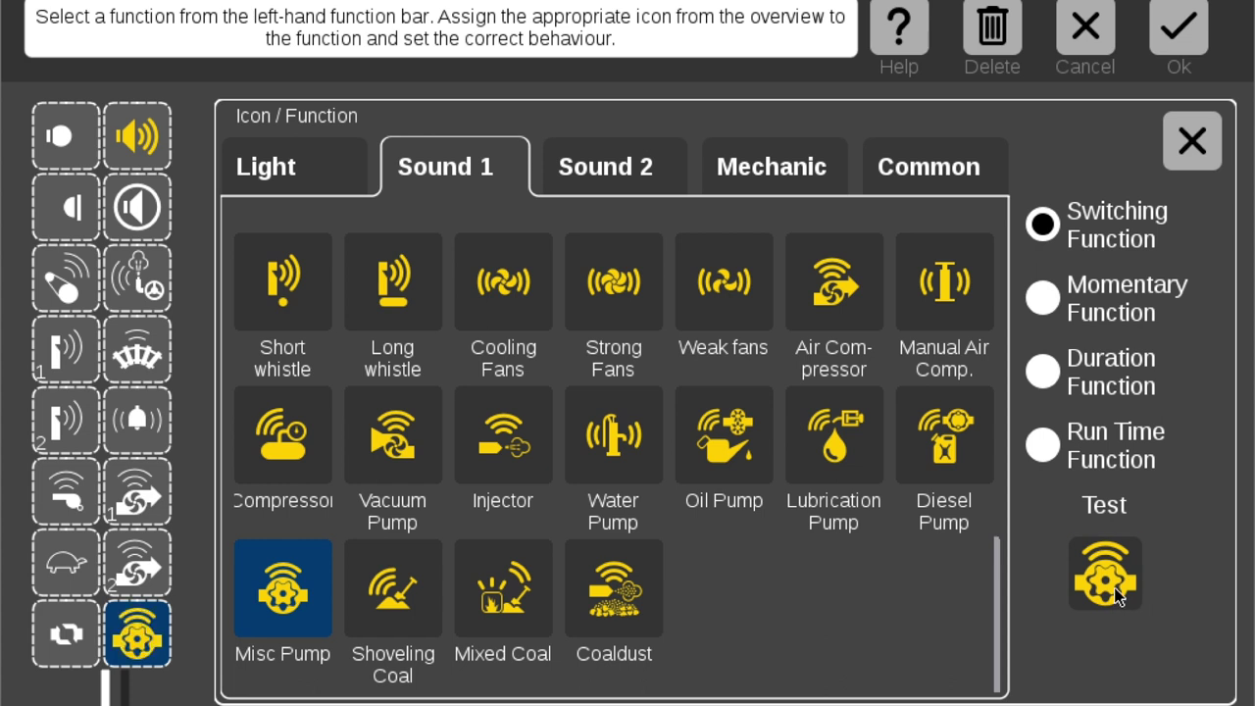
{"action": "left_click", "coordinate": [1118, 595]}
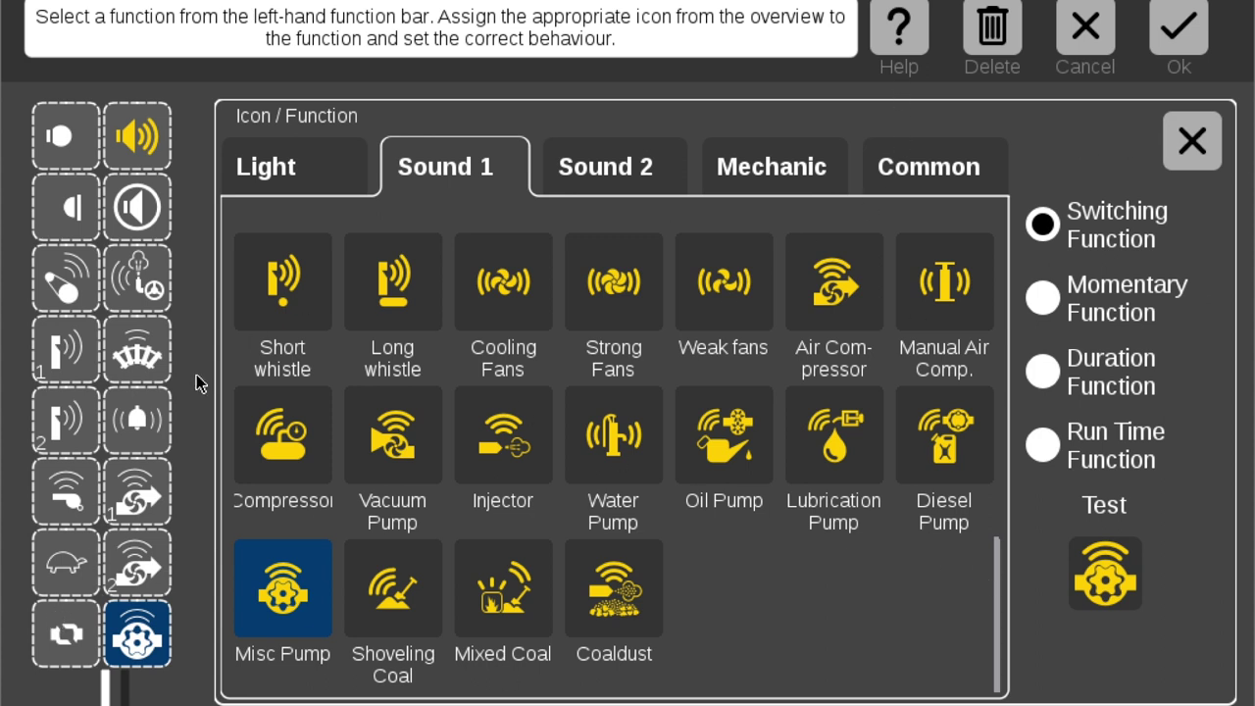
{"action": "left_click", "coordinate": [127, 697]}
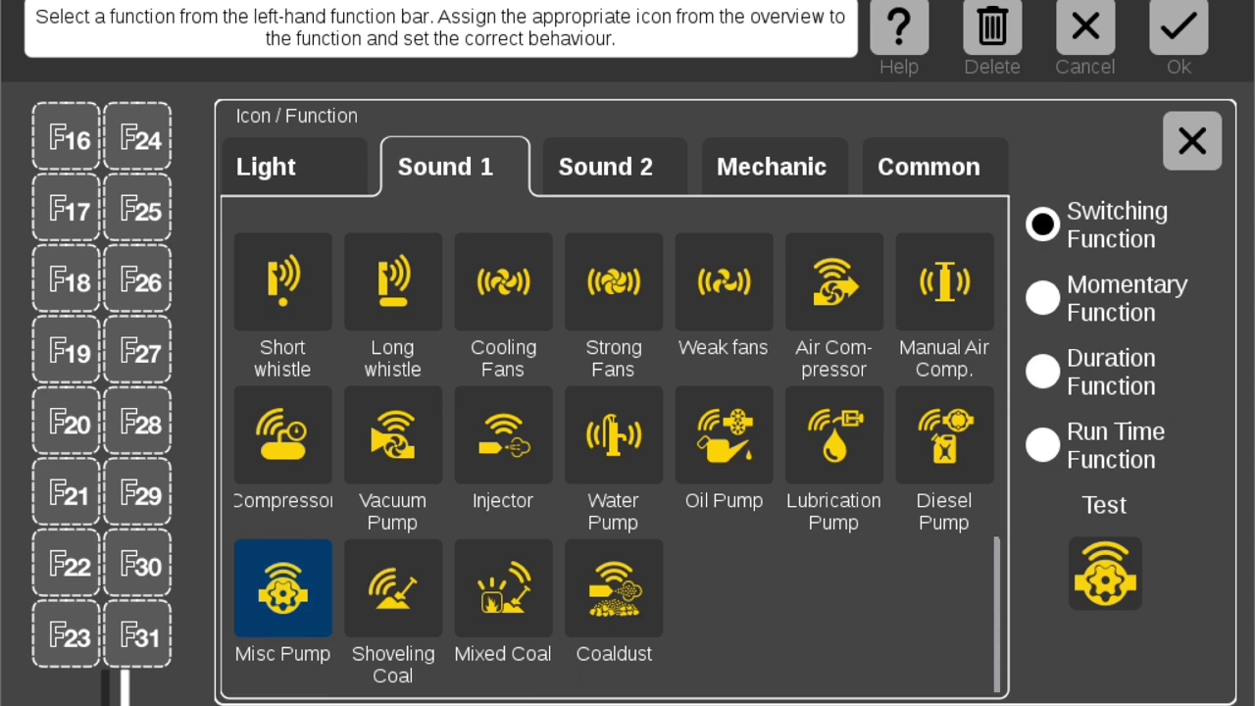
Highlight 'Injektor' in the ZIMO PDF's F16 row, then return to the CS3 icon dialog
{"action": "mouse_move", "coordinate": [514, 705]}
{"action": "mouse_move", "coordinate": [476, 705]}
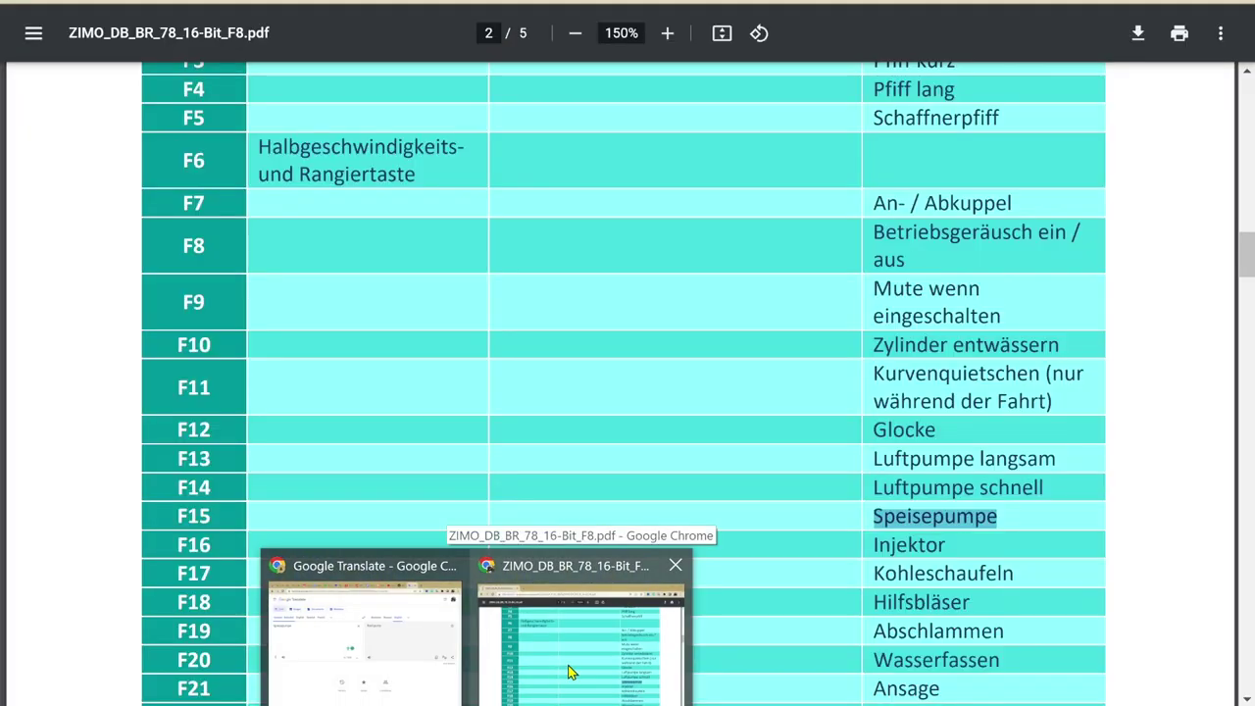
{"action": "left_click", "coordinate": [572, 672]}
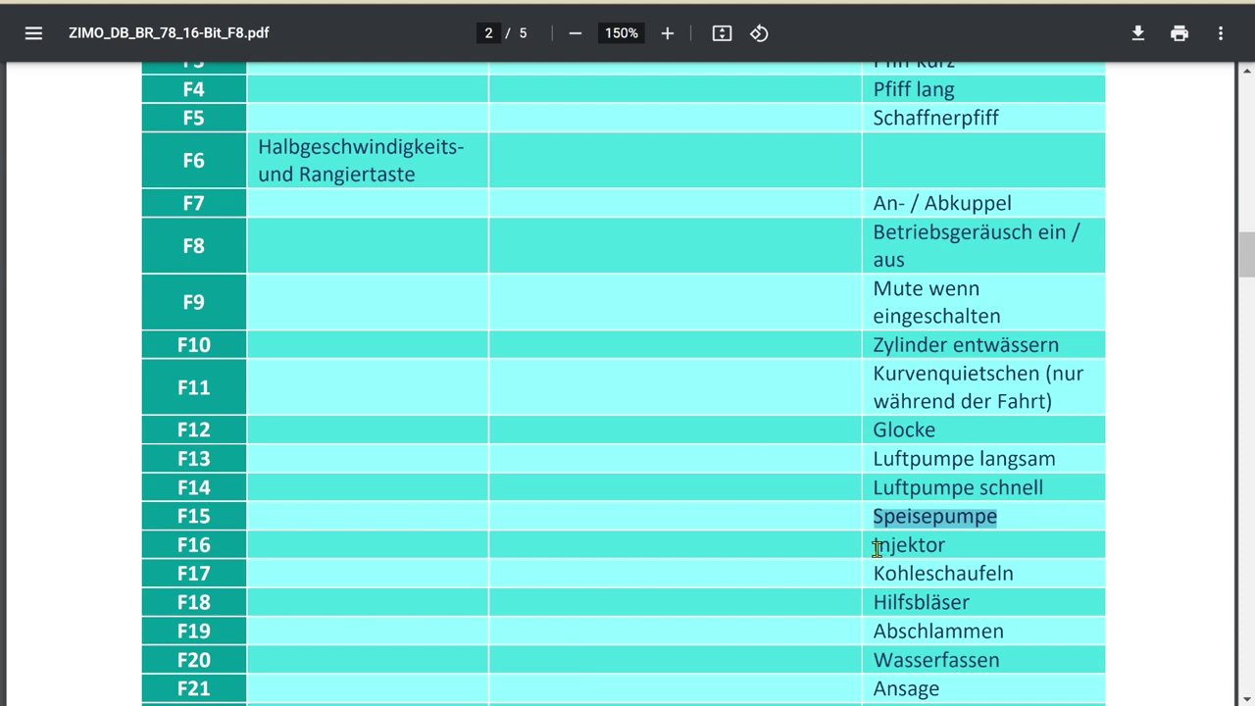
{"action": "left_click_drag", "start_coordinate": [871, 546], "coordinate": [1040, 552]}
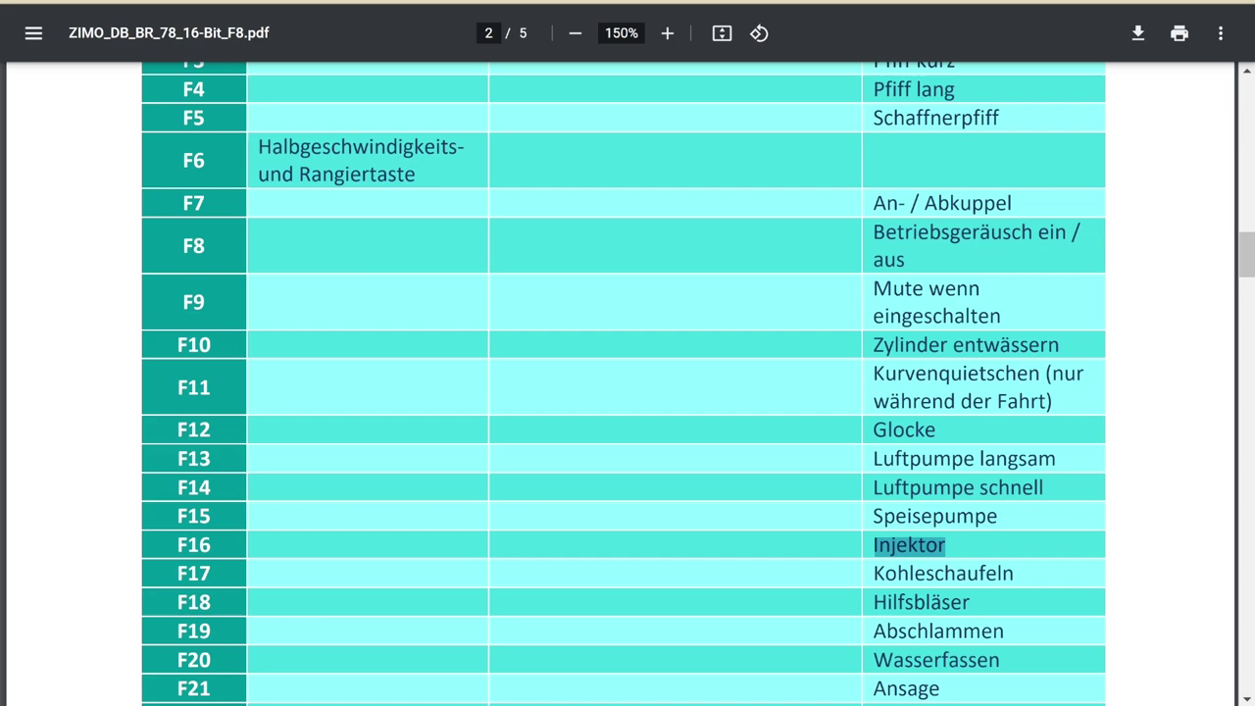
{"action": "left_click", "coordinate": [579, 672]}
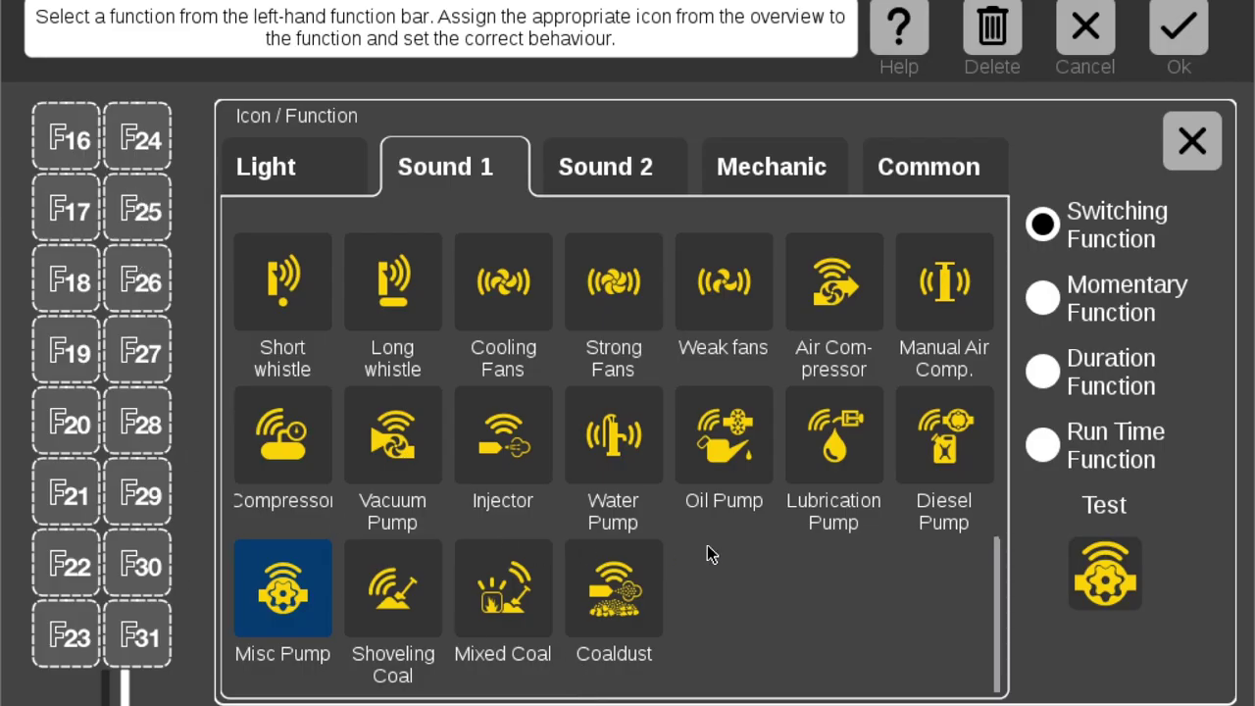
Give F16 the Sound 1 Injector icon and test its sound on and off
{"action": "left_click", "coordinate": [70, 139]}
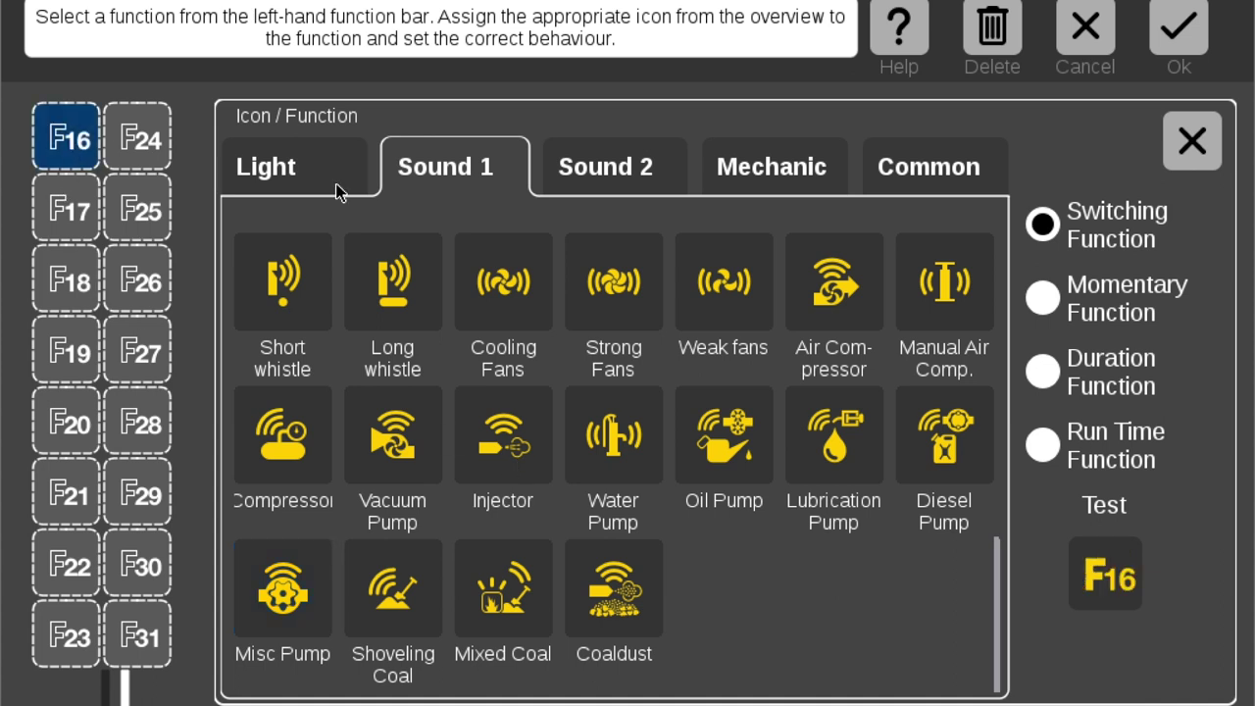
{"action": "left_click", "coordinate": [516, 438]}
{"action": "left_click", "coordinate": [1109, 573]}
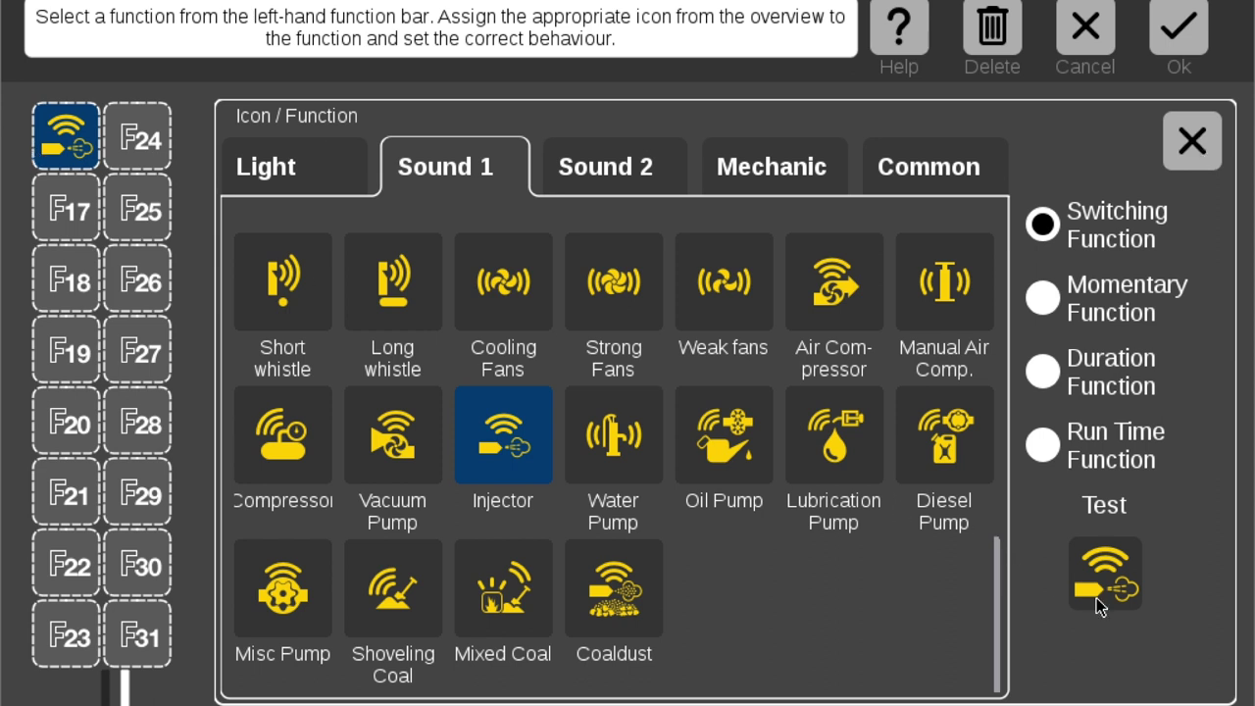
{"action": "left_click", "coordinate": [1129, 586]}
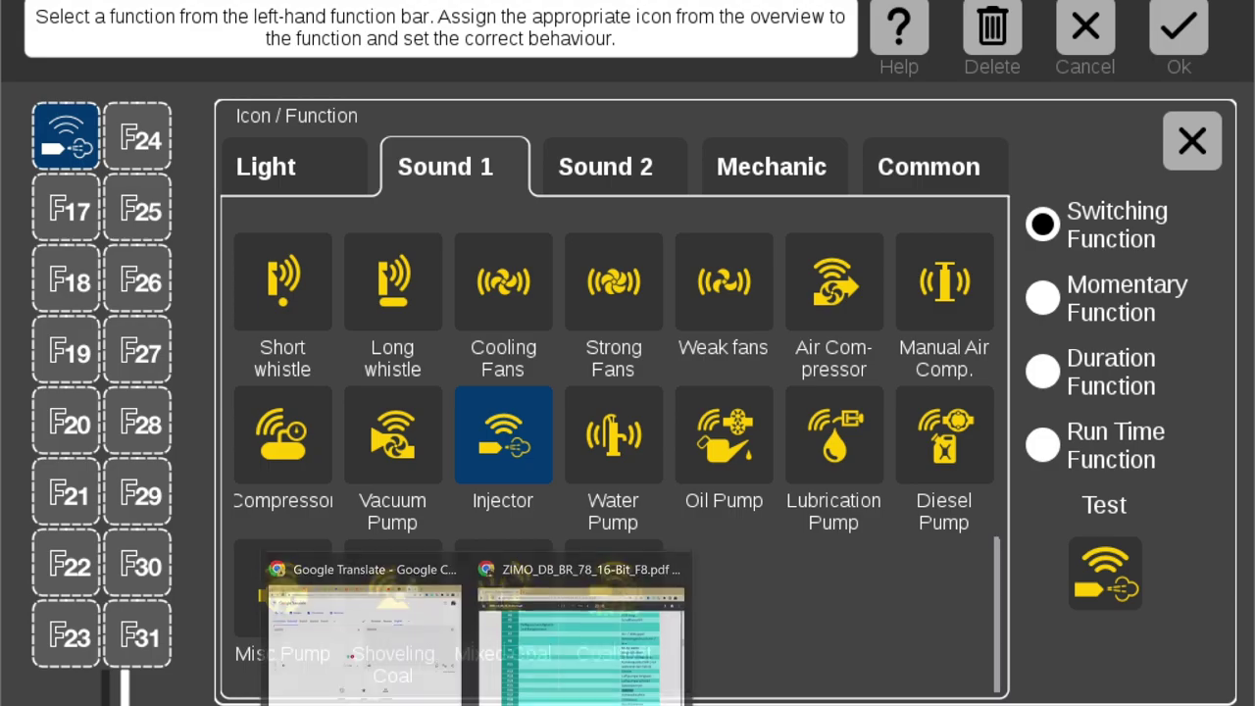
Bring up the ZIMO PDF and highlight Kohleschaufeln in the F17 row
{"action": "left_click", "coordinate": [582, 686]}
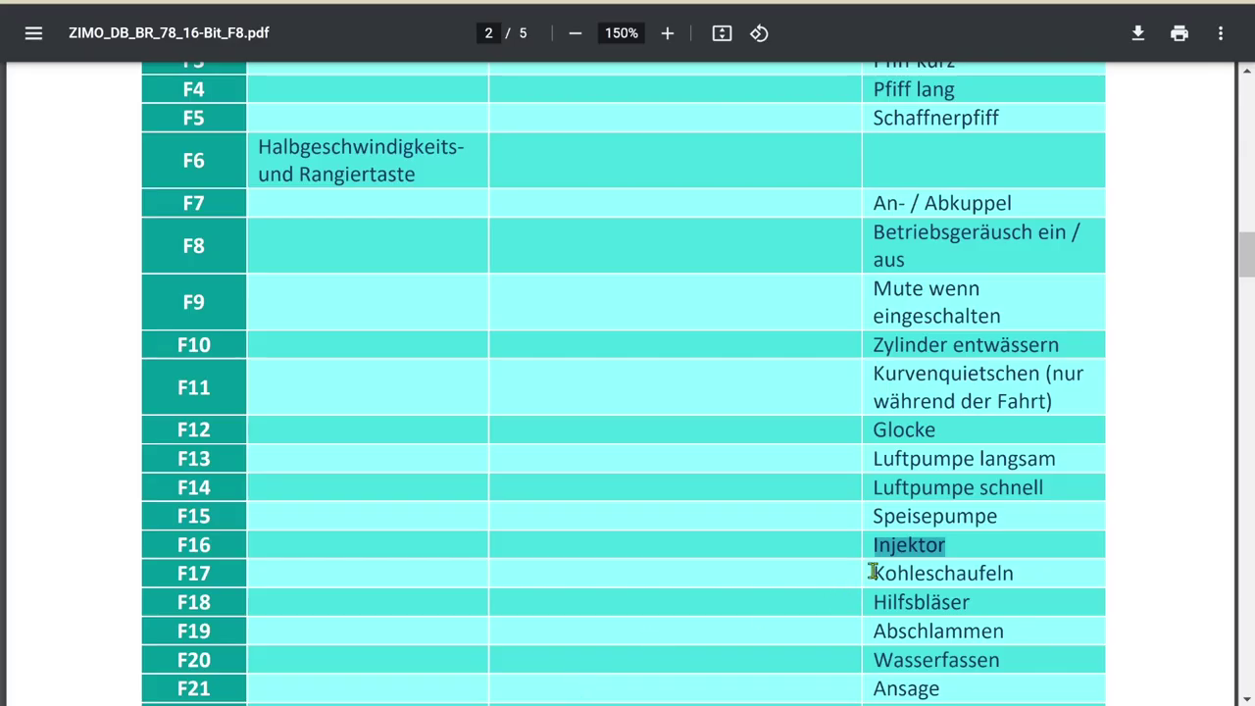
{"action": "mouse_move", "coordinate": [871, 572]}
{"action": "left_mouse_down"}
{"action": "mouse_move", "coordinate": [1117, 571]}
{"action": "mouse_move", "coordinate": [1030, 585]}
{"action": "left_mouse_up"}
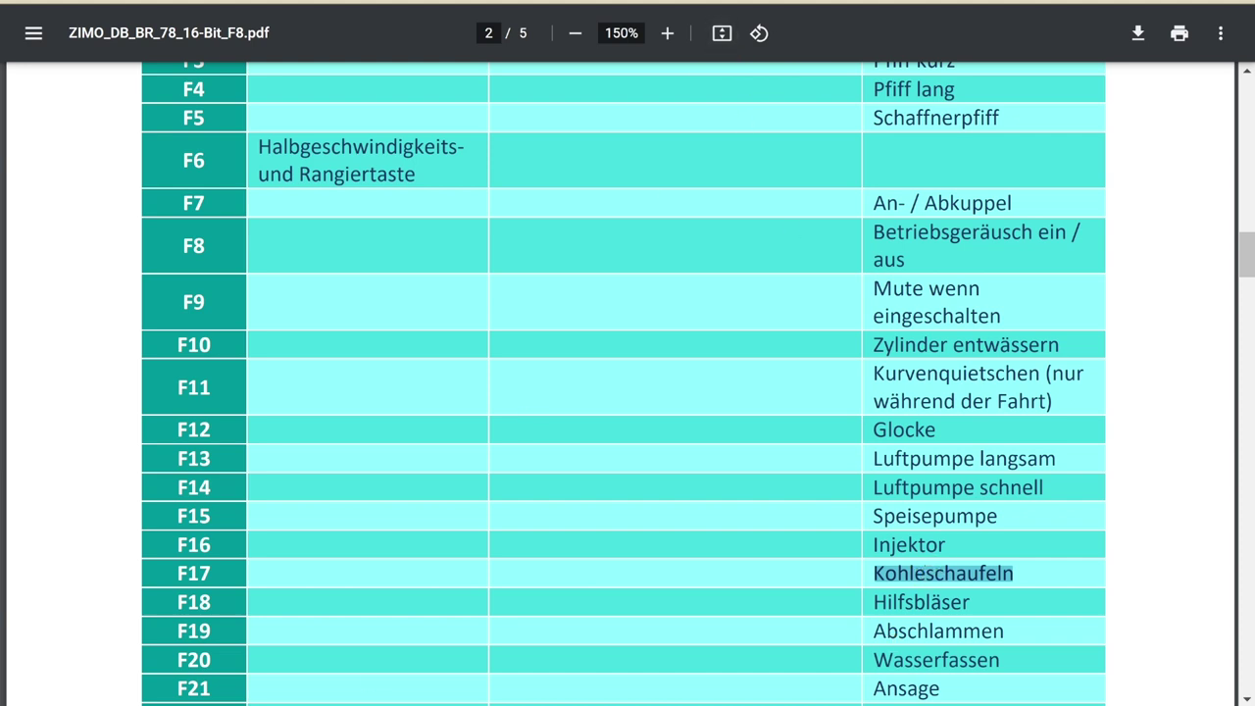
Back in the icon editor, give F17 the Sound 1 Shoveling Coal icon and test it on and off
{"action": "mouse_move", "coordinate": [476, 705]}
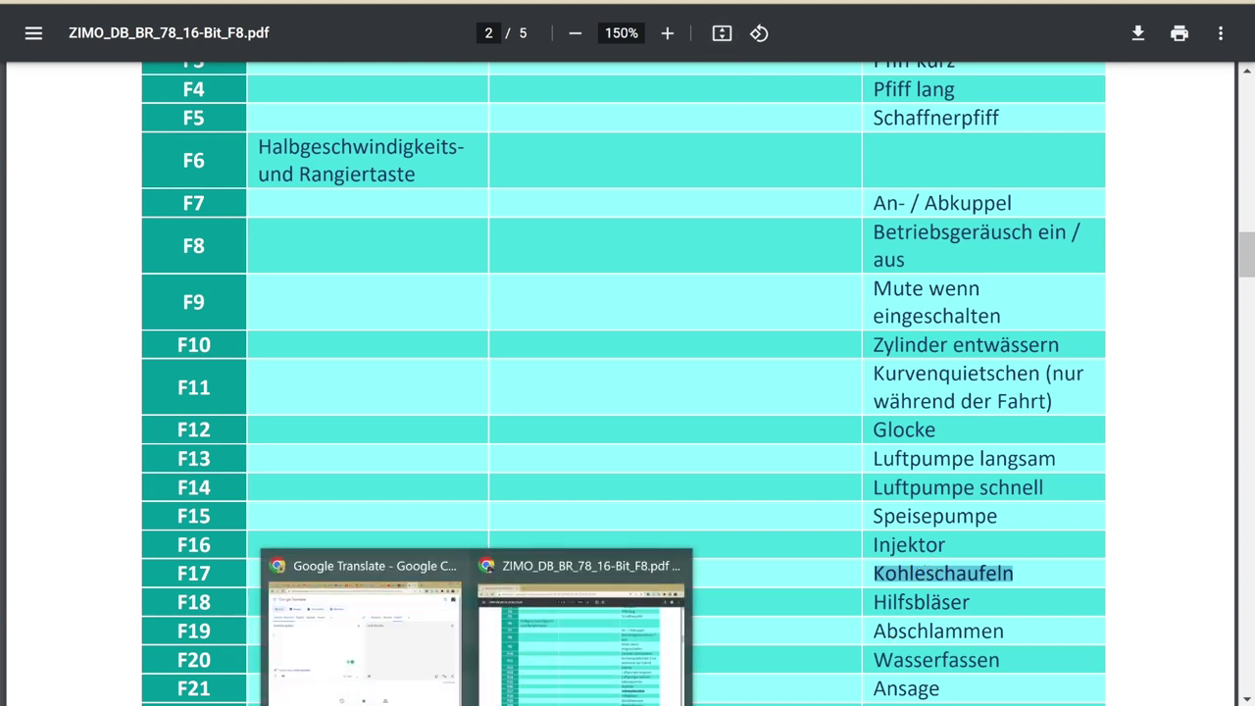
{"action": "mouse_move", "coordinate": [517, 705]}
{"action": "left_click", "coordinate": [602, 698]}
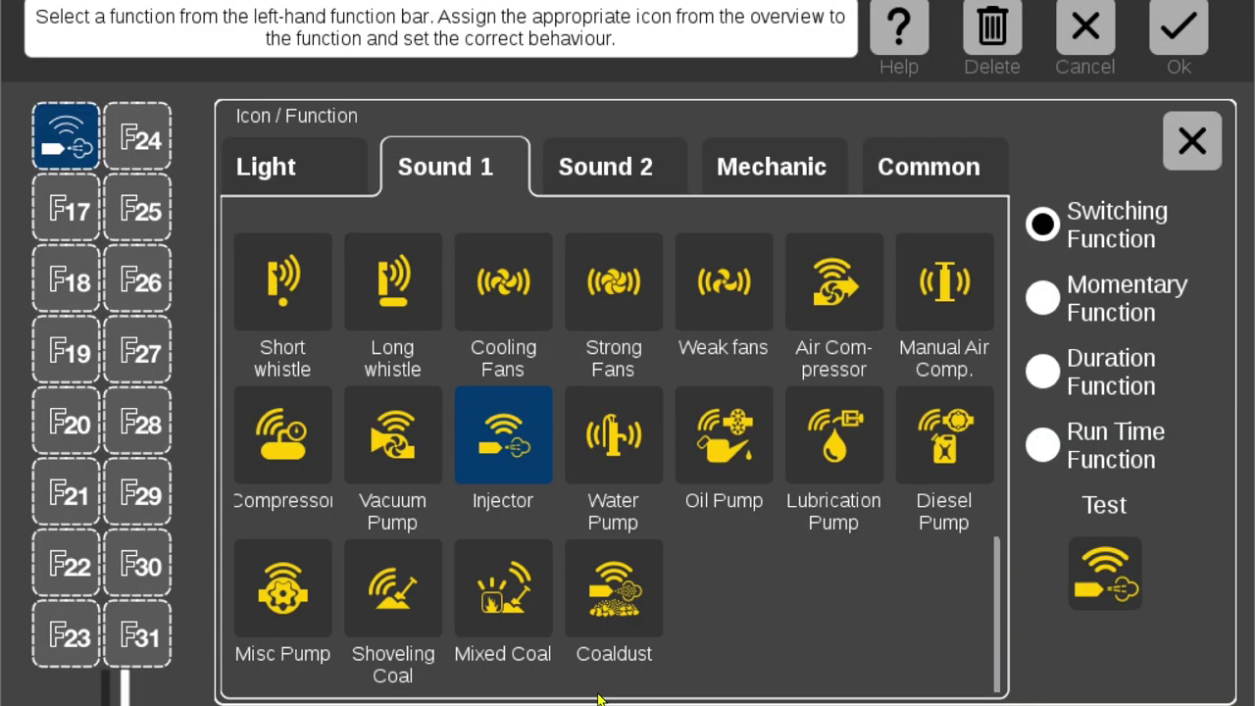
{"action": "left_click", "coordinate": [74, 215]}
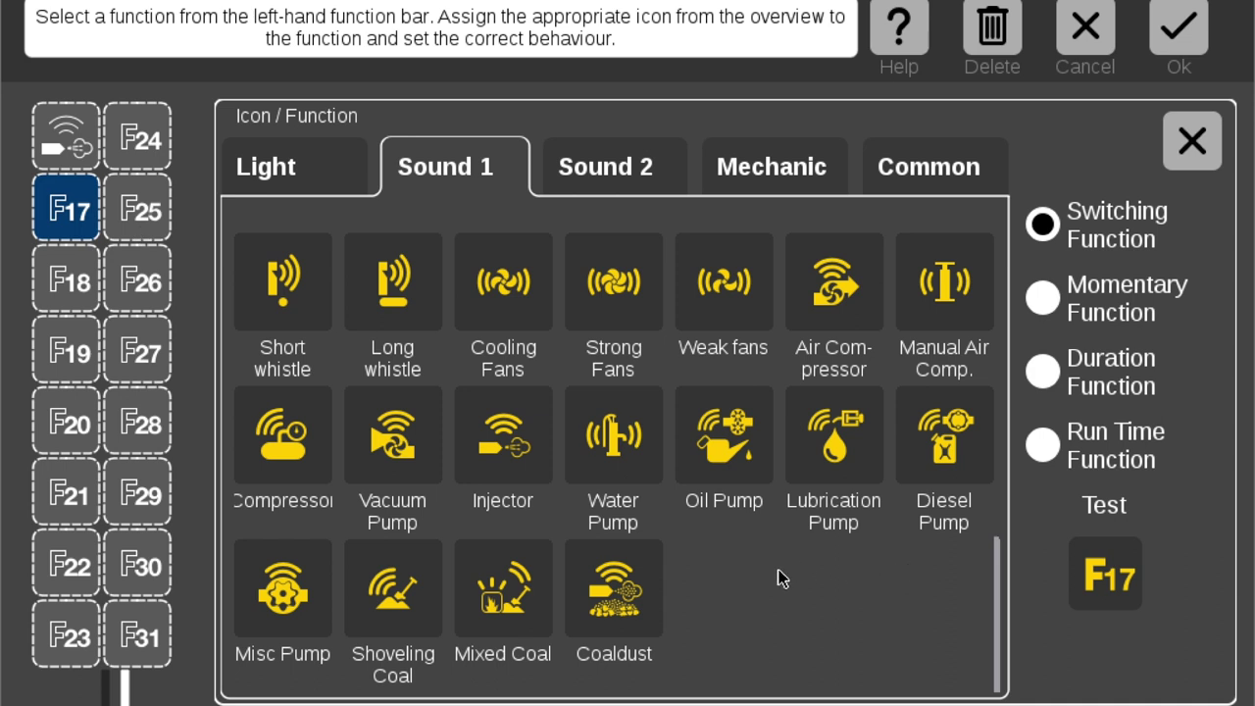
{"action": "left_click", "coordinate": [383, 607]}
{"action": "left_click", "coordinate": [1110, 582]}
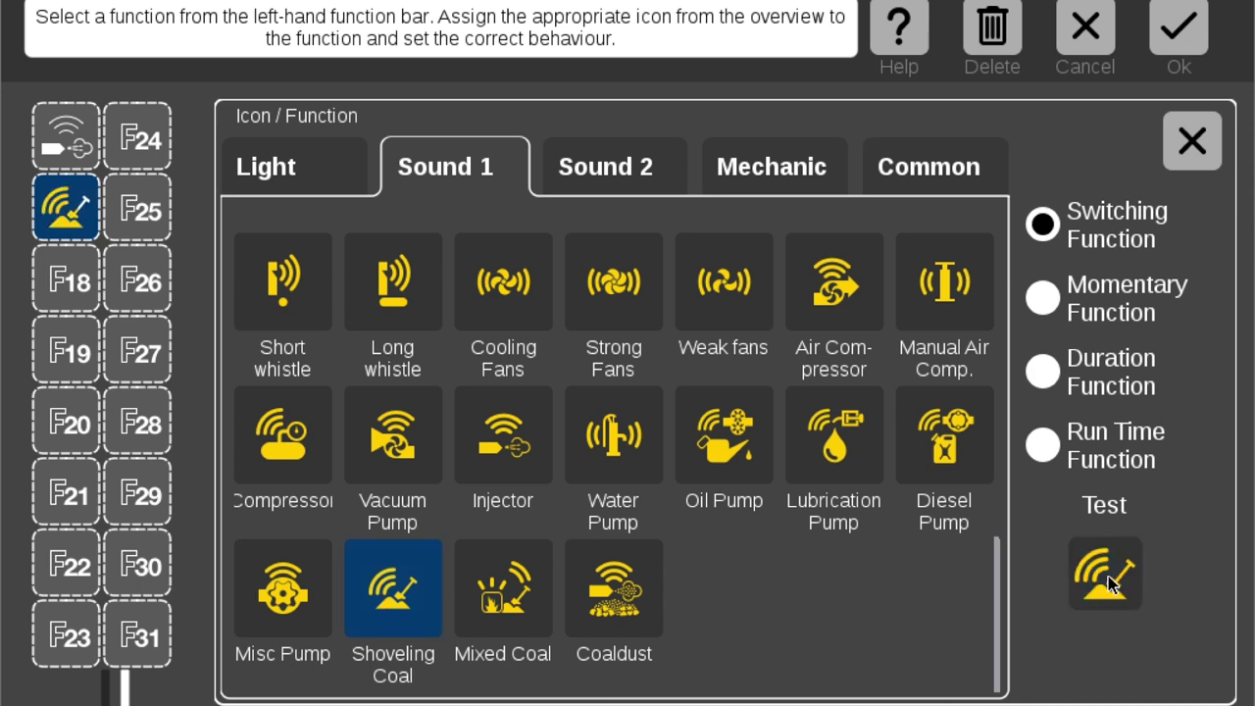
{"action": "left_click", "coordinate": [1111, 583]}
{"action": "mouse_move", "coordinate": [515, 705]}
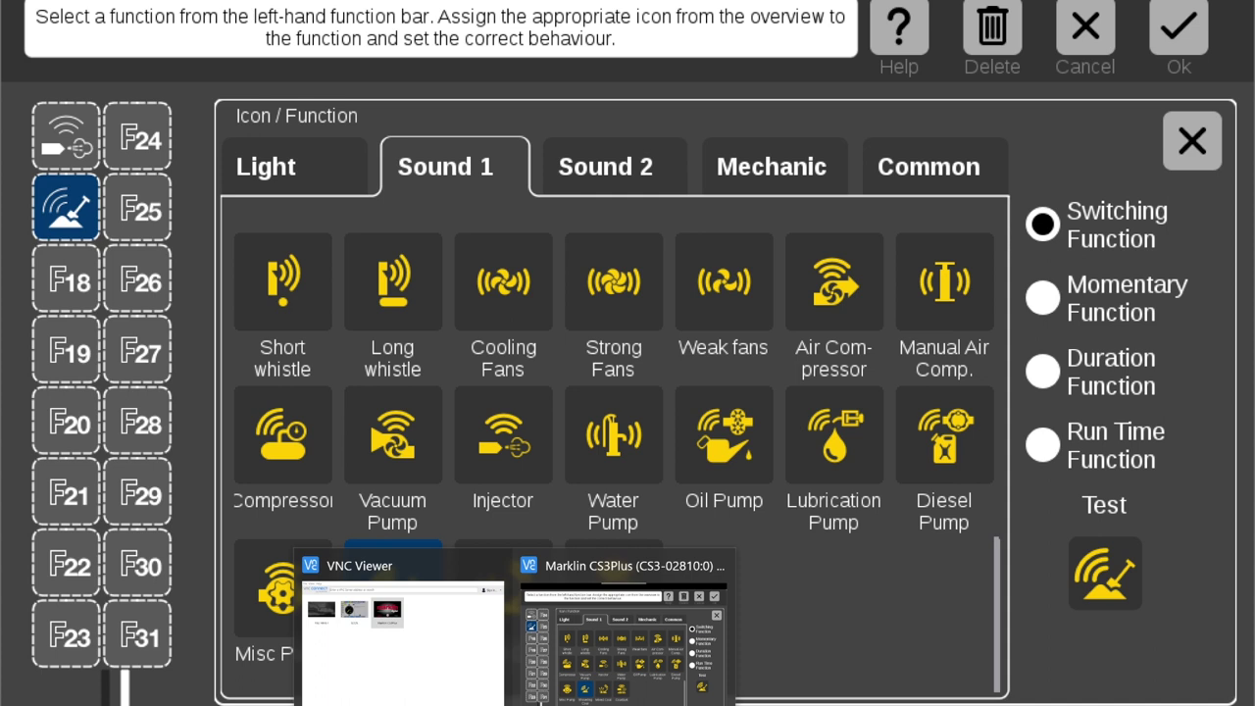
{"action": "left_click", "coordinate": [596, 671]}
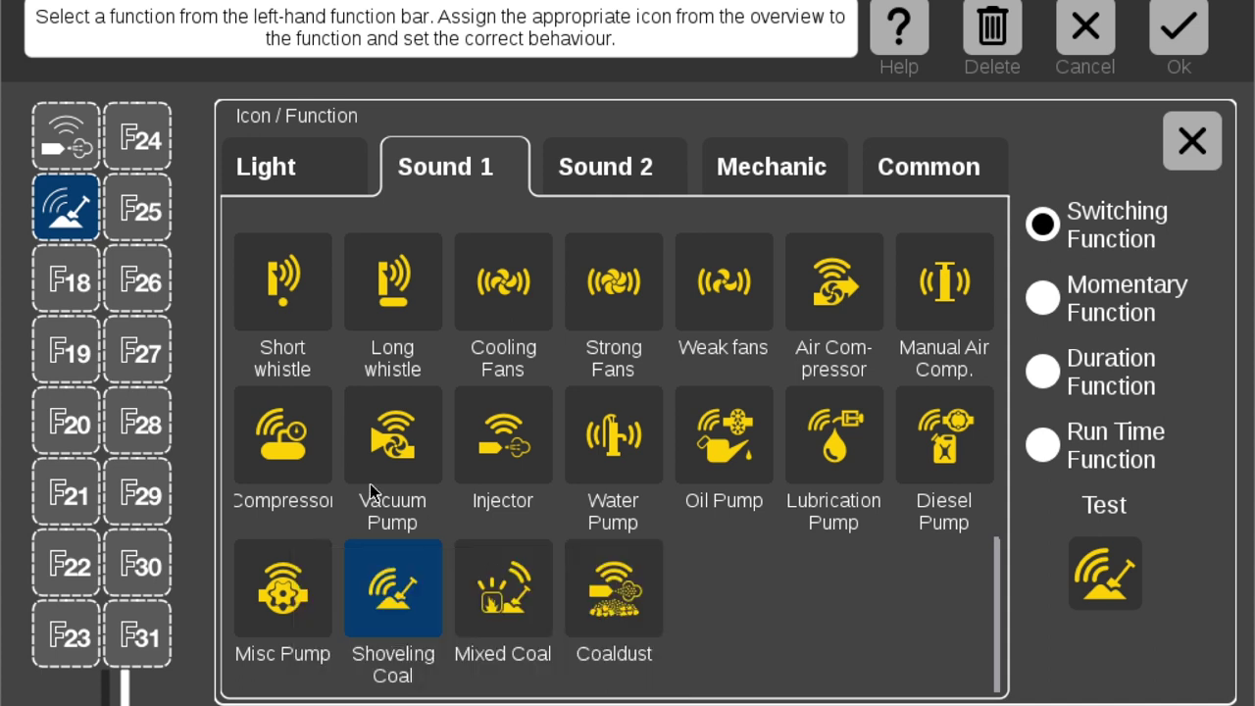
{"action": "left_click", "coordinate": [61, 282]}
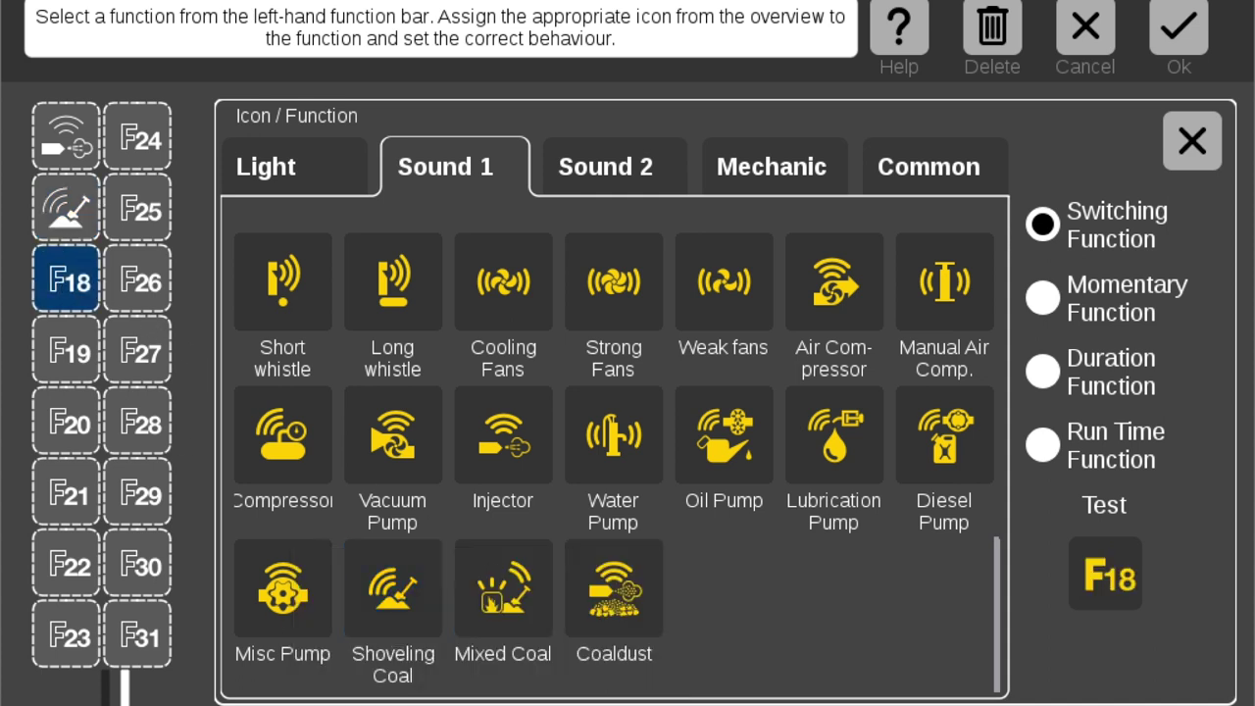
{"action": "left_click", "coordinate": [624, 638]}
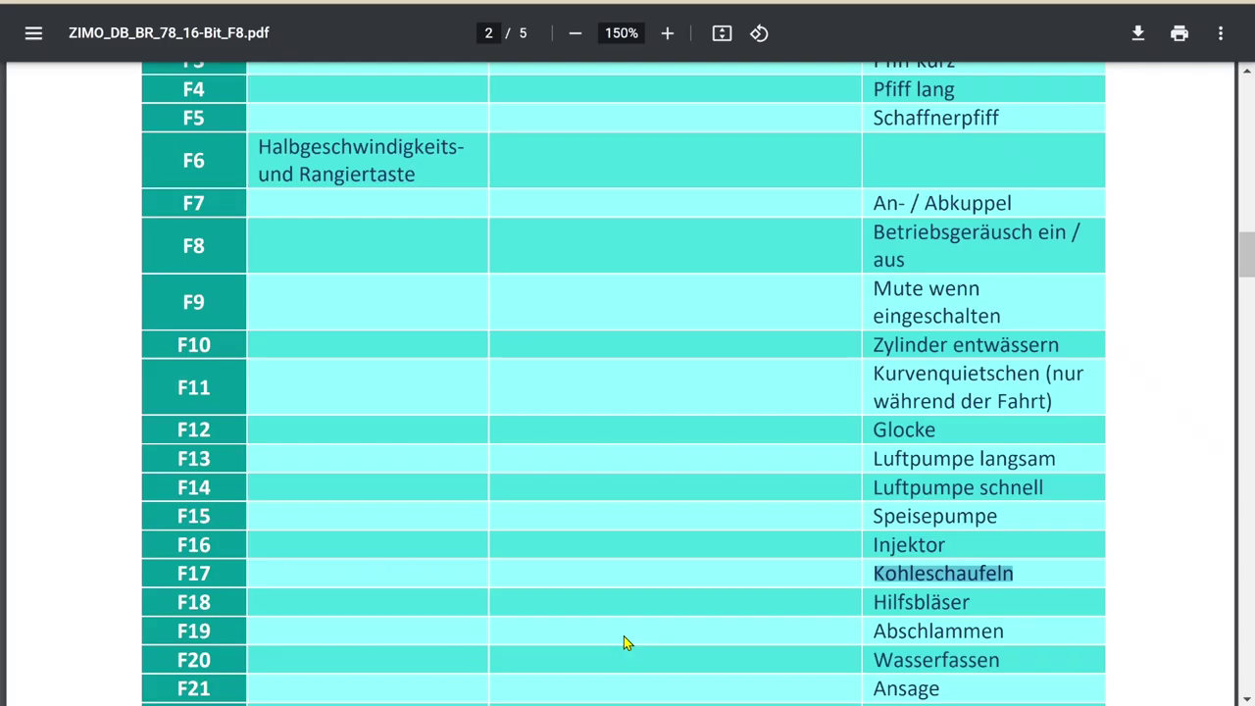
{"action": "scroll", "coordinate": [755, 529], "scroll_direction": "down", "scroll_amount": 2}
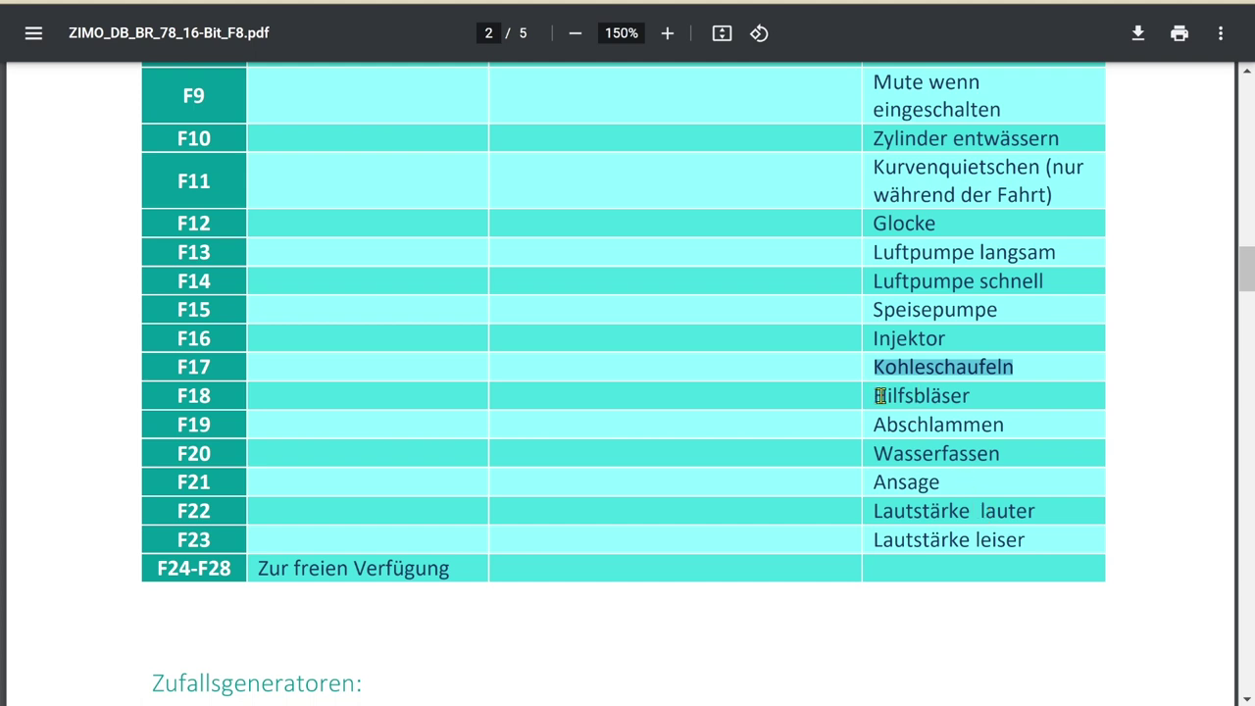
{"action": "left_click_drag", "start_coordinate": [880, 395], "coordinate": [1031, 409]}
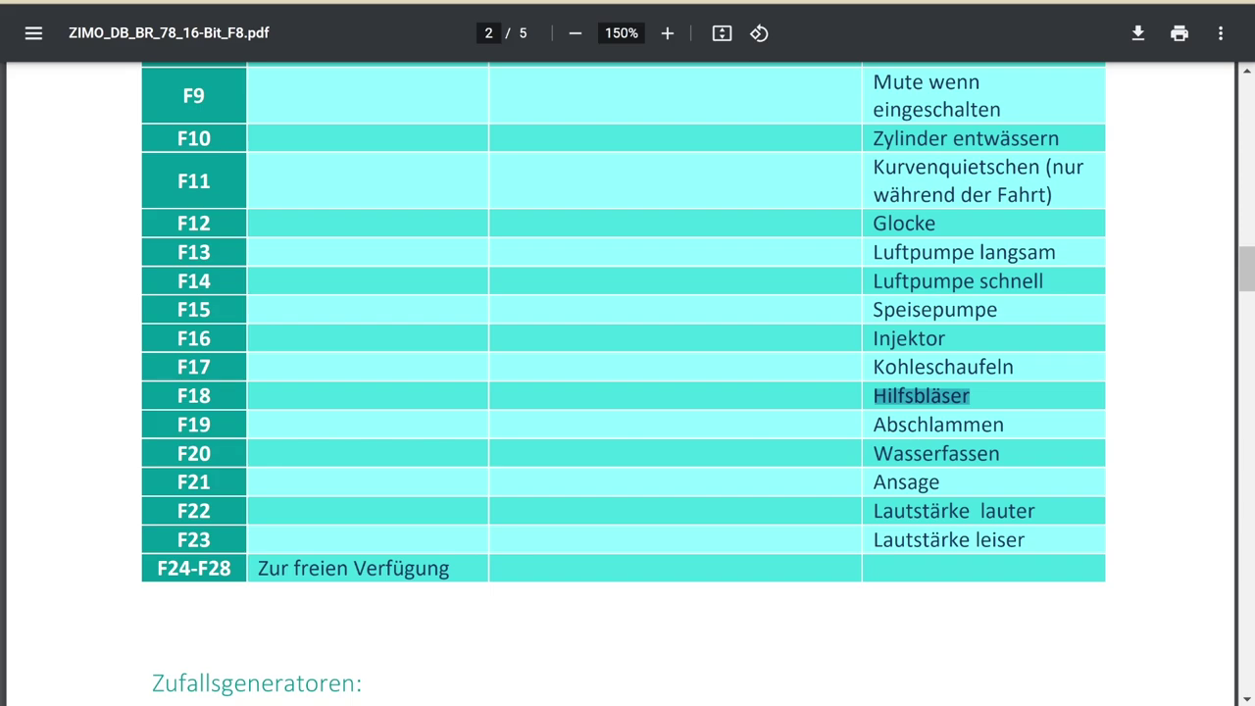
{"action": "mouse_move", "coordinate": [610, 698]}
{"action": "left_click", "coordinate": [612, 676]}
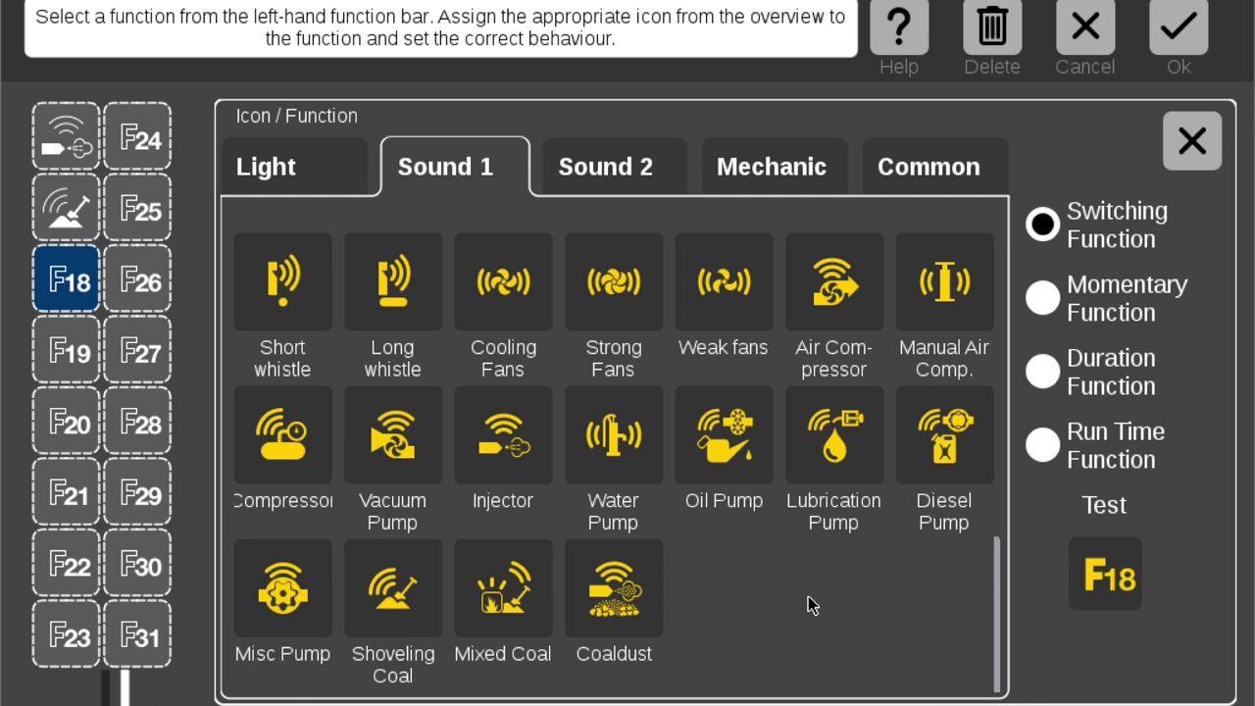
Give F18 the Sound 1 Cooling Fans icon, test it on and off, and step down to F19
{"action": "left_click", "coordinate": [623, 309]}
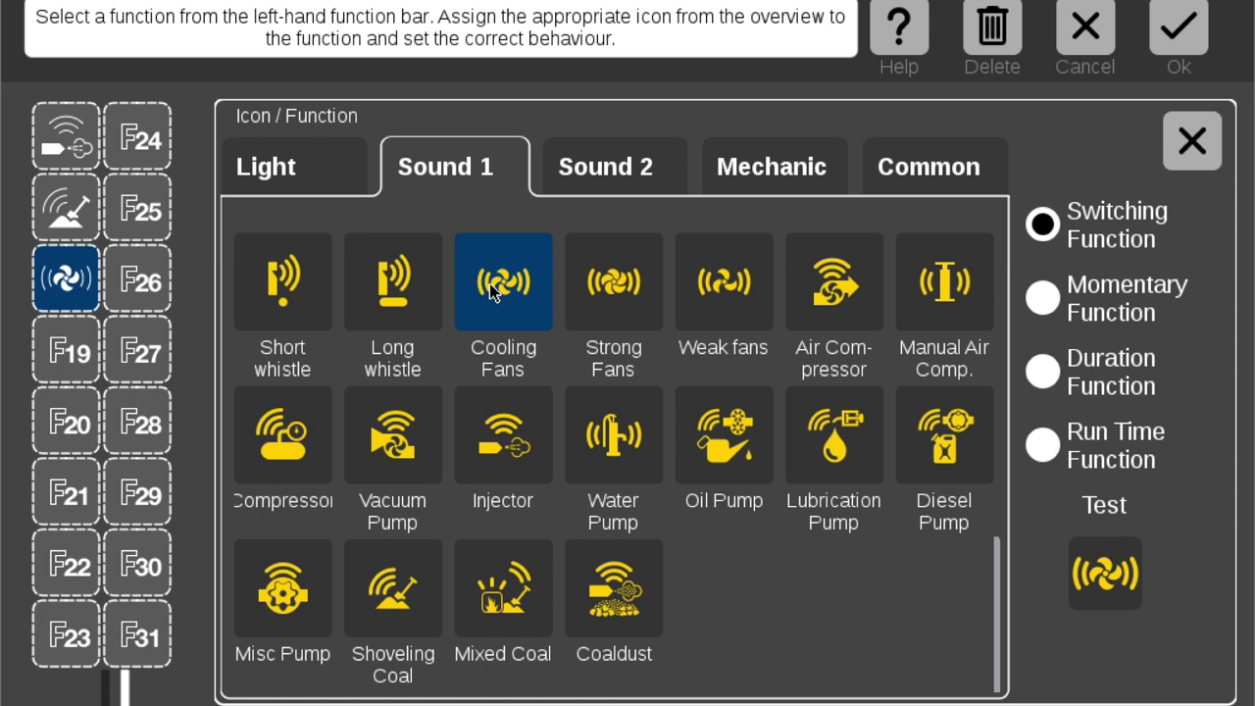
{"action": "left_click", "coordinate": [1103, 579]}
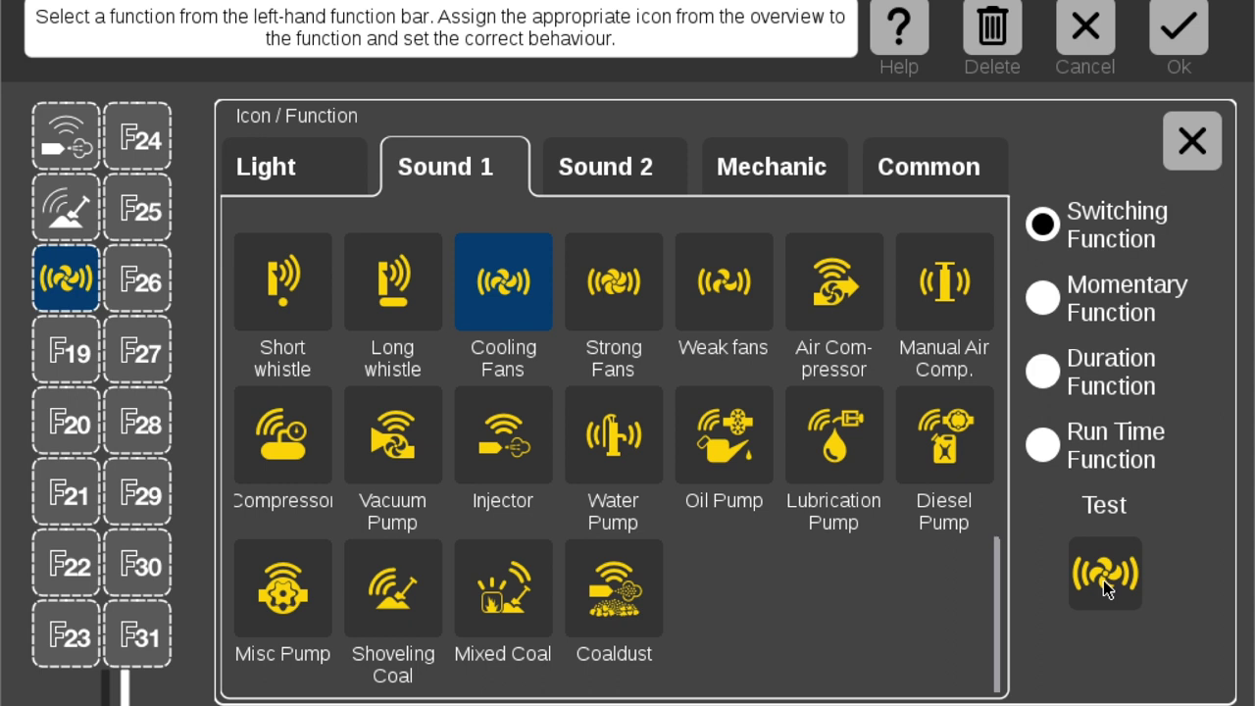
{"action": "left_click", "coordinate": [1103, 581]}
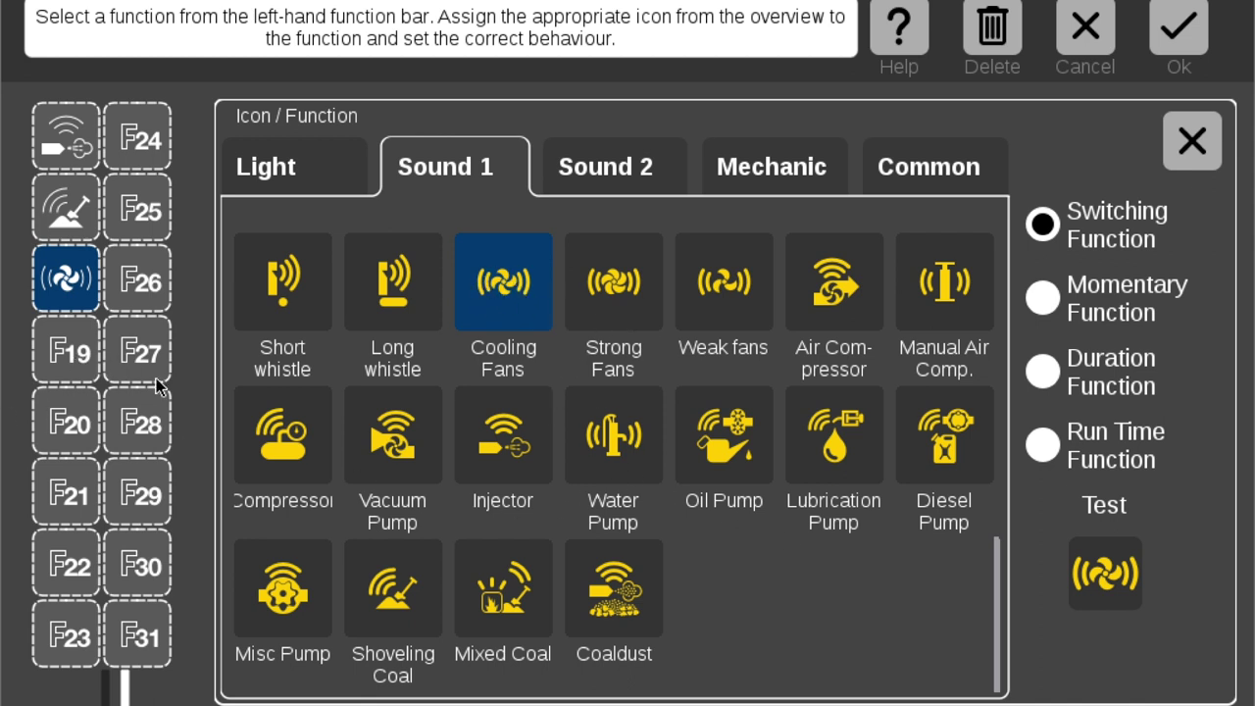
{"action": "key", "text": "Down"}
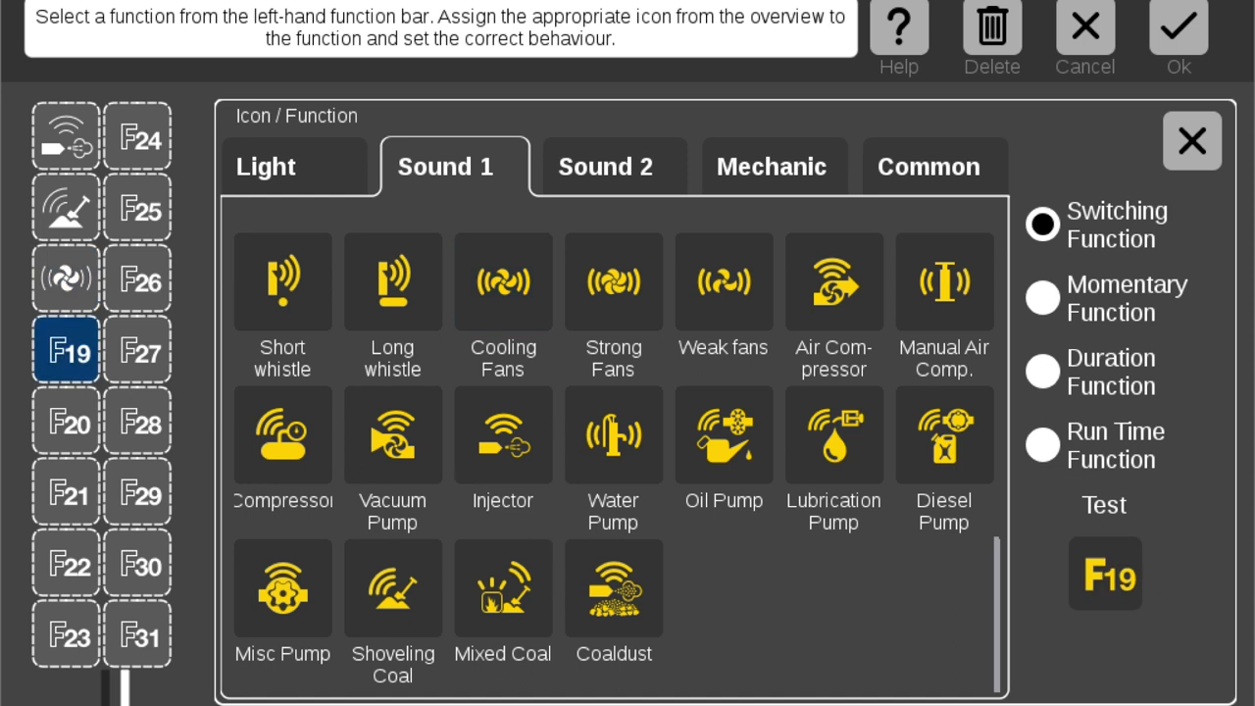
Highlight Abschlammen for F19 in the ZIMO PDF, review the table, then return to the editor
{"action": "mouse_move", "coordinate": [515, 701]}
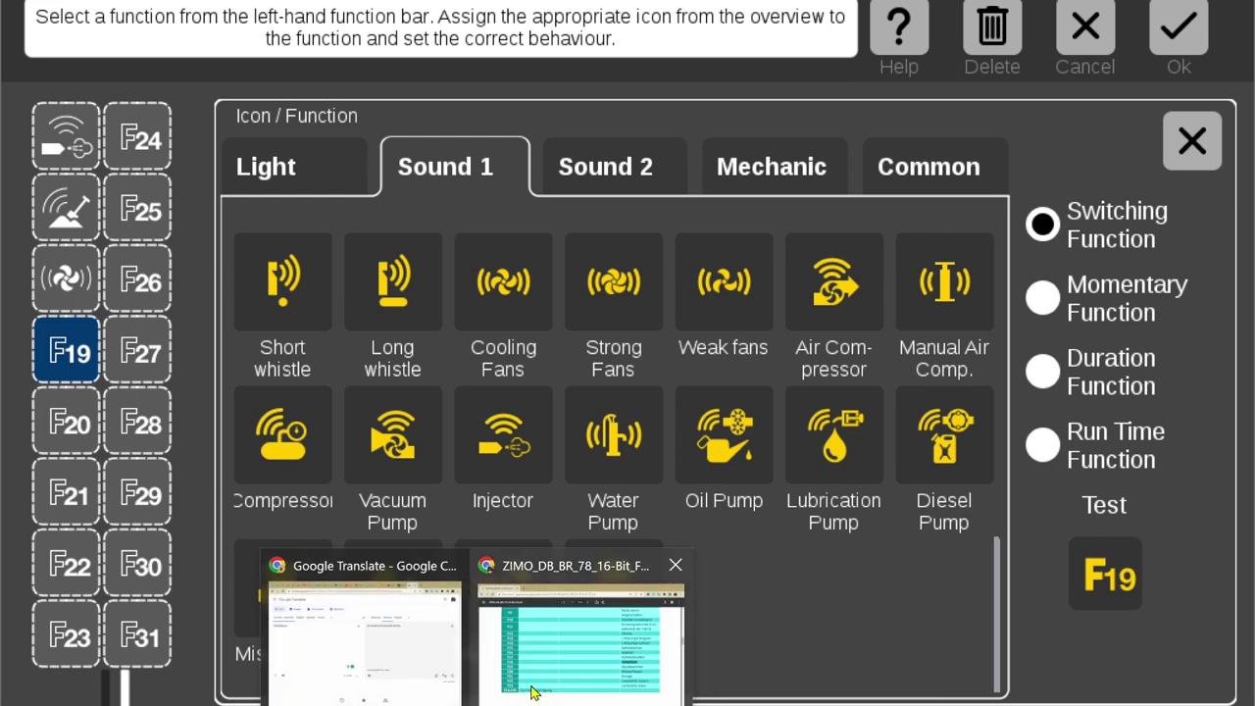
{"action": "left_click", "coordinate": [571, 679]}
{"action": "left_click_drag", "start_coordinate": [872, 423], "coordinate": [1142, 426]}
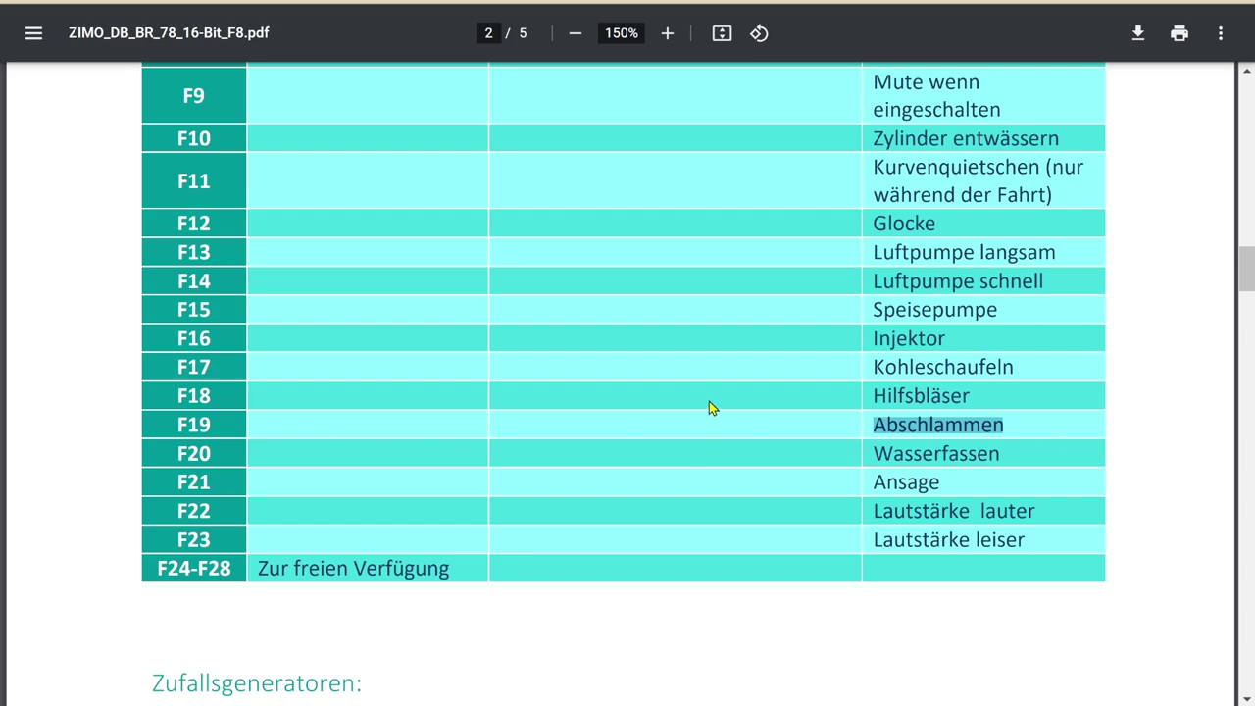
{"action": "scroll", "coordinate": [712, 462], "scroll_direction": "up", "scroll_amount": 5}
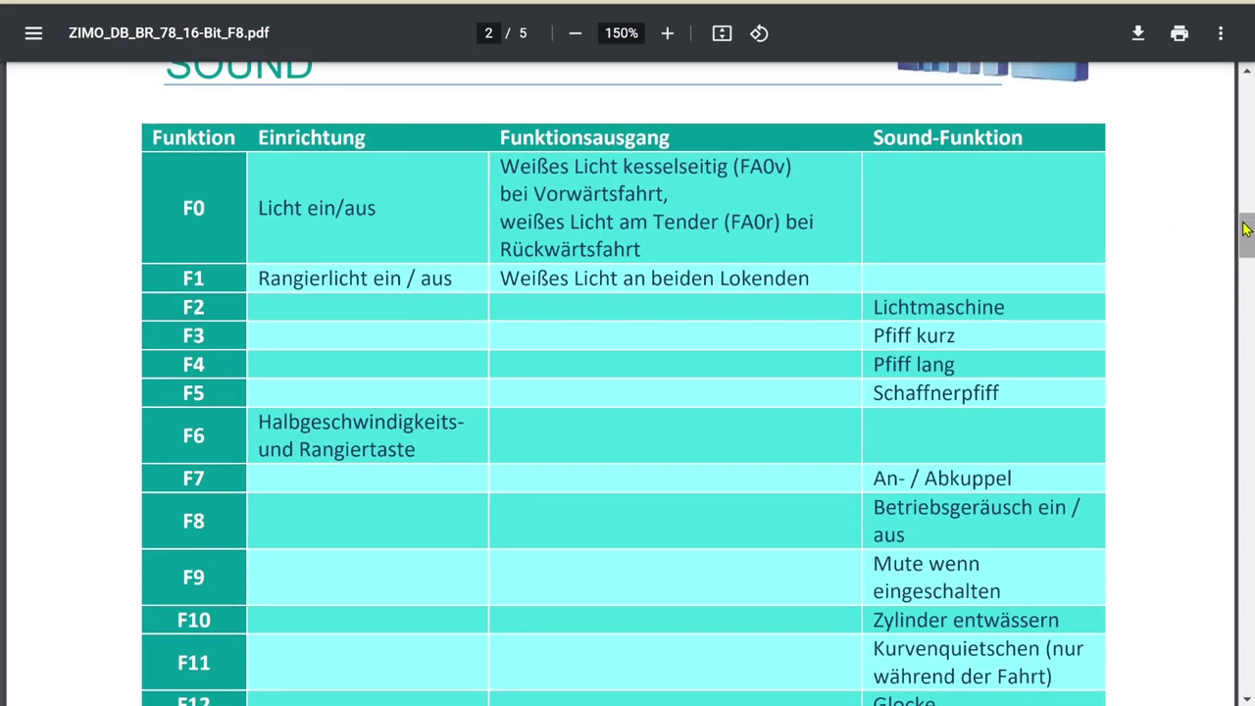
{"action": "mouse_move", "coordinate": [1245, 221]}
{"action": "left_mouse_down"}
{"action": "mouse_move", "coordinate": [1250, 86]}
{"action": "mouse_move", "coordinate": [1252, 663]}
{"action": "mouse_move", "coordinate": [1251, 285]}
{"action": "mouse_move", "coordinate": [1233, 93]}
{"action": "mouse_move", "coordinate": [1240, 200]}
{"action": "left_mouse_up"}
{"action": "scroll", "coordinate": [941, 417], "scroll_direction": "down", "scroll_amount": 4}
{"action": "scroll", "coordinate": [941, 416], "scroll_direction": "down", "scroll_amount": 4}
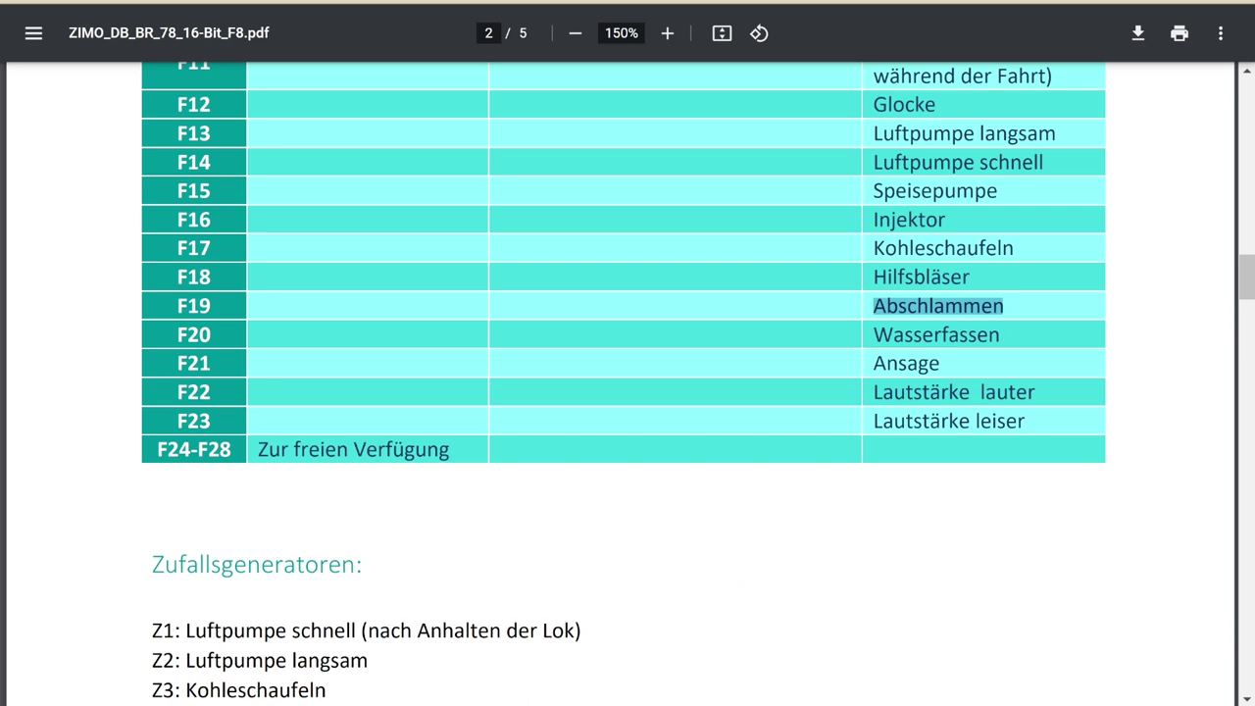
{"action": "mouse_move", "coordinate": [514, 704]}
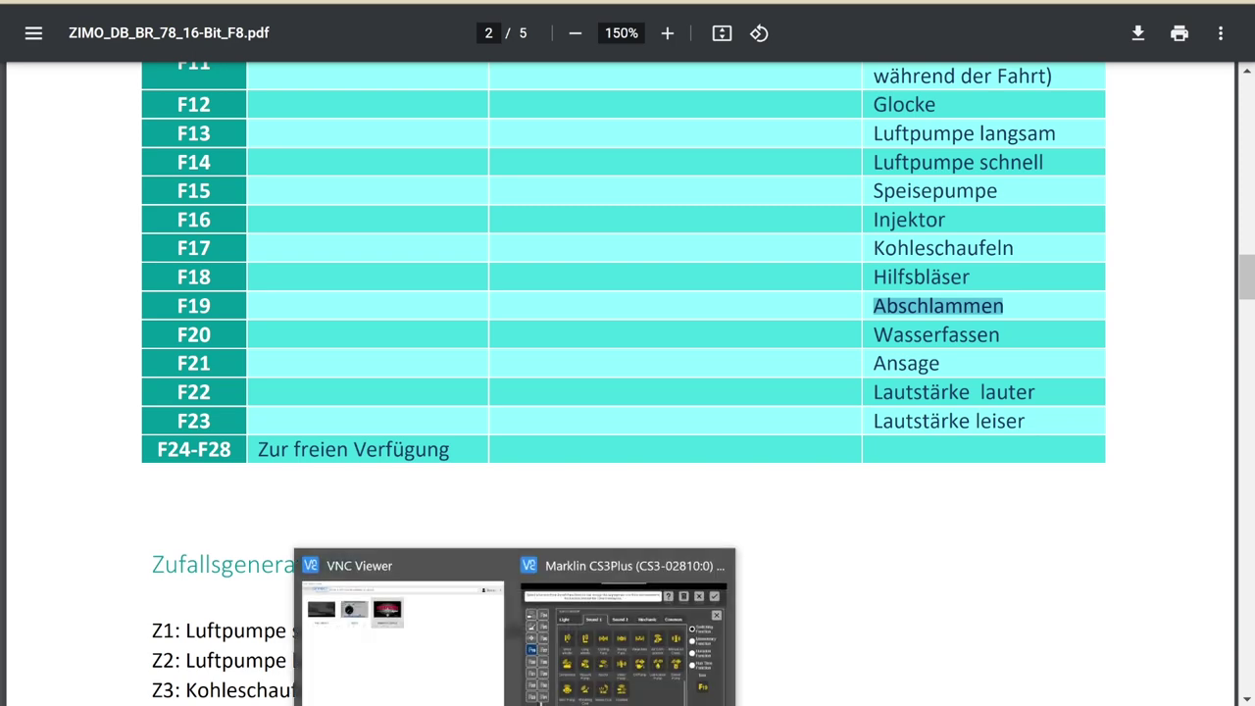
{"action": "left_click", "coordinate": [627, 691]}
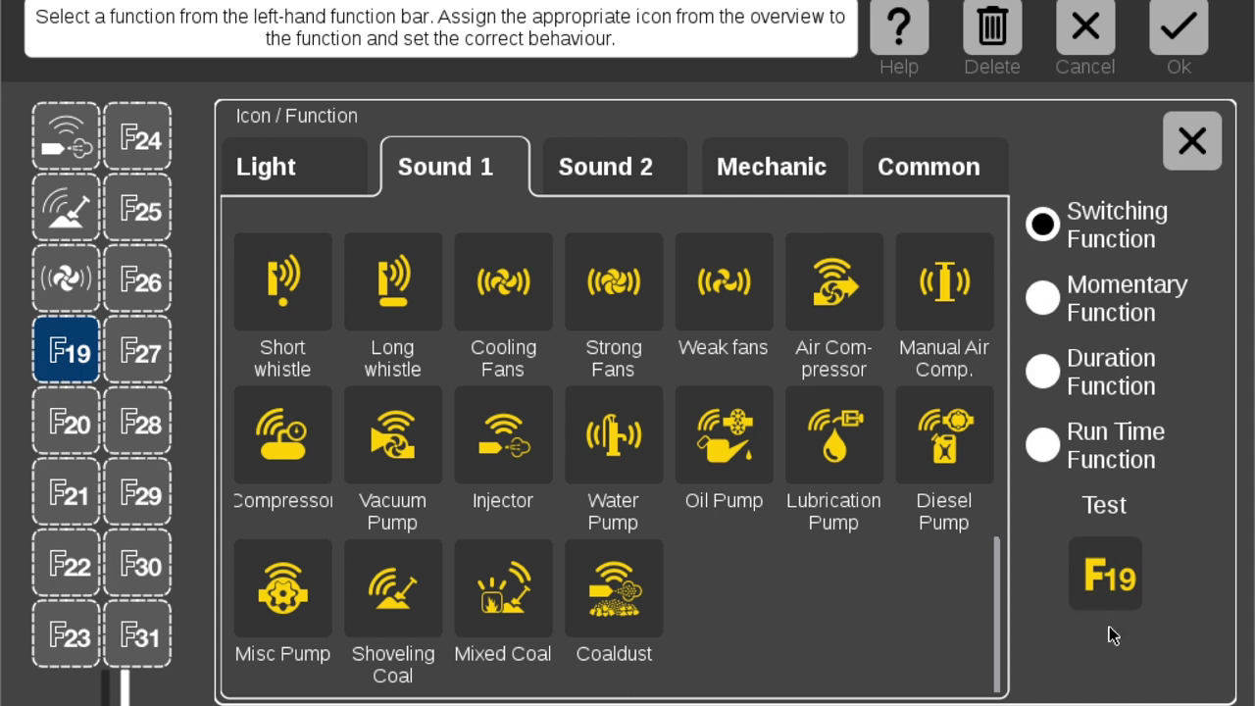
Test F19's sound on and off and give it the Sound 1 Strong Fans icon
{"action": "left_click", "coordinate": [1098, 574]}
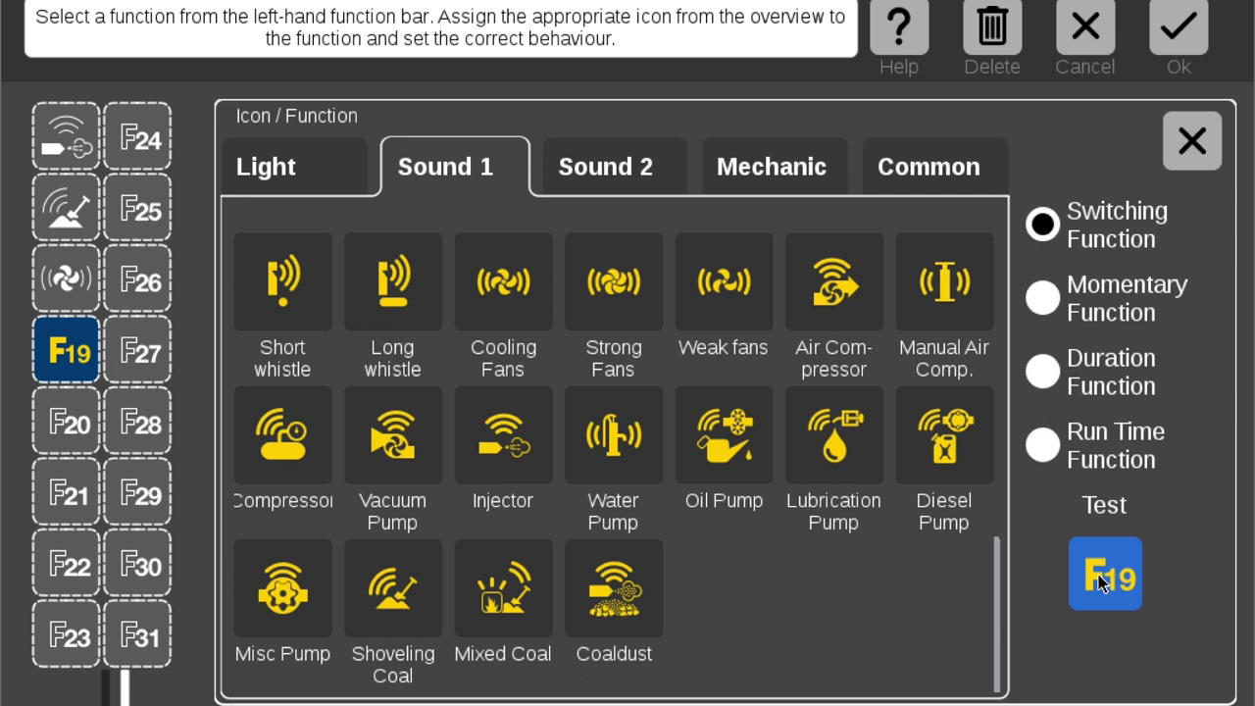
{"action": "left_click", "coordinate": [1099, 580]}
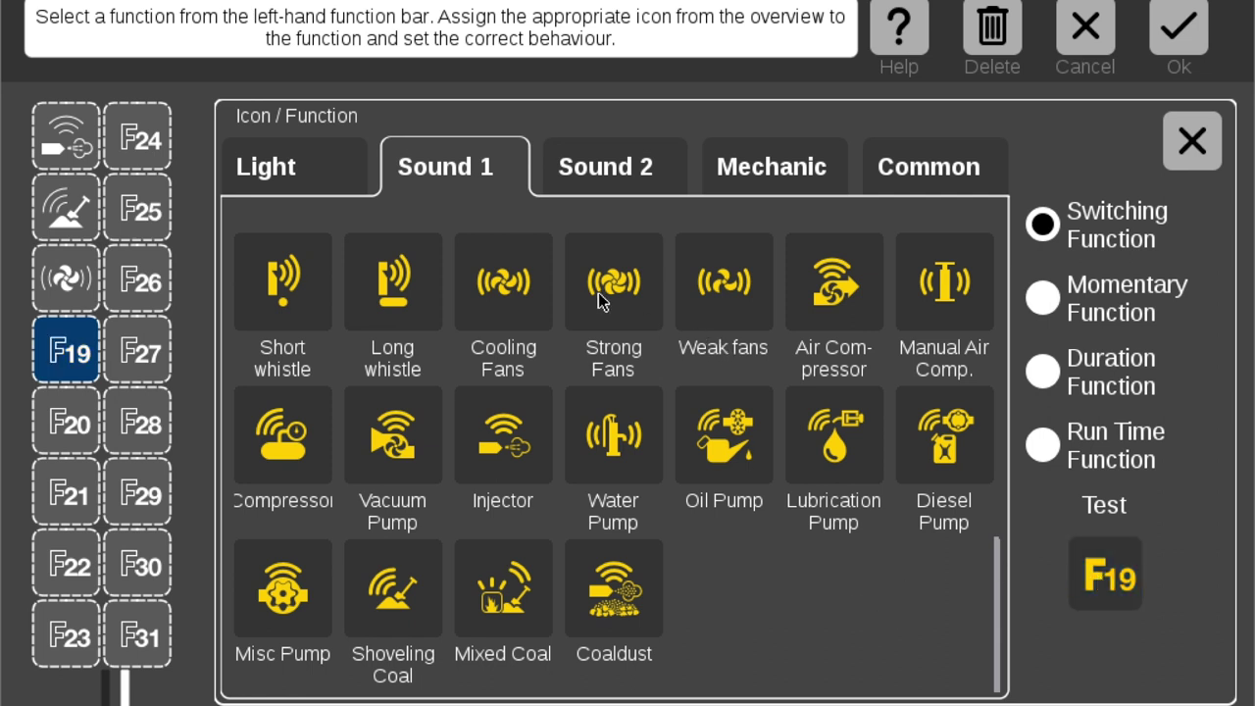
{"action": "left_click", "coordinate": [615, 312]}
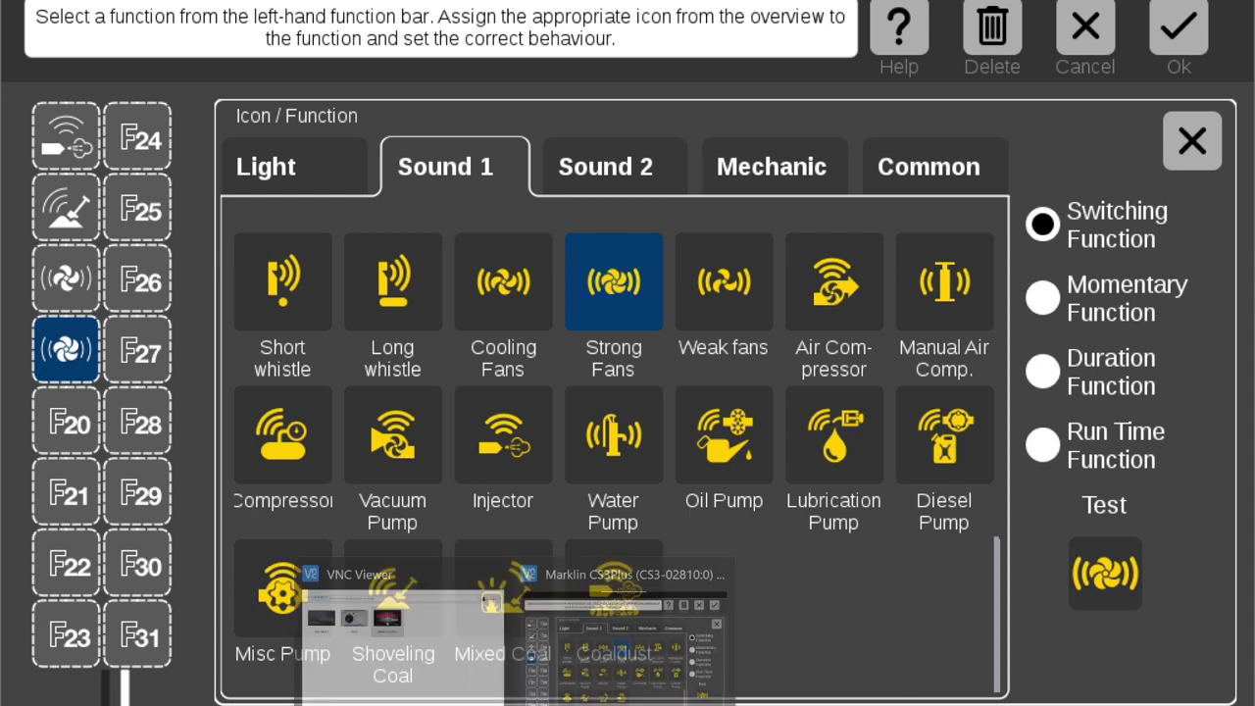
In the ZIMO PDF, select and copy the F20 name 'Wasserfassen'
{"action": "mouse_move", "coordinate": [480, 705]}
{"action": "left_click", "coordinate": [590, 663]}
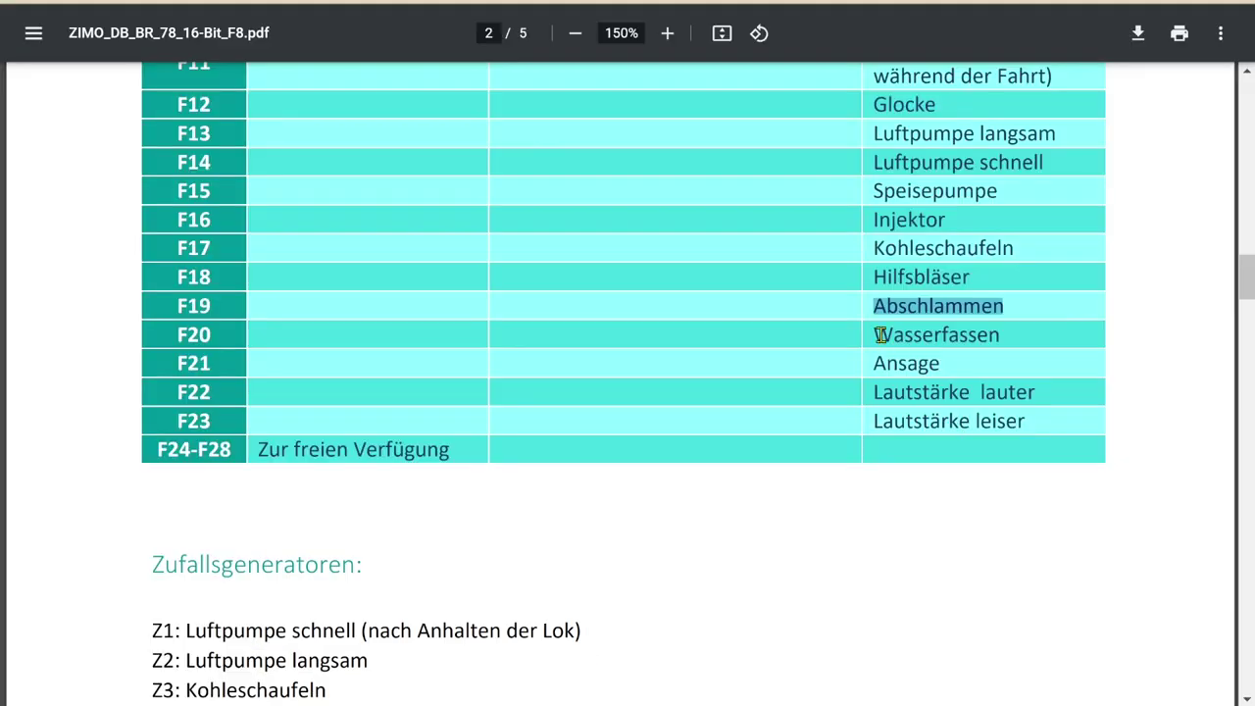
{"action": "mouse_move", "coordinate": [876, 340]}
{"action": "left_mouse_down"}
{"action": "mouse_move", "coordinate": [1023, 336]}
{"action": "mouse_move", "coordinate": [1011, 340]}
{"action": "left_mouse_up"}
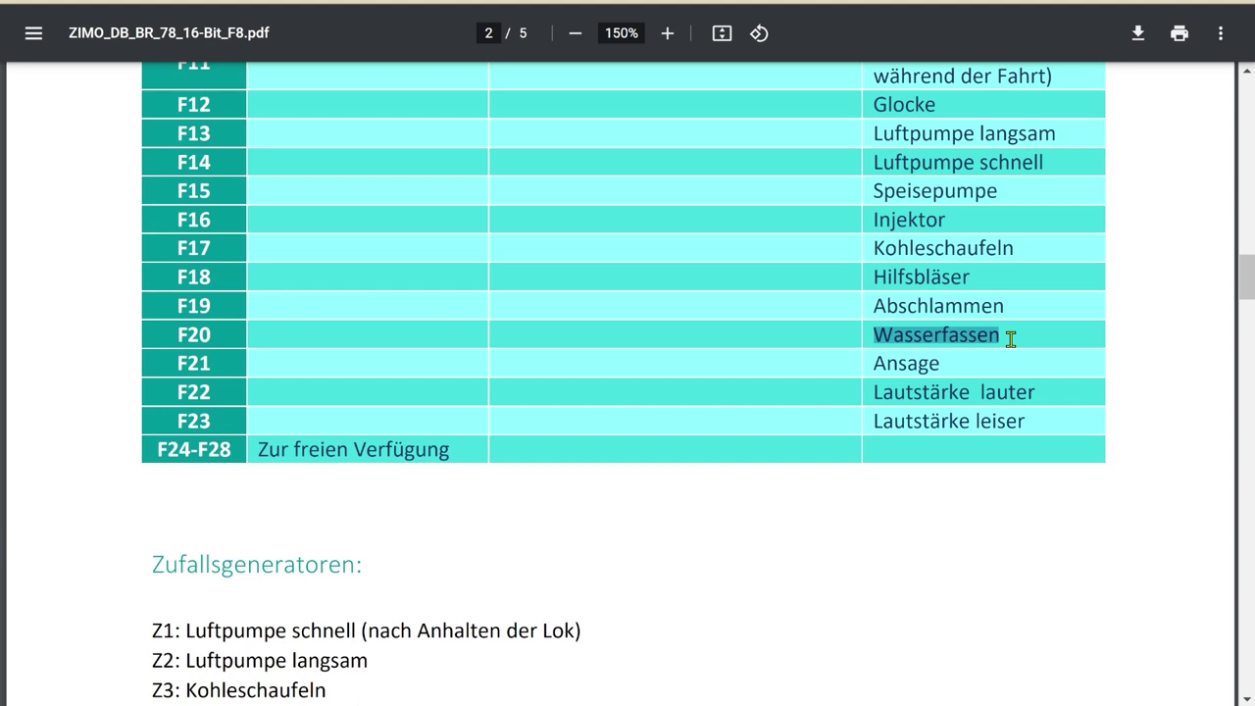
{"action": "key", "text": "ctrl+c"}
Back in the icon editor, give F19 the Water Pump icon and switch its test sound on
{"action": "mouse_move", "coordinate": [475, 705]}
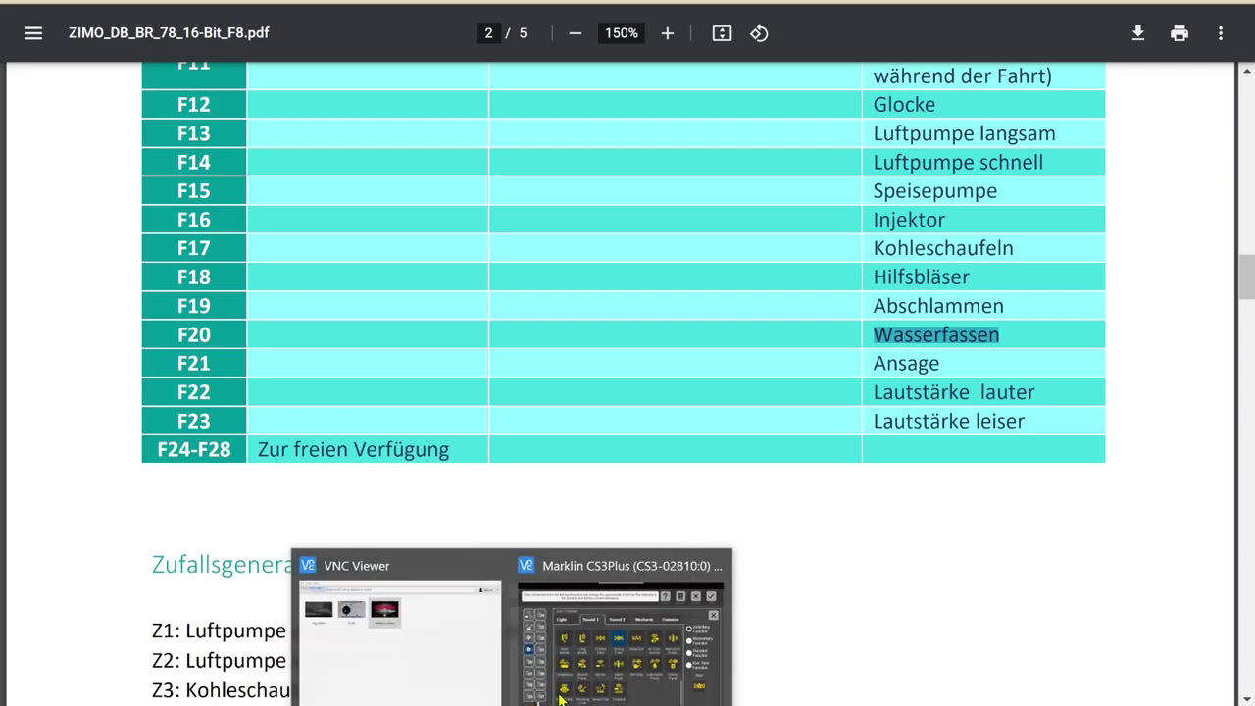
{"action": "left_click", "coordinate": [615, 637]}
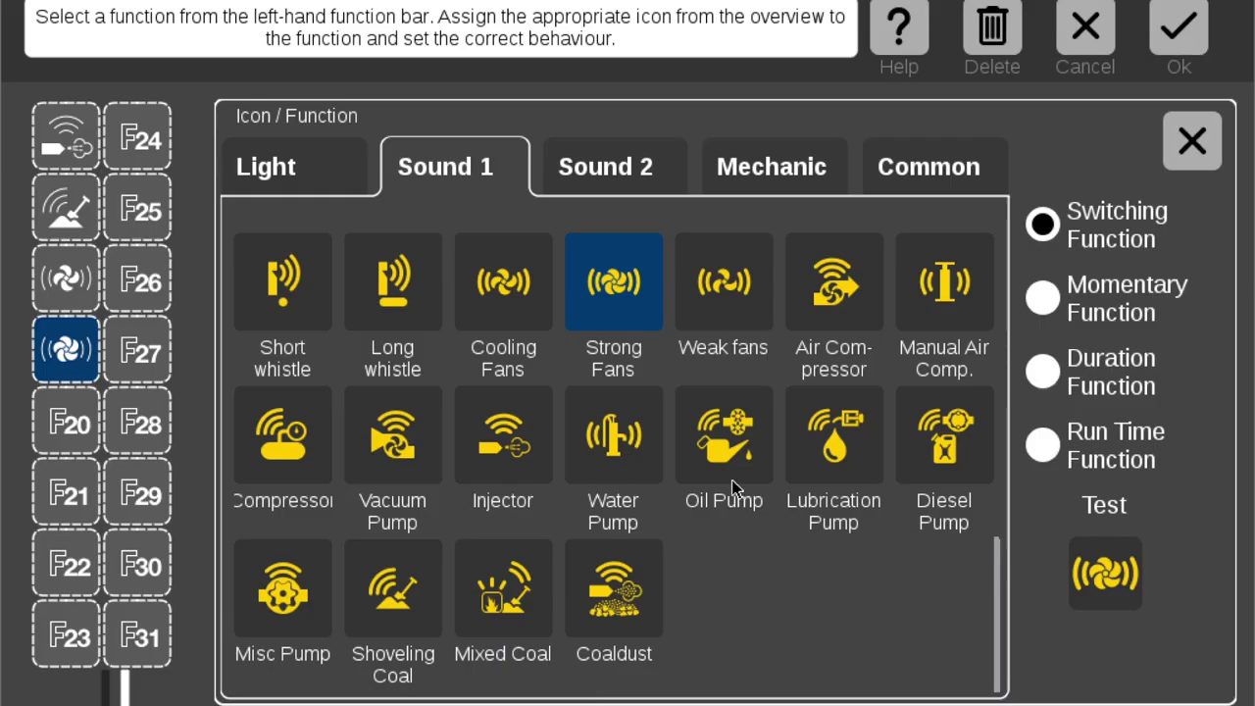
{"action": "left_click", "coordinate": [620, 445]}
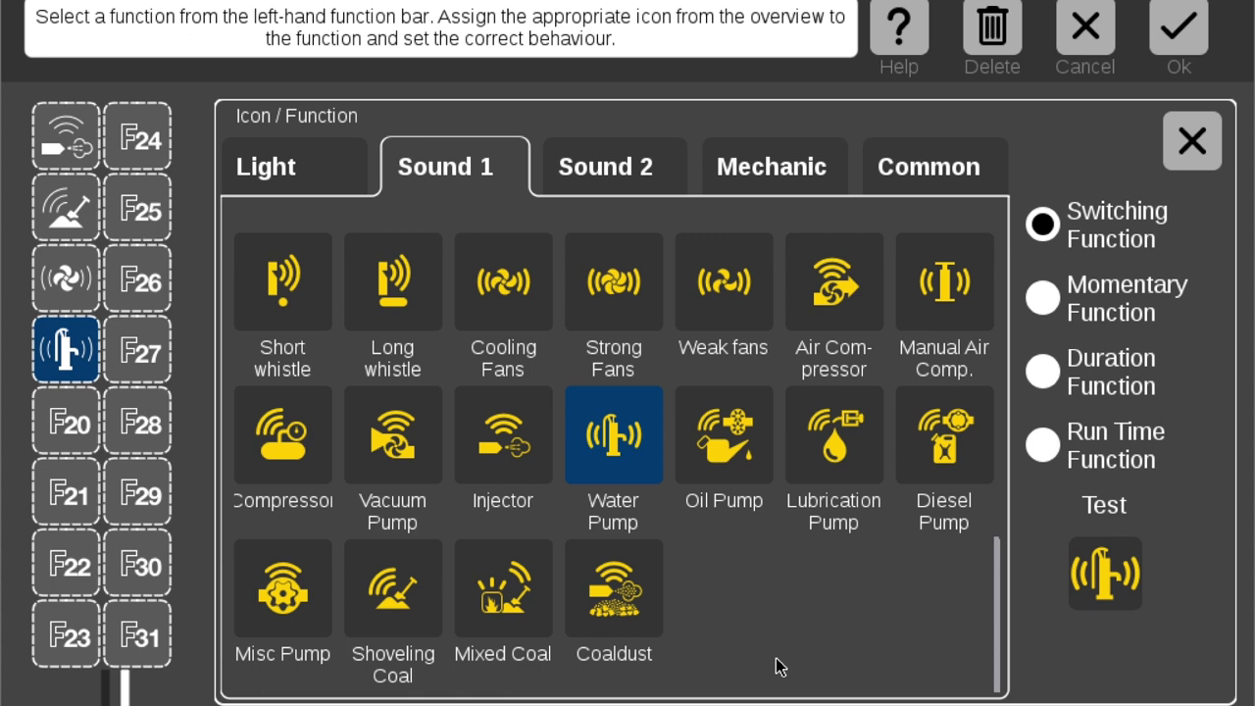
{"action": "left_click", "coordinate": [1111, 593]}
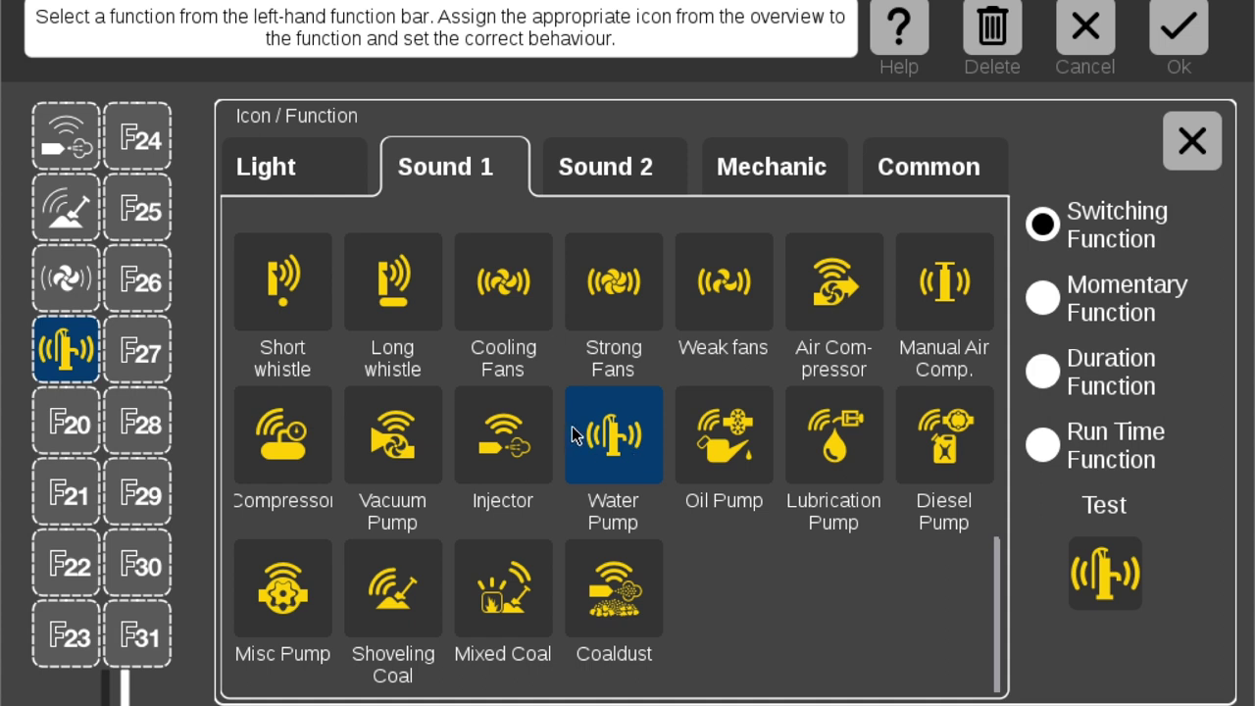
Browse the Common and Mechanic icon groups, then assign F19 the Sound 2 Water icon
{"action": "left_click", "coordinate": [931, 170]}
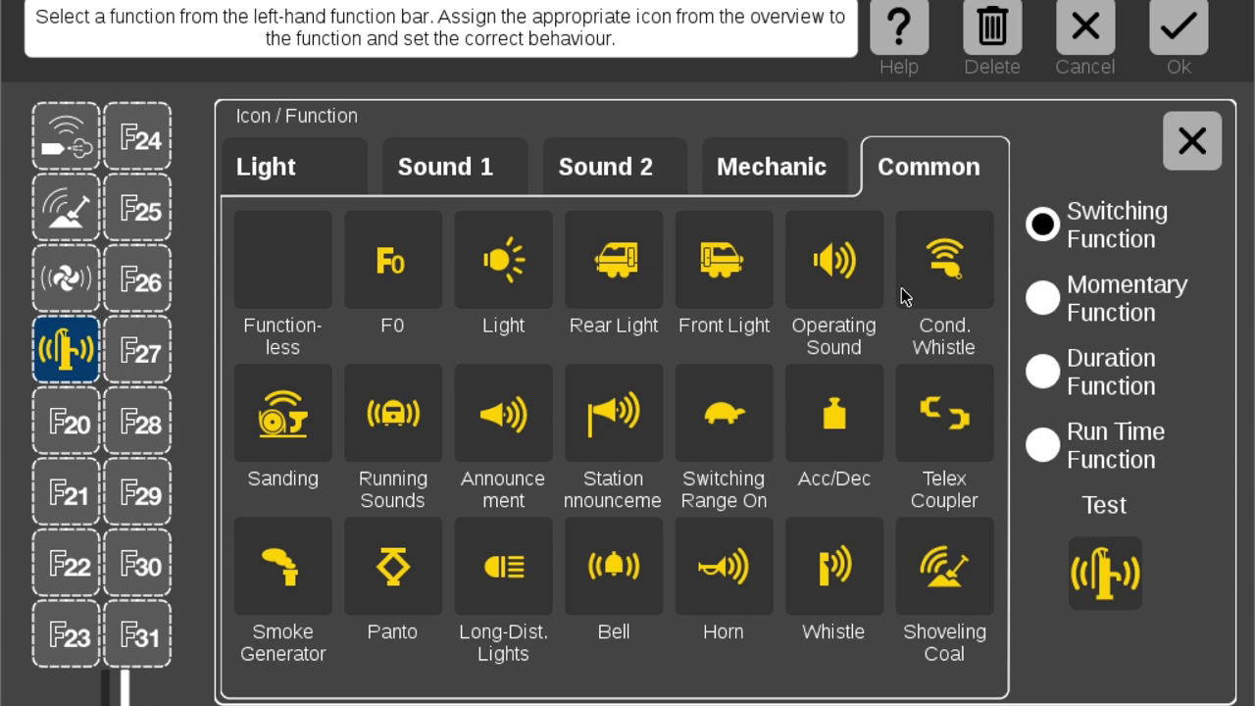
{"action": "left_click", "coordinate": [774, 172]}
{"action": "scroll", "coordinate": [853, 355], "scroll_direction": "down", "scroll_amount": 3}
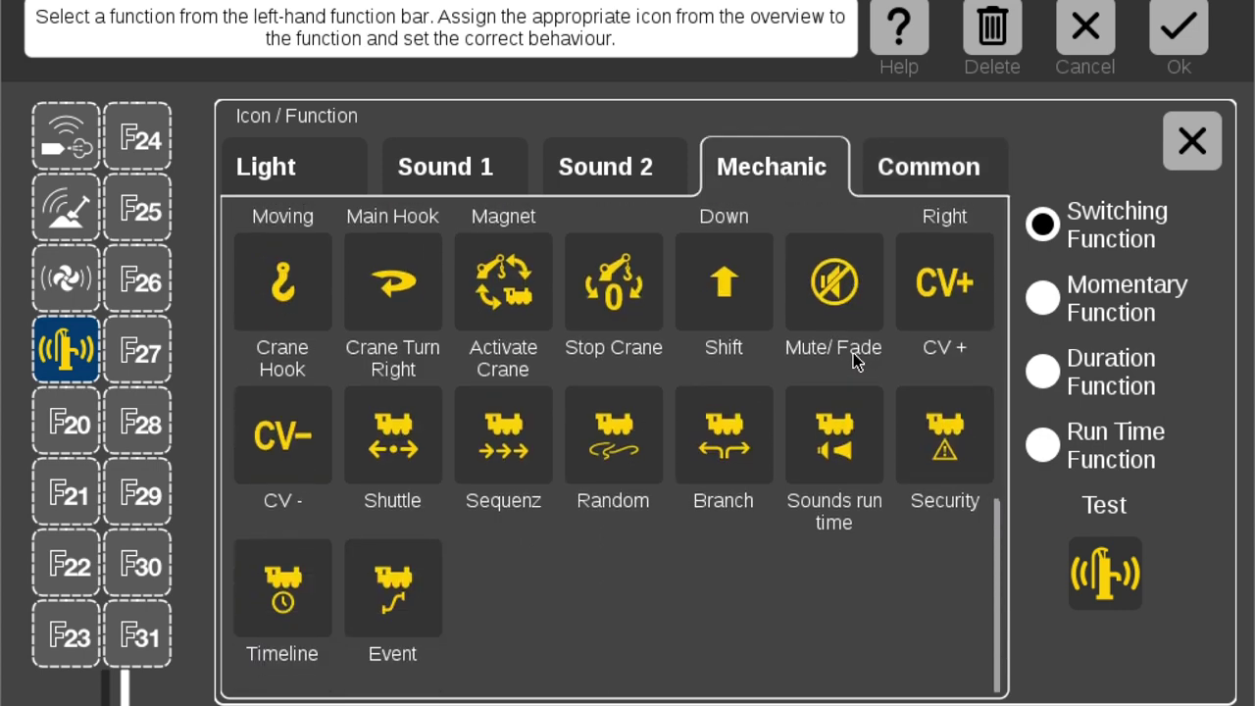
{"action": "scroll", "coordinate": [853, 353], "scroll_direction": "up", "scroll_amount": 5}
{"action": "left_click", "coordinate": [605, 168]}
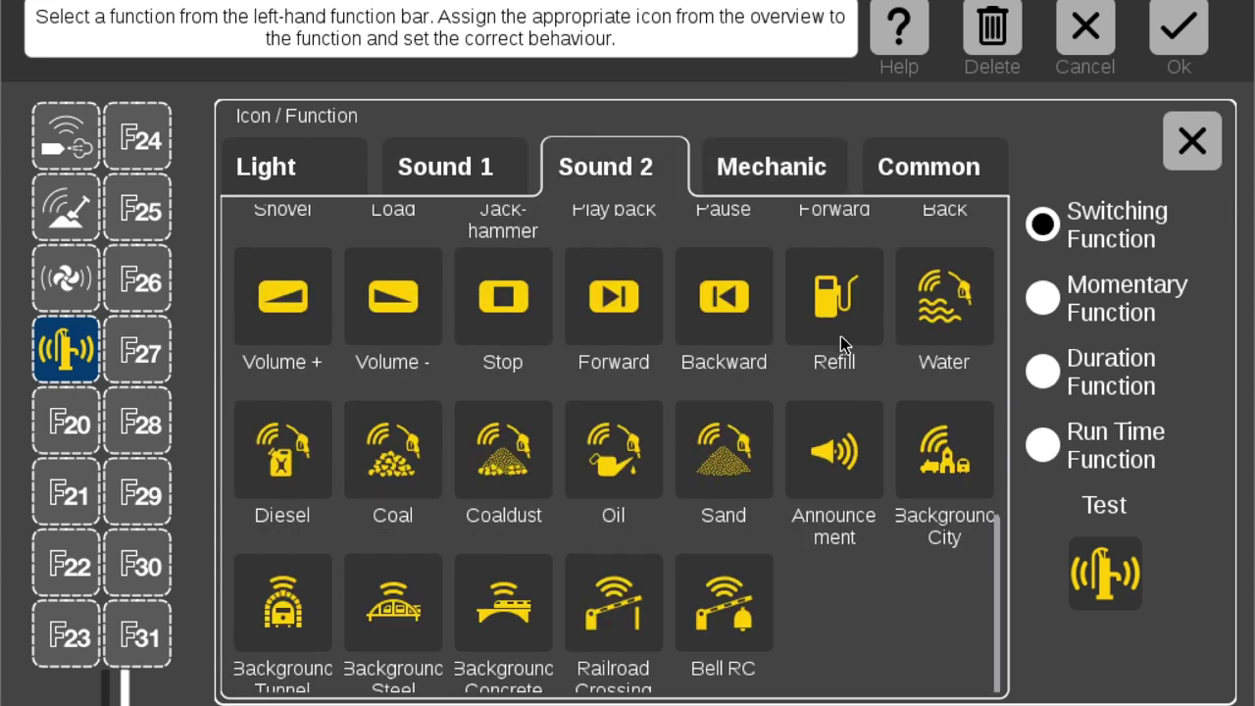
{"action": "left_click", "coordinate": [942, 297]}
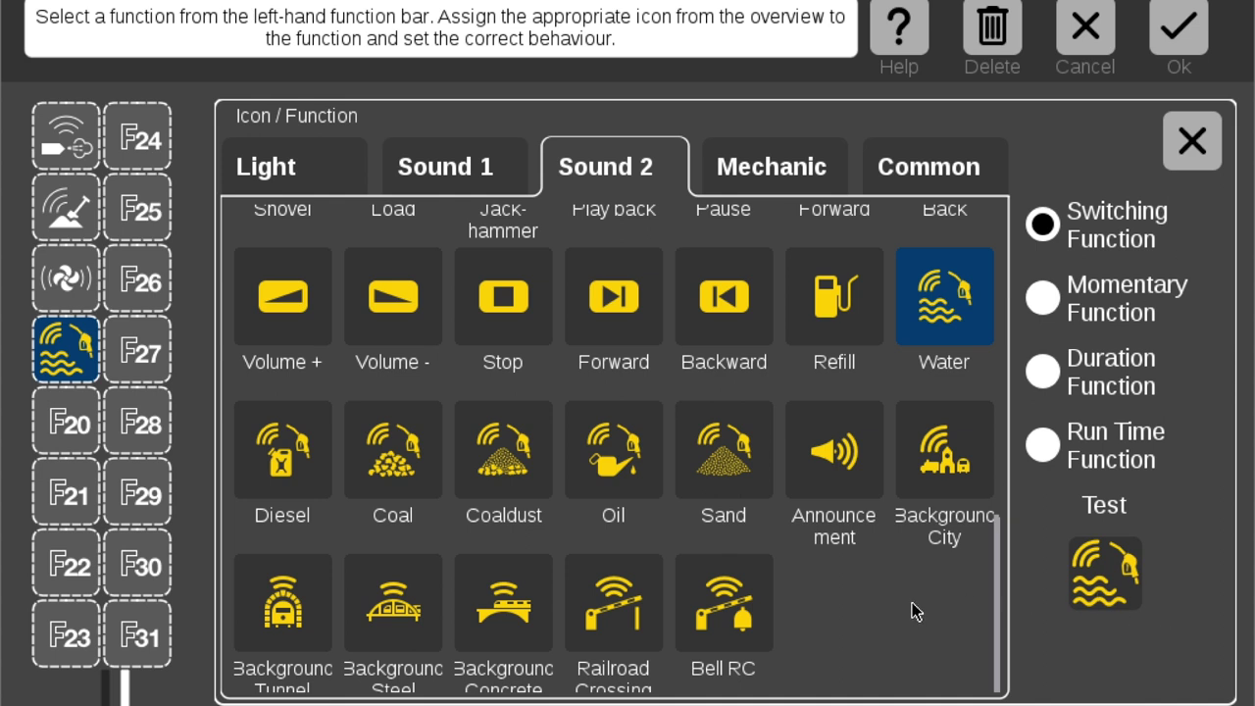
Select F20, test its sound on and off, and check its entry in the ZIMO PDF
{"action": "left_click", "coordinate": [67, 427]}
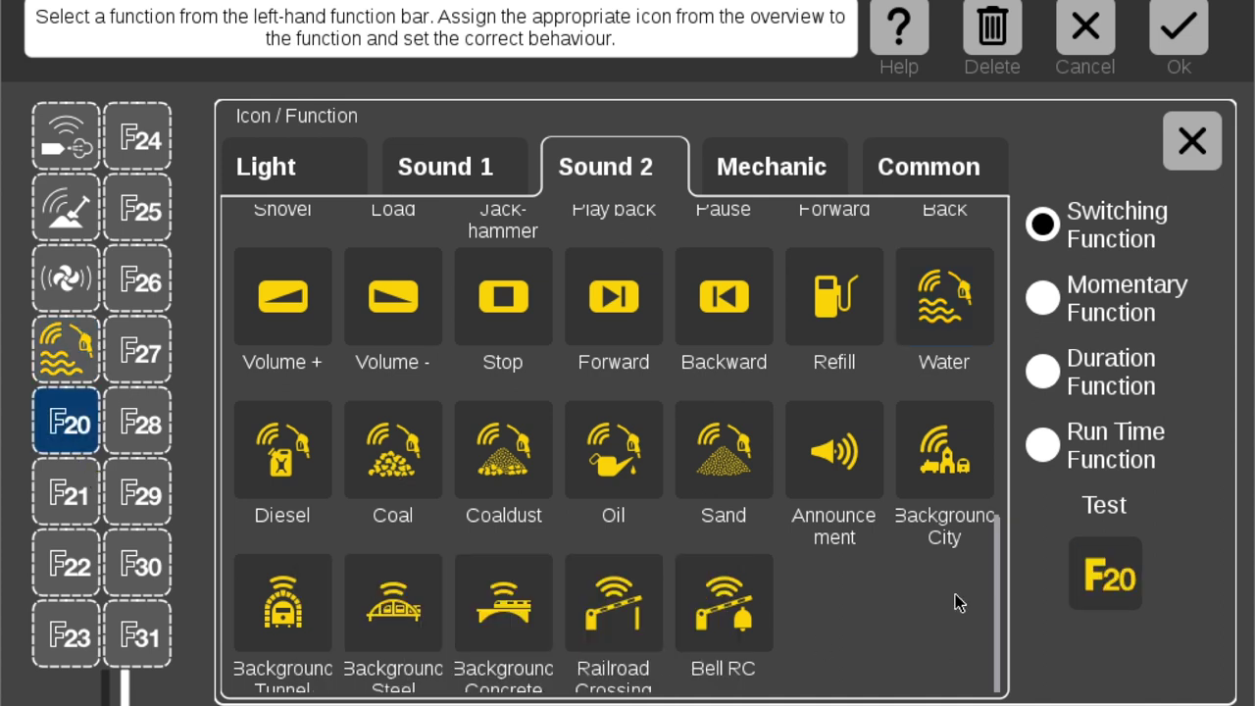
{"action": "left_click", "coordinate": [1100, 579]}
{"action": "left_click", "coordinate": [1100, 578]}
{"action": "left_click", "coordinate": [582, 628]}
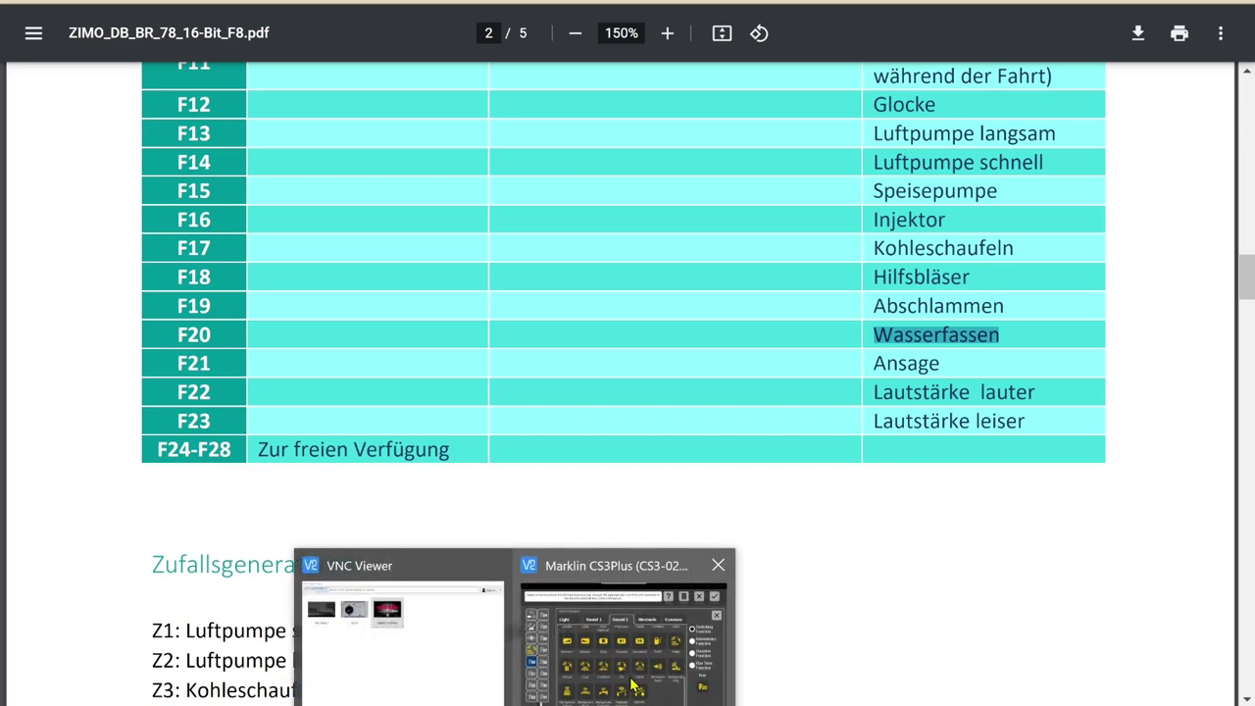
{"action": "left_click", "coordinate": [603, 637]}
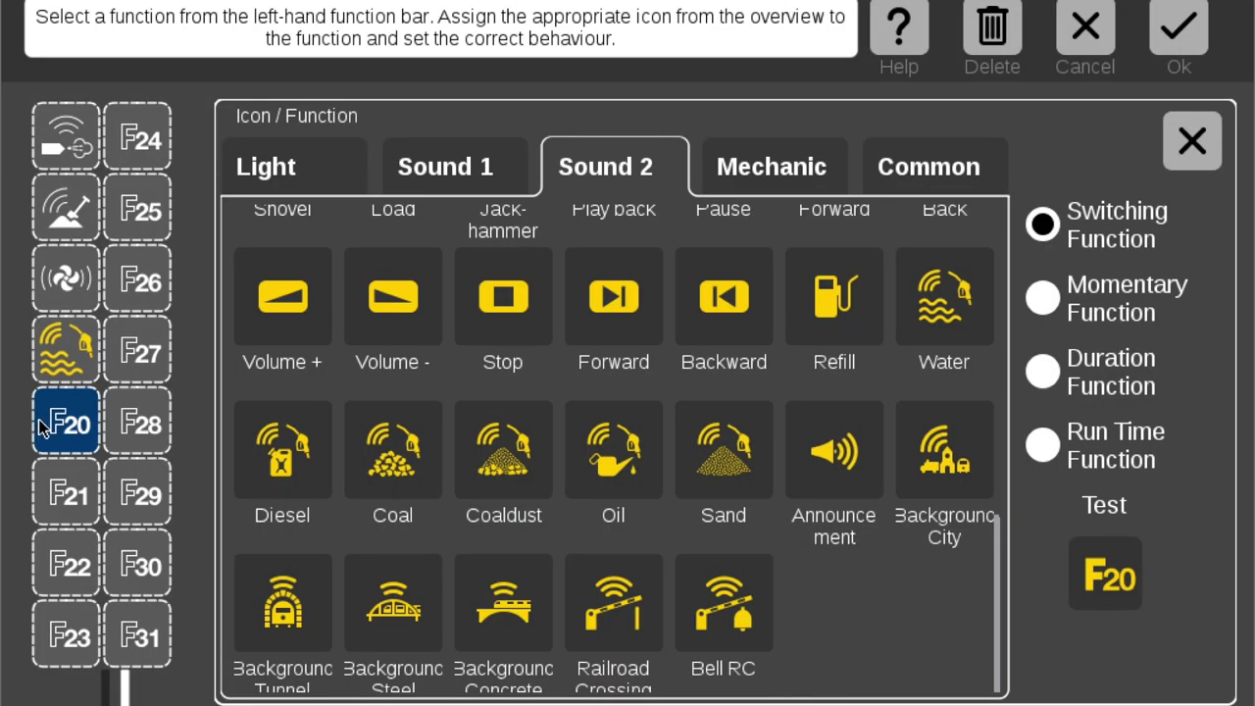
Switch between F19 and F20, then give F20 the Water icon
{"action": "left_click", "coordinate": [61, 370]}
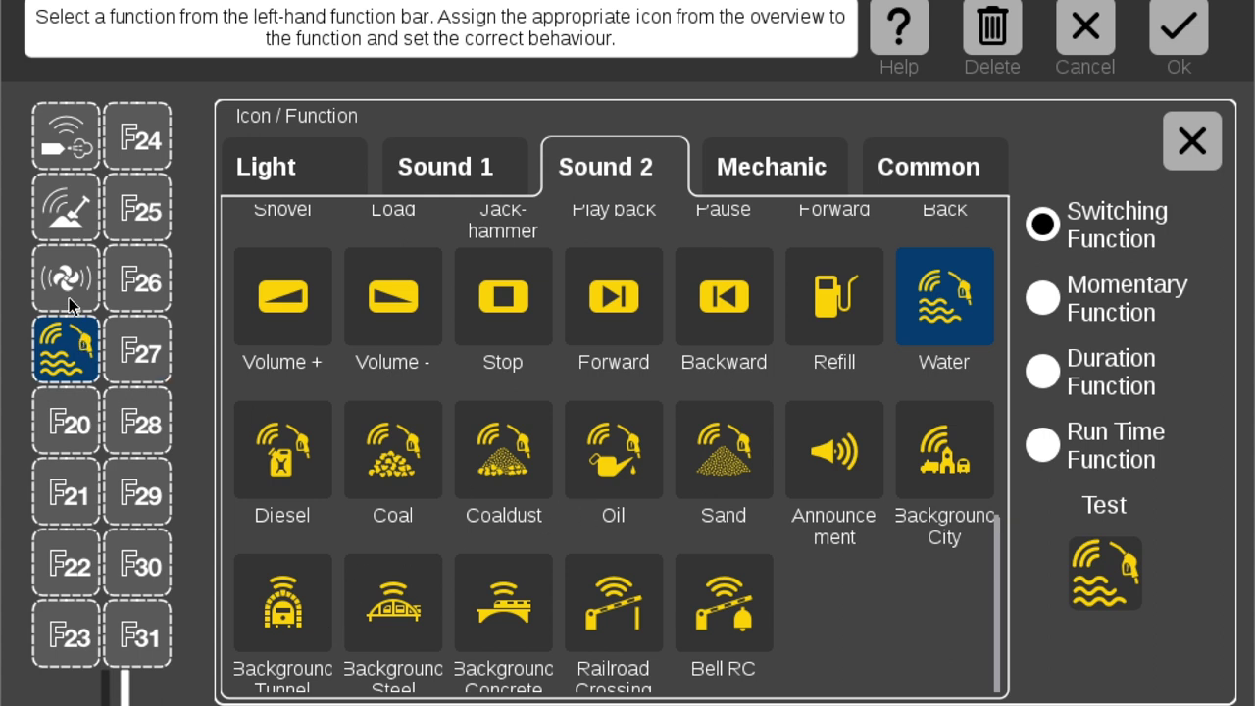
{"action": "left_click", "coordinate": [69, 423]}
{"action": "left_click", "coordinate": [68, 371]}
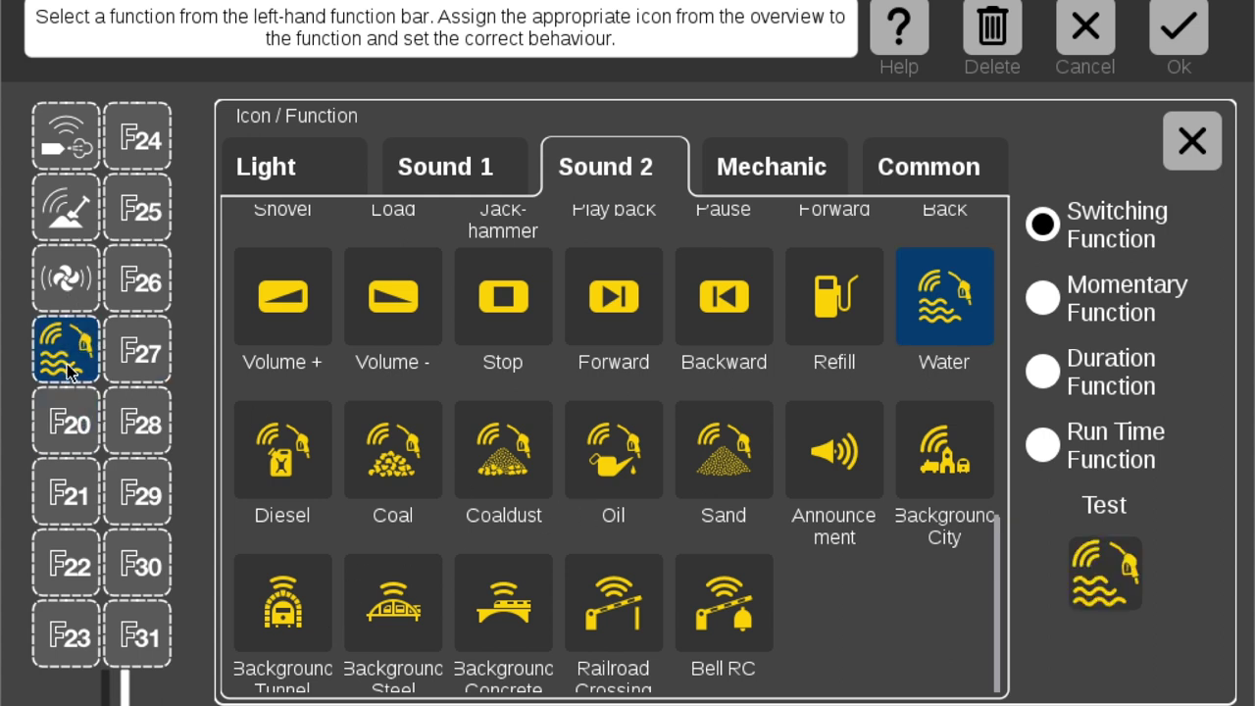
{"action": "left_click", "coordinate": [96, 429]}
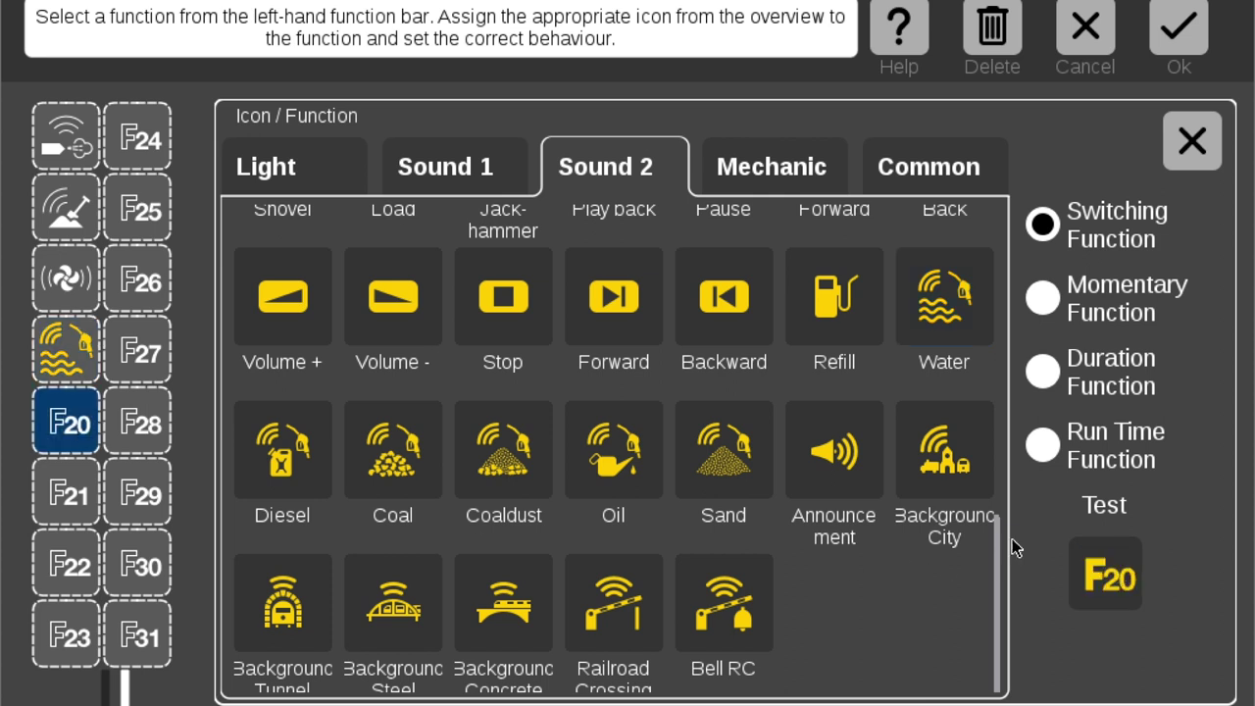
{"action": "left_click", "coordinate": [938, 327]}
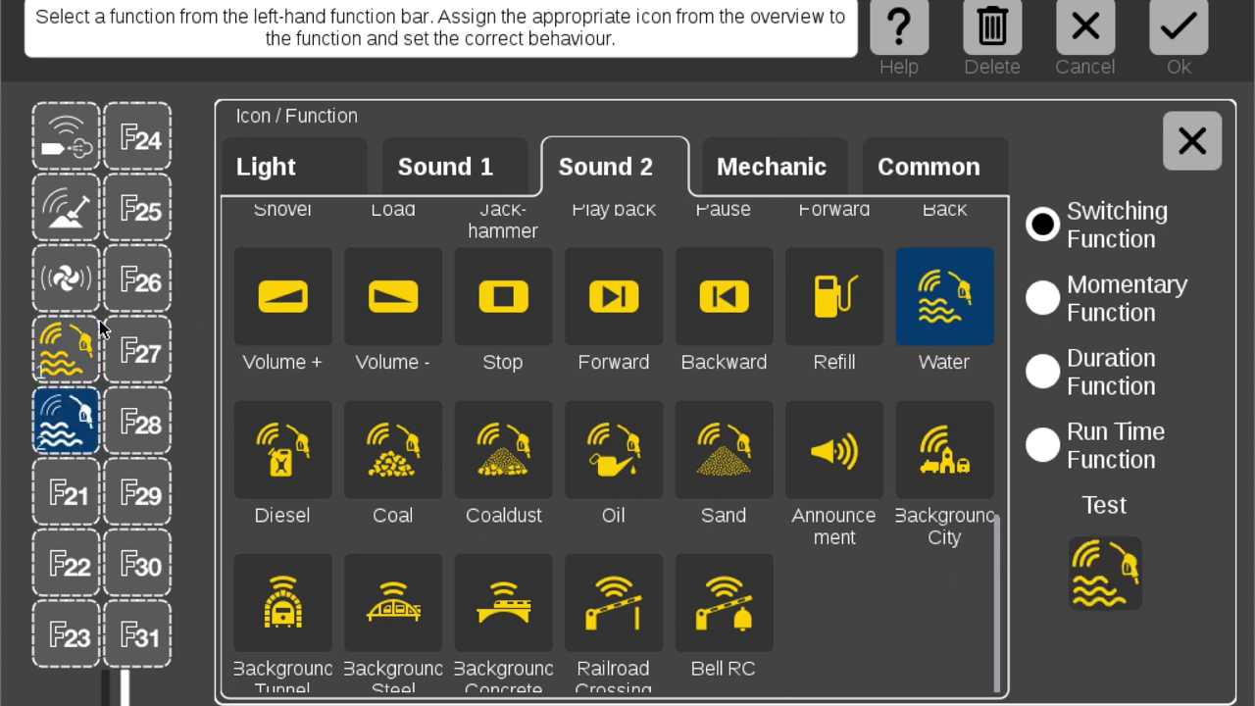
Reassign F19 the Sound 1 Strong Fans icon, then select F21
{"action": "left_click", "coordinate": [62, 353]}
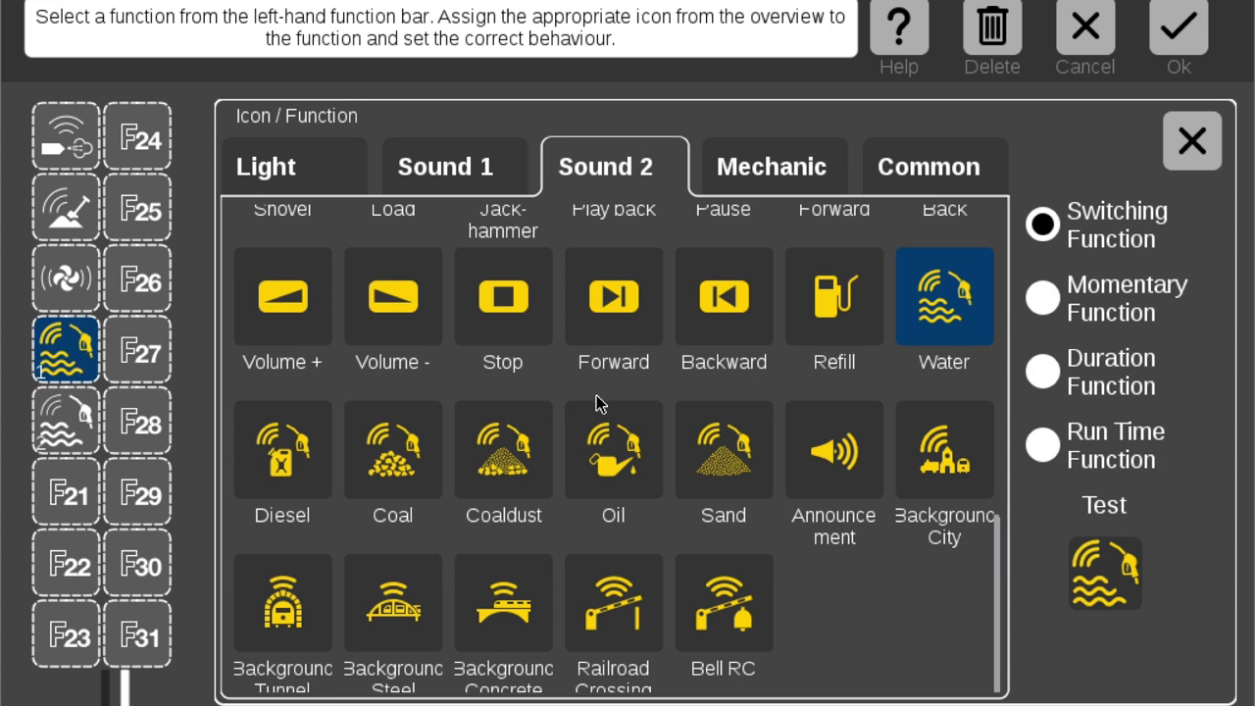
{"action": "left_click", "coordinate": [766, 174]}
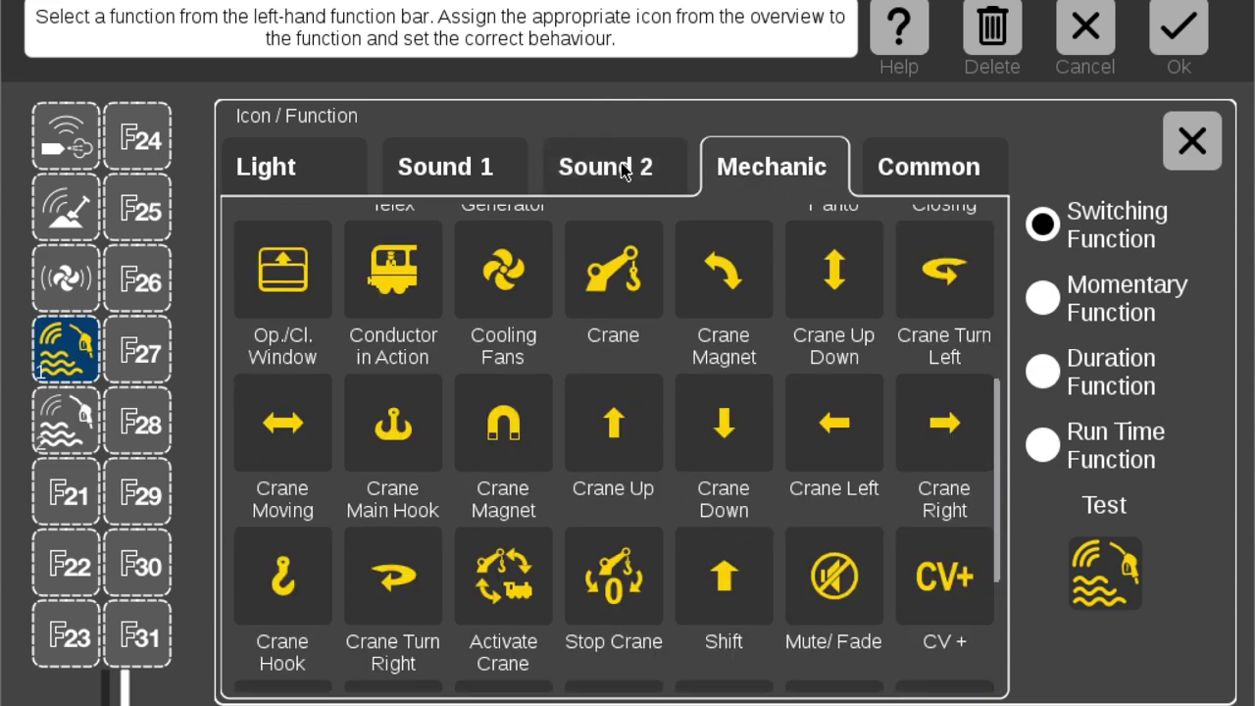
{"action": "scroll", "coordinate": [912, 474], "scroll_direction": "up", "scroll_amount": 2}
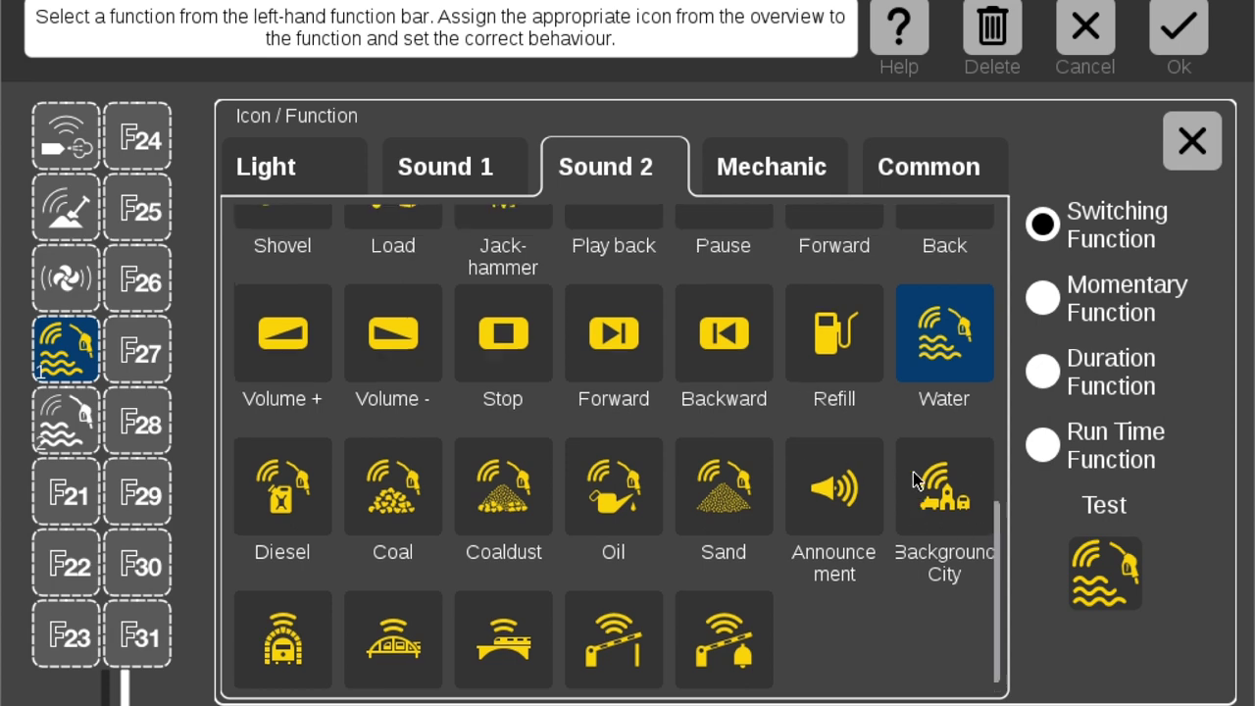
{"action": "scroll", "coordinate": [913, 480], "scroll_direction": "up", "scroll_amount": 5}
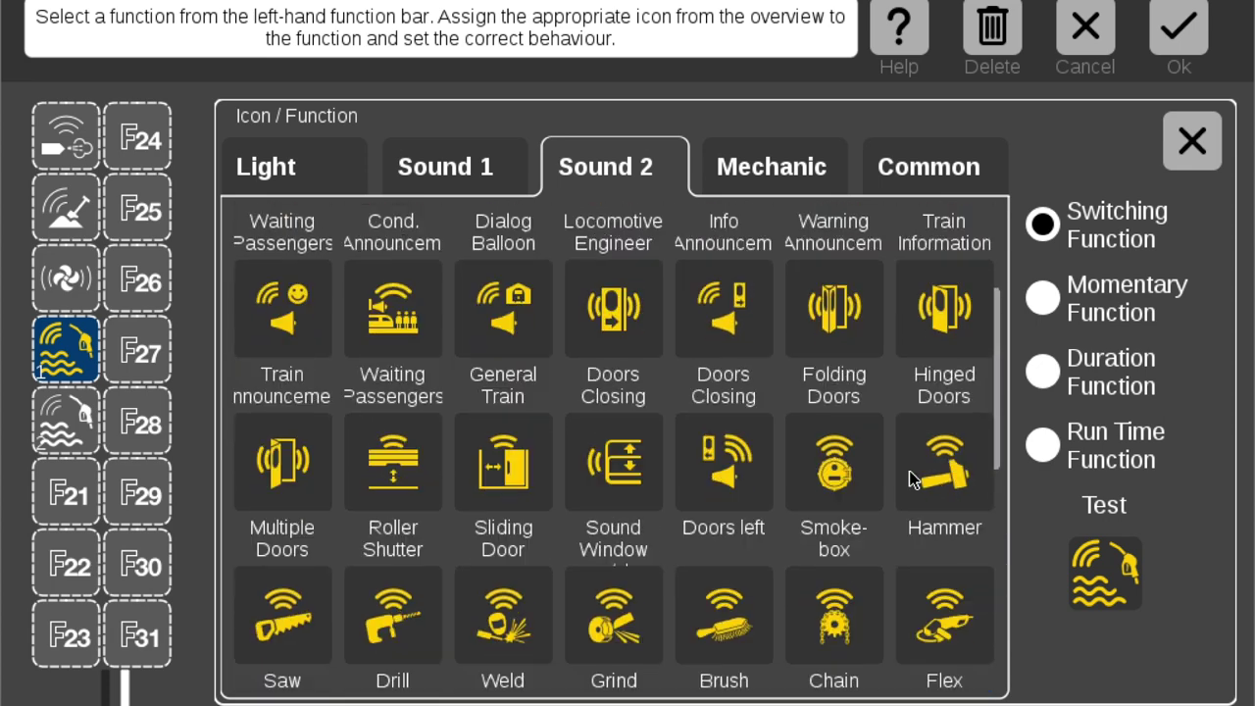
{"action": "scroll", "coordinate": [911, 478], "scroll_direction": "up", "scroll_amount": 2}
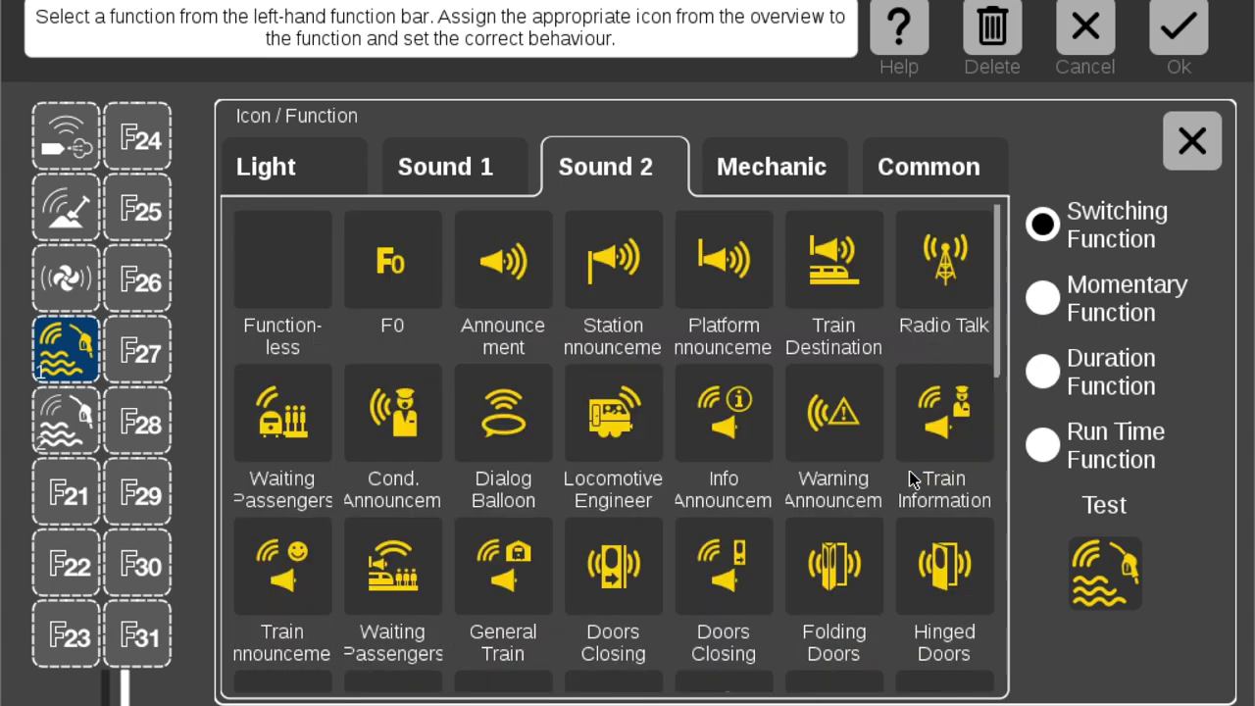
{"action": "left_click", "coordinate": [484, 189]}
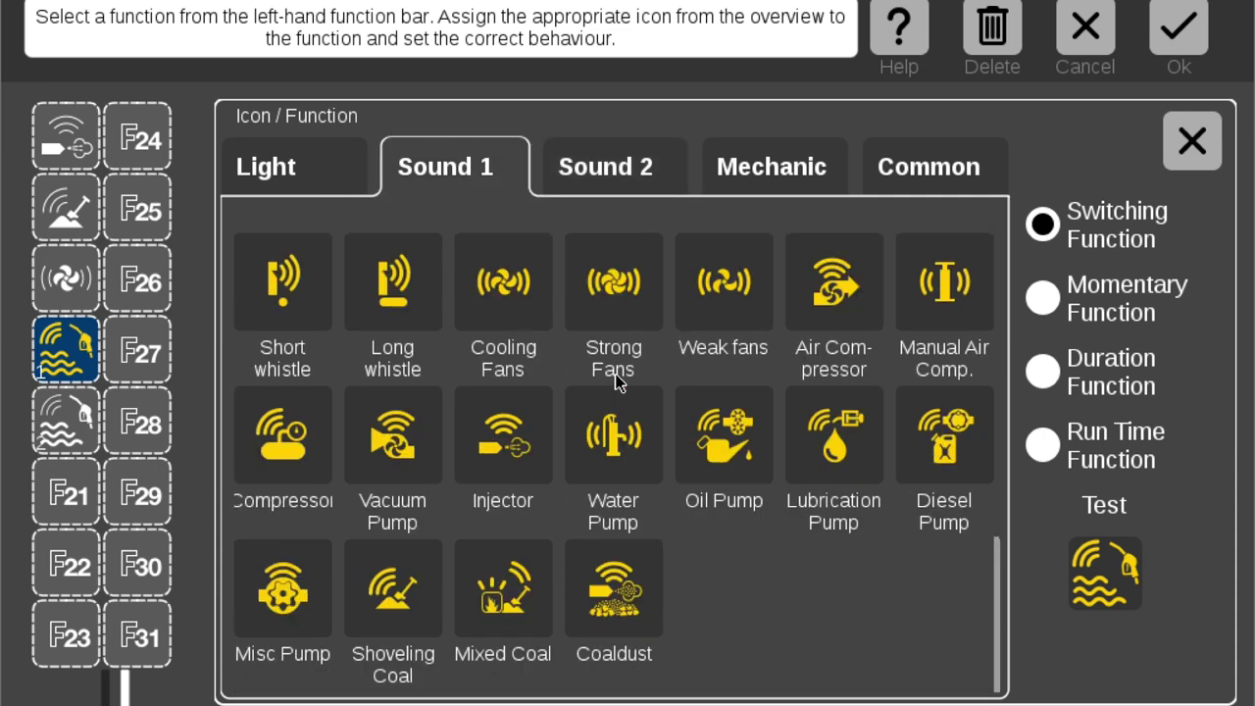
{"action": "scroll", "coordinate": [615, 378], "scroll_direction": "up", "scroll_amount": 1}
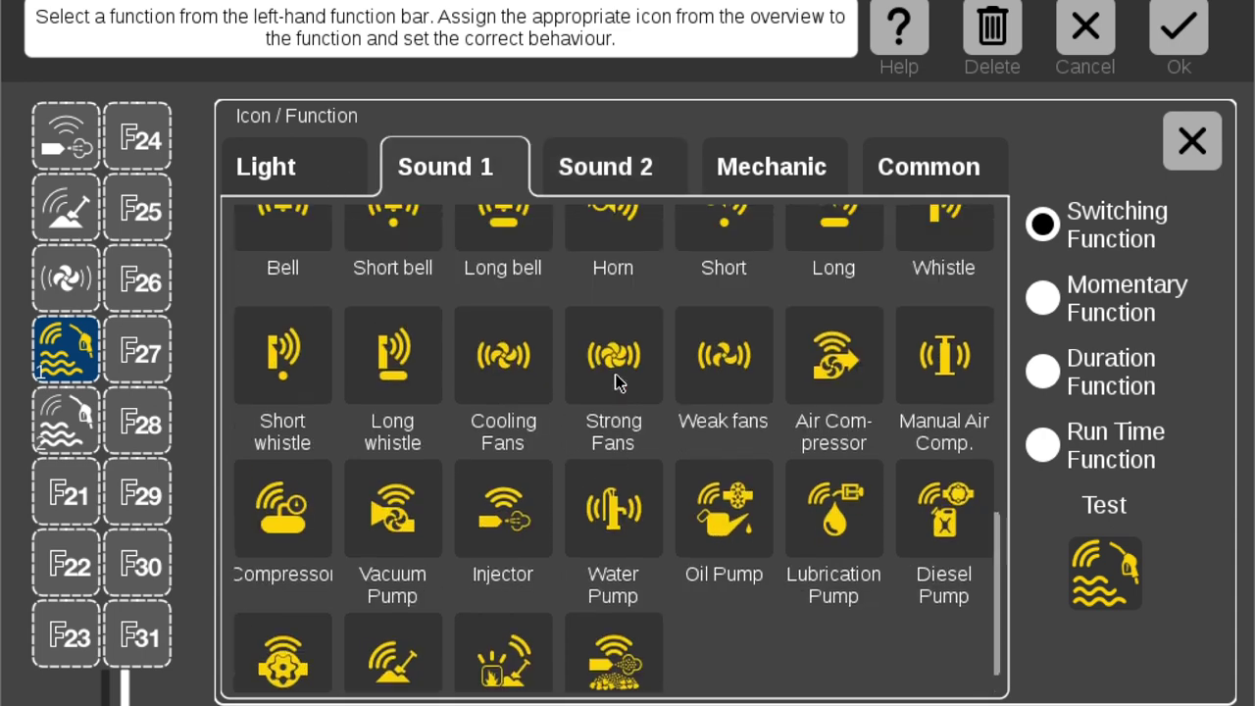
{"action": "left_click", "coordinate": [610, 387]}
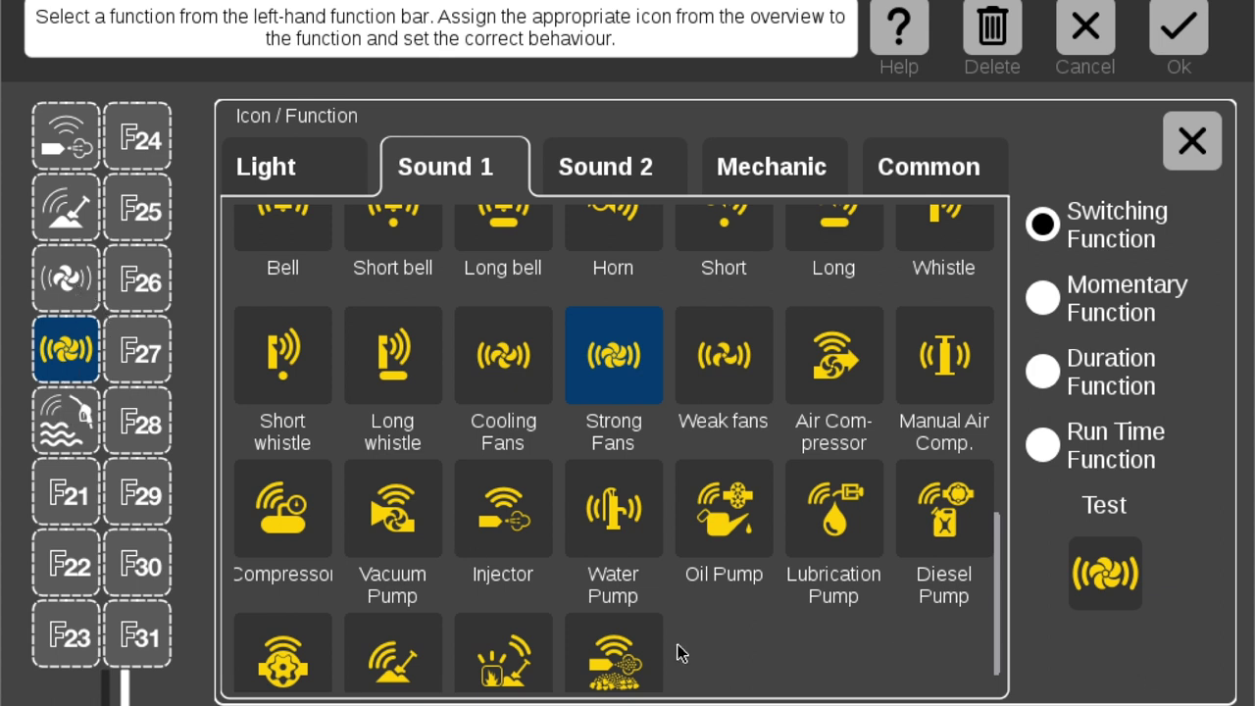
{"action": "left_click", "coordinate": [70, 503]}
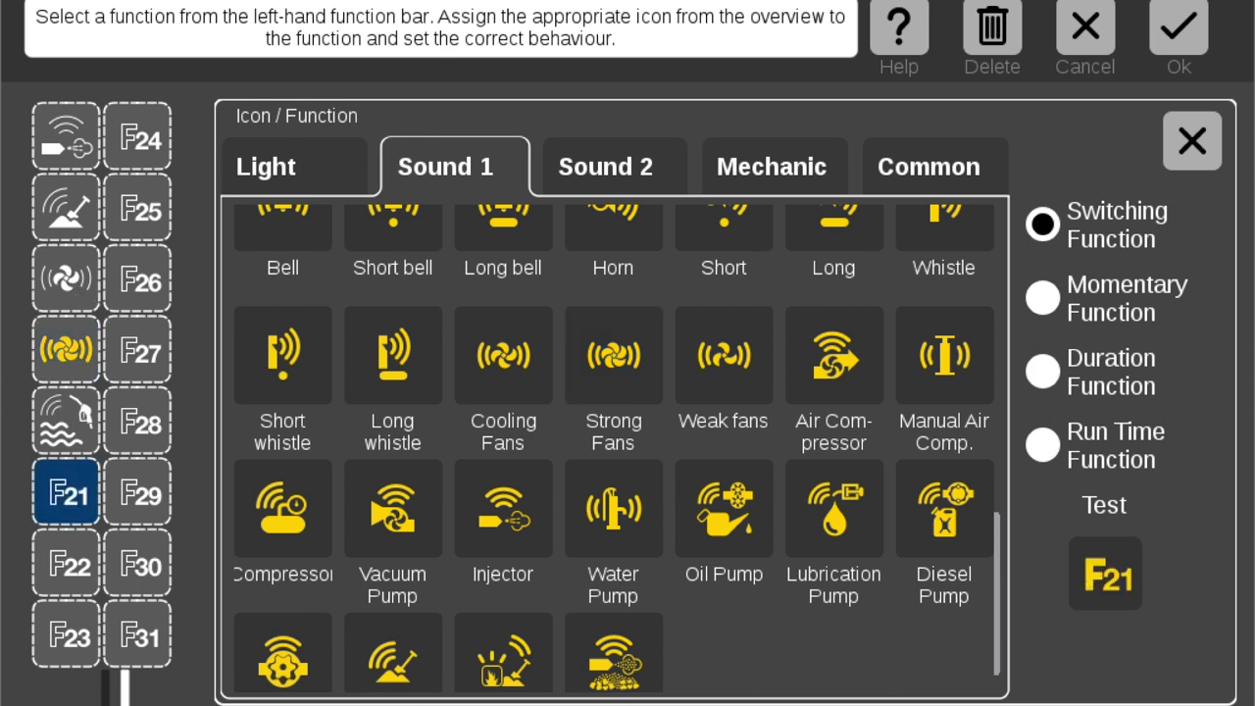
Highlight Ansage in the F21 row of the ZIMO PDF, then return to the Central Station
{"action": "mouse_move", "coordinate": [515, 702]}
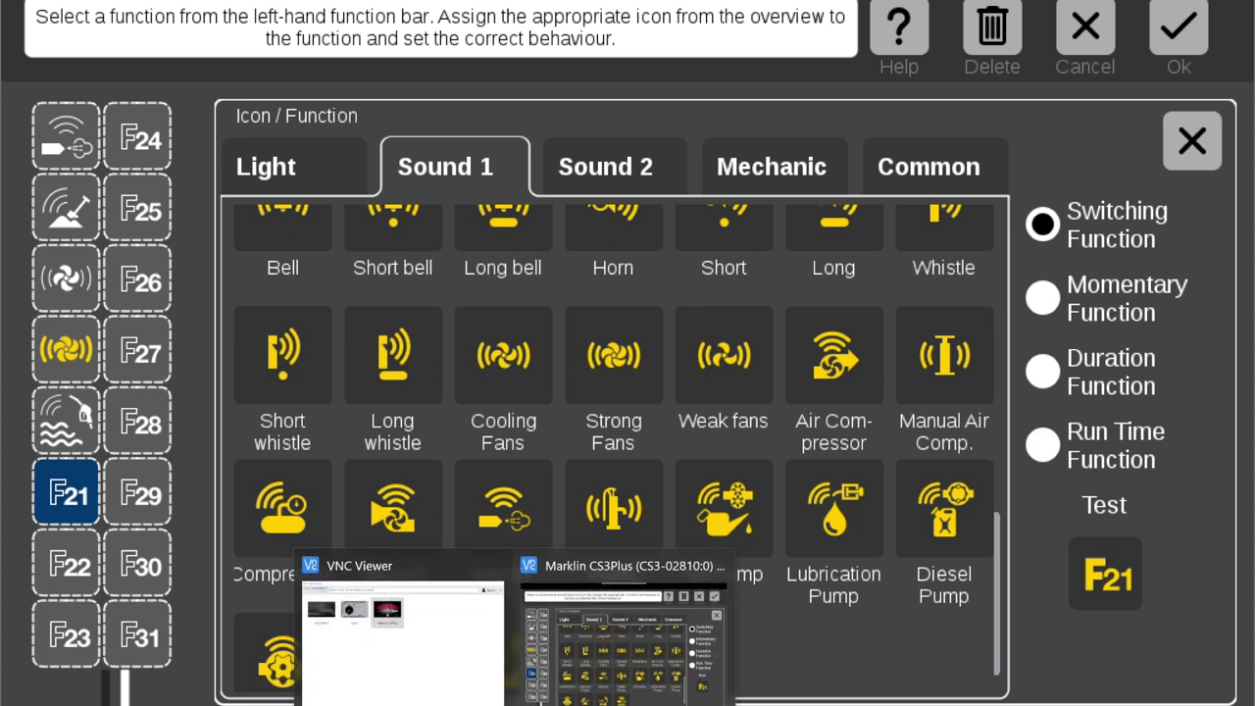
{"action": "mouse_move", "coordinate": [475, 702]}
{"action": "left_click", "coordinate": [579, 667]}
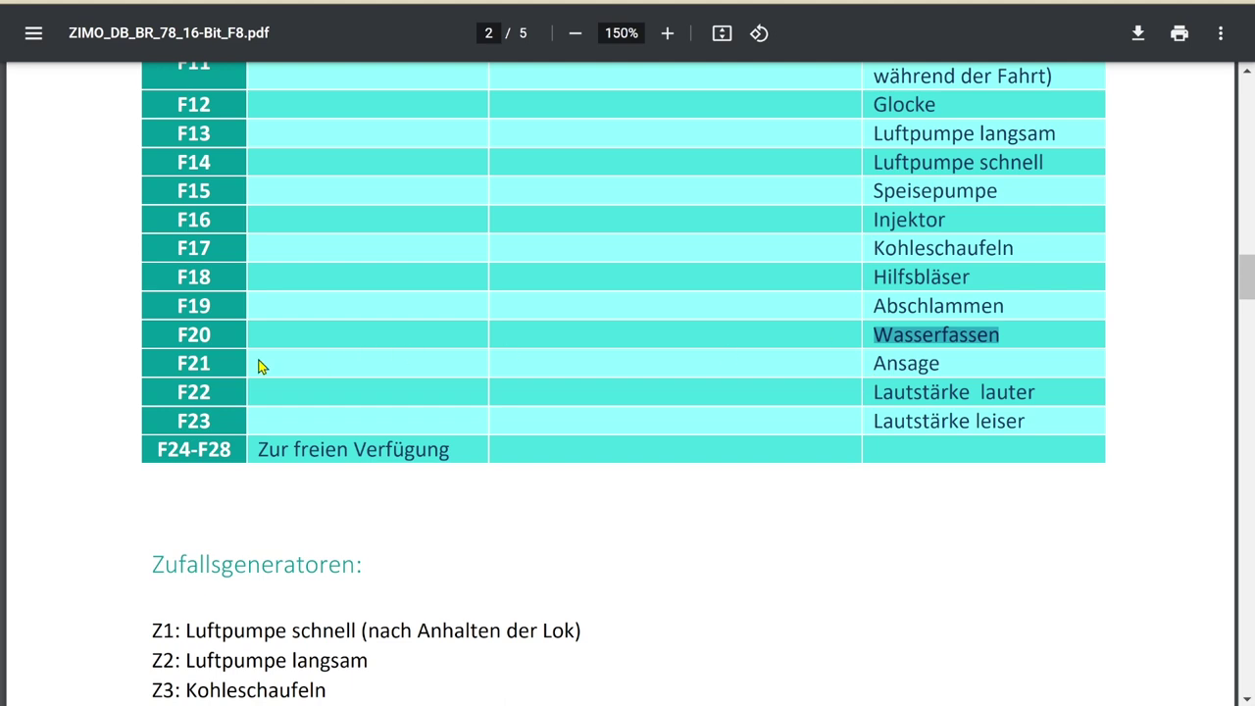
{"action": "mouse_move", "coordinate": [878, 364]}
{"action": "left_mouse_down"}
{"action": "mouse_move", "coordinate": [998, 360]}
{"action": "mouse_move", "coordinate": [939, 364]}
{"action": "left_mouse_up"}
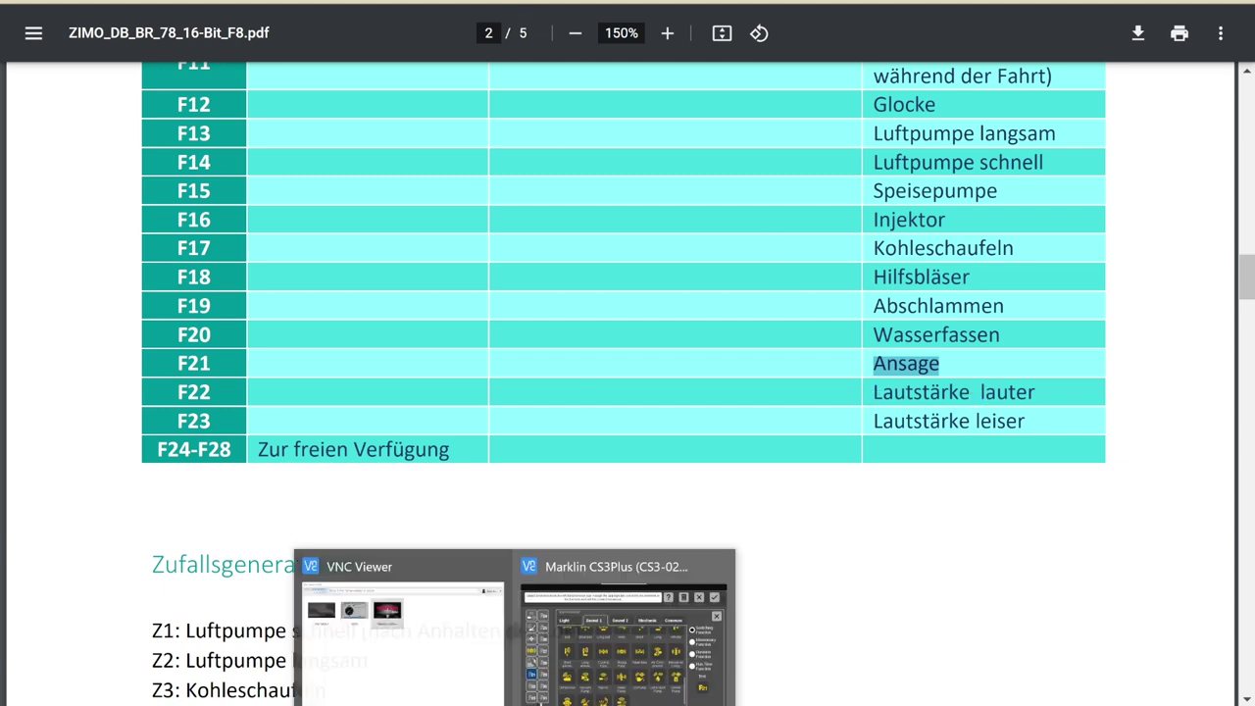
{"action": "left_click", "coordinate": [708, 596]}
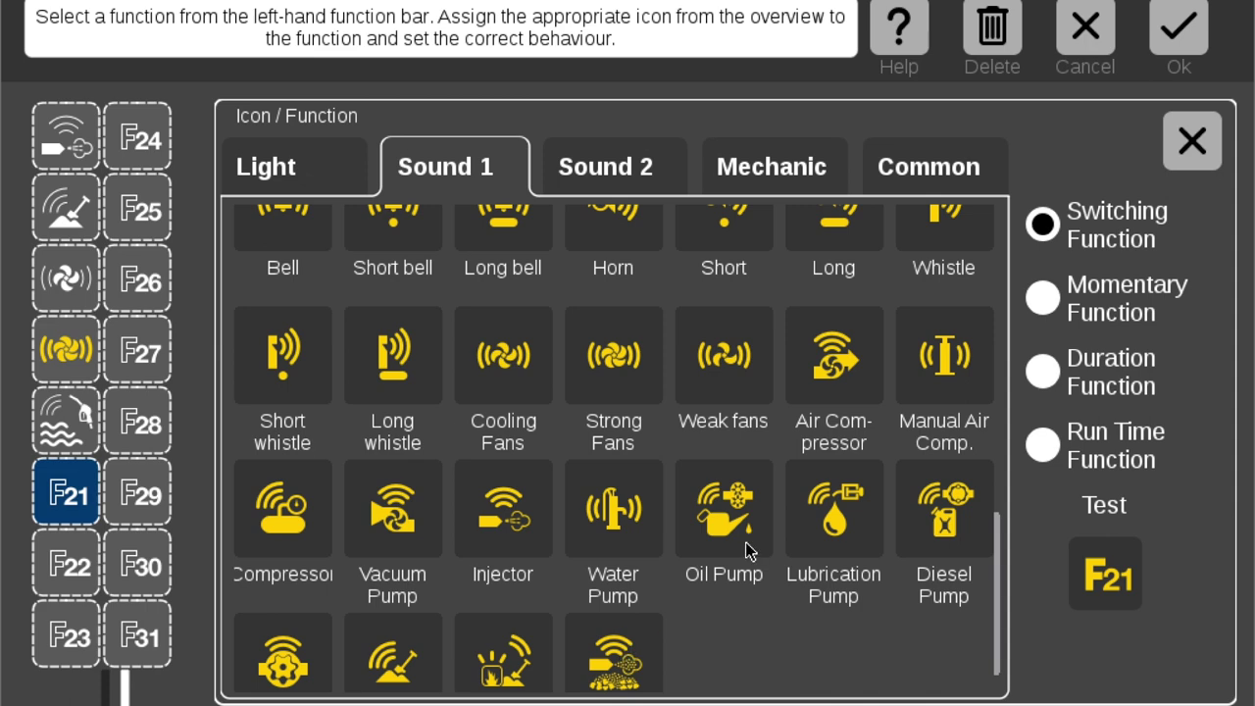
Assign the Common 'Announcement' icon to F21 and try the function
{"action": "scroll", "coordinate": [888, 241], "scroll_direction": "up", "scroll_amount": 1}
{"action": "left_click", "coordinate": [919, 169]}
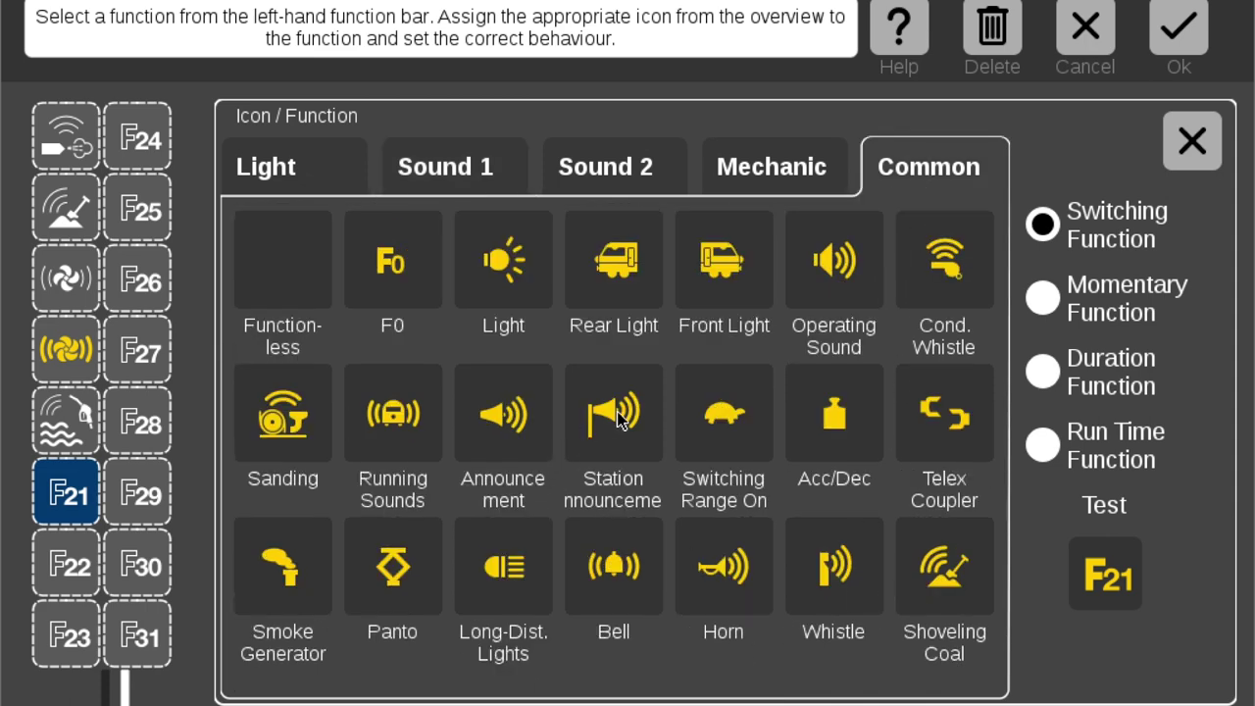
{"action": "left_click", "coordinate": [506, 420]}
{"action": "left_click", "coordinate": [1114, 586]}
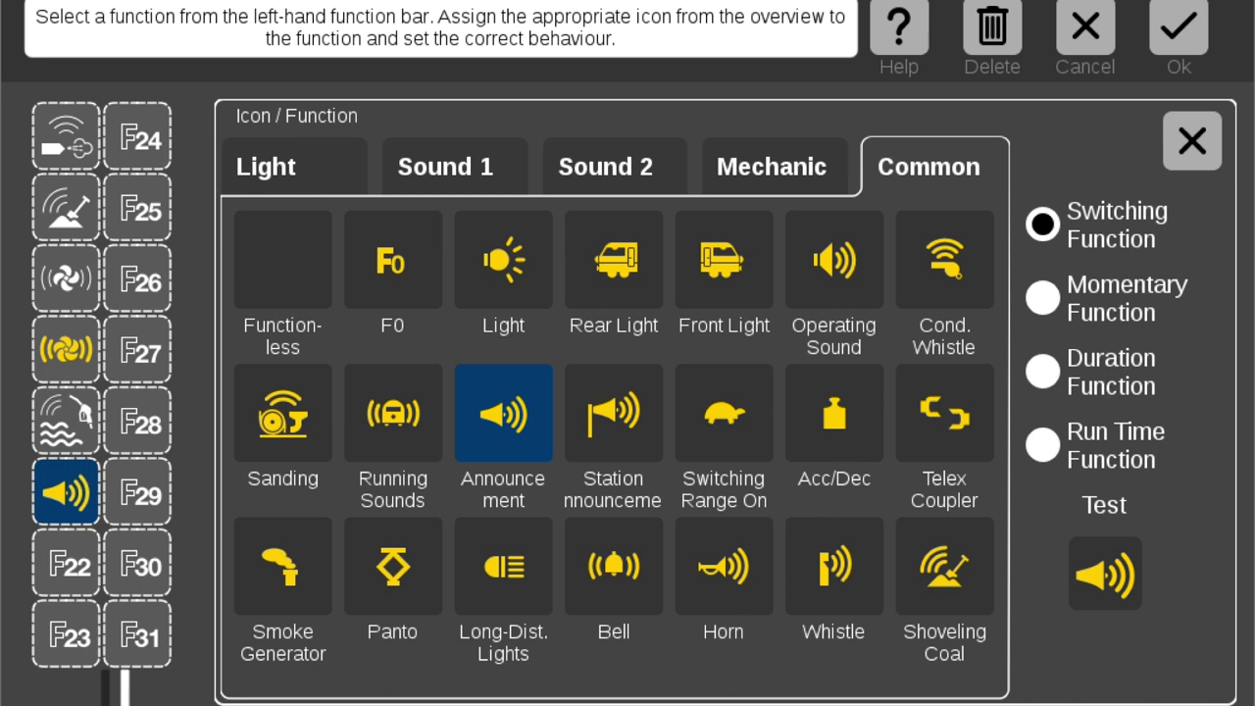
Highlight 'Lautstärke lauter' in the F22 row of the ZIMO PDF, then return to the CS3 window
{"action": "mouse_move", "coordinate": [549, 696]}
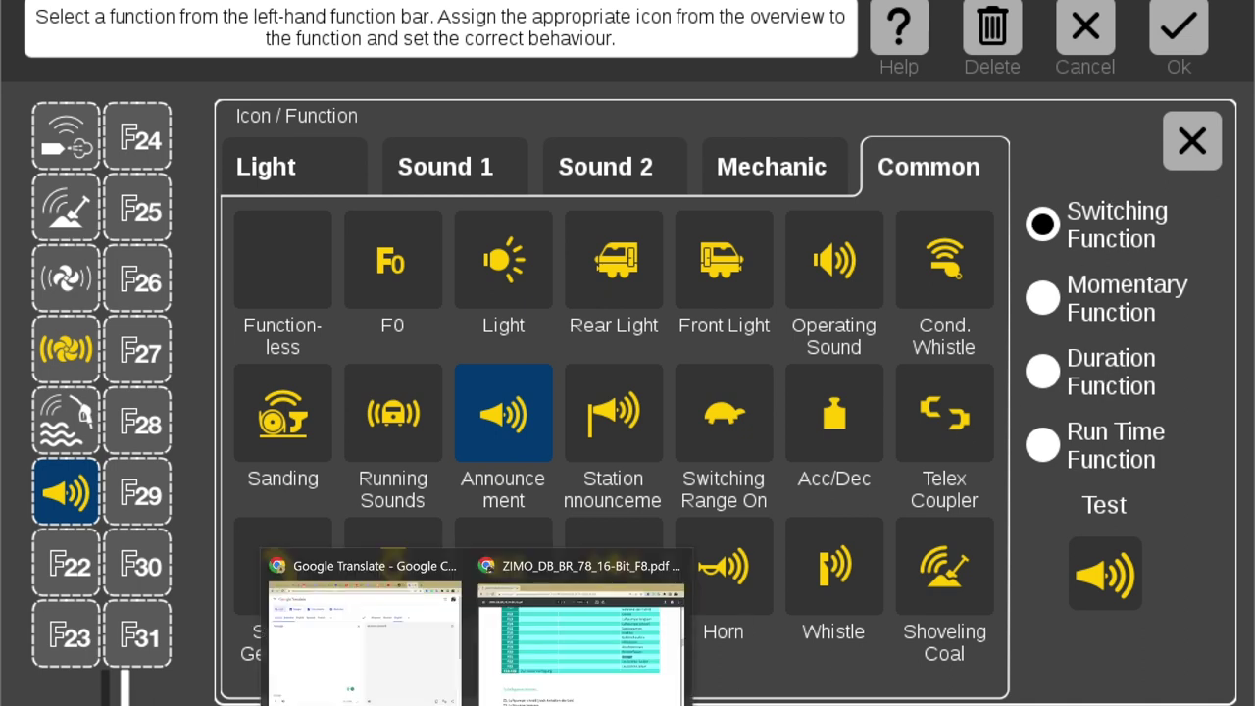
{"action": "left_click", "coordinate": [595, 683]}
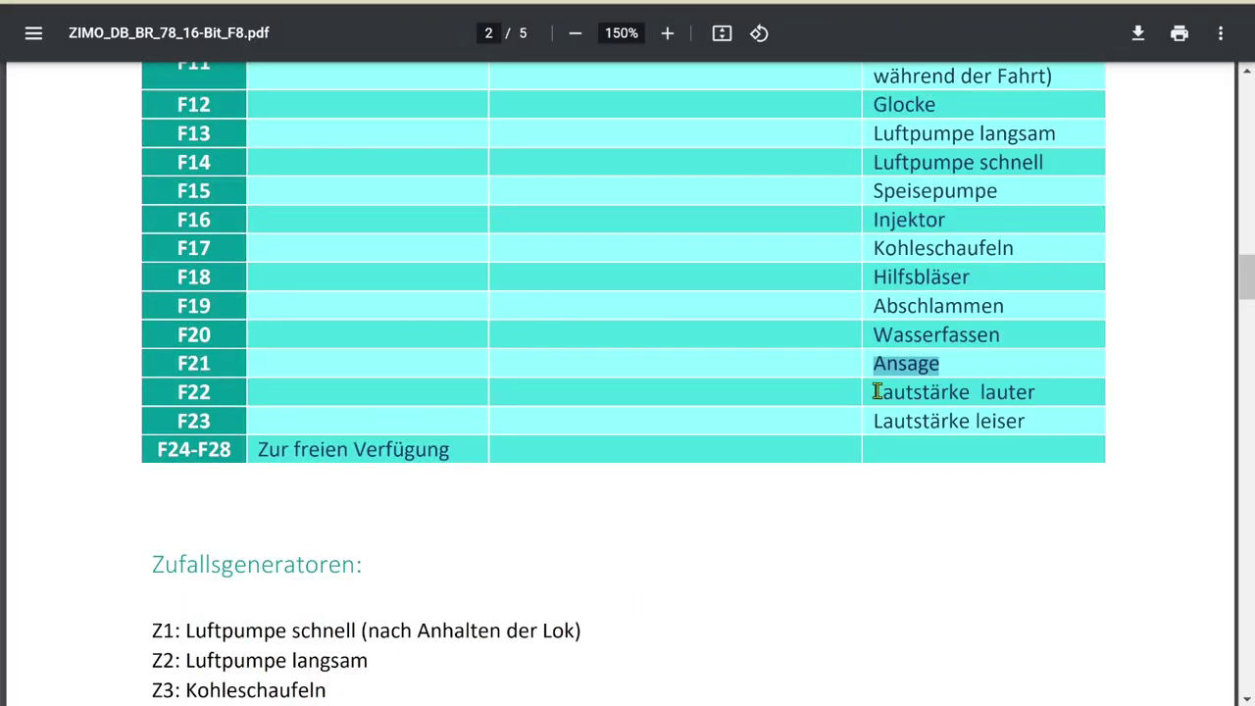
{"action": "mouse_move", "coordinate": [874, 393]}
{"action": "left_mouse_down"}
{"action": "mouse_move", "coordinate": [1075, 392]}
{"action": "mouse_move", "coordinate": [1031, 398]}
{"action": "left_mouse_up"}
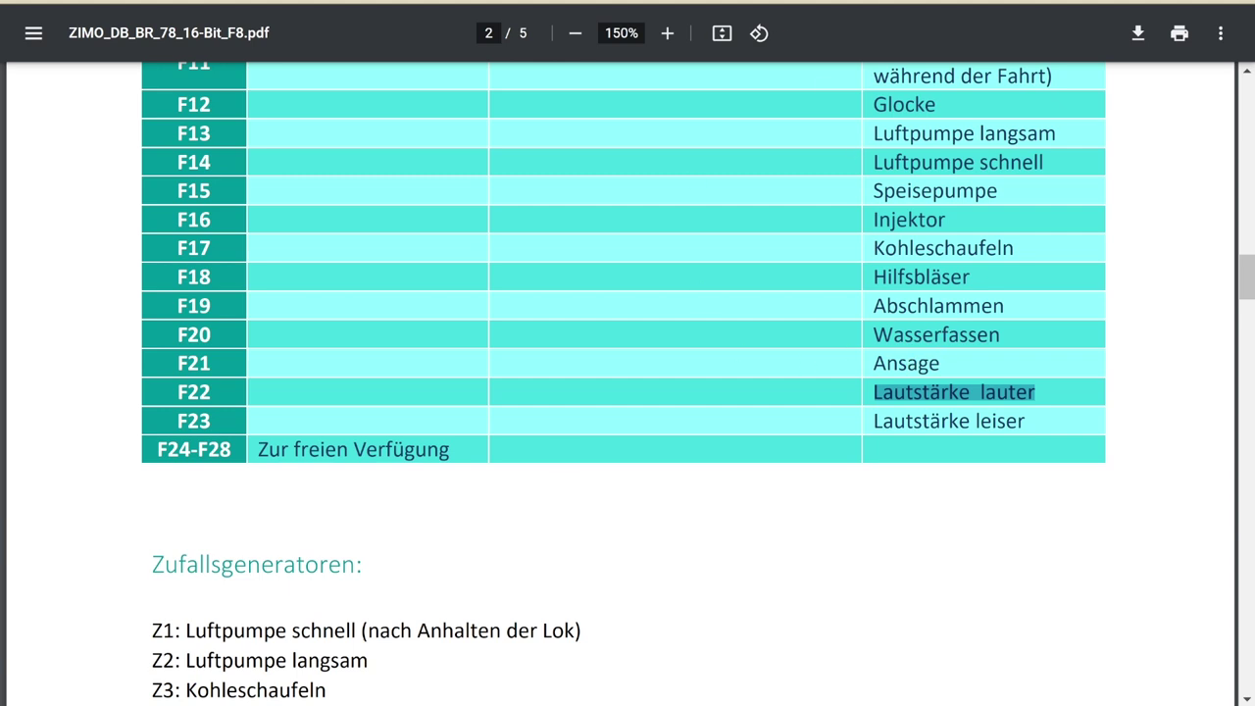
{"action": "left_click", "coordinate": [637, 637]}
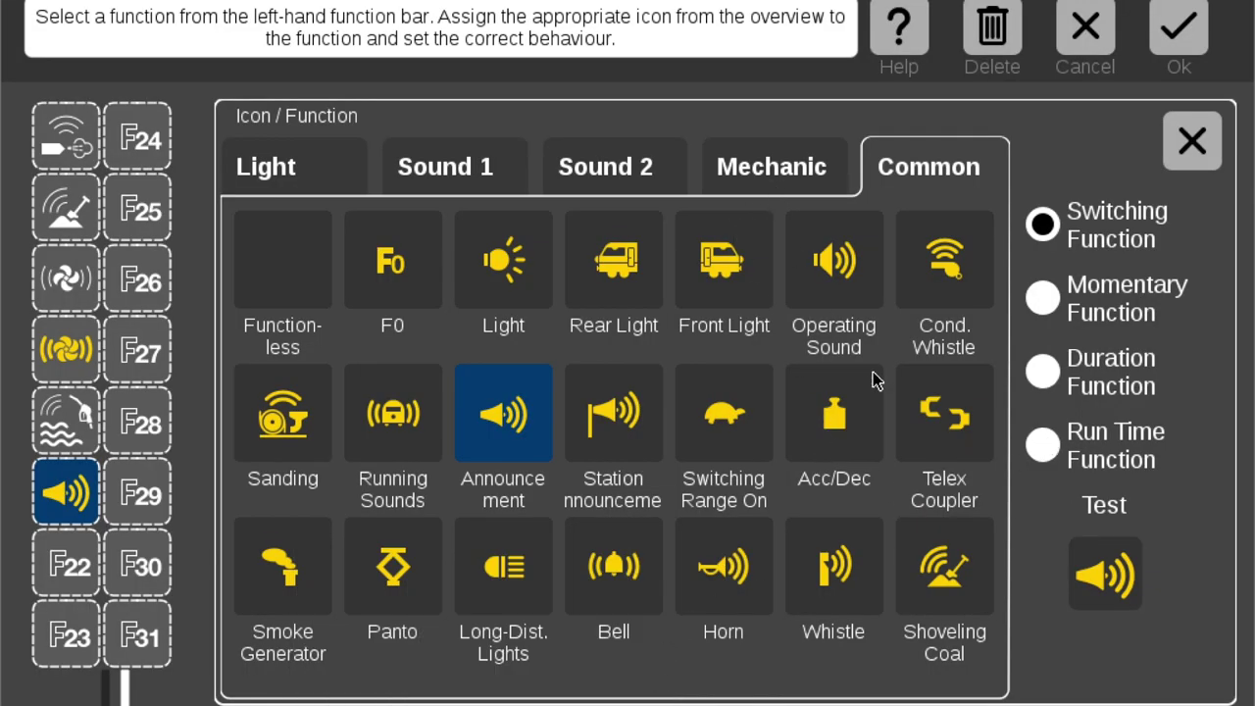
From the Sound 2 icons, give F21 'Volume +' and F22 'Volume -'
{"action": "left_click", "coordinate": [592, 165]}
{"action": "scroll", "coordinate": [551, 534], "scroll_direction": "down", "scroll_amount": 5}
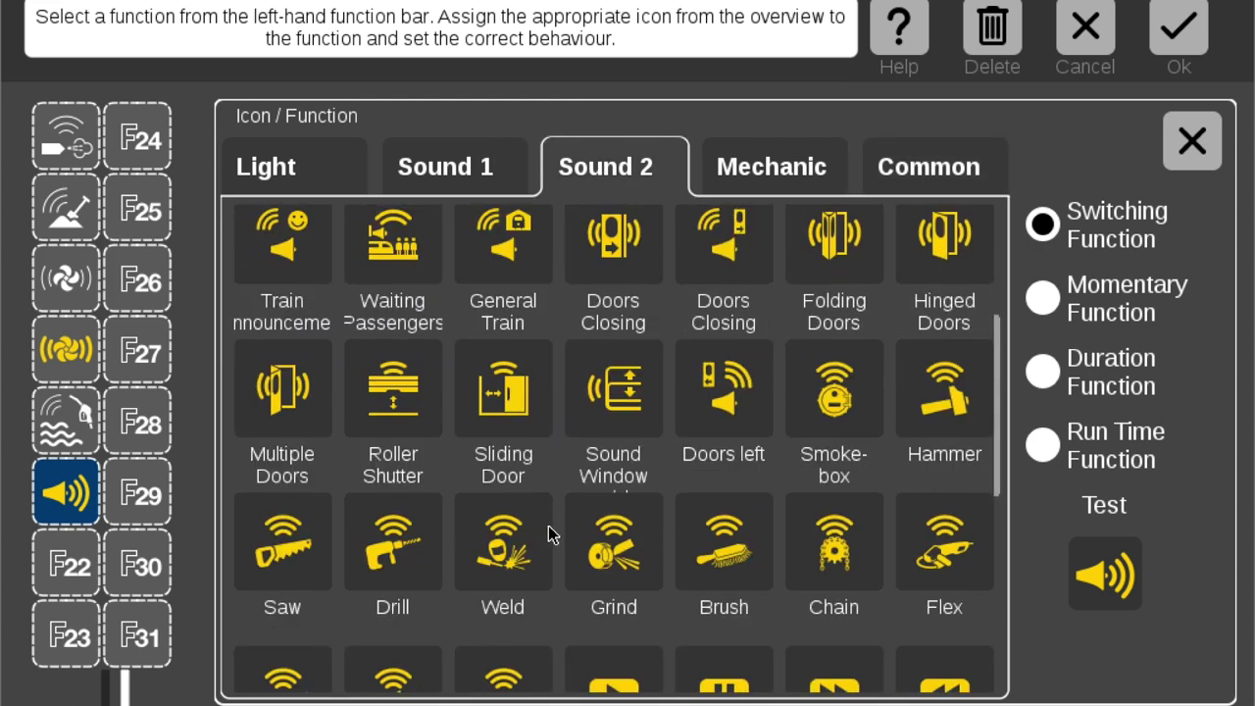
{"action": "scroll", "coordinate": [548, 526], "scroll_direction": "down", "scroll_amount": 2}
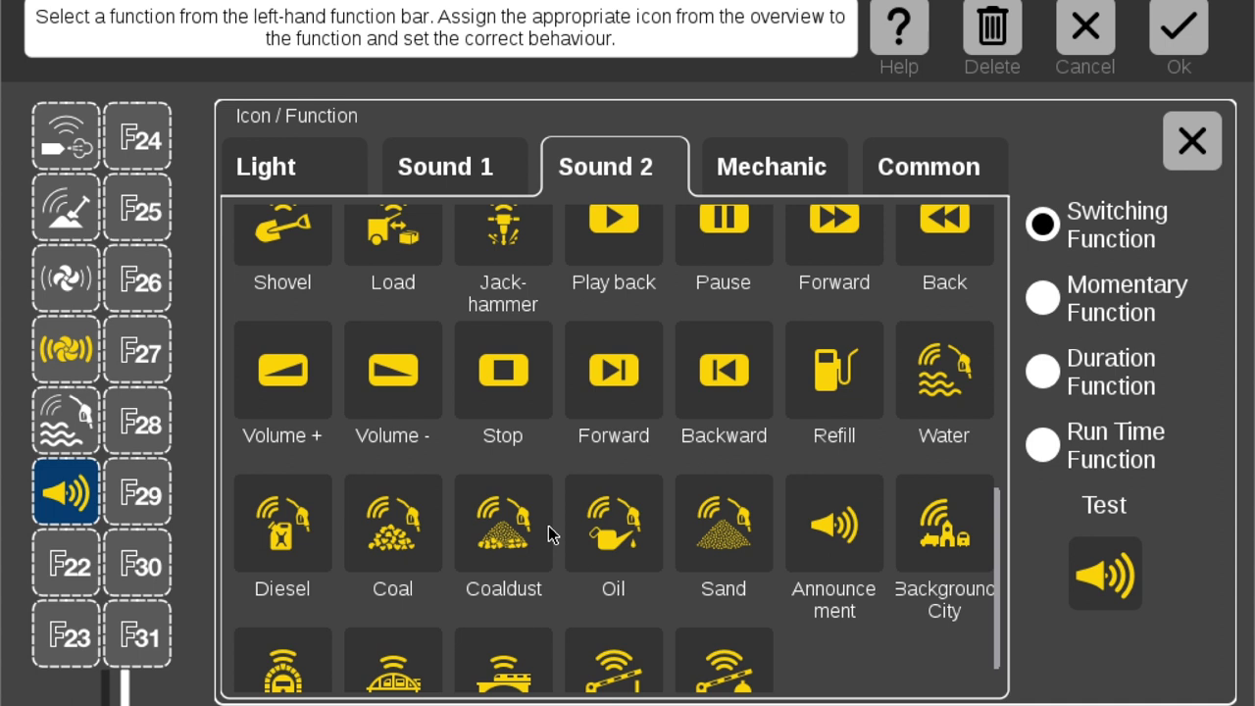
{"action": "left_click", "coordinate": [305, 380]}
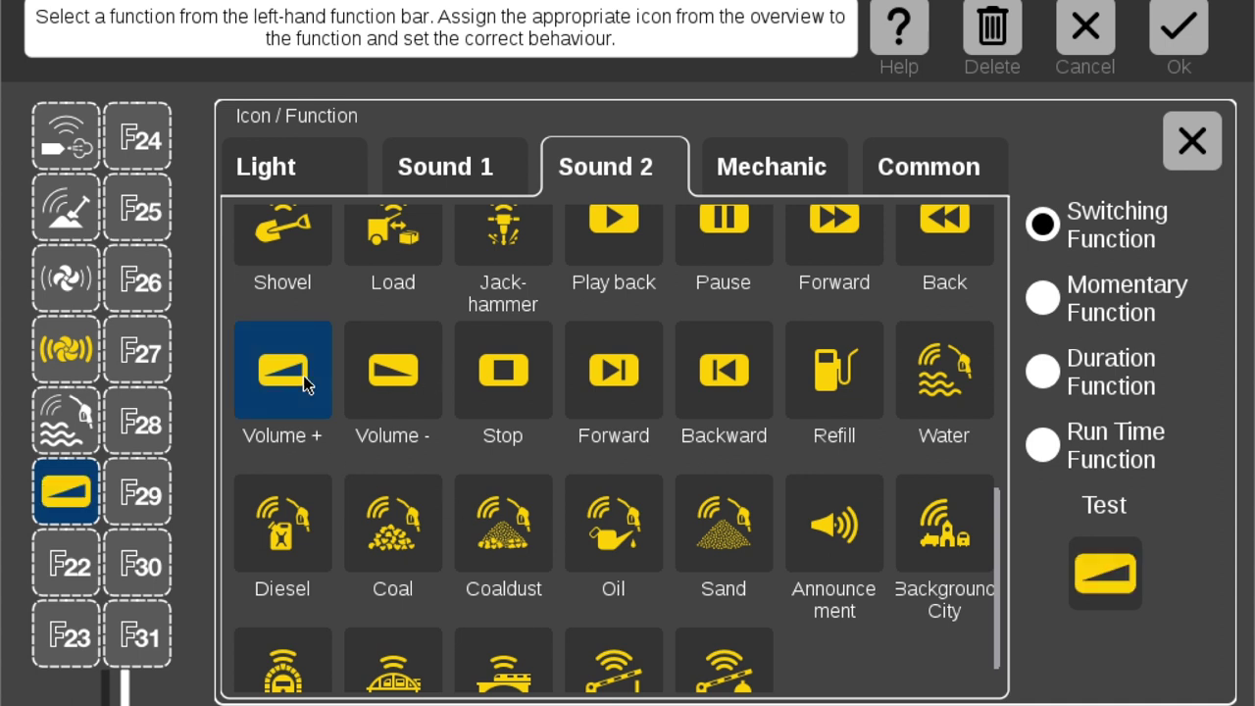
{"action": "left_click", "coordinate": [78, 566]}
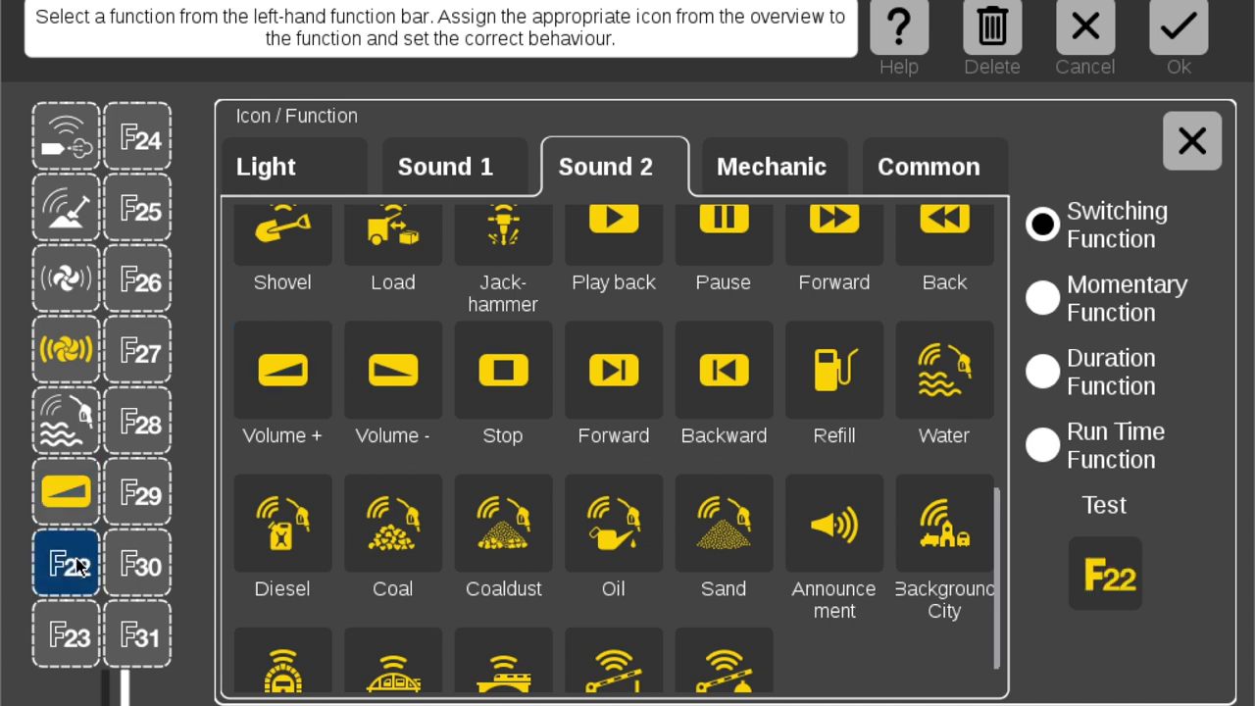
{"action": "left_click", "coordinate": [393, 397]}
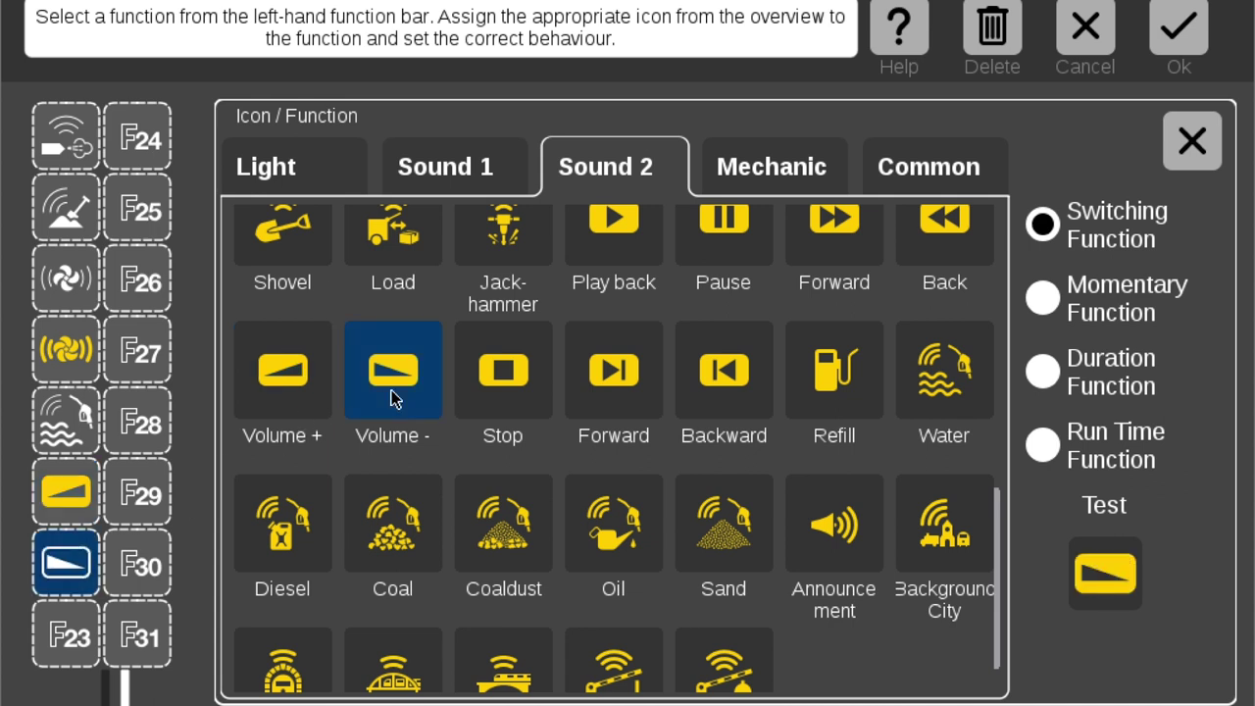
Test F22's volume-down function several times, then check F21's icon
{"action": "left_click", "coordinate": [1107, 579]}
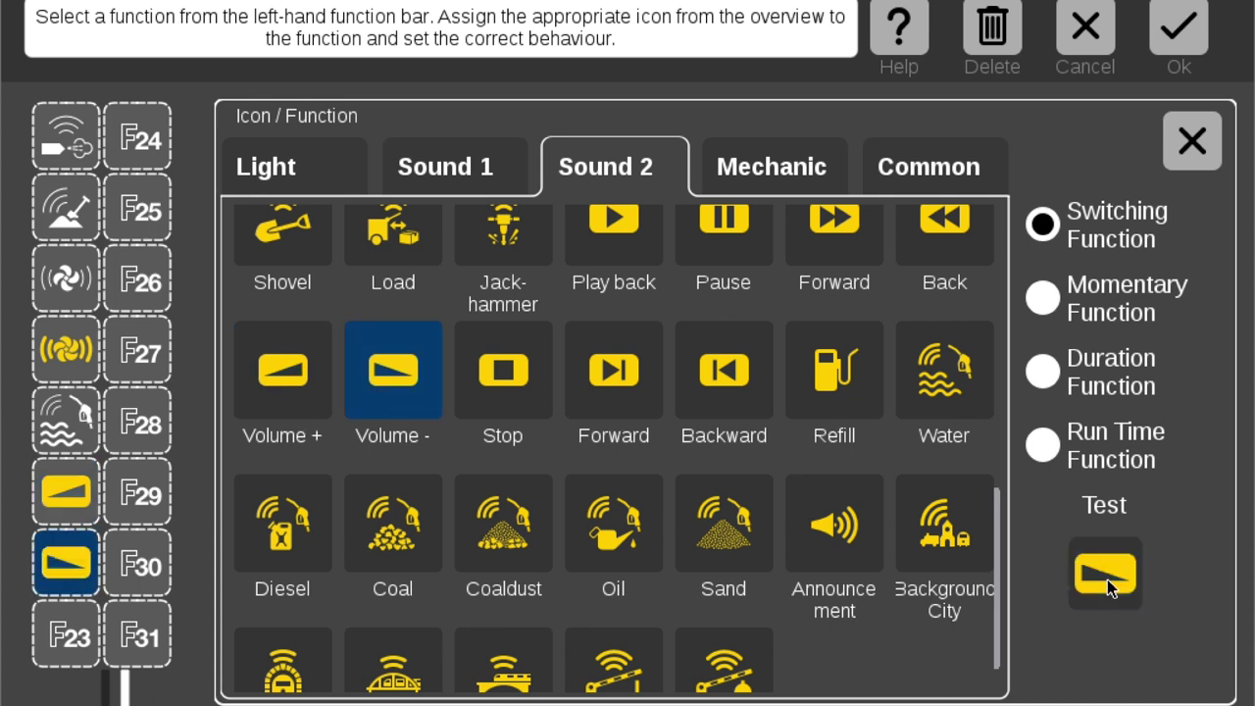
{"action": "left_click", "coordinate": [1107, 579]}
{"action": "left_click", "coordinate": [1107, 579]}
{"action": "left_click", "coordinate": [1107, 579]}
{"action": "left_click", "coordinate": [1107, 580]}
{"action": "left_click", "coordinate": [1107, 580]}
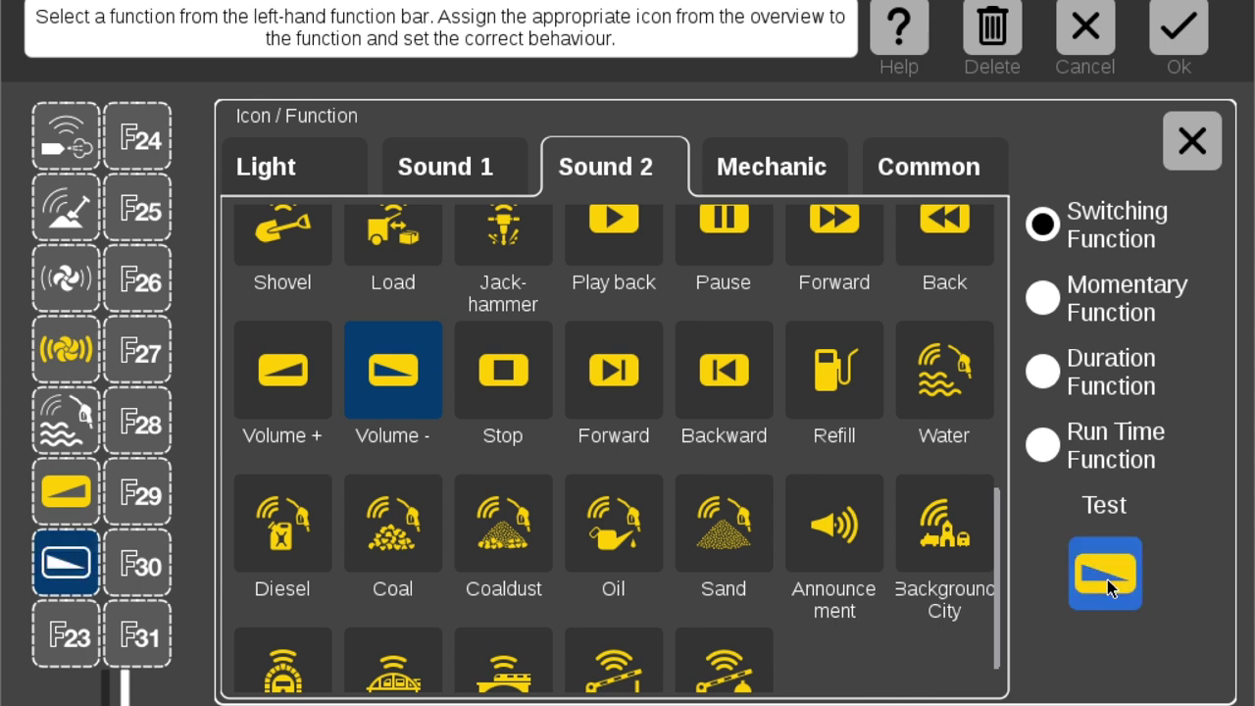
{"action": "left_click", "coordinate": [1107, 579]}
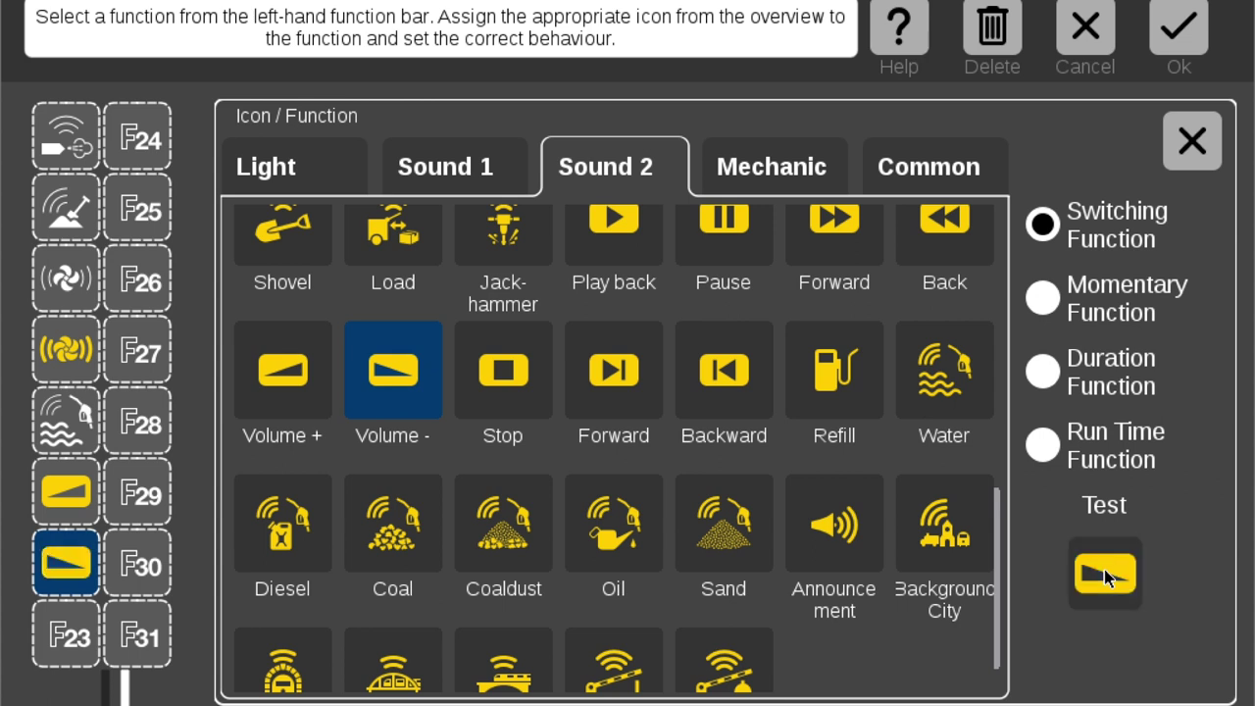
{"action": "left_click", "coordinate": [82, 508]}
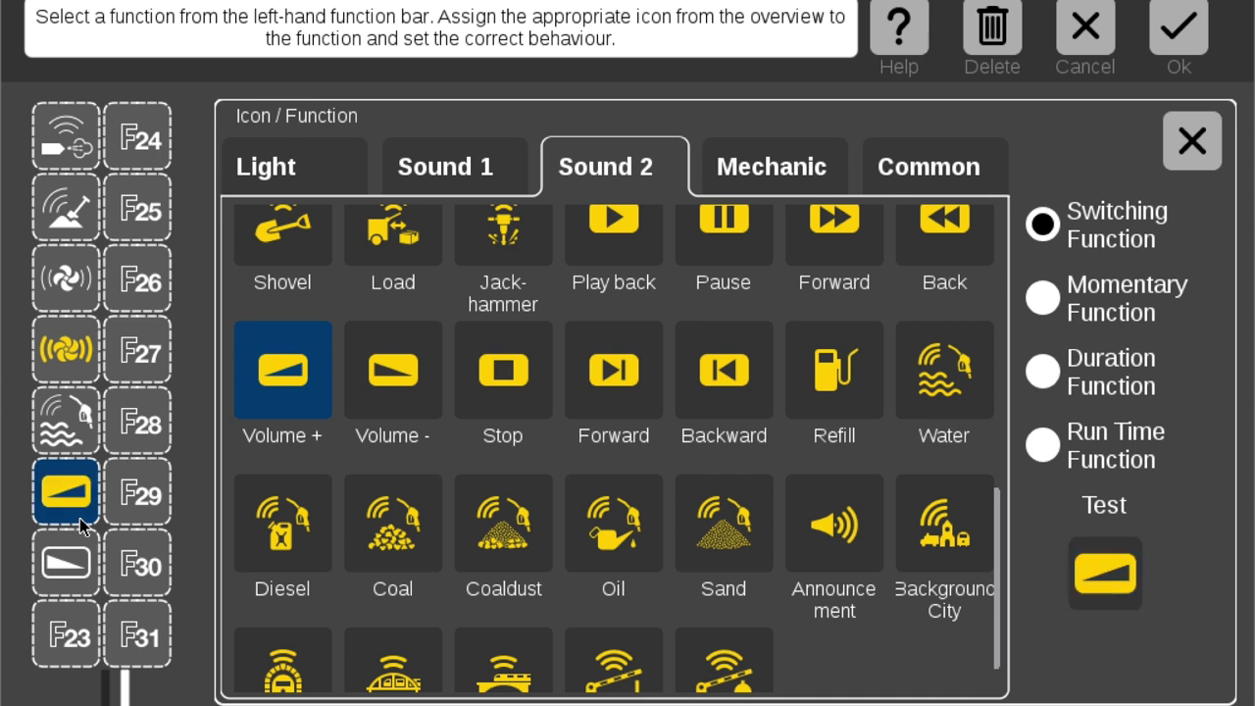
Put the Common 'Announcement' icon back on F21 and test F22's volume-down
{"action": "left_click", "coordinate": [75, 577]}
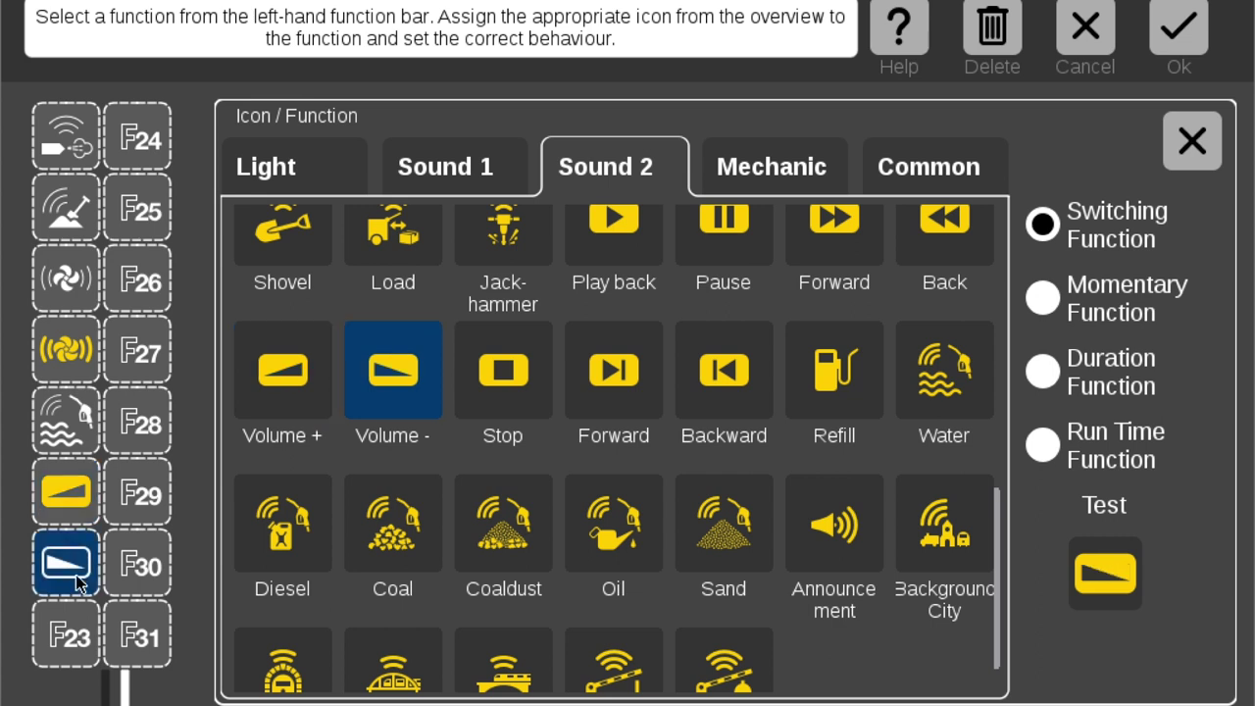
{"action": "left_click", "coordinate": [67, 490]}
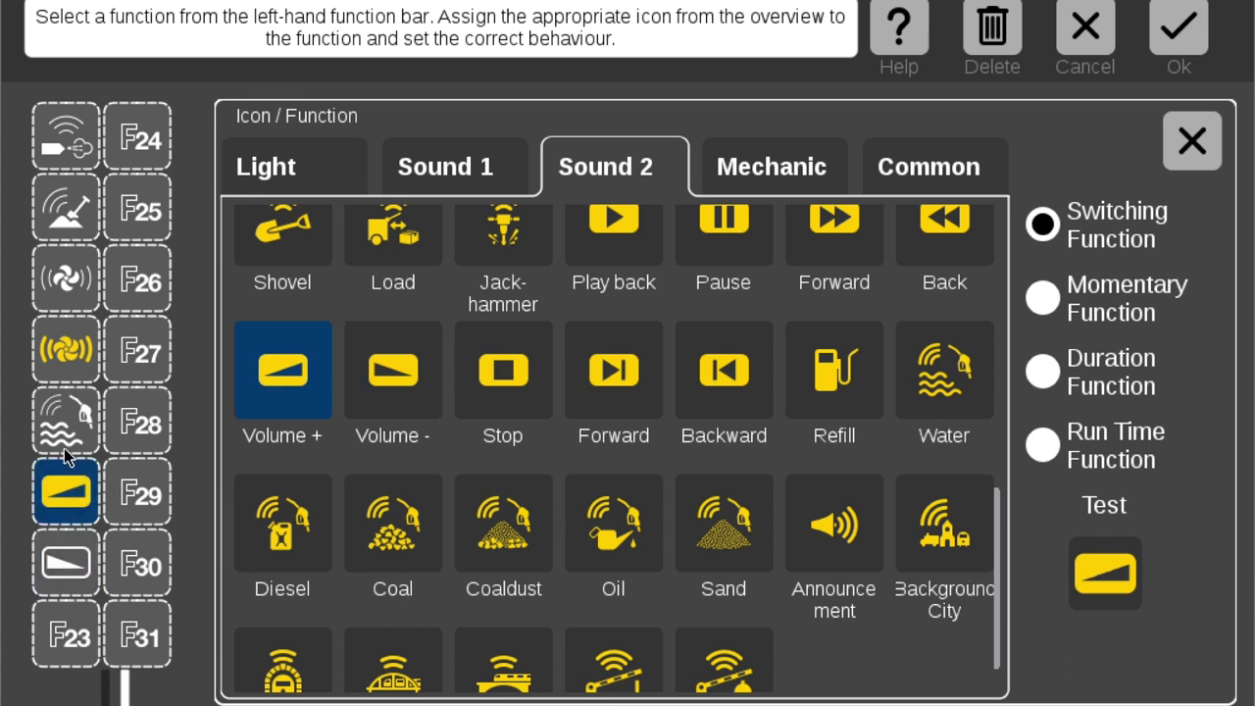
{"action": "scroll", "coordinate": [933, 569], "scroll_direction": "down", "scroll_amount": 1}
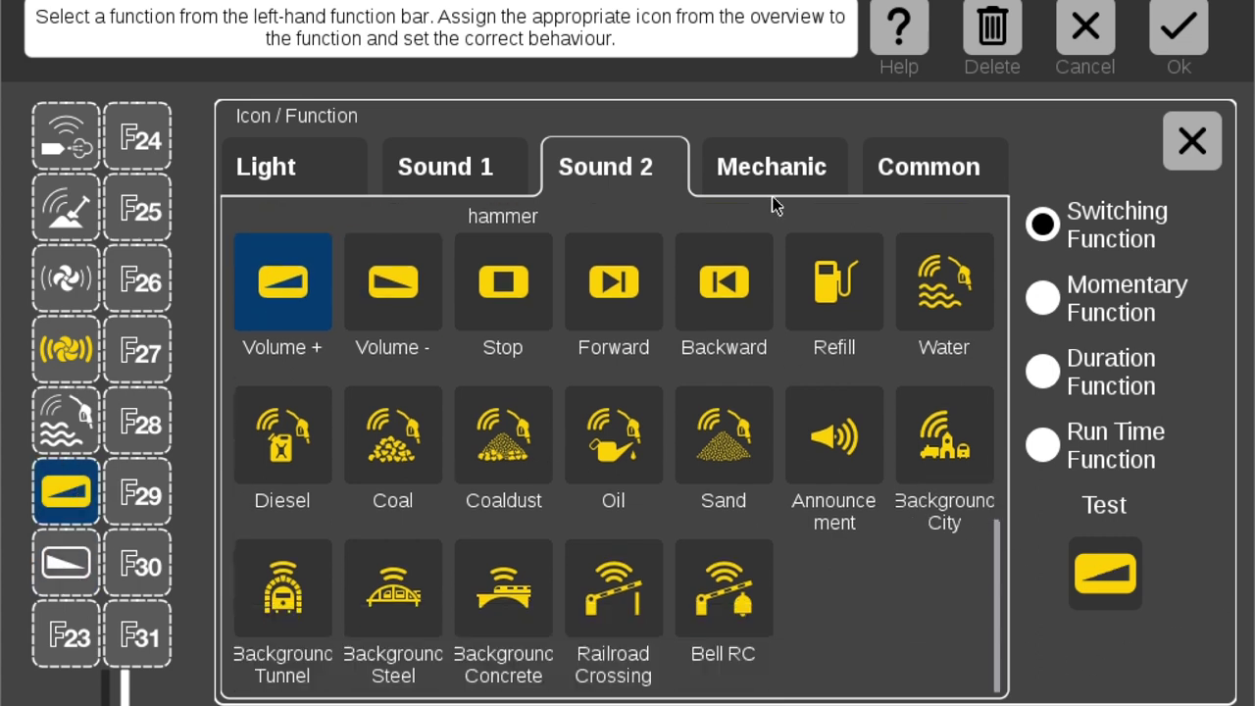
{"action": "scroll", "coordinate": [863, 392], "scroll_direction": "up", "scroll_amount": 2}
{"action": "left_click", "coordinate": [793, 174]}
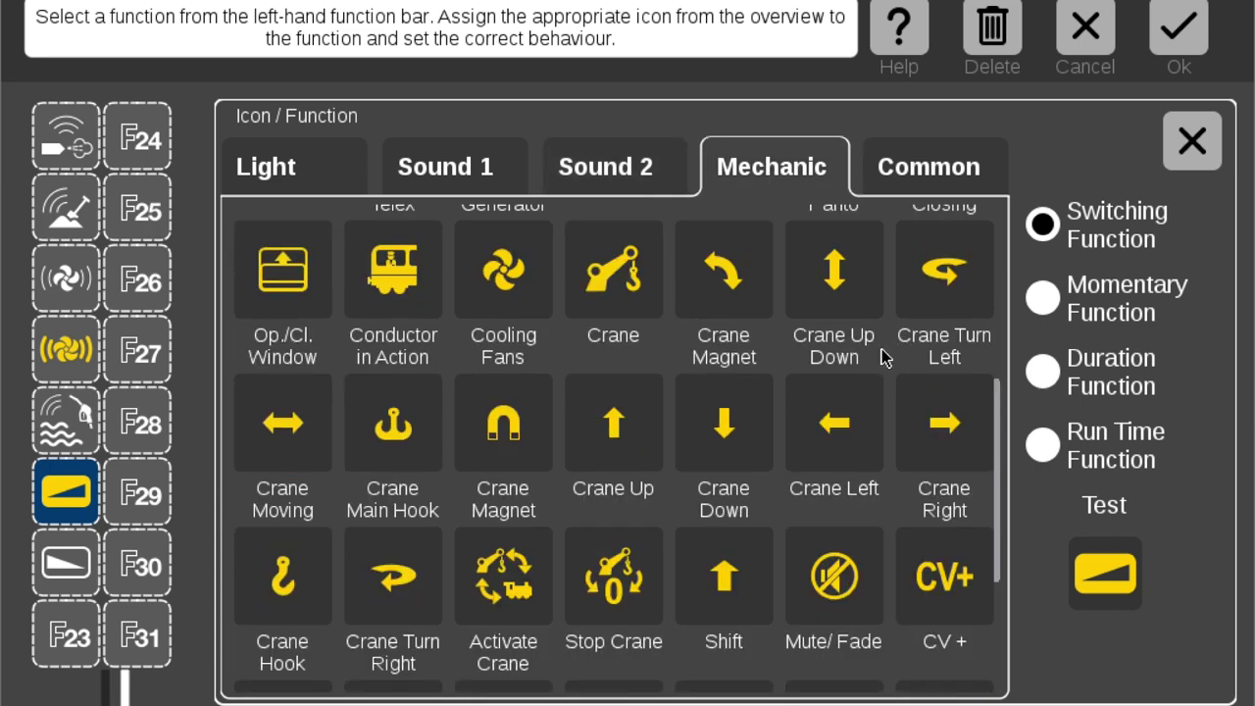
{"action": "left_click", "coordinate": [929, 166]}
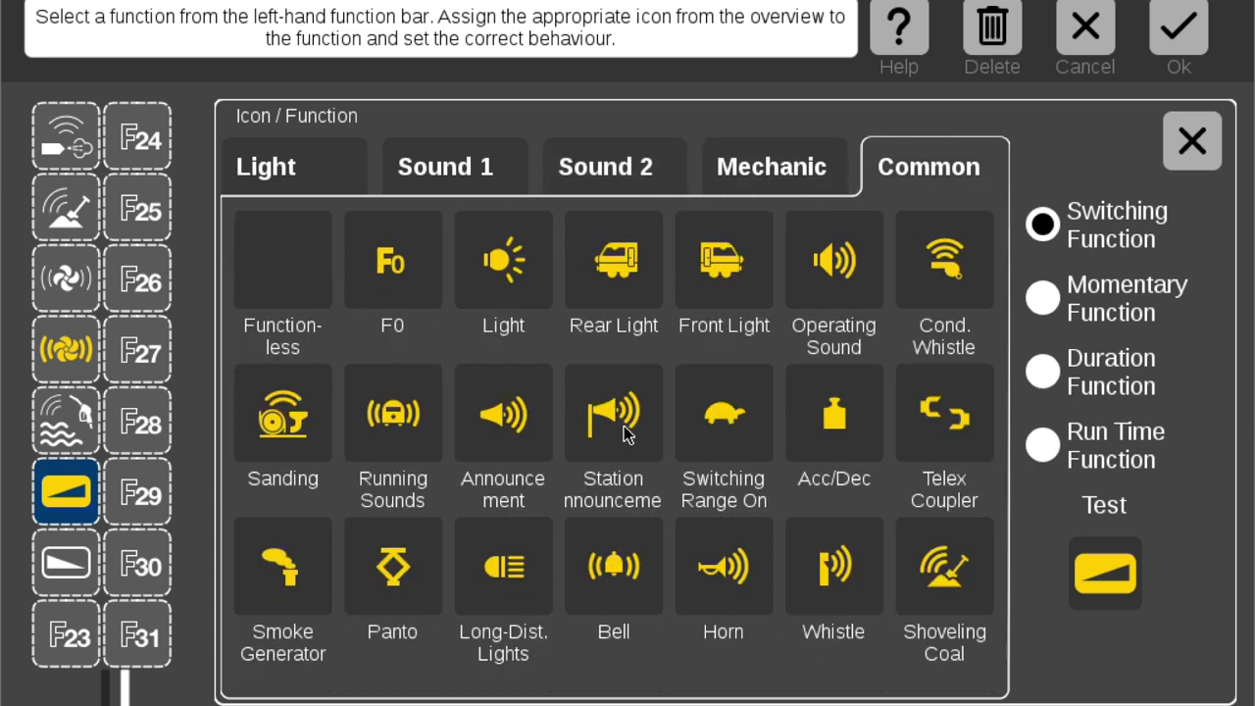
{"action": "left_click", "coordinate": [510, 421]}
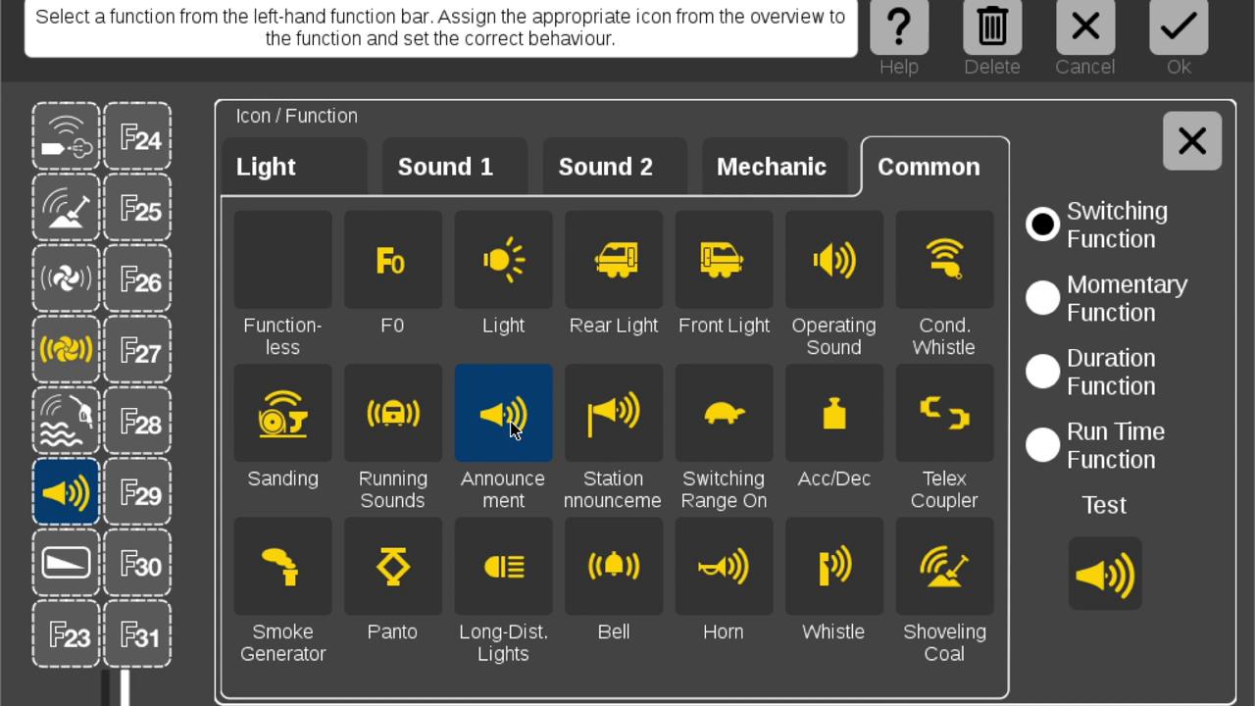
{"action": "left_click", "coordinate": [60, 567]}
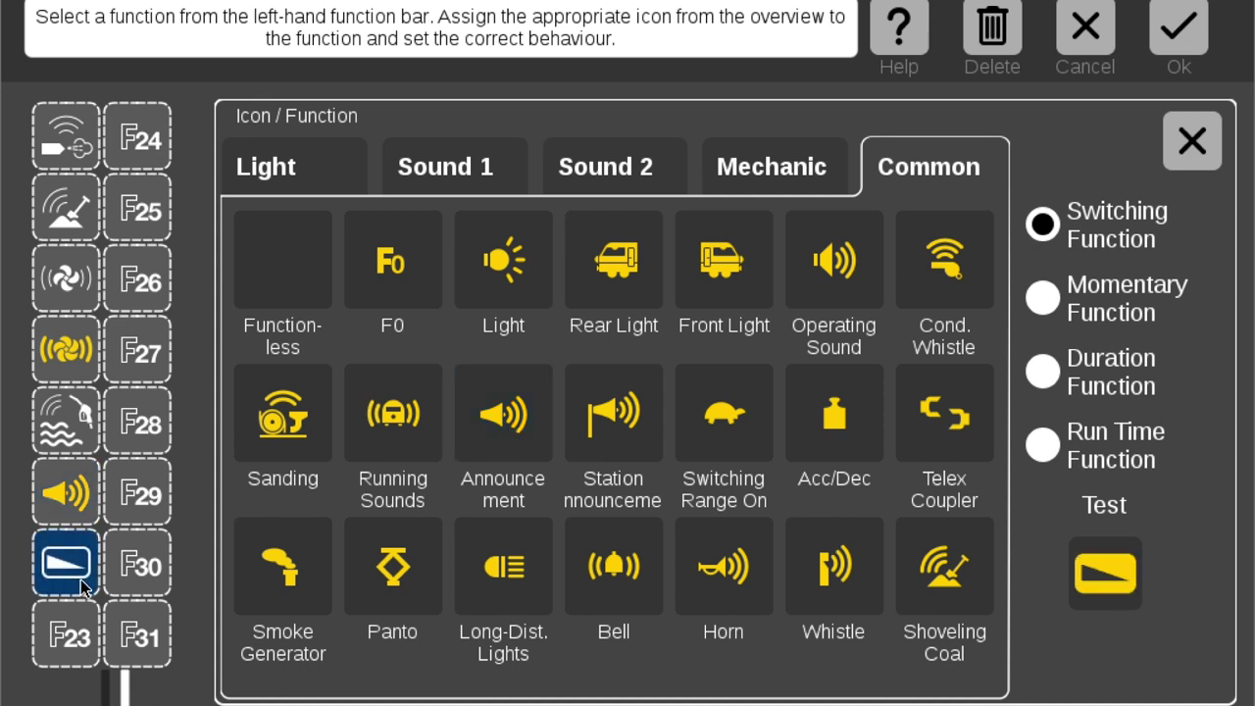
{"action": "left_click", "coordinate": [1118, 584]}
Select F23 and assign it the Sound 2 'Volume -' icon
{"action": "left_click", "coordinate": [87, 649]}
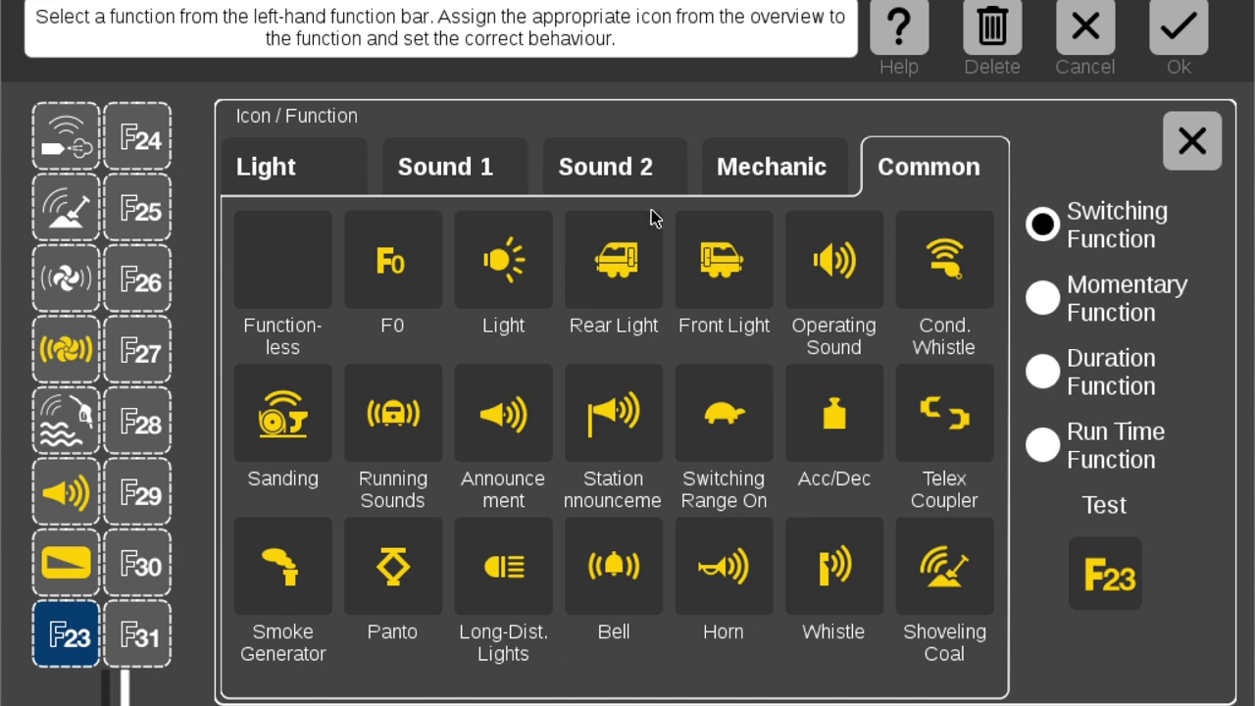
{"action": "left_click", "coordinate": [461, 173]}
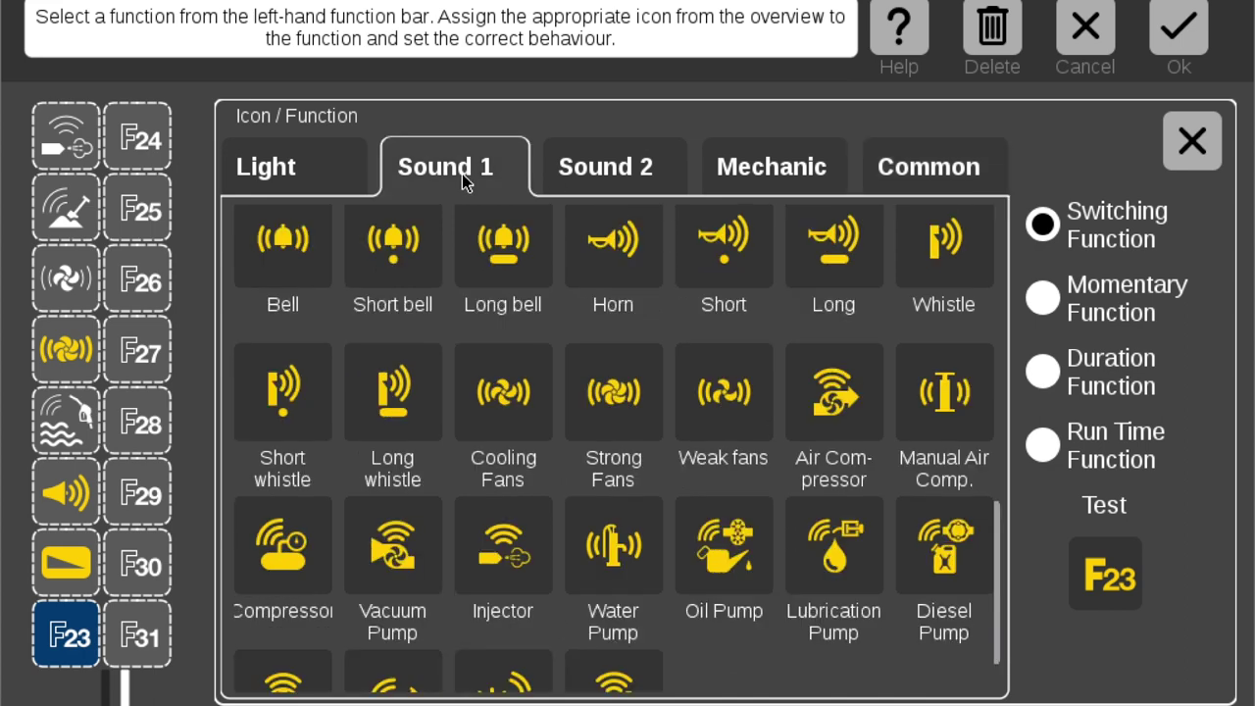
{"action": "left_click", "coordinate": [605, 169]}
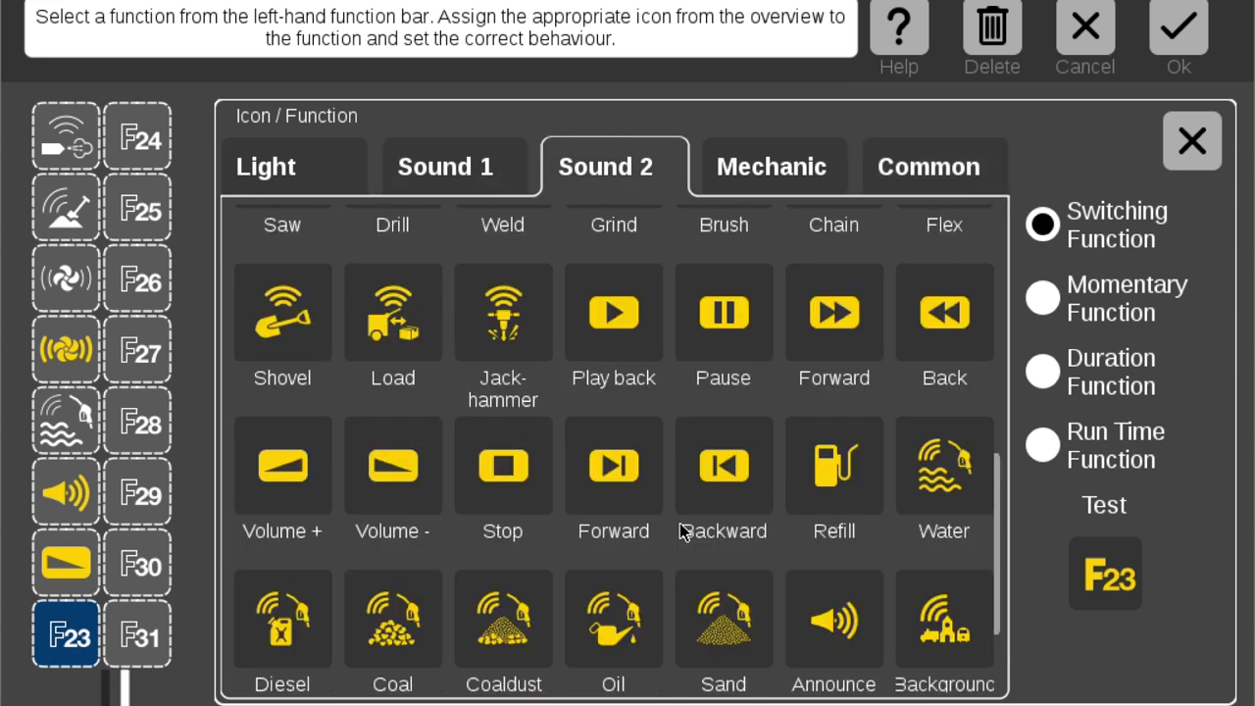
{"action": "left_click", "coordinate": [406, 477]}
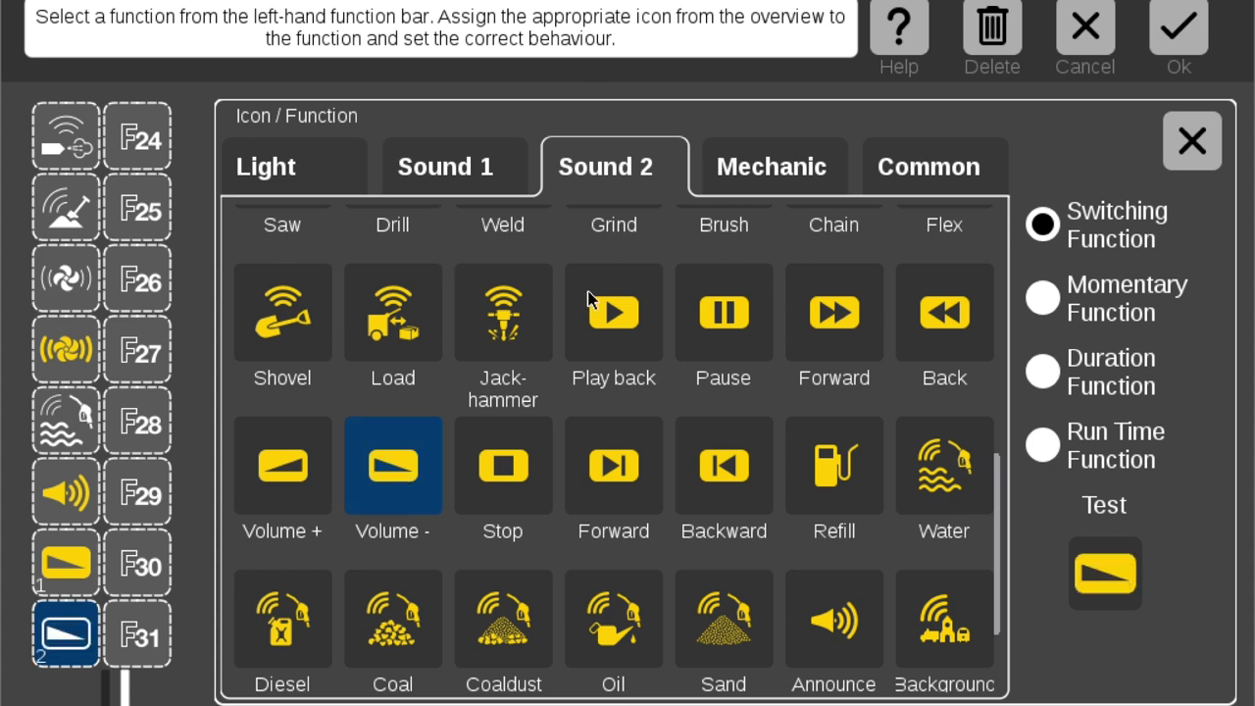
{"action": "mouse_move", "coordinate": [602, 698]}
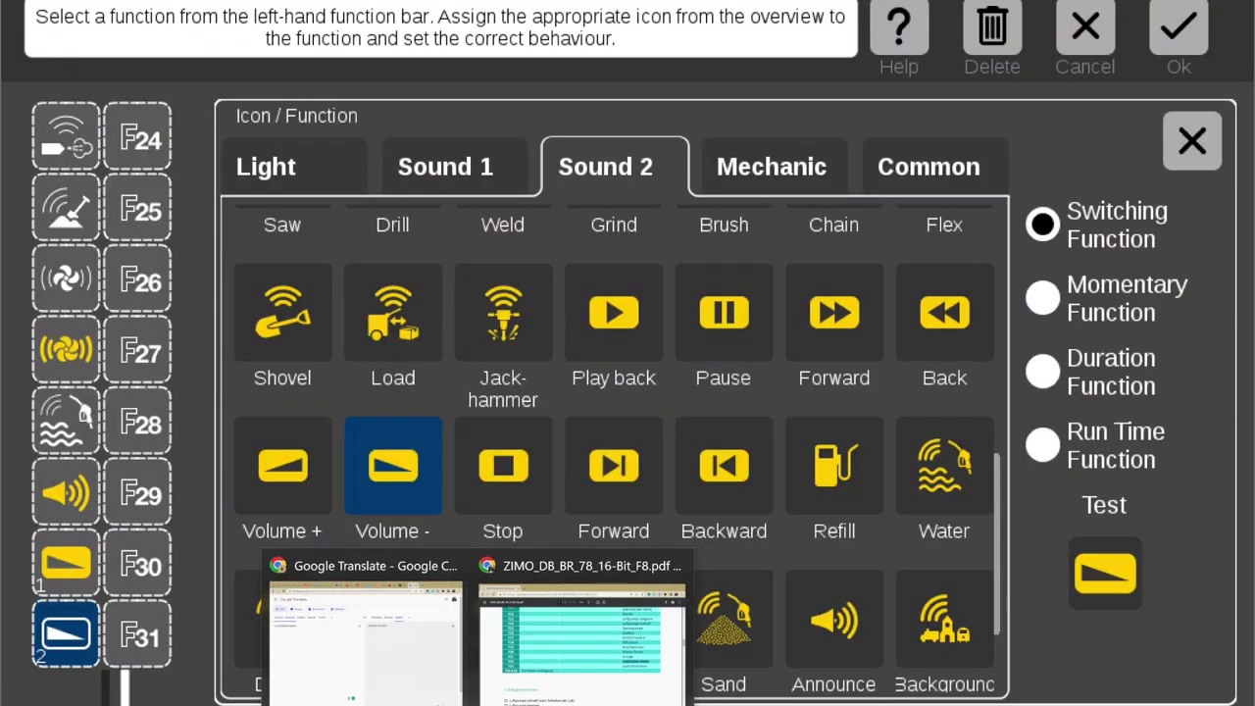
Highlight 'Lautstärke leiser' in the F23 row of the ZIMO PDF
{"action": "left_click", "coordinate": [547, 694]}
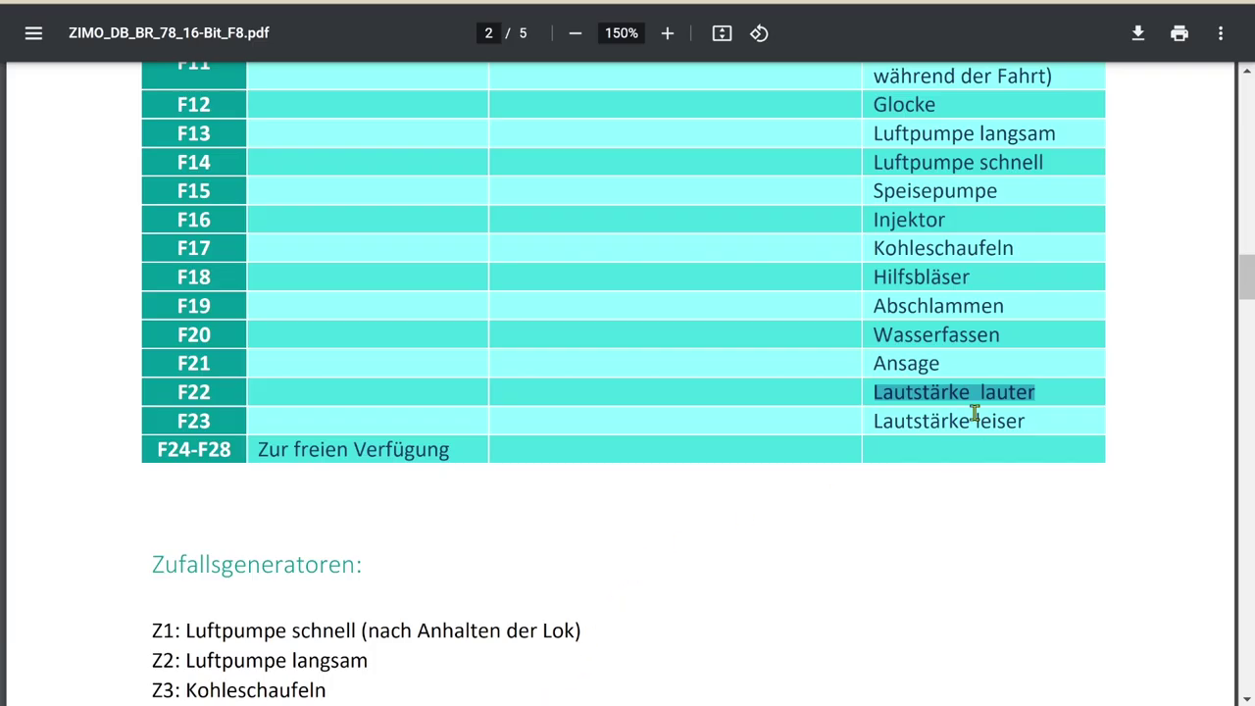
{"action": "mouse_move", "coordinate": [869, 419]}
{"action": "left_mouse_down"}
{"action": "mouse_move", "coordinate": [1059, 429]}
{"action": "mouse_move", "coordinate": [1037, 422]}
{"action": "left_mouse_up"}
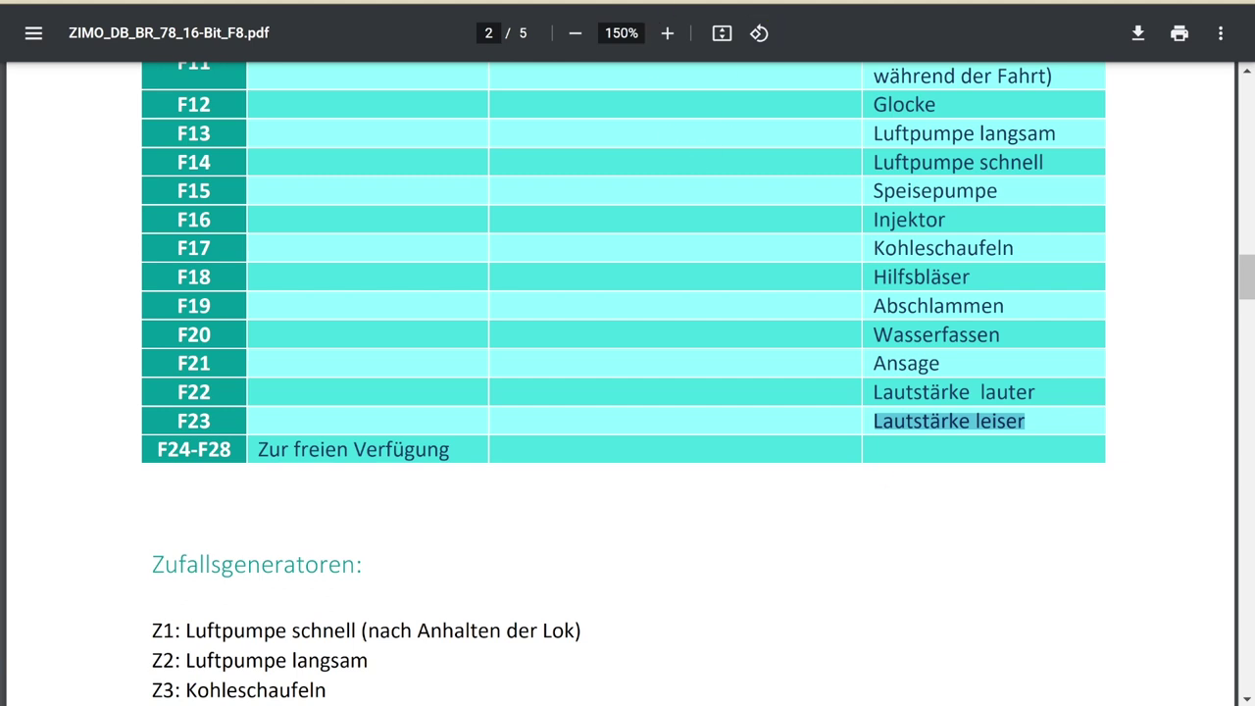
Back in the CS3, toggle F23's volume-down function repeatedly to hear its effect
{"action": "mouse_move", "coordinate": [515, 702]}
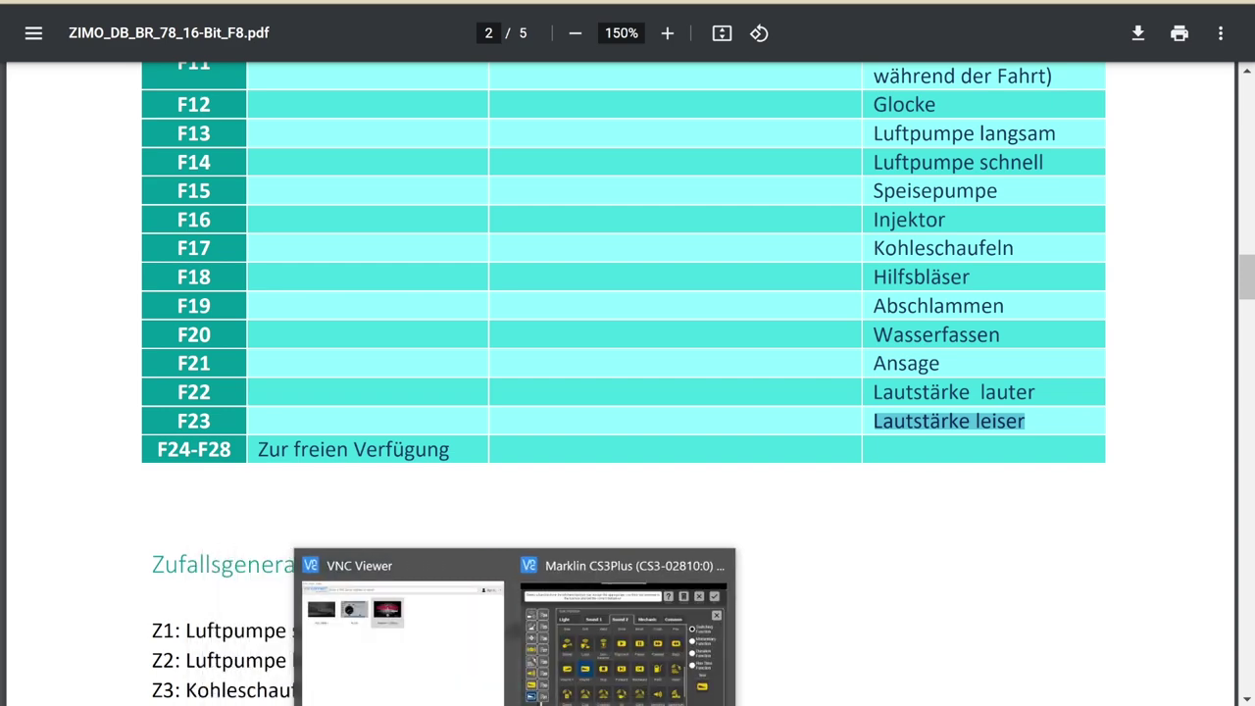
{"action": "left_click", "coordinate": [655, 659]}
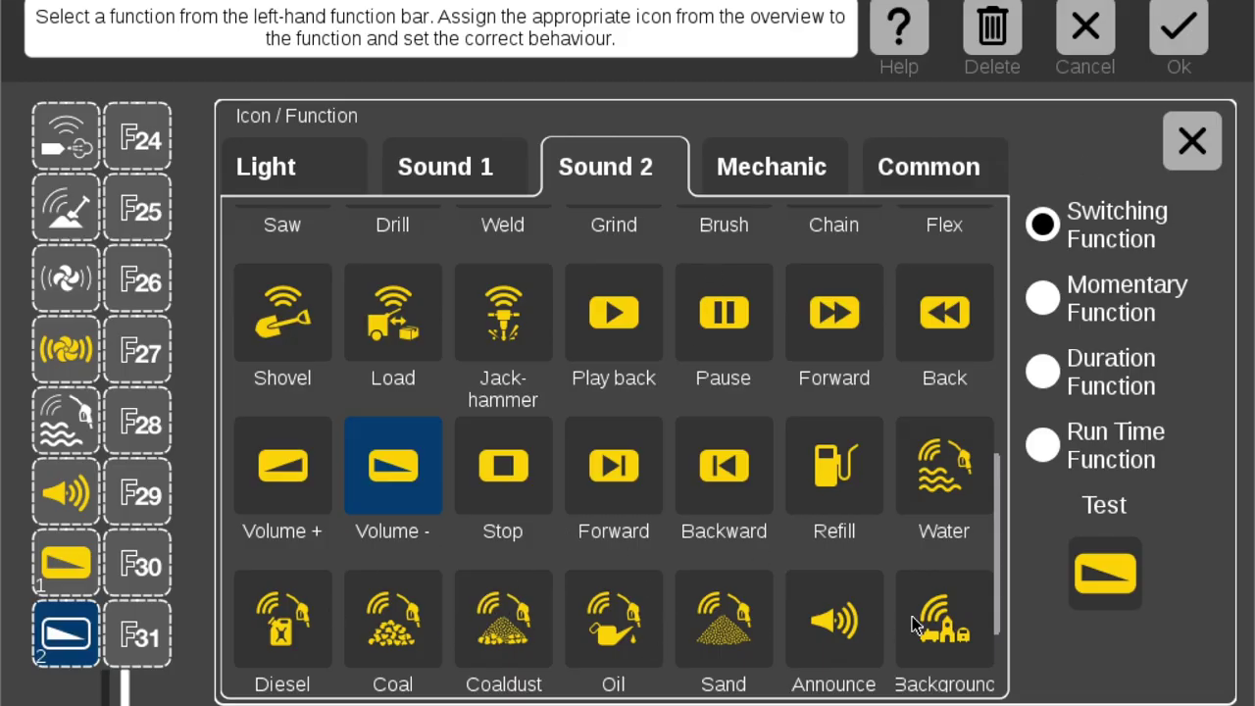
{"action": "left_click", "coordinate": [1109, 583]}
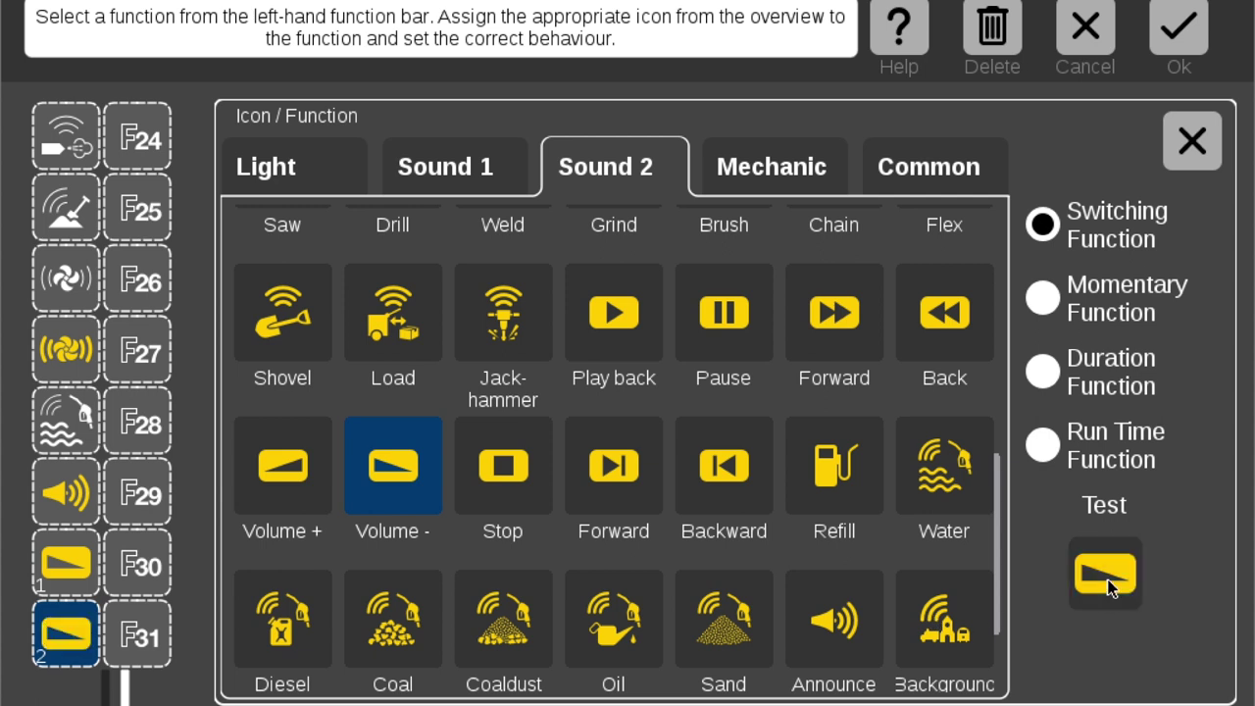
{"action": "left_click", "coordinate": [1109, 585]}
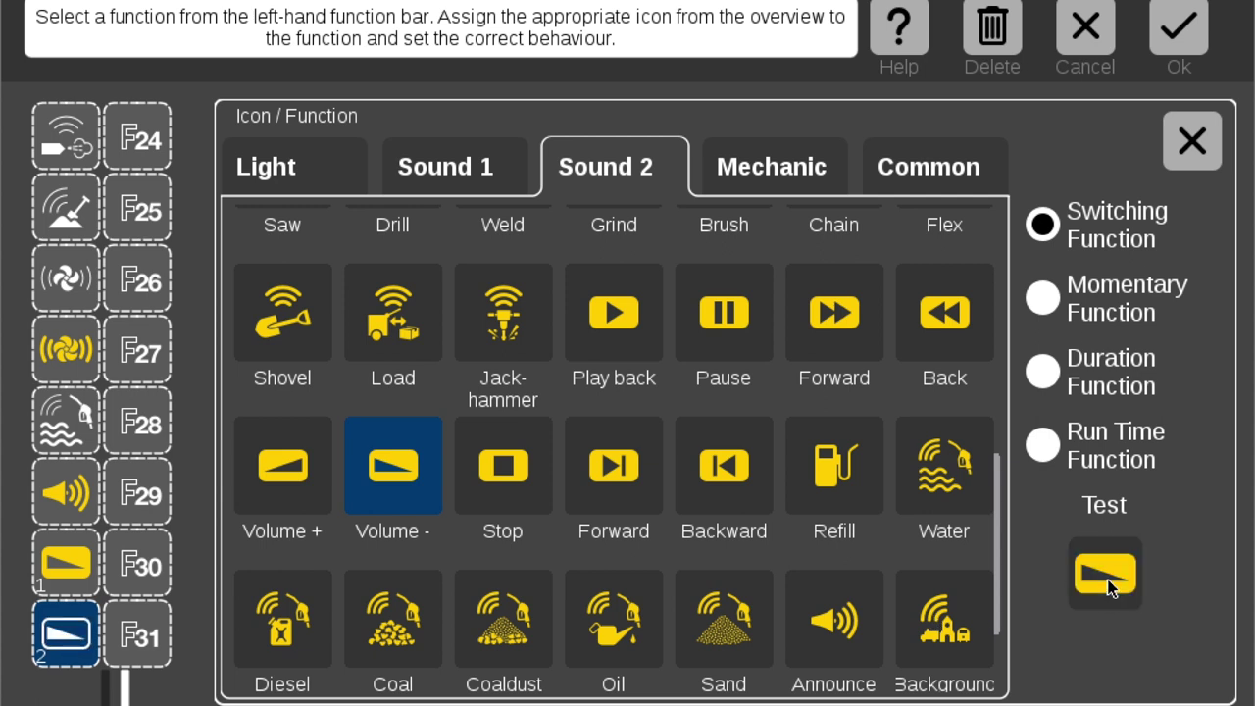
{"action": "left_click", "coordinate": [1109, 586]}
{"action": "left_click", "coordinate": [1109, 585]}
{"action": "left_click", "coordinate": [1109, 585]}
{"action": "left_click", "coordinate": [1109, 585]}
{"action": "left_click", "coordinate": [1109, 585]}
{"action": "left_click", "coordinate": [1109, 585]}
{"action": "left_click", "coordinate": [1109, 585]}
{"action": "left_click", "coordinate": [1109, 585]}
{"action": "left_click", "coordinate": [1109, 586]}
{"action": "left_click", "coordinate": [1108, 586]}
{"action": "left_click", "coordinate": [1109, 585]}
{"action": "left_click", "coordinate": [1109, 585]}
{"action": "left_click", "coordinate": [1109, 585]}
{"action": "left_click", "coordinate": [1109, 585]}
{"action": "left_click", "coordinate": [1109, 585]}
{"action": "left_click", "coordinate": [1109, 586]}
{"action": "left_click", "coordinate": [1109, 585]}
Make F23 a momentary function and test it with repeated presses
{"action": "left_click", "coordinate": [1041, 297]}
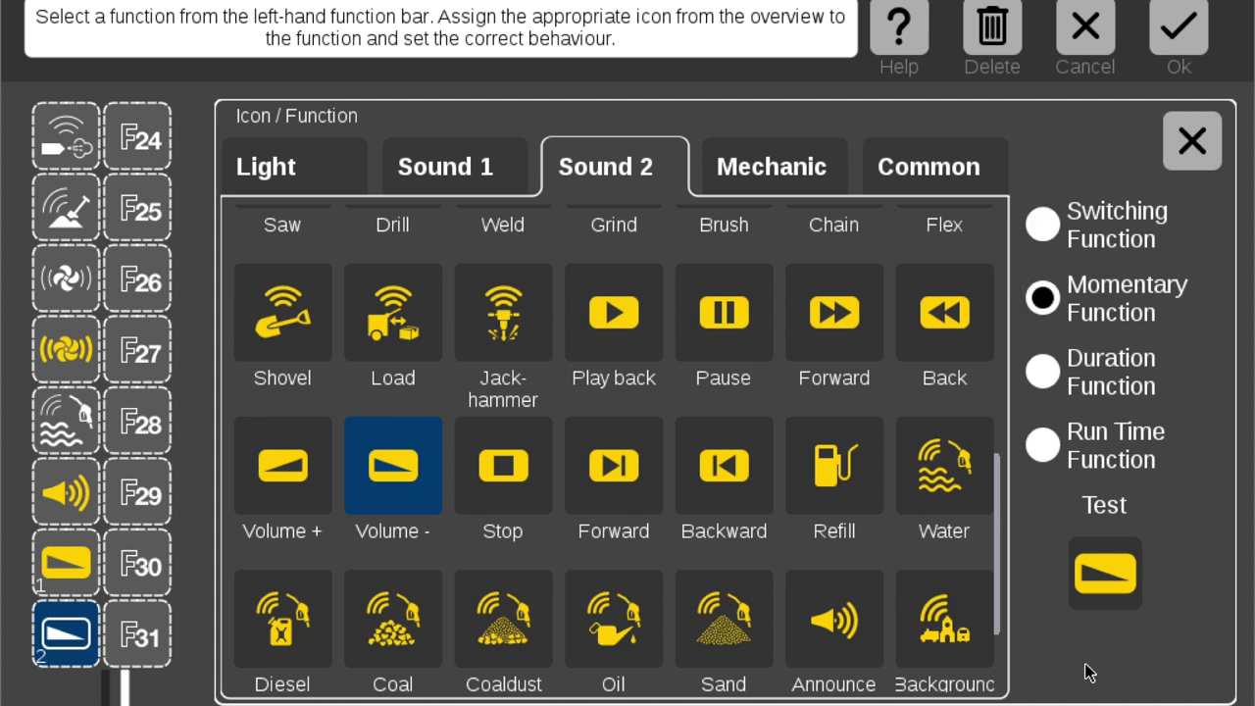
{"action": "left_click", "coordinate": [1107, 583]}
{"action": "left_click", "coordinate": [1107, 583]}
{"action": "left_click", "coordinate": [1107, 584]}
{"action": "left_click", "coordinate": [1109, 577]}
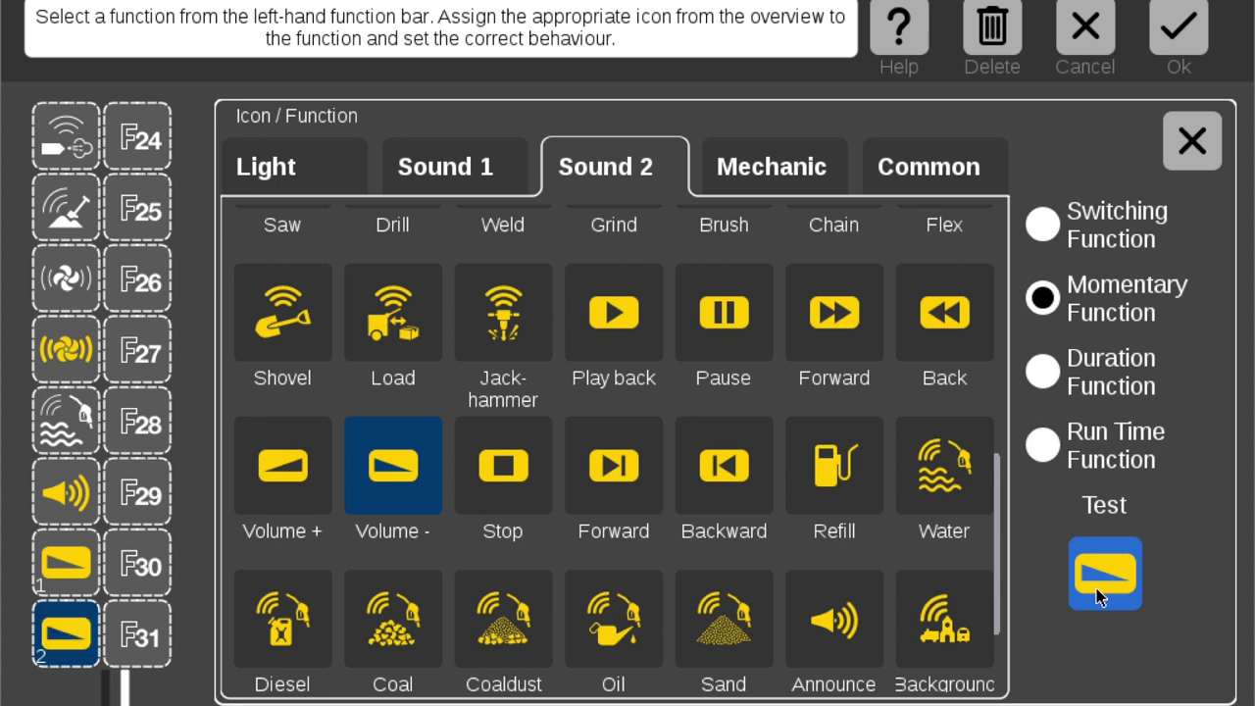
{"action": "left_click", "coordinate": [1103, 586]}
{"action": "left_click", "coordinate": [1110, 579]}
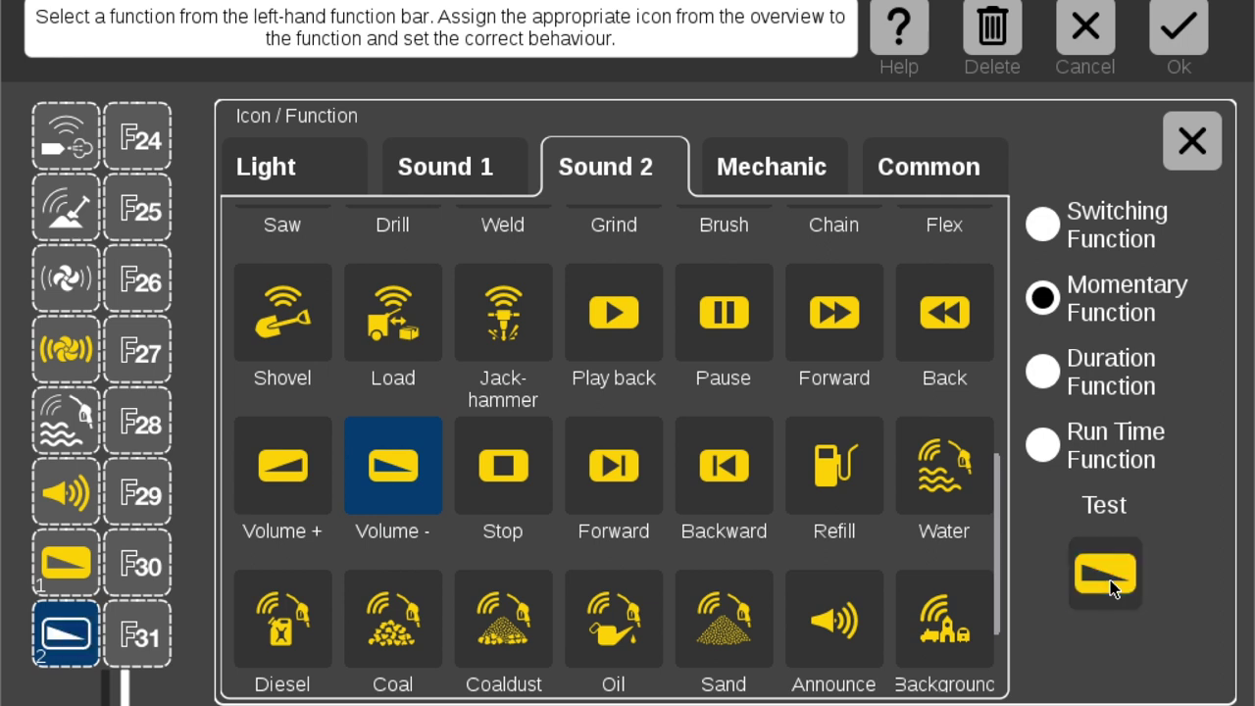
{"action": "left_click", "coordinate": [1111, 587]}
{"action": "left_click", "coordinate": [1111, 586]}
{"action": "left_click", "coordinate": [1111, 587]}
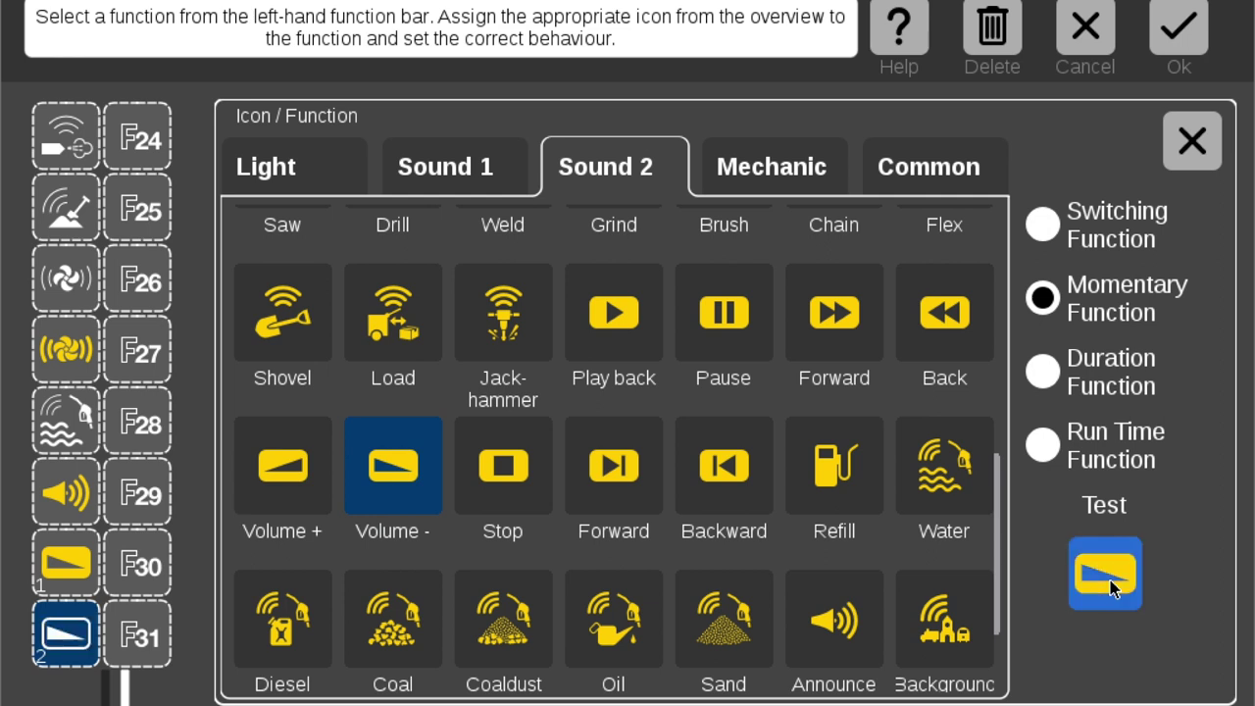
{"action": "left_click", "coordinate": [1110, 579]}
{"action": "left_click", "coordinate": [1110, 580]}
{"action": "left_click", "coordinate": [1110, 579]}
{"action": "left_click", "coordinate": [1111, 585]}
{"action": "left_click", "coordinate": [1111, 585]}
{"action": "left_click", "coordinate": [1110, 585]}
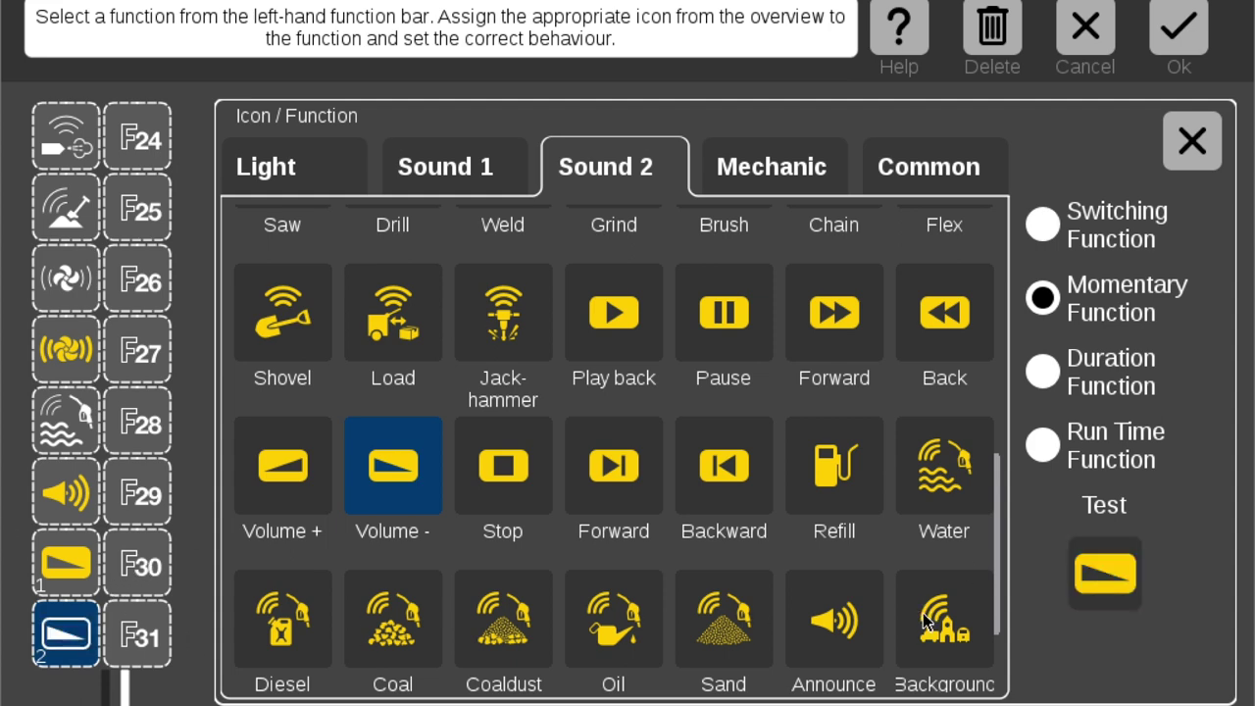
Give F22 the 'Volume +' icon as a momentary function and close the icon chooser
{"action": "scroll", "coordinate": [840, 616], "scroll_direction": "down", "scroll_amount": 1}
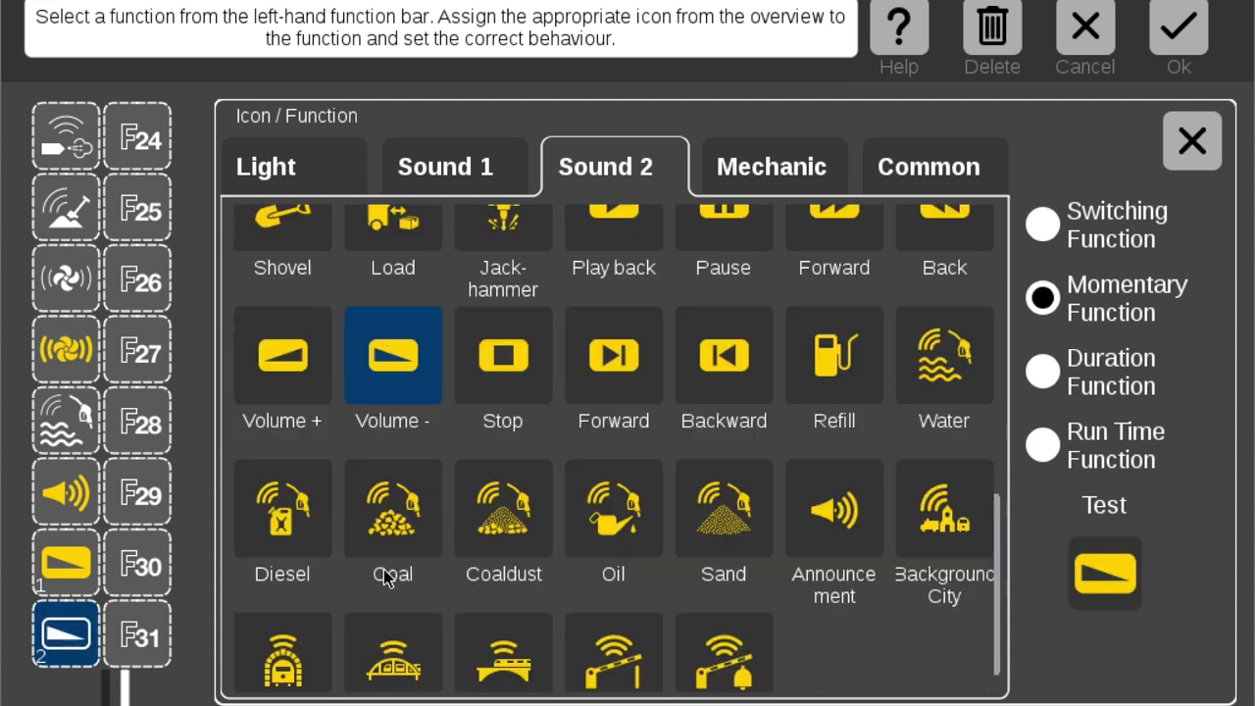
{"action": "left_click", "coordinate": [57, 569]}
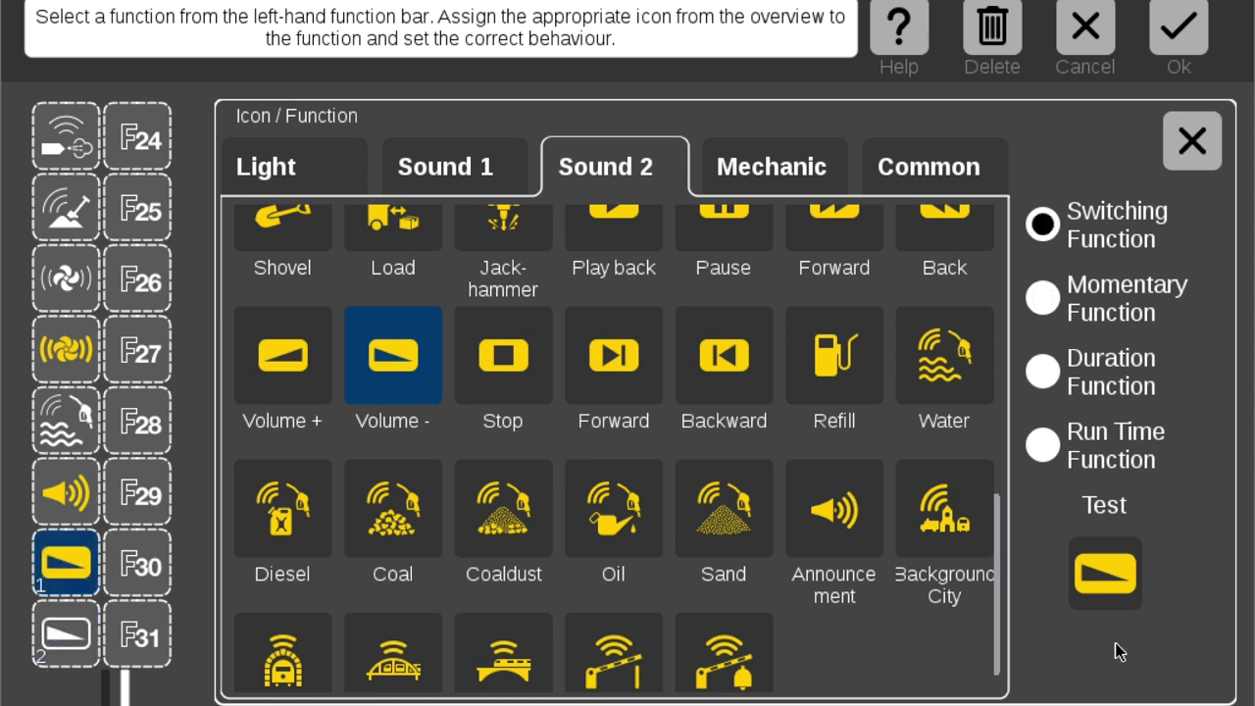
{"action": "left_click", "coordinate": [294, 378]}
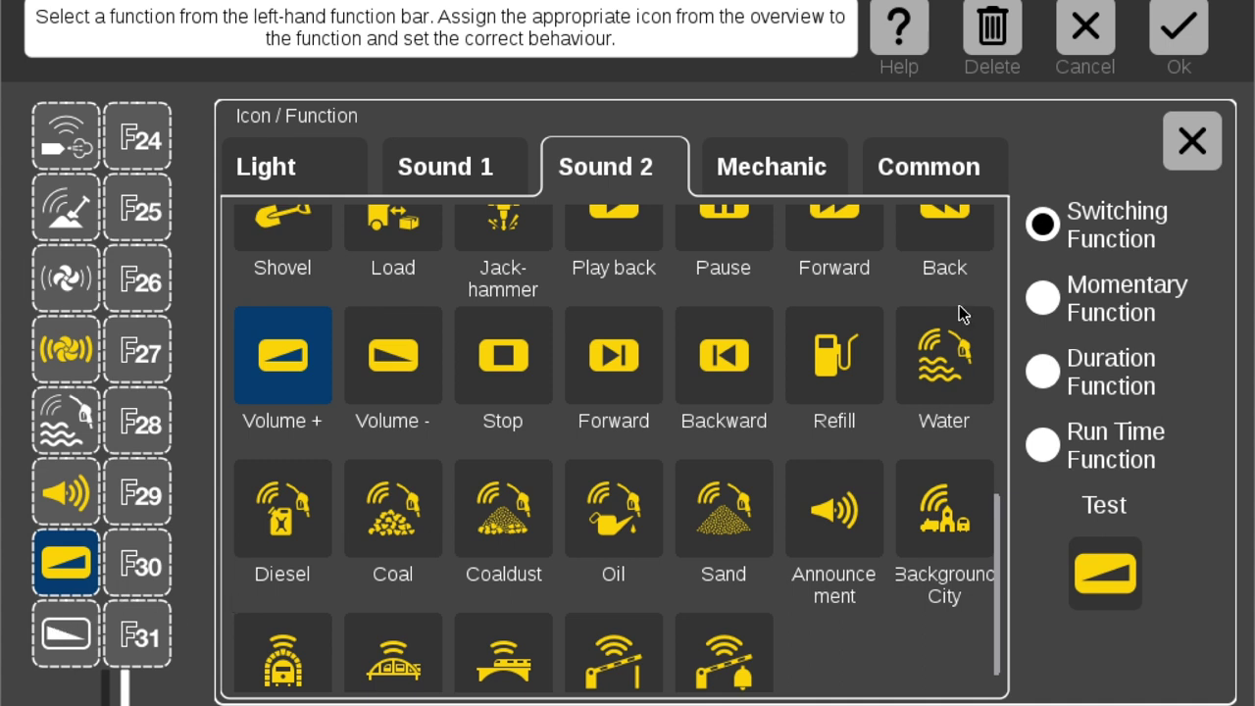
{"action": "left_click", "coordinate": [1051, 302]}
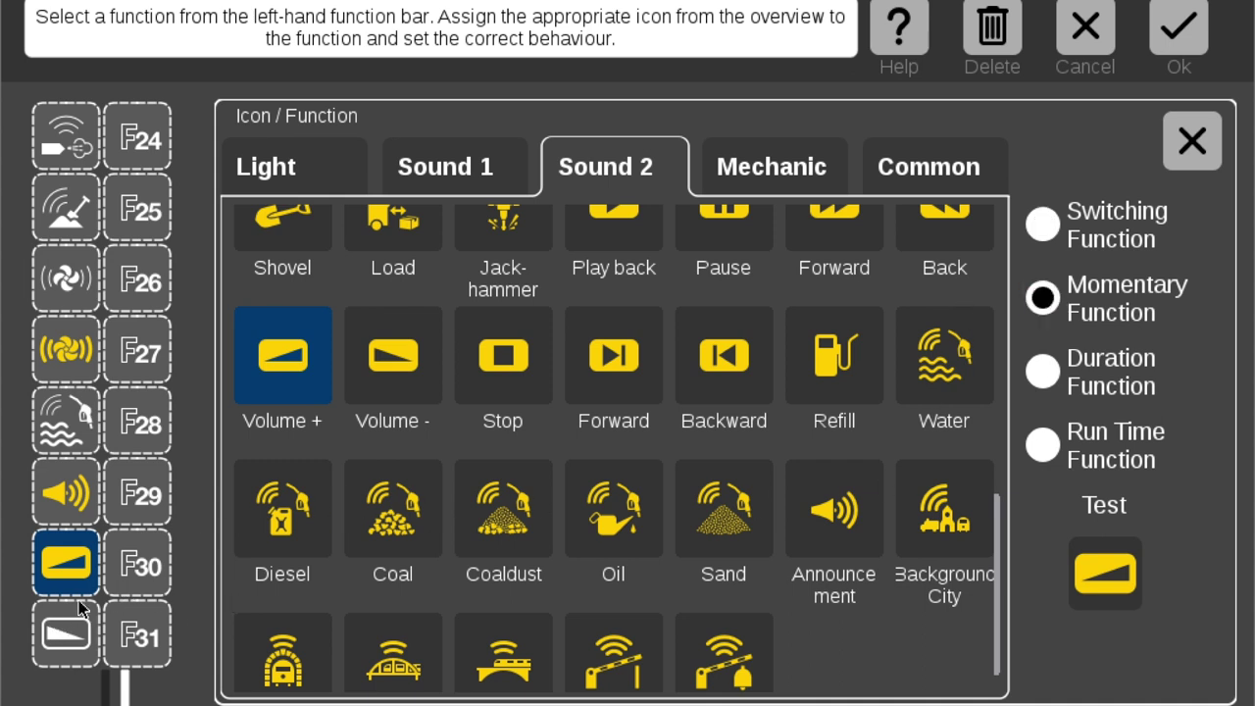
{"action": "left_click", "coordinate": [50, 638]}
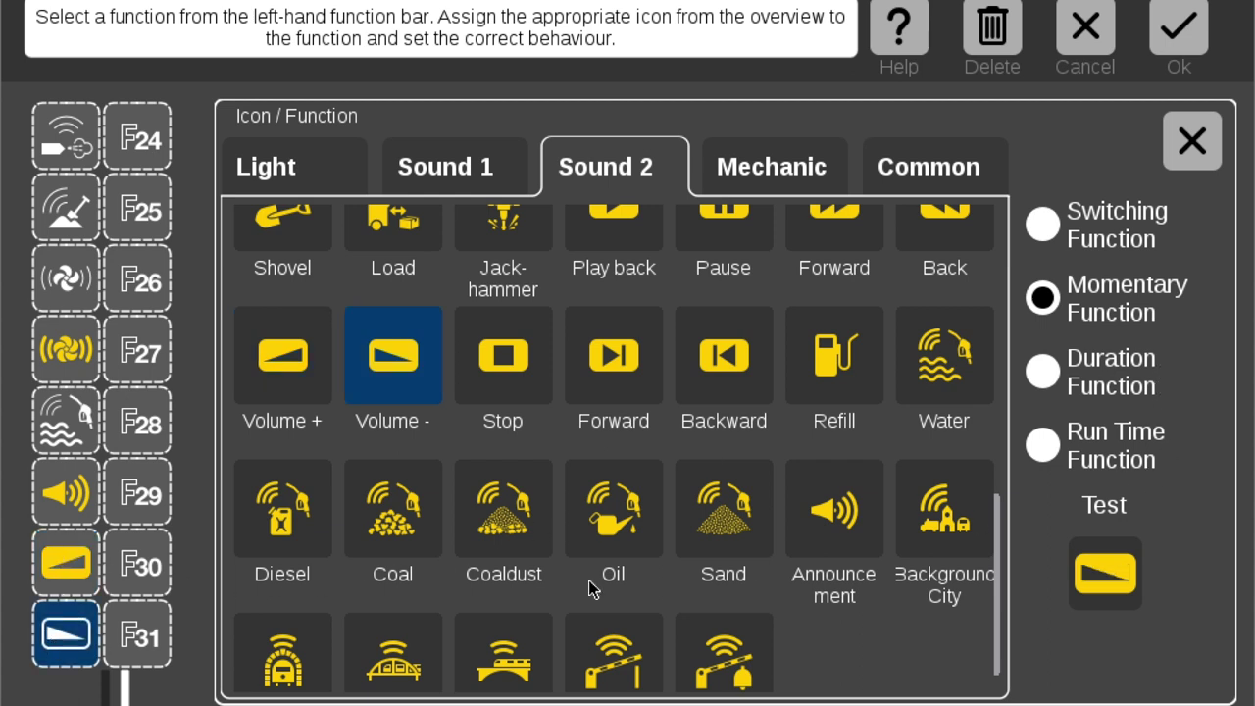
{"action": "left_click", "coordinate": [1192, 142]}
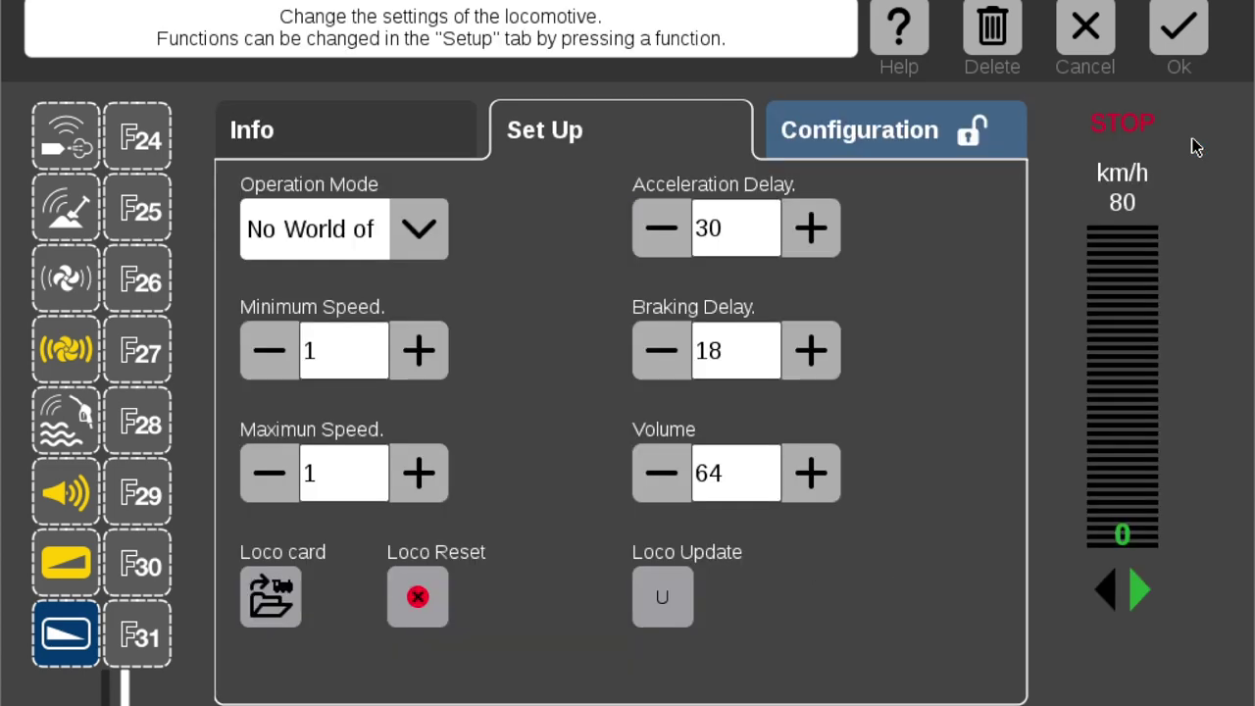
Save the TRIX T16 with Ok and test F23 volume-down on the controls
{"action": "left_click", "coordinate": [1182, 37]}
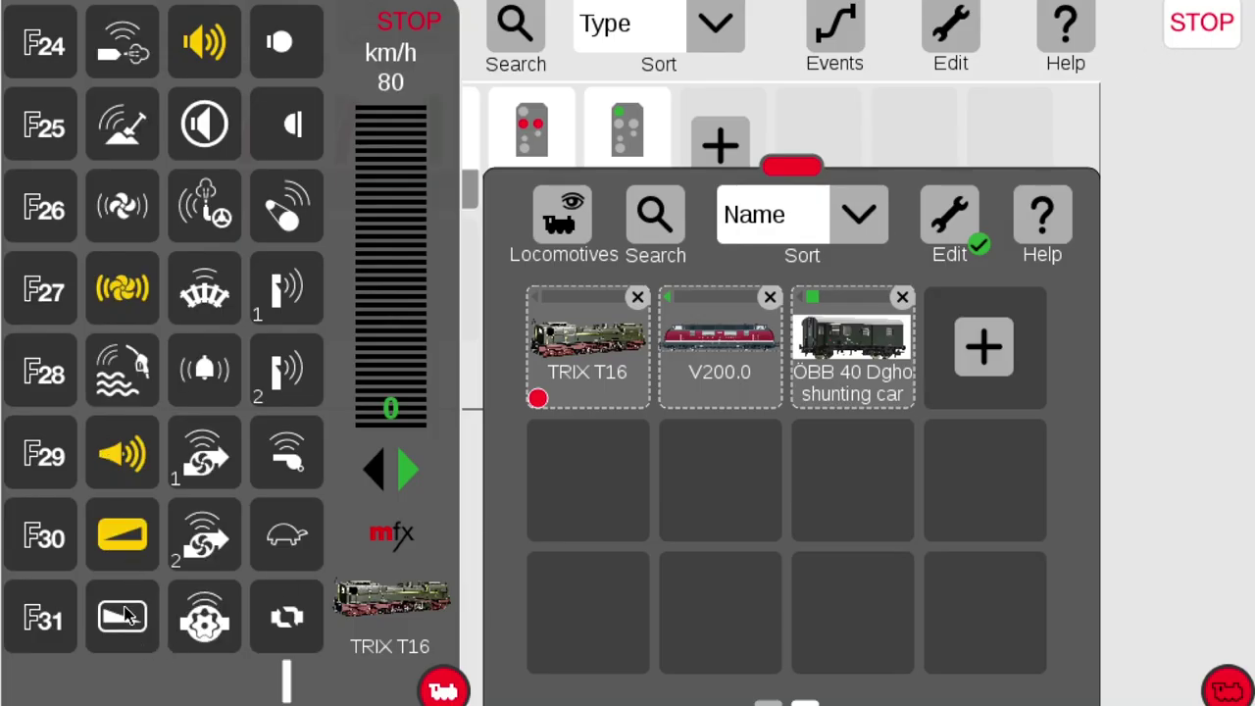
{"action": "left_click", "coordinate": [133, 544]}
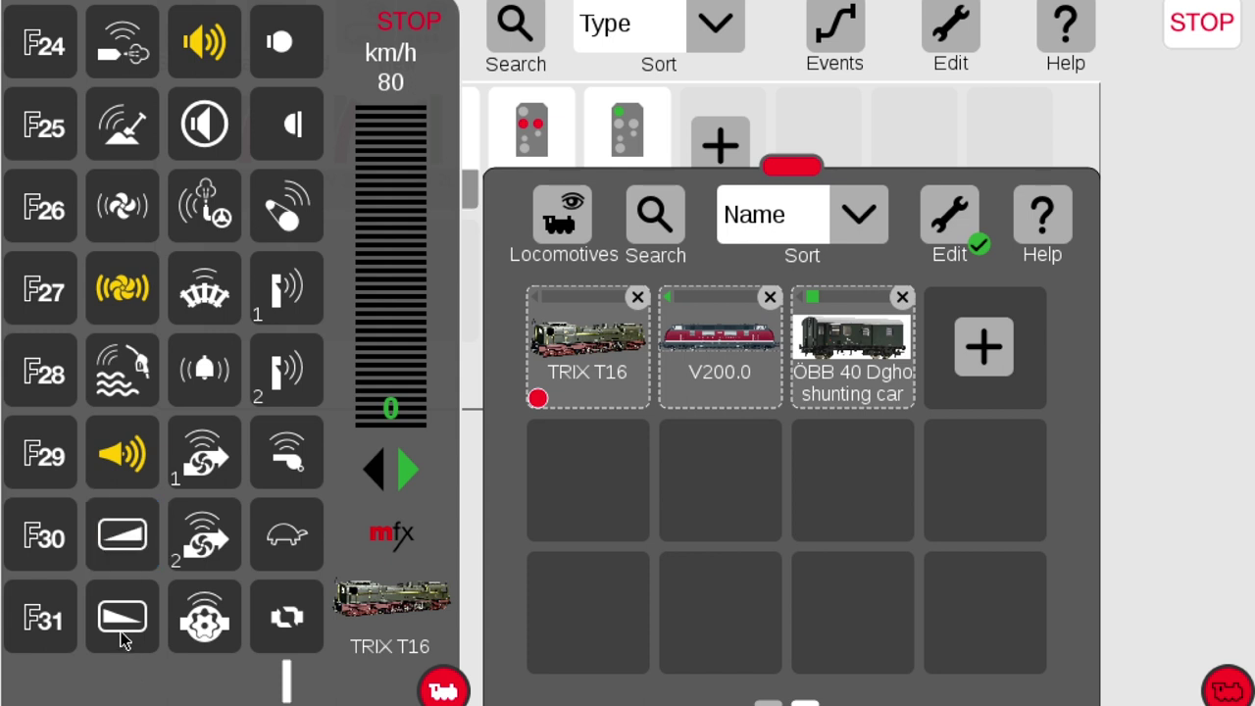
{"action": "left_click", "coordinate": [126, 633]}
{"action": "left_click", "coordinate": [128, 628]}
{"action": "left_click", "coordinate": [126, 622]}
{"action": "left_click", "coordinate": [125, 622]}
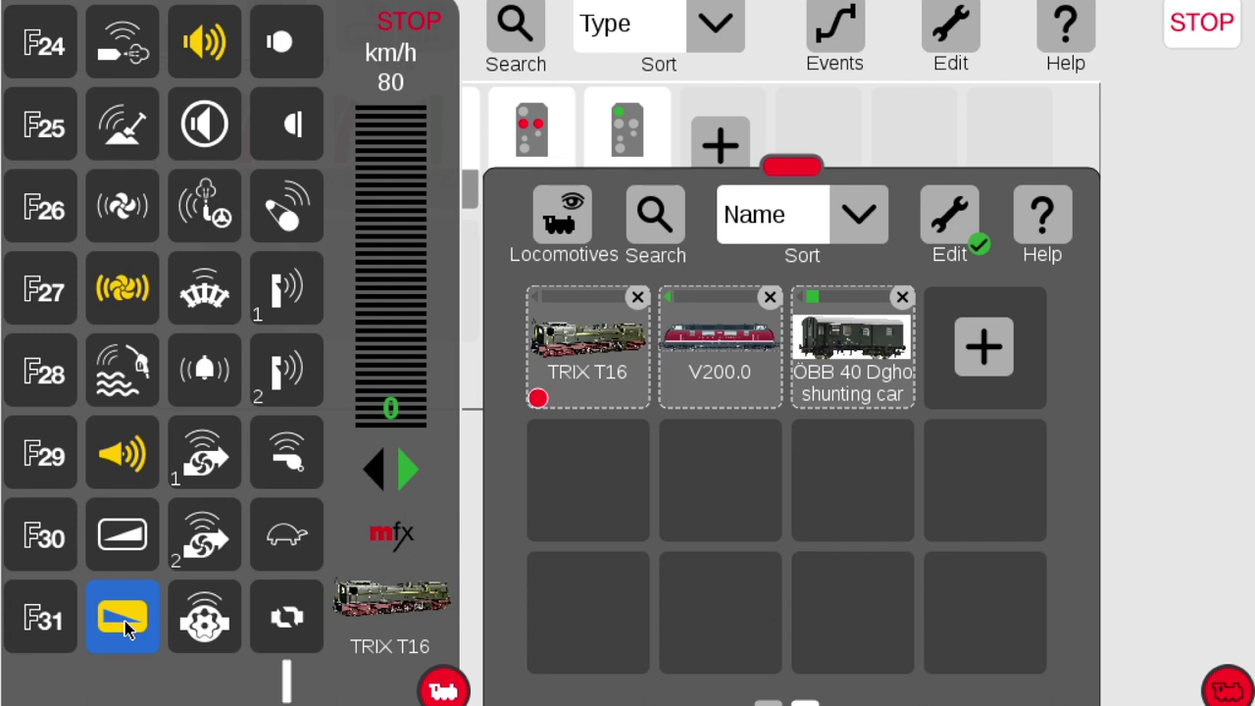
{"action": "left_click_drag", "start_coordinate": [127, 629], "coordinate": [137, 685]}
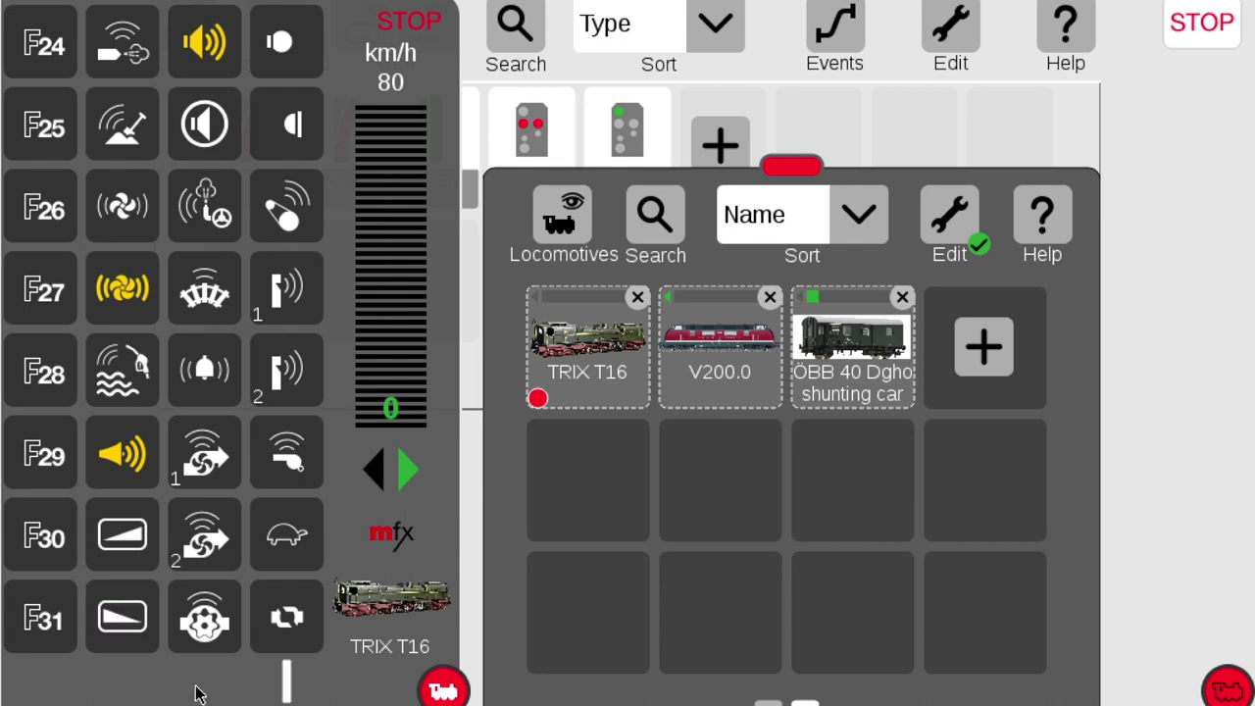
Test F22 volume-up a few times, then switch off the F21 announcement
{"action": "left_click", "coordinate": [132, 551]}
{"action": "left_click", "coordinate": [132, 551]}
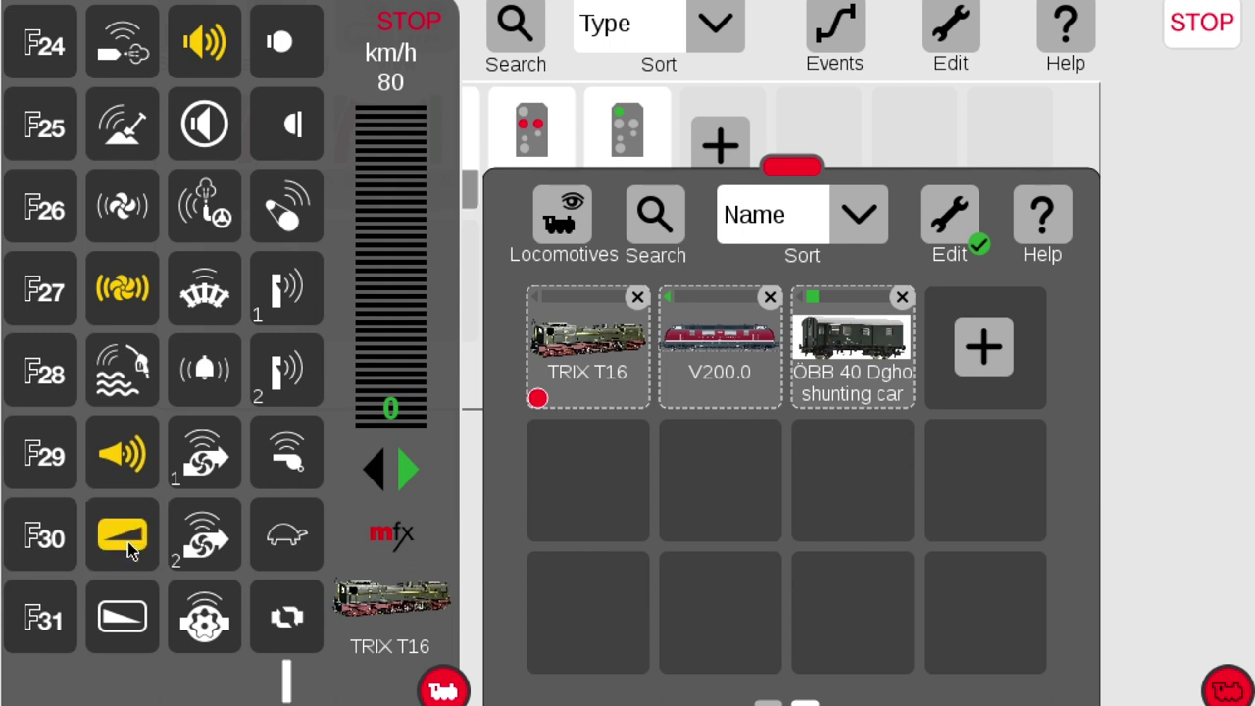
{"action": "left_click", "coordinate": [132, 551]}
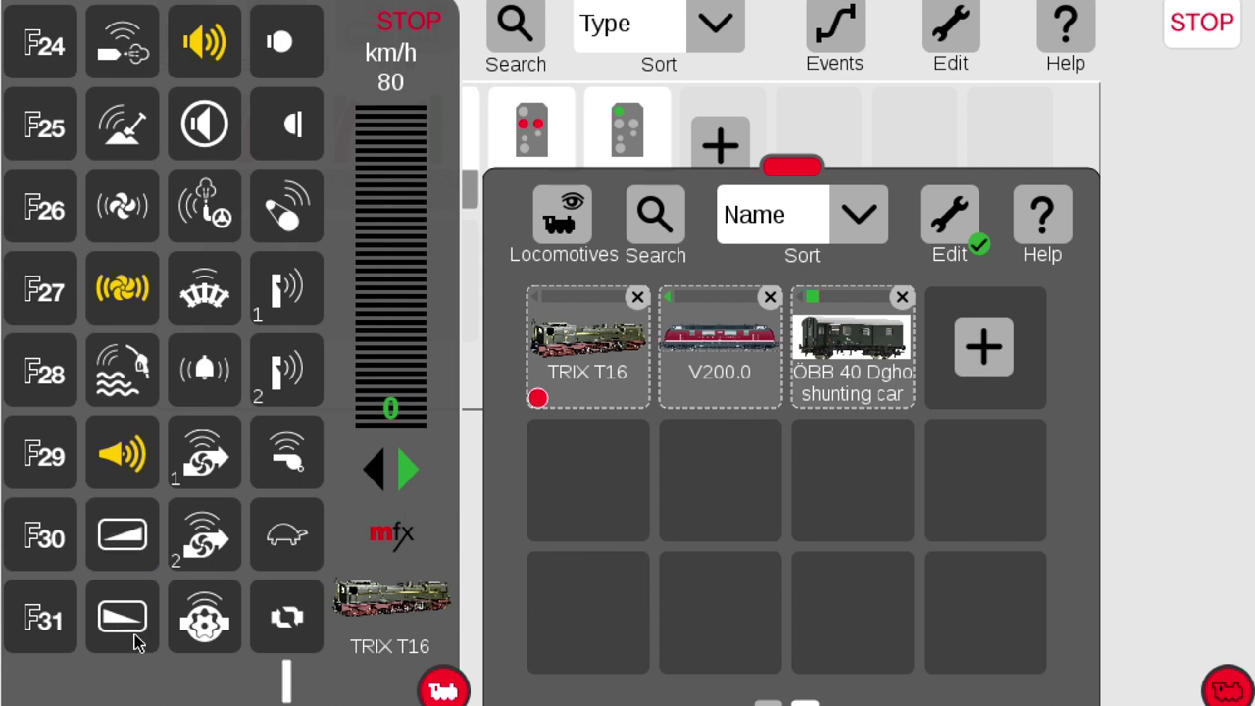
{"action": "left_click", "coordinate": [116, 465]}
Switch off sound and the F21 announcement, try the fan, then open the loco editing options
{"action": "left_click", "coordinate": [944, 216]}
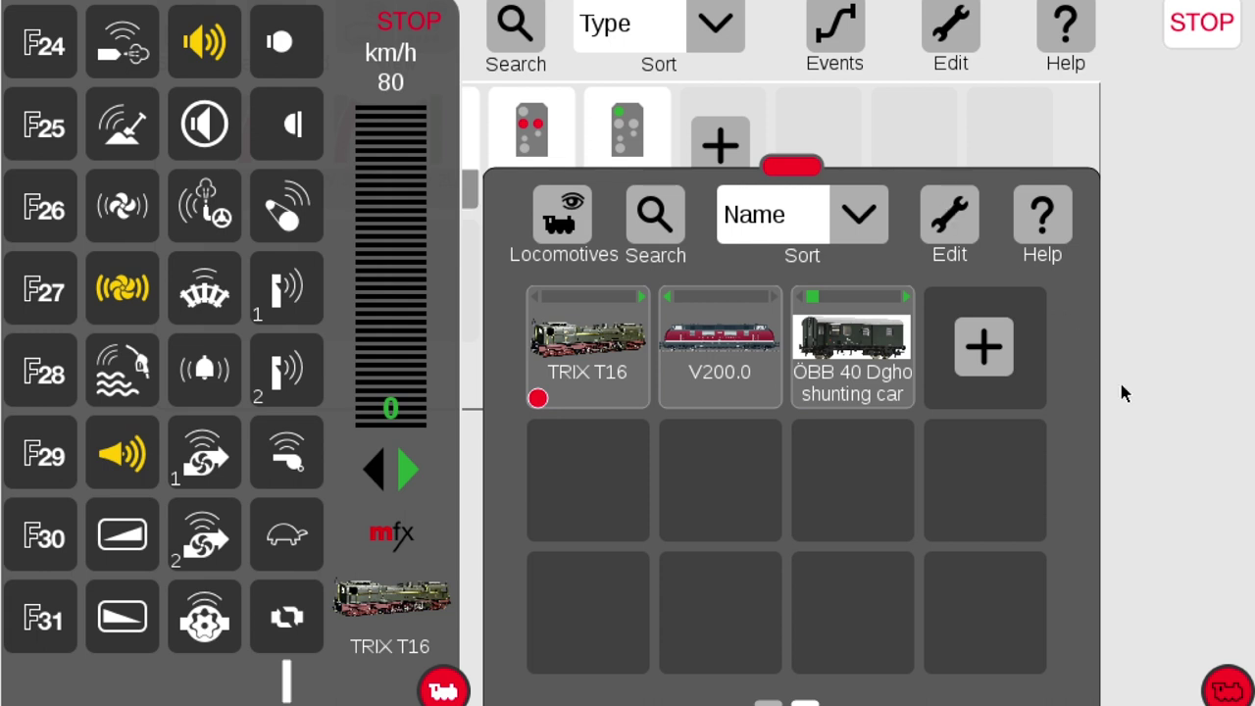
{"action": "left_click", "coordinate": [206, 51]}
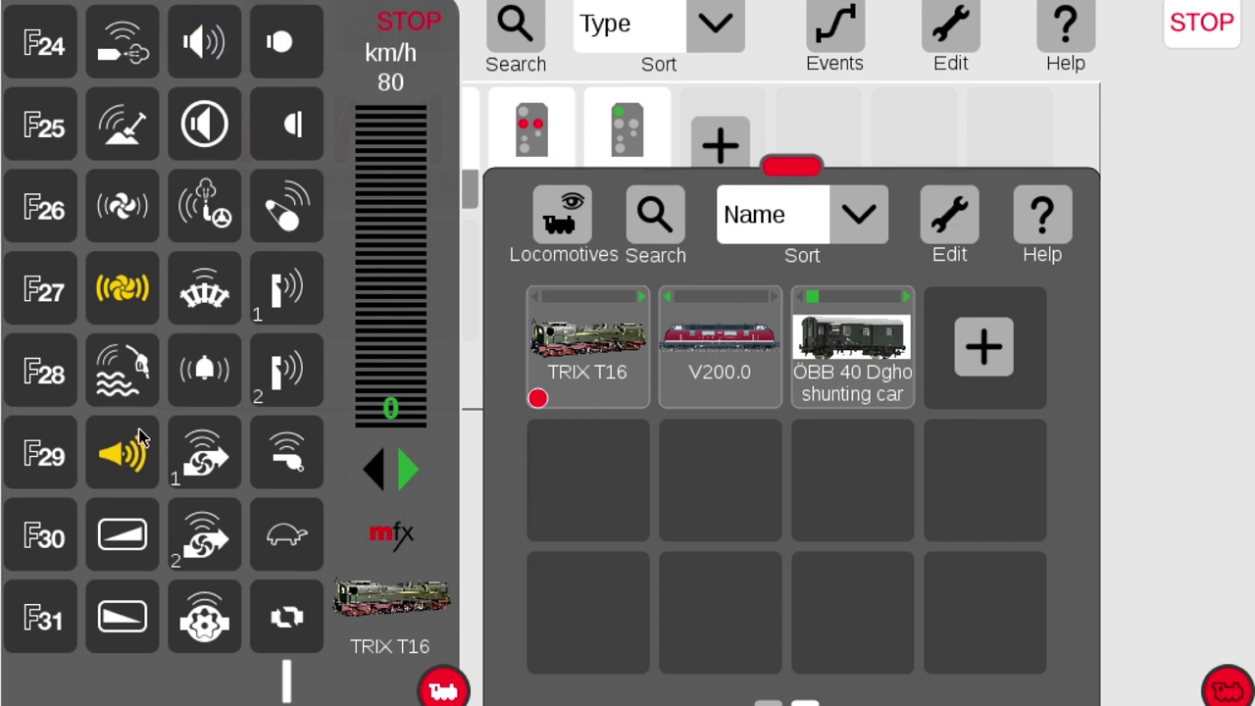
{"action": "left_click", "coordinate": [111, 454]}
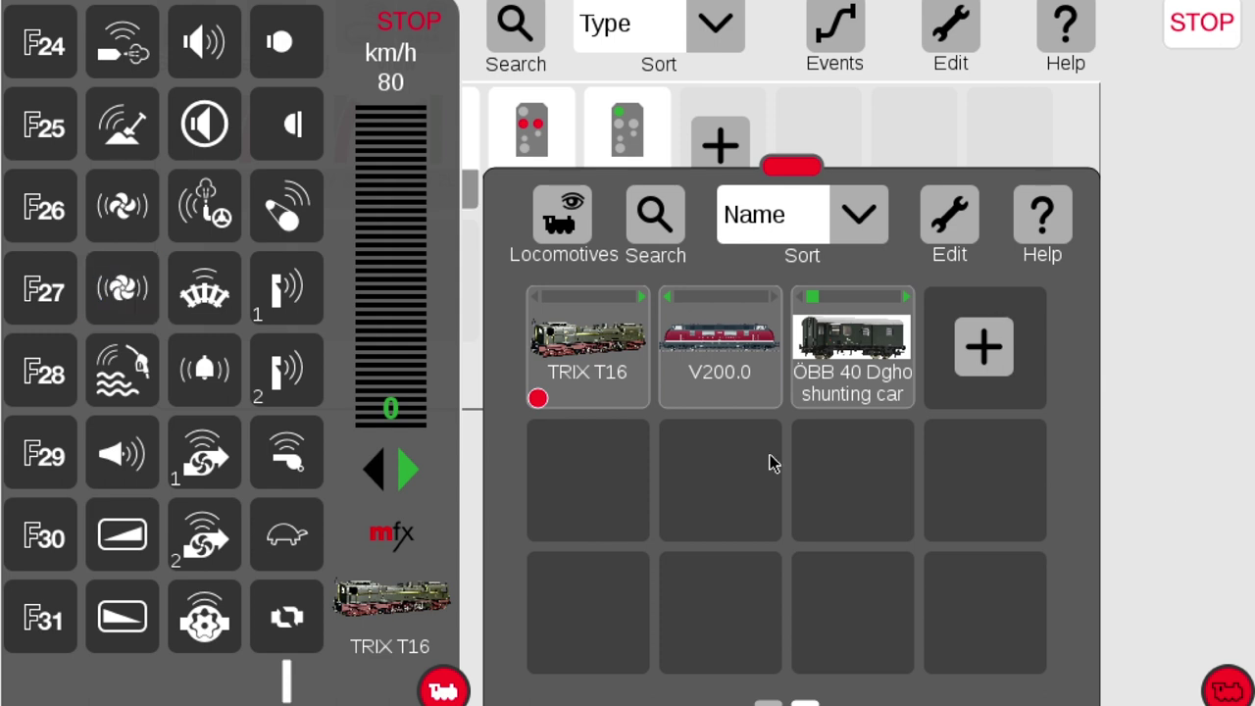
{"action": "left_click", "coordinate": [125, 305]}
{"action": "left_click", "coordinate": [125, 305]}
{"action": "left_click", "coordinate": [955, 240]}
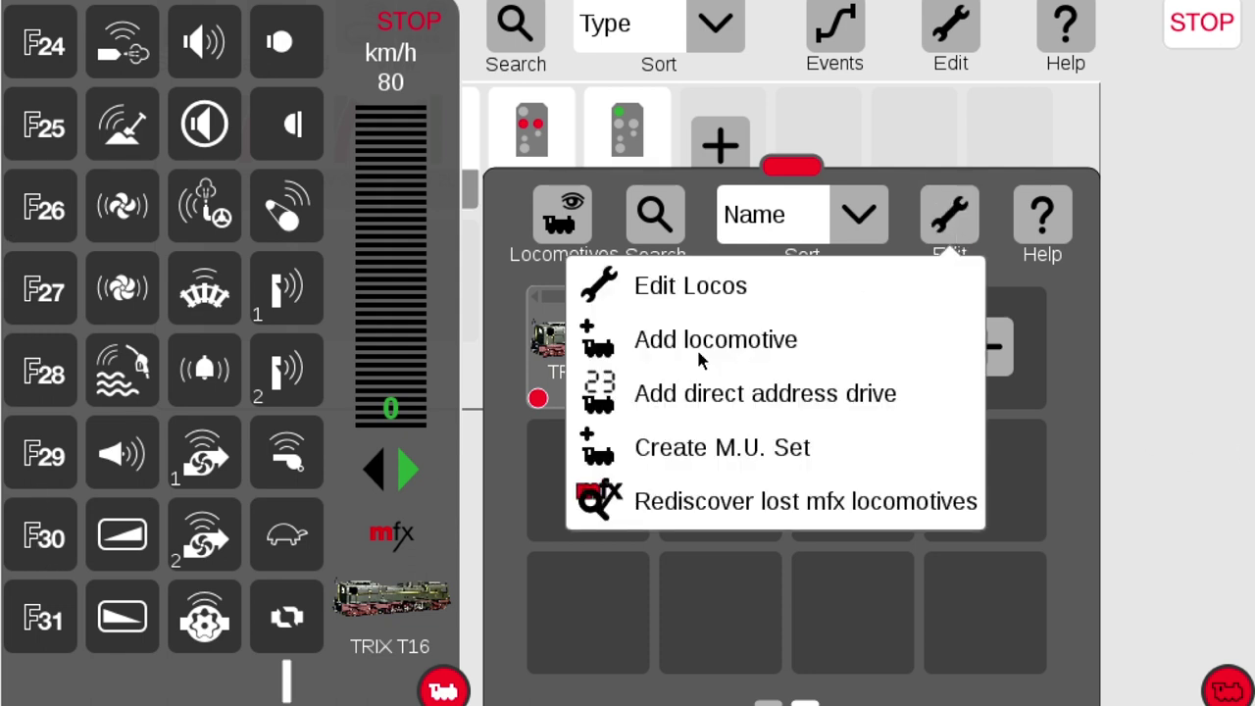
Open the TRIX T16 settings, show functions F24–F31 and toggle F24
{"action": "left_click", "coordinate": [713, 296]}
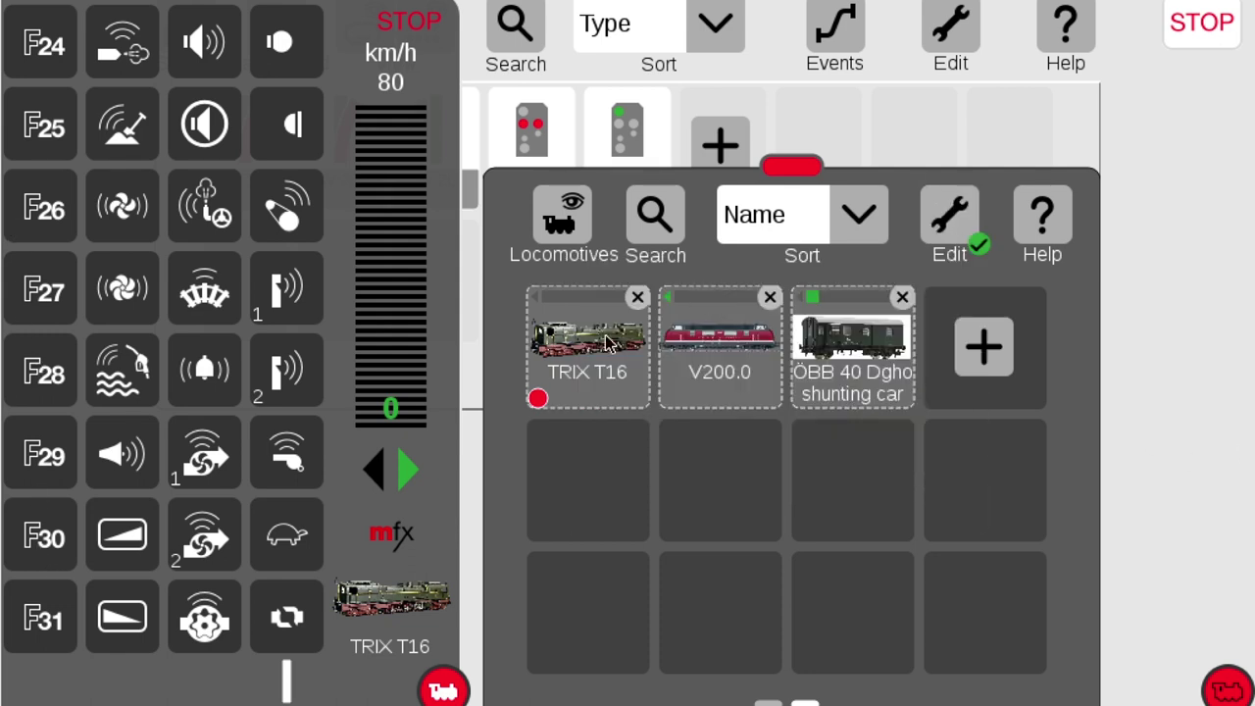
{"action": "left_click", "coordinate": [573, 355]}
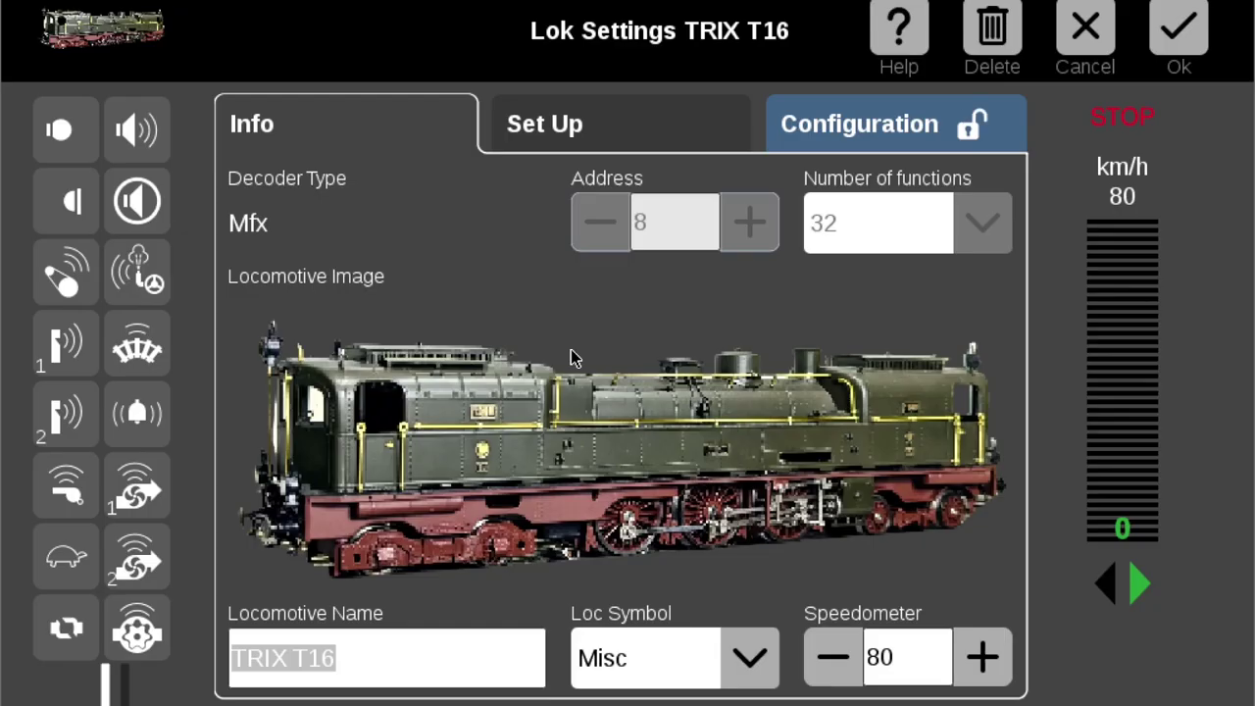
{"action": "left_click", "coordinate": [125, 698]}
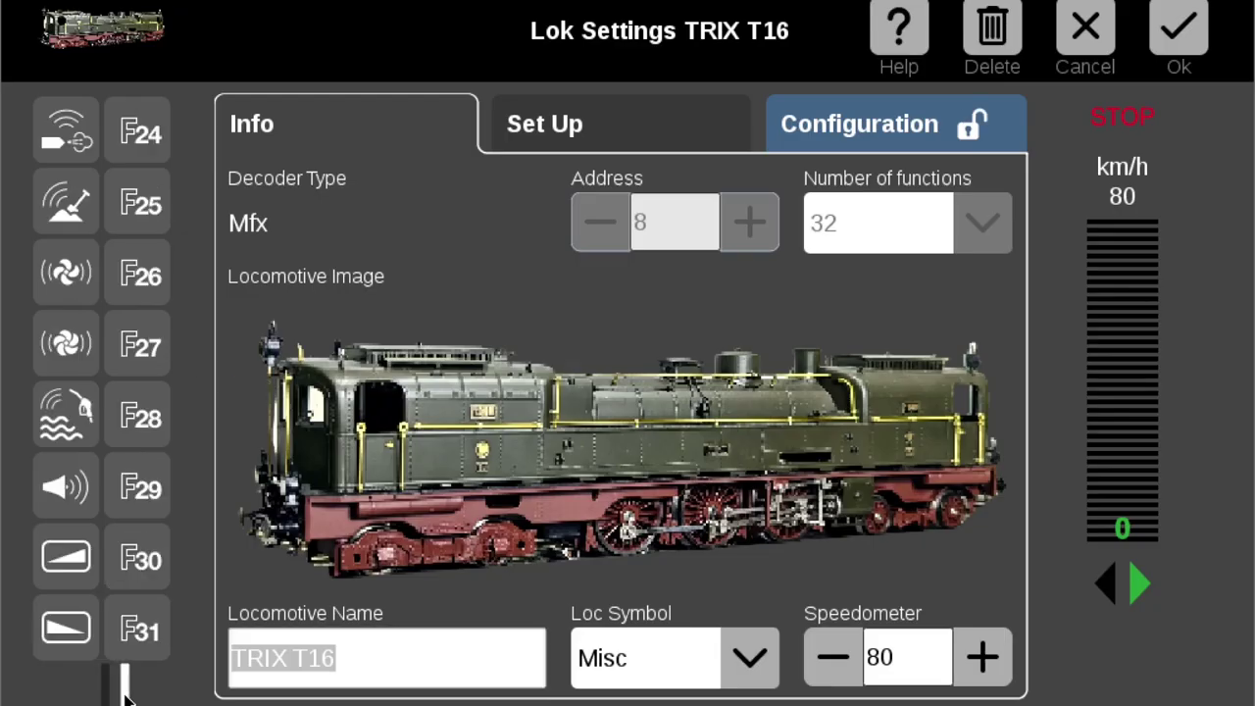
{"action": "left_click", "coordinate": [161, 157]}
{"action": "left_click", "coordinate": [156, 149]}
{"action": "left_click", "coordinate": [154, 148]}
{"action": "left_click", "coordinate": [152, 147]}
In Set Up, make functions F24 through F28 function-less
{"action": "left_click", "coordinate": [494, 143]}
{"action": "left_click", "coordinate": [155, 141]}
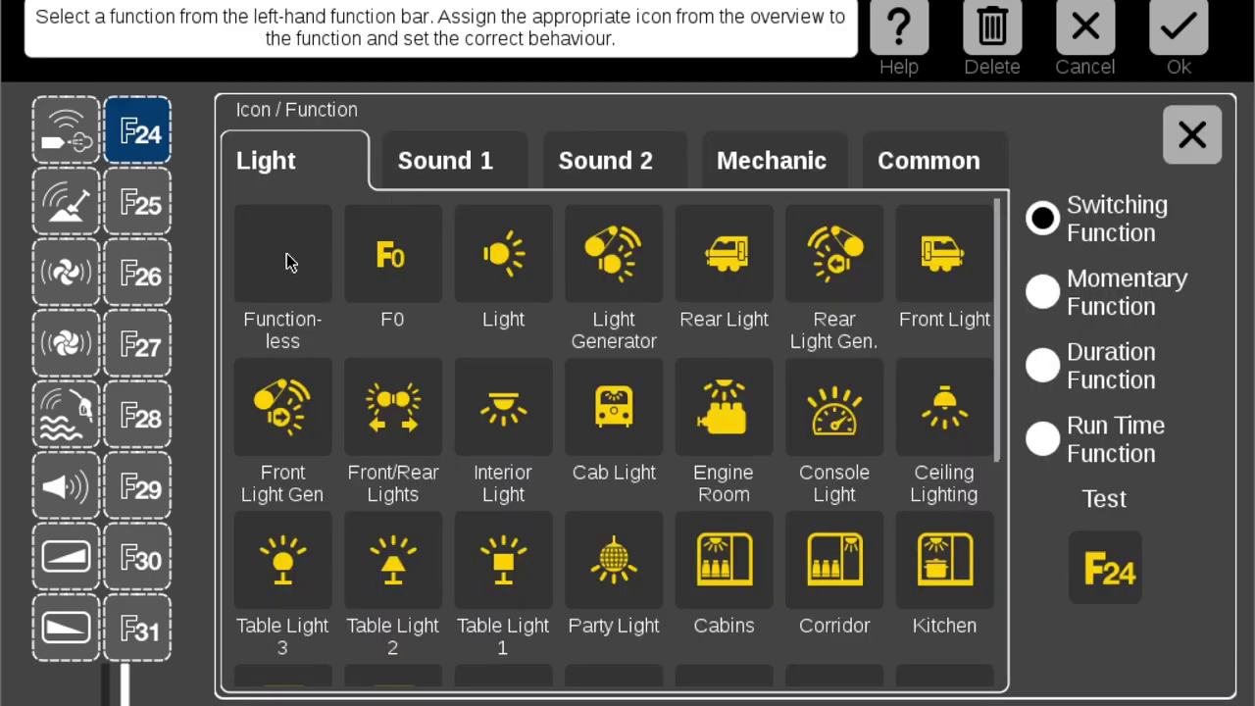
{"action": "left_click", "coordinate": [273, 252]}
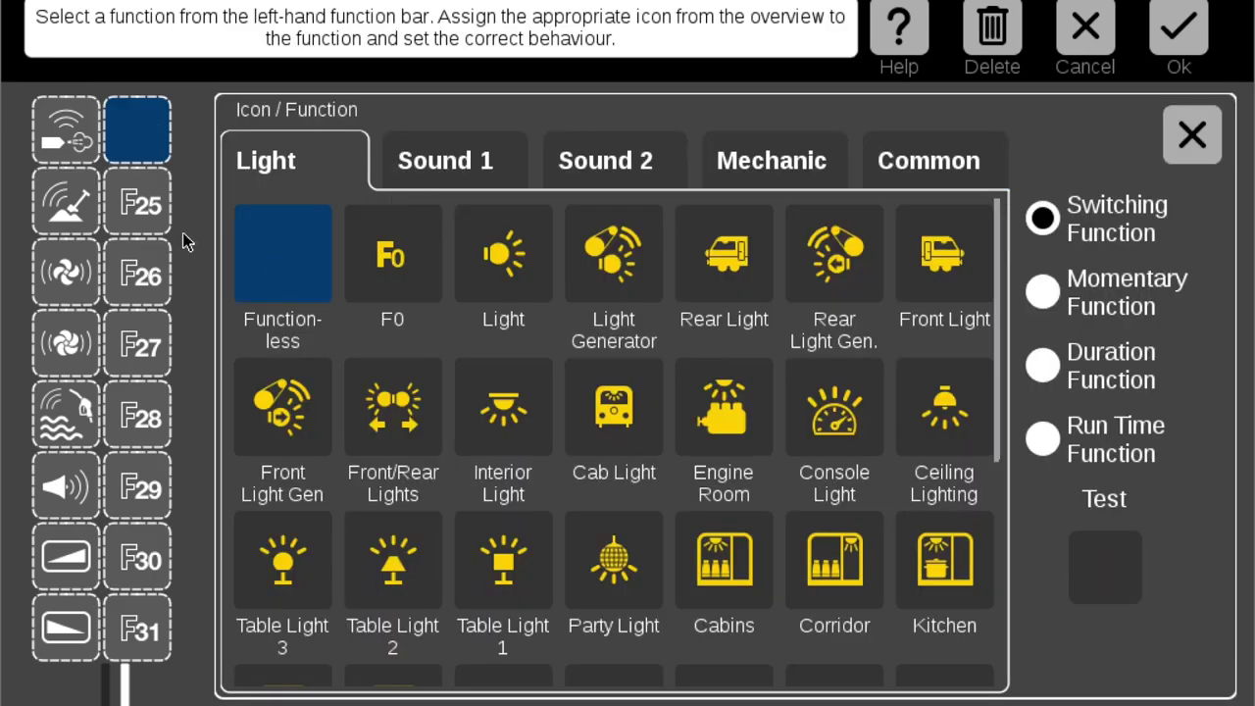
{"action": "left_click", "coordinate": [155, 221]}
{"action": "left_click", "coordinate": [290, 253]}
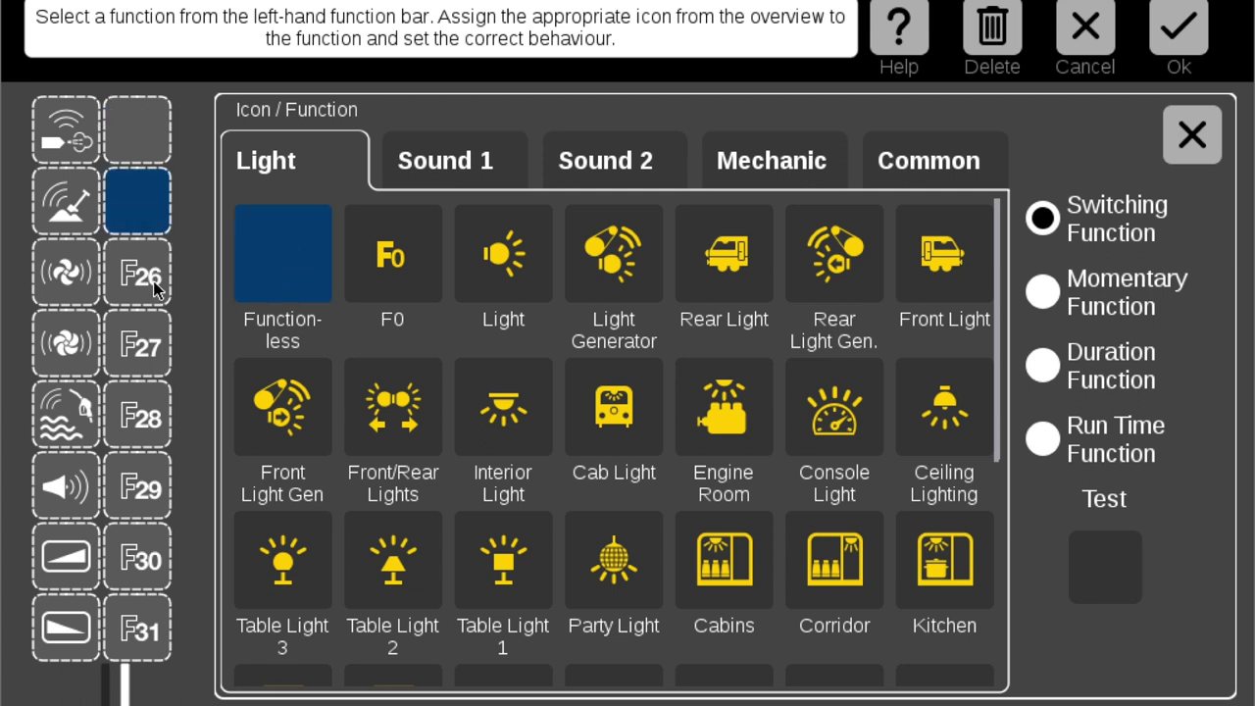
{"action": "left_click", "coordinate": [159, 287]}
{"action": "left_click", "coordinate": [291, 289]}
{"action": "left_click", "coordinate": [162, 345]}
{"action": "left_click", "coordinate": [296, 295]}
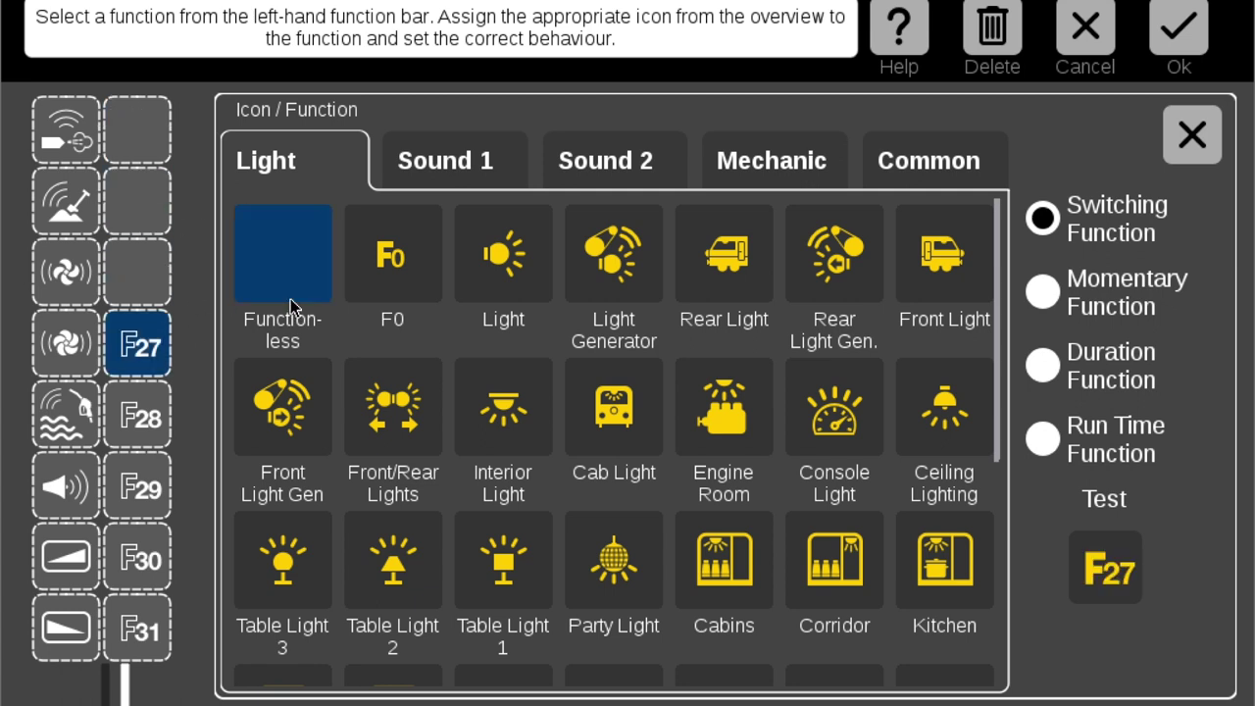
{"action": "left_click", "coordinate": [152, 430]}
{"action": "left_click", "coordinate": [294, 294]}
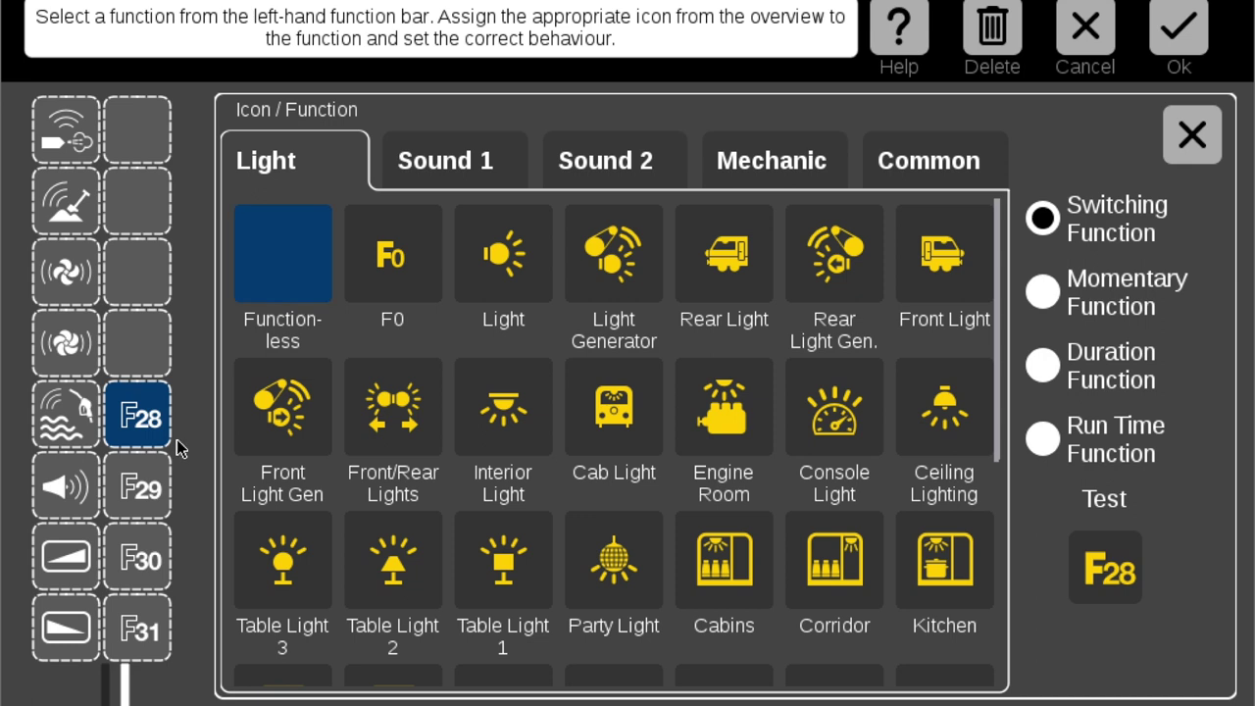
Make F29 to F31 function-less as well, then close the panel and save with Ok
{"action": "left_click", "coordinate": [155, 495]}
{"action": "left_click", "coordinate": [294, 275]}
{"action": "left_click", "coordinate": [142, 554]}
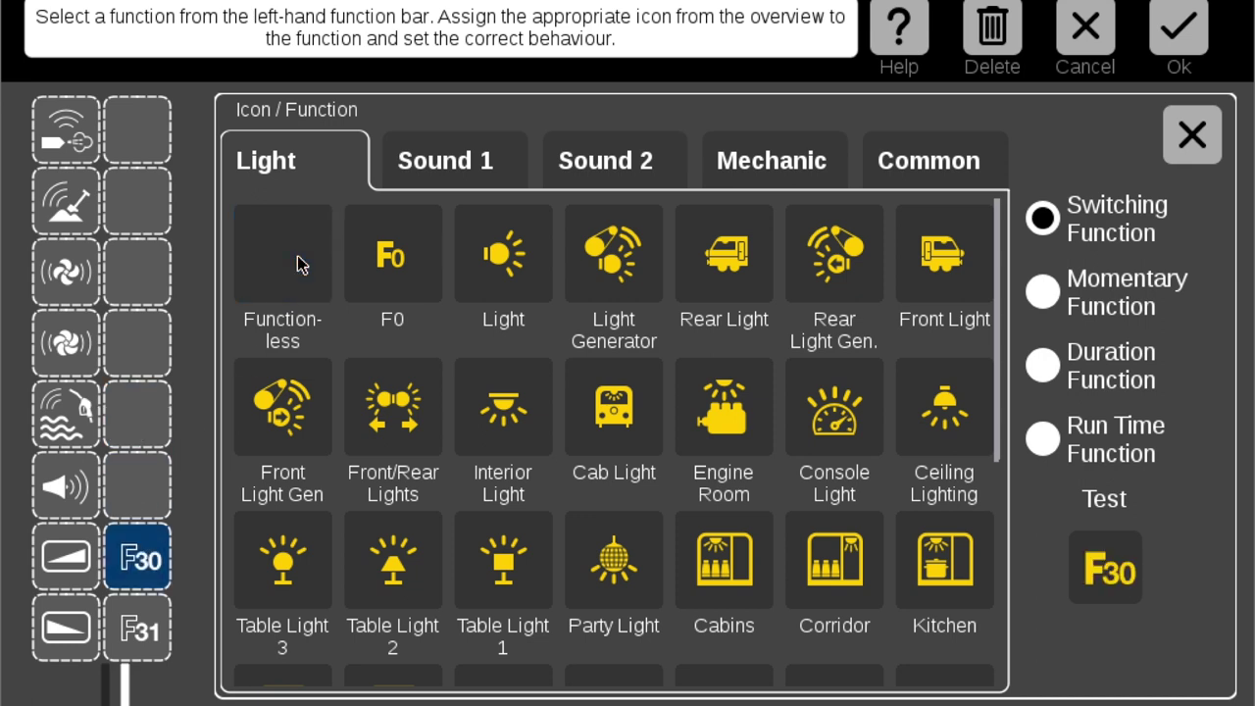
{"action": "left_click", "coordinate": [147, 632]}
{"action": "left_click", "coordinate": [280, 279]}
{"action": "left_click", "coordinate": [1192, 134]}
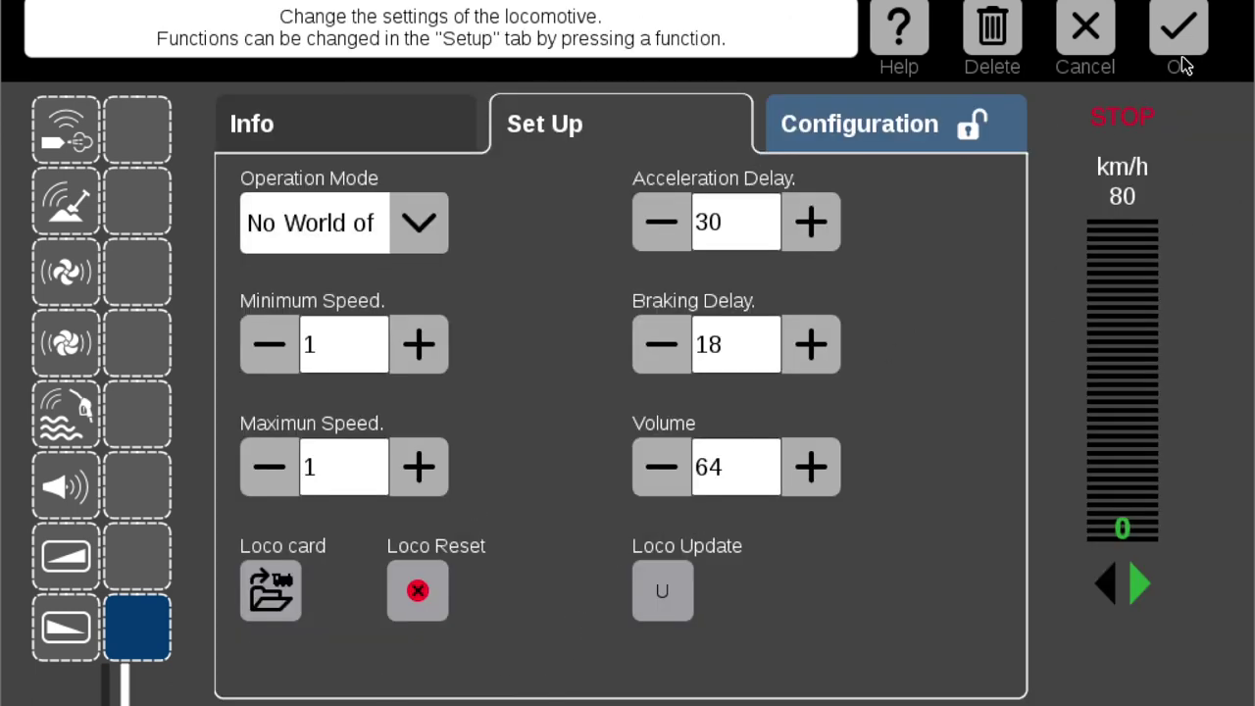
{"action": "left_click", "coordinate": [1183, 34]}
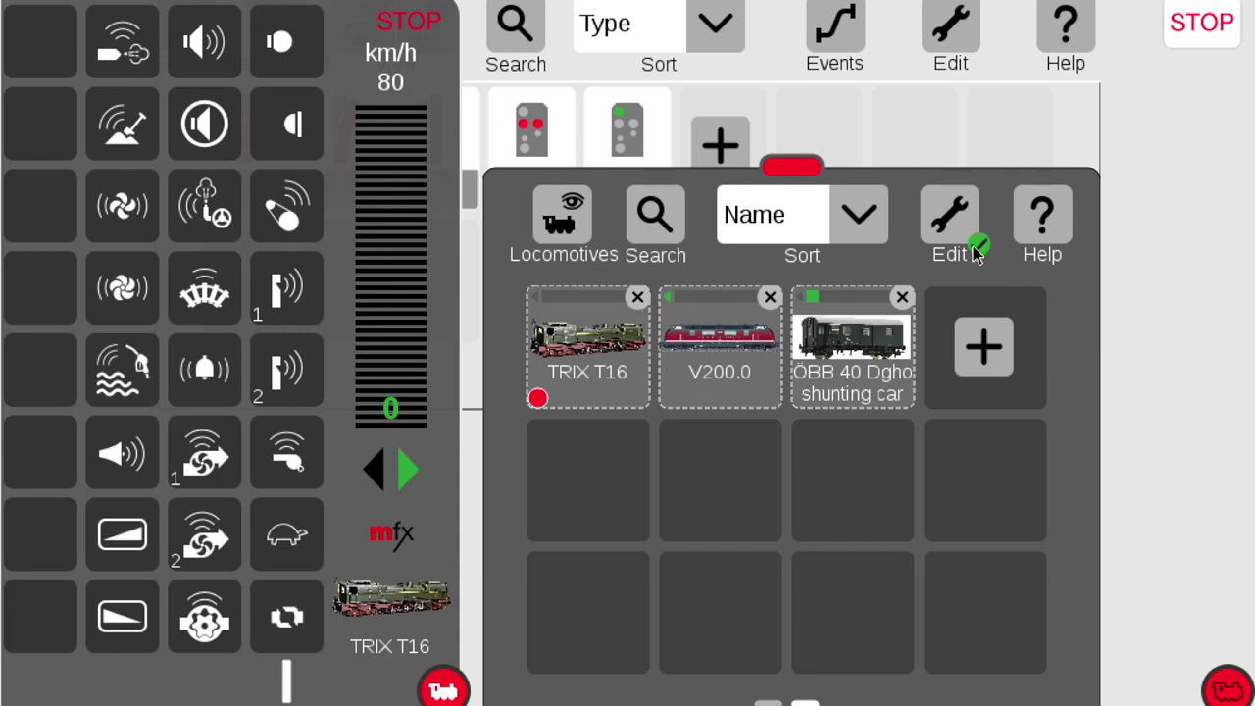
Press emergency STOP and delete the TRIX T16, confirming with the check mark
{"action": "left_click", "coordinate": [638, 297]}
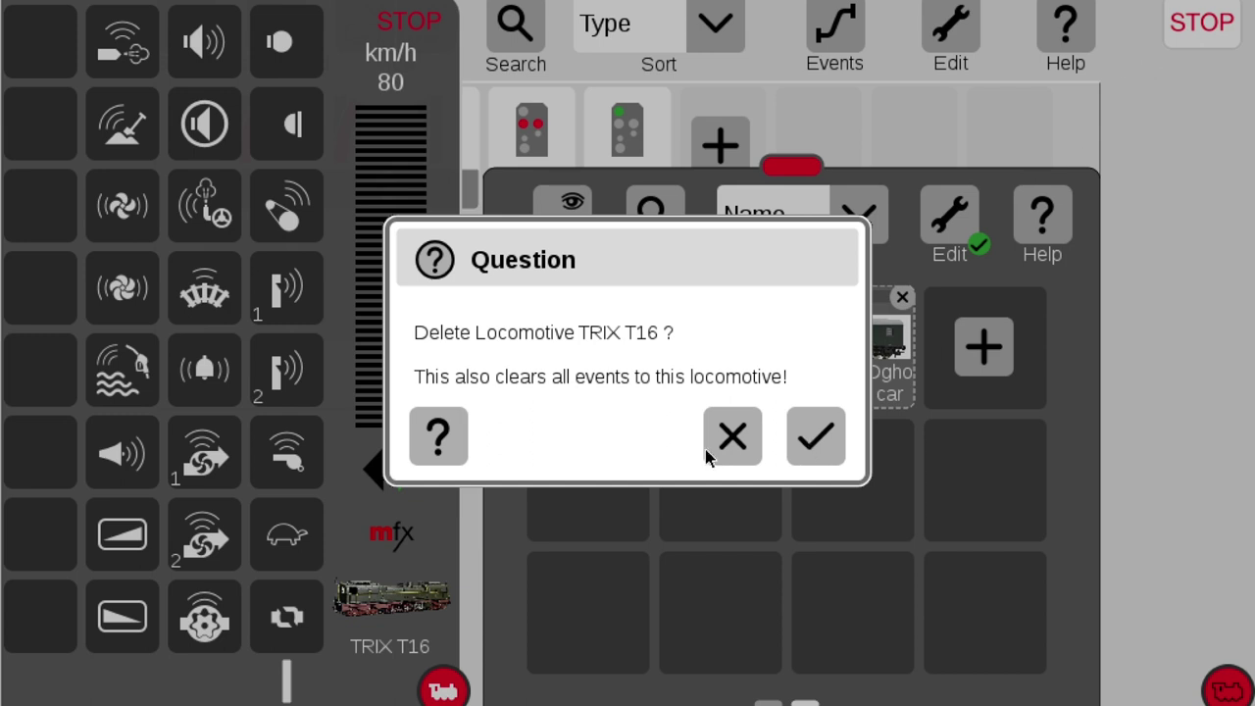
{"action": "left_click", "coordinate": [733, 437]}
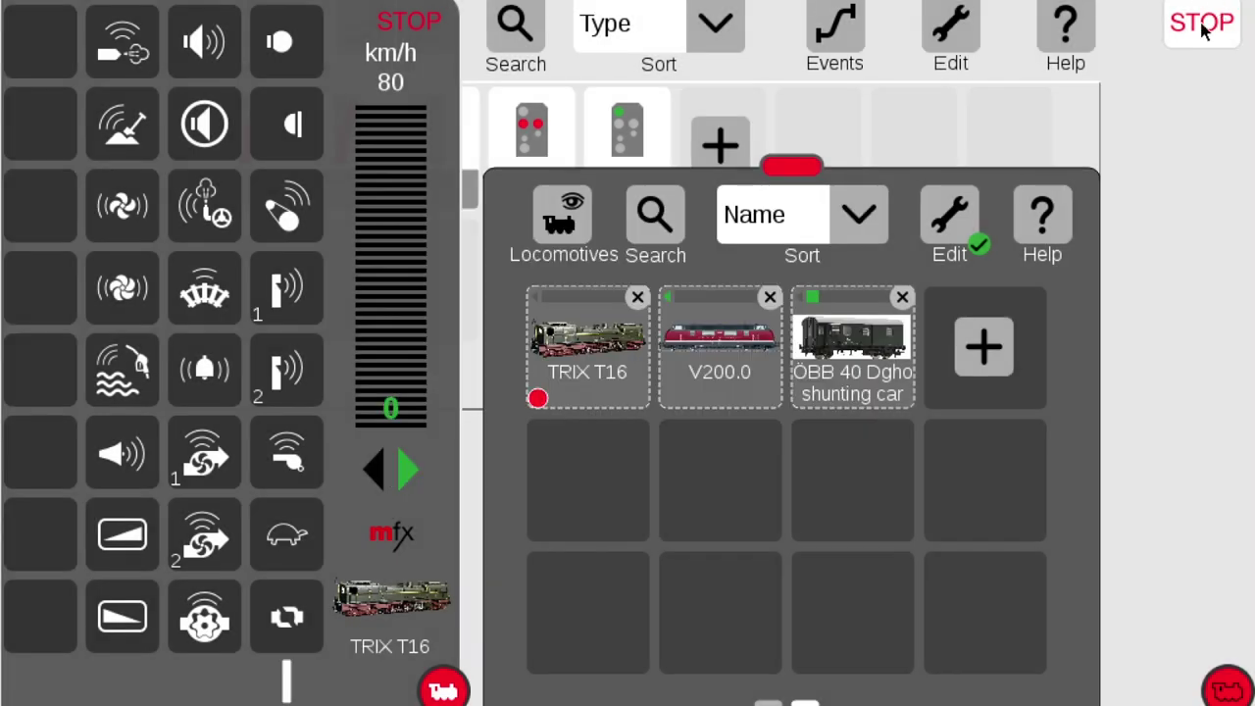
{"action": "left_click", "coordinate": [1204, 23]}
{"action": "left_click", "coordinate": [639, 300]}
{"action": "left_click", "coordinate": [817, 461]}
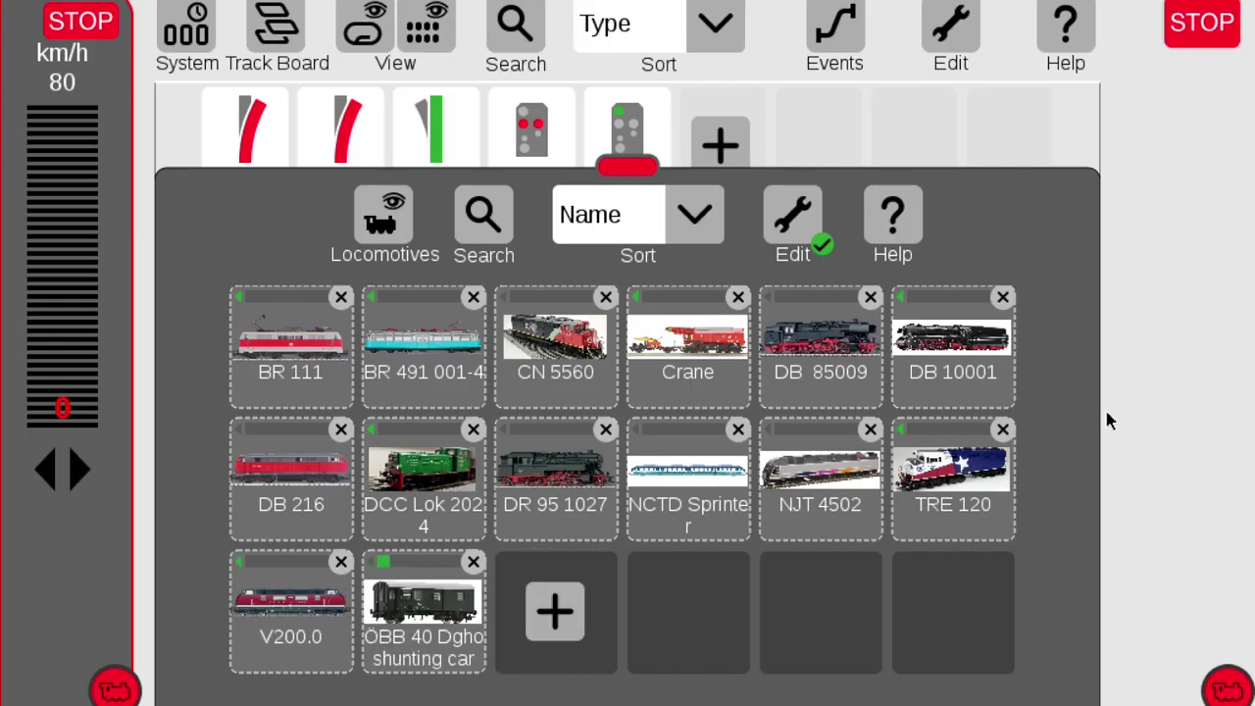
Release the emergency stop so TRIX T16 is found again and reappears in the locomotive list
{"action": "left_click", "coordinate": [1219, 39]}
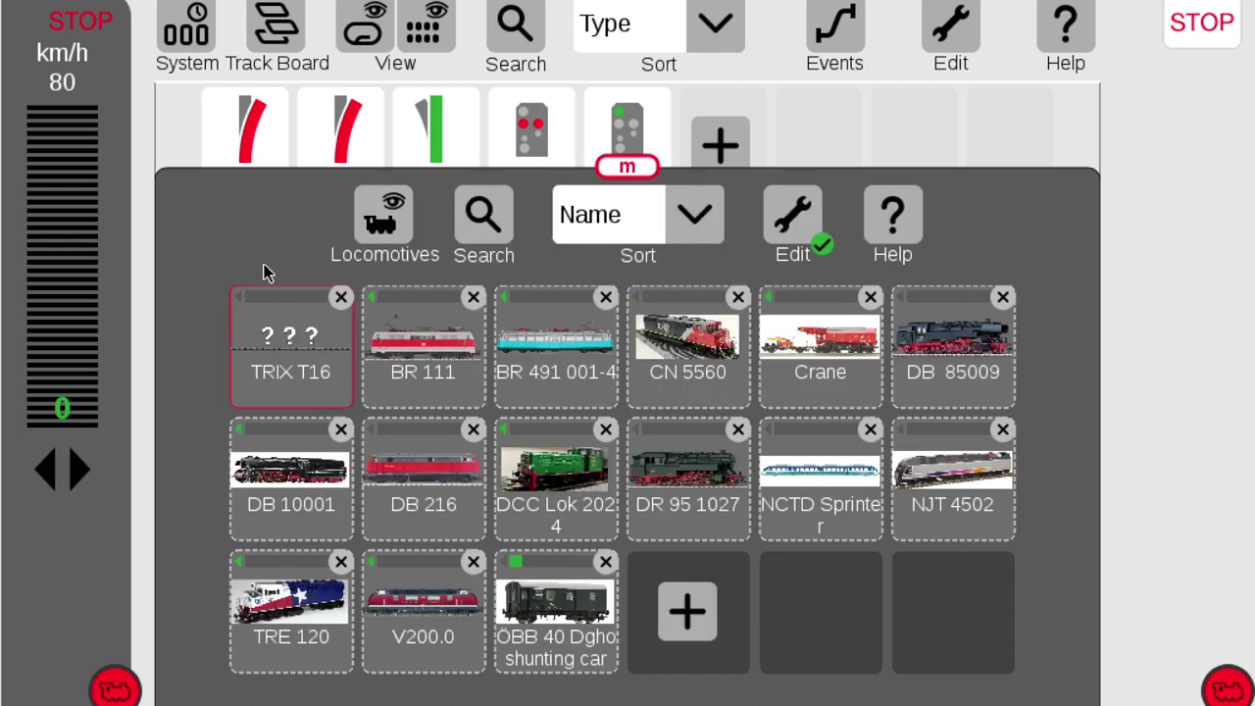
Assign TrixT16.png as the TRIX T16 locomotive image, filtering file names by 'tr'
{"action": "left_click", "coordinate": [314, 339]}
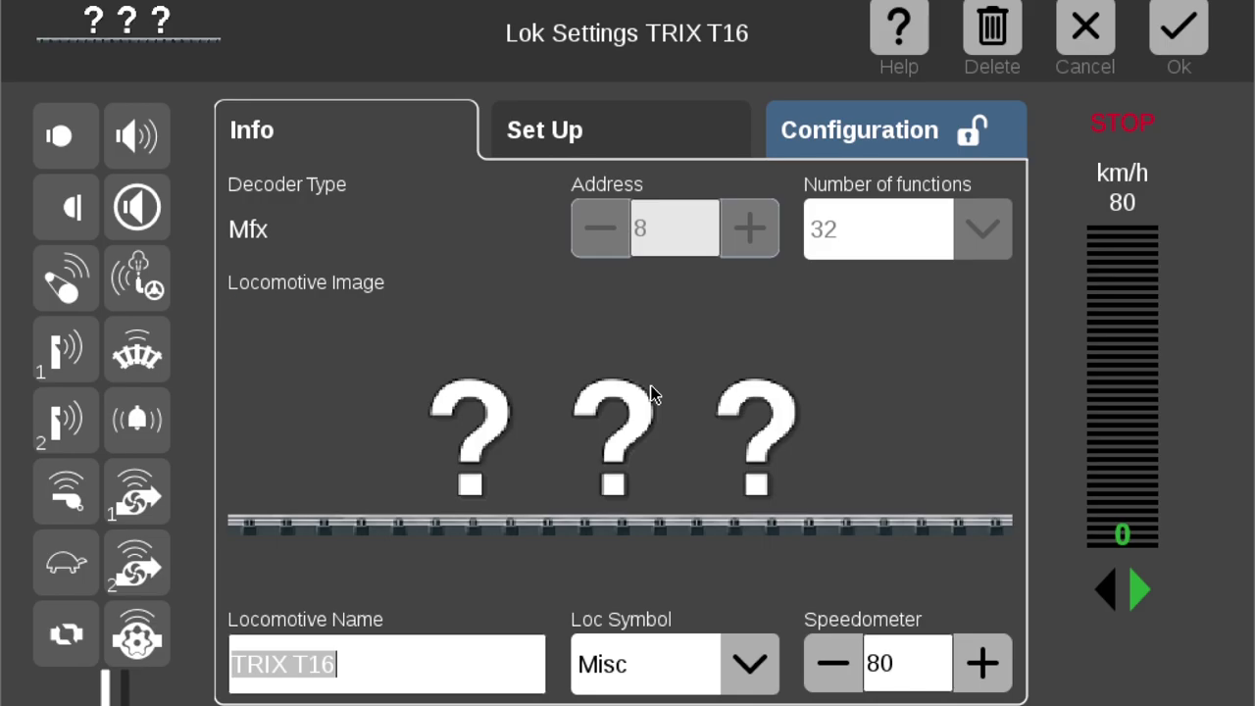
{"action": "left_click", "coordinate": [651, 390]}
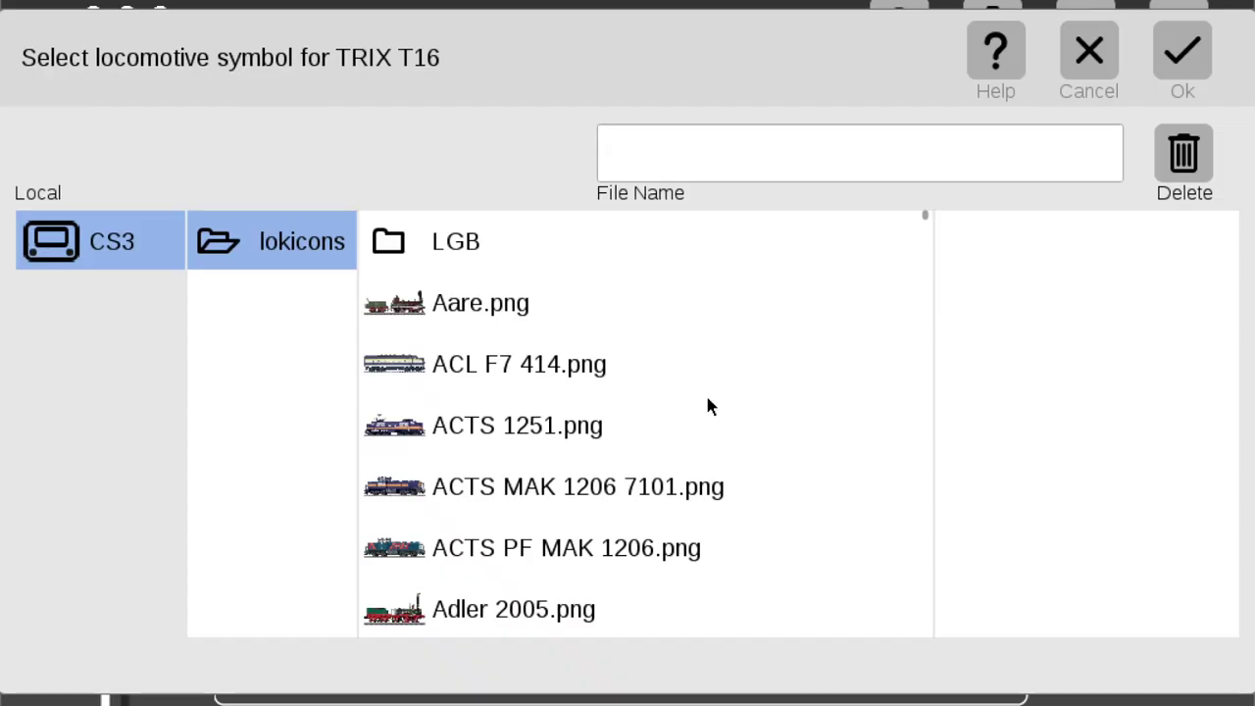
{"action": "left_click", "coordinate": [727, 164]}
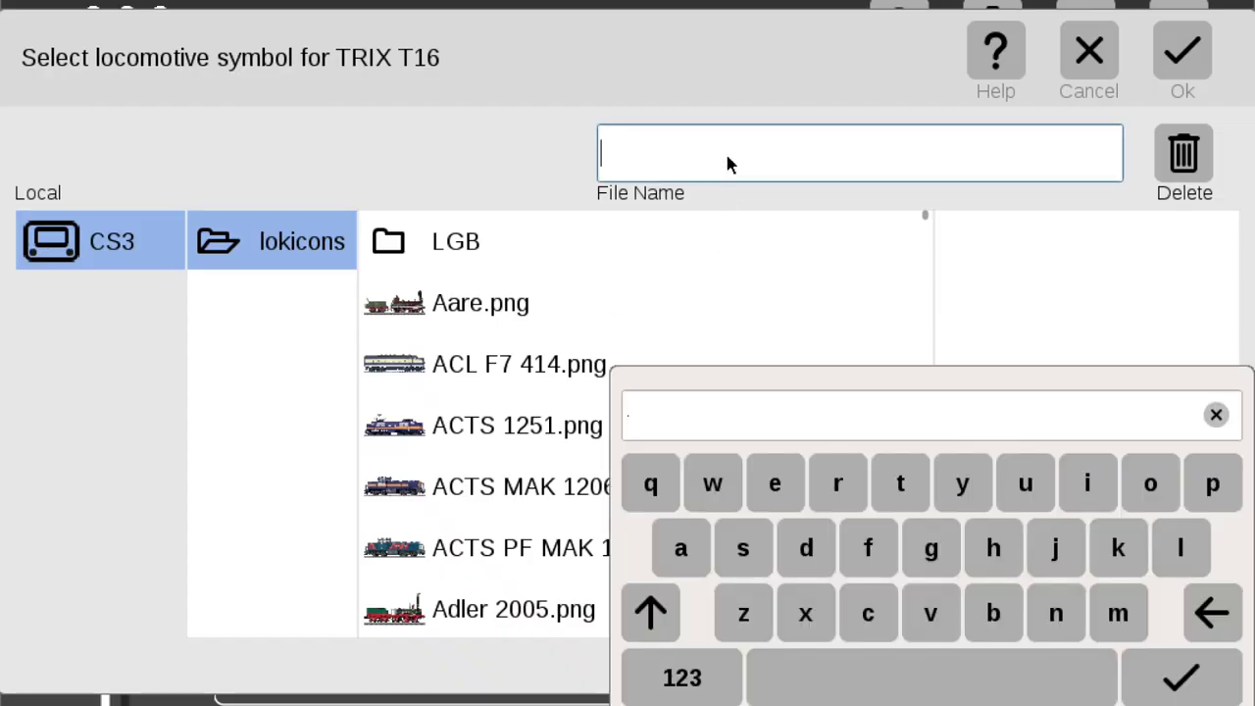
{"action": "type", "text": "t"}
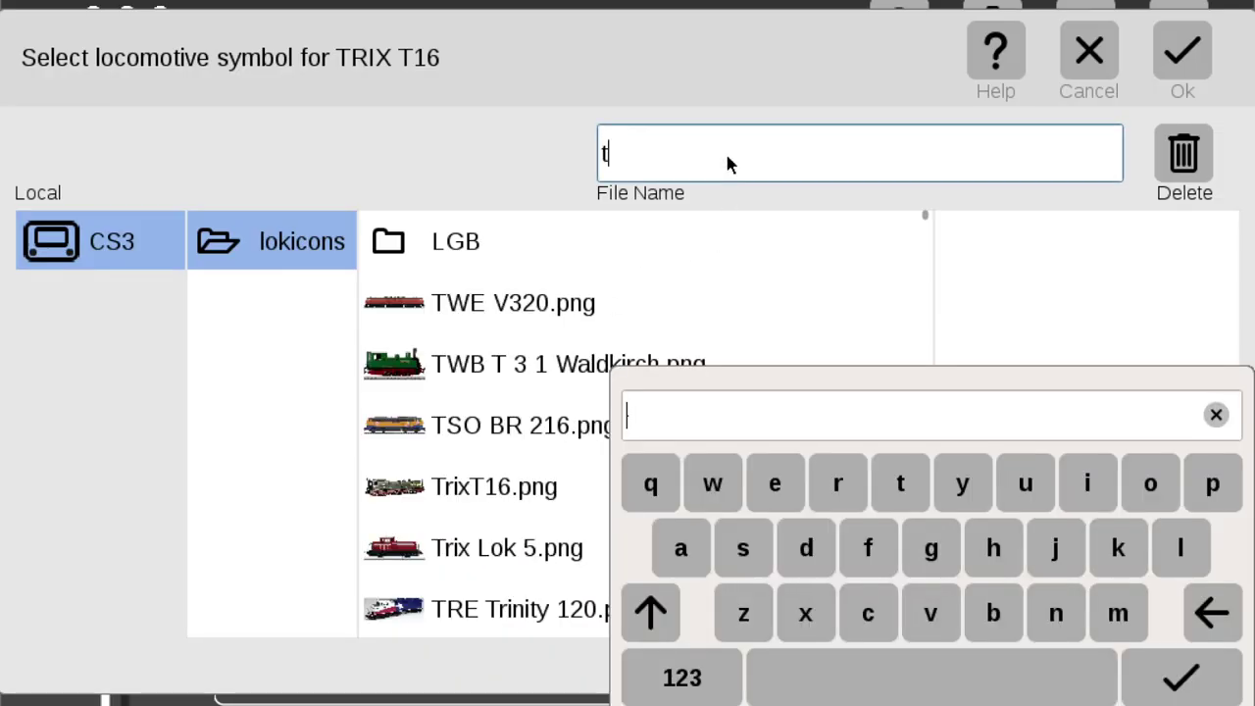
{"action": "type", "text": "r"}
{"action": "left_click", "coordinate": [481, 308]}
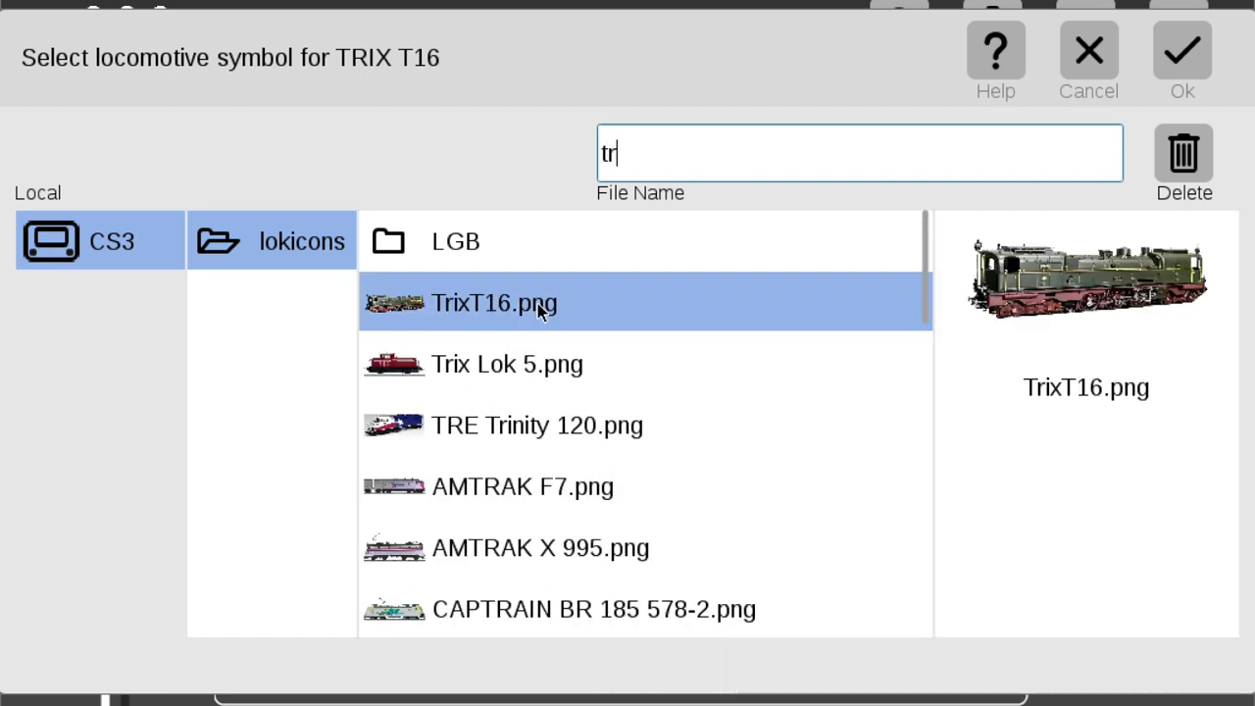
{"action": "left_click", "coordinate": [1183, 57]}
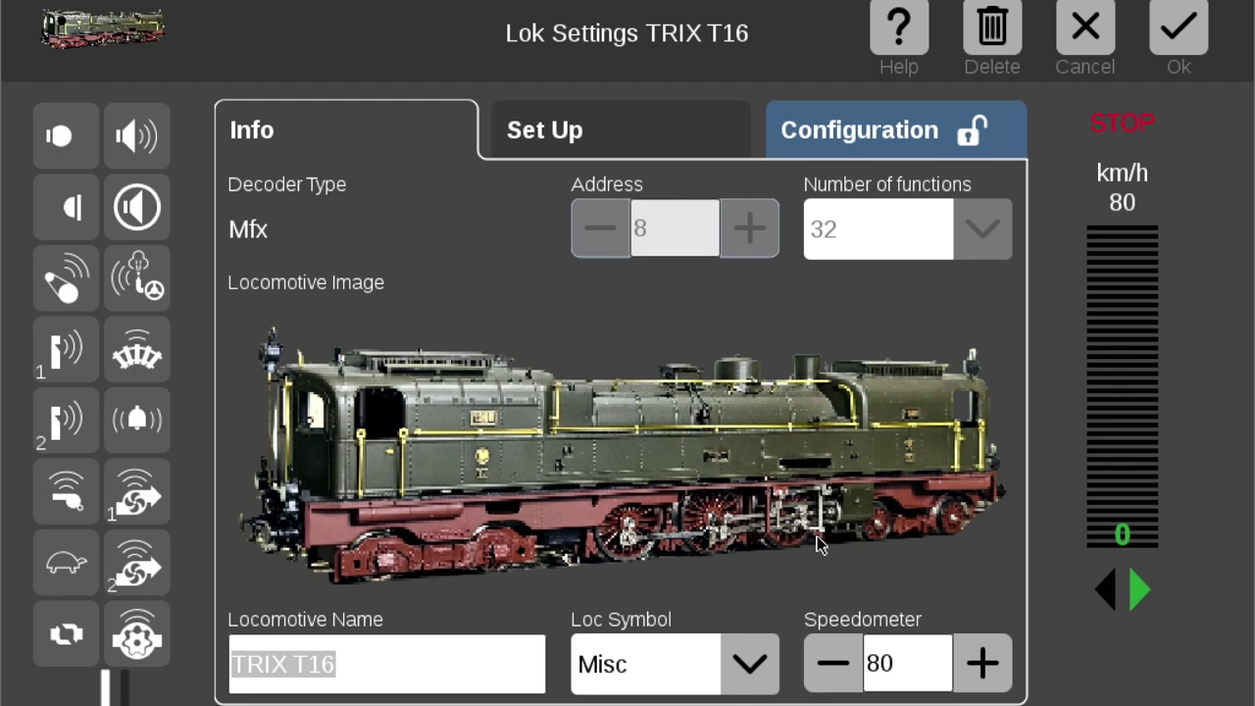
Return to the first function page and toggle the sound function on, off, and on again
{"action": "scroll", "coordinate": [99, 350], "scroll_direction": "down", "scroll_amount": 3}
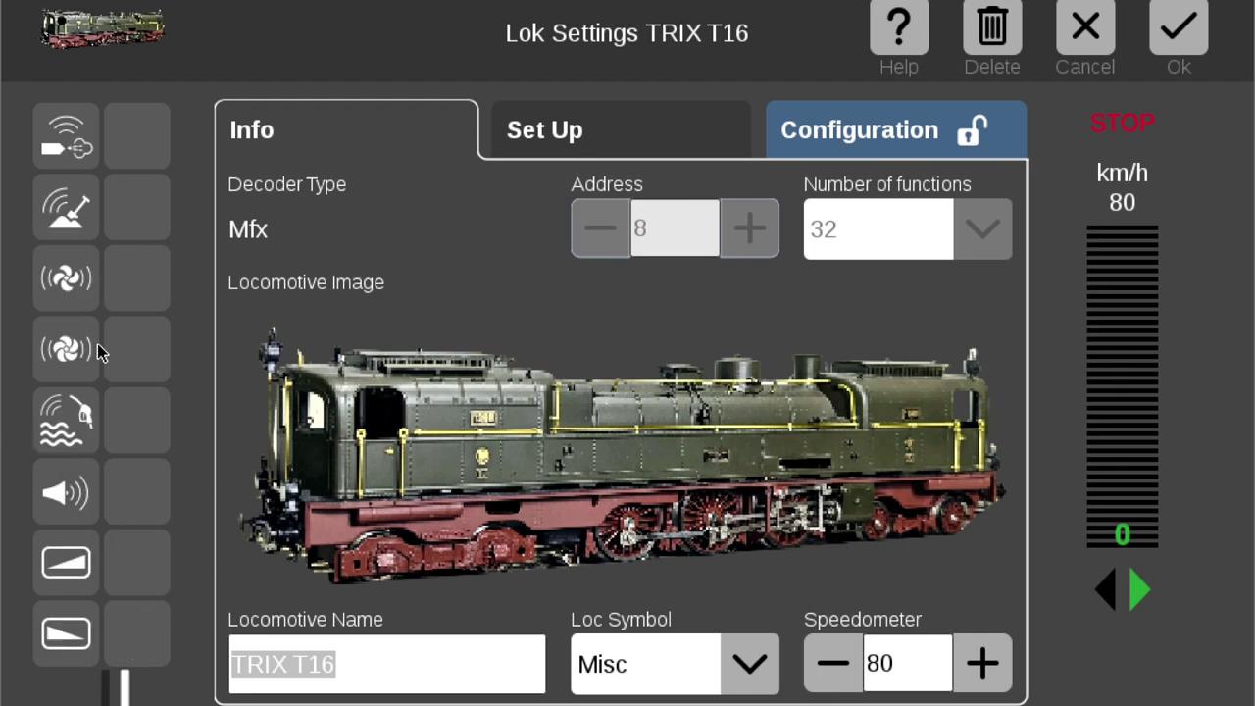
{"action": "scroll", "coordinate": [99, 351], "scroll_direction": "up", "scroll_amount": 3}
{"action": "scroll", "coordinate": [122, 299], "scroll_direction": "down", "scroll_amount": 3}
{"action": "left_click", "coordinate": [105, 696]}
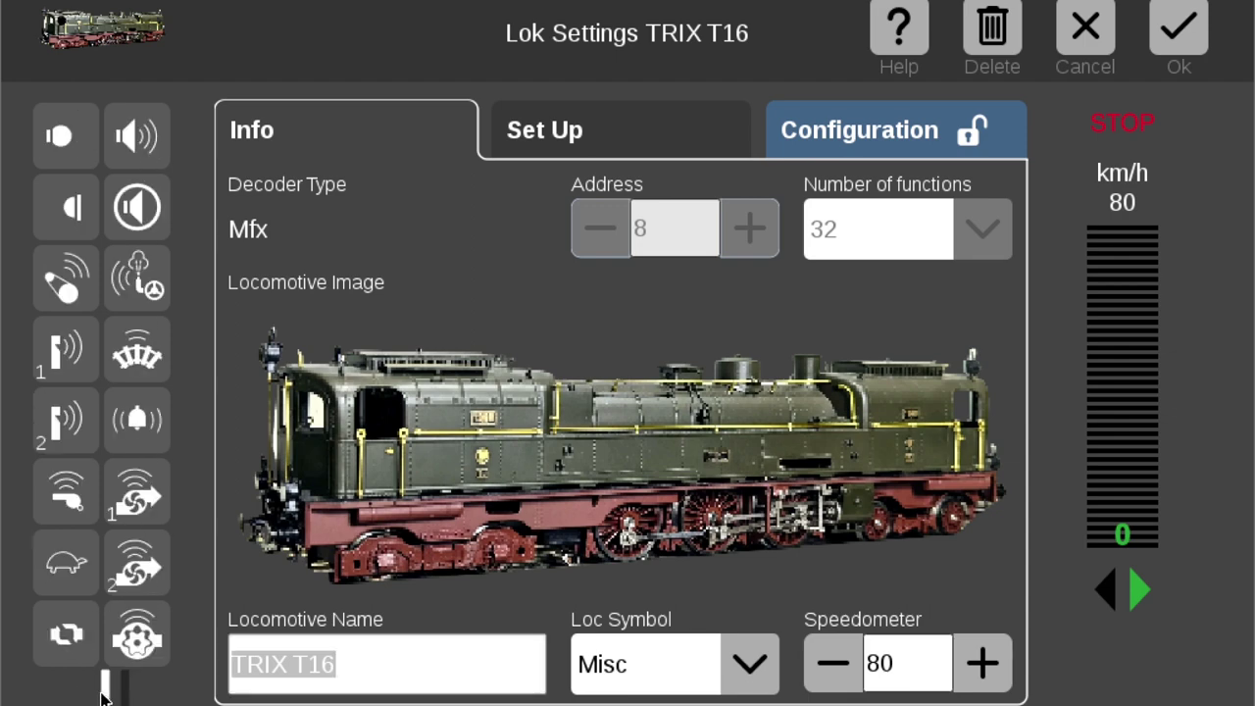
{"action": "left_click", "coordinate": [140, 140]}
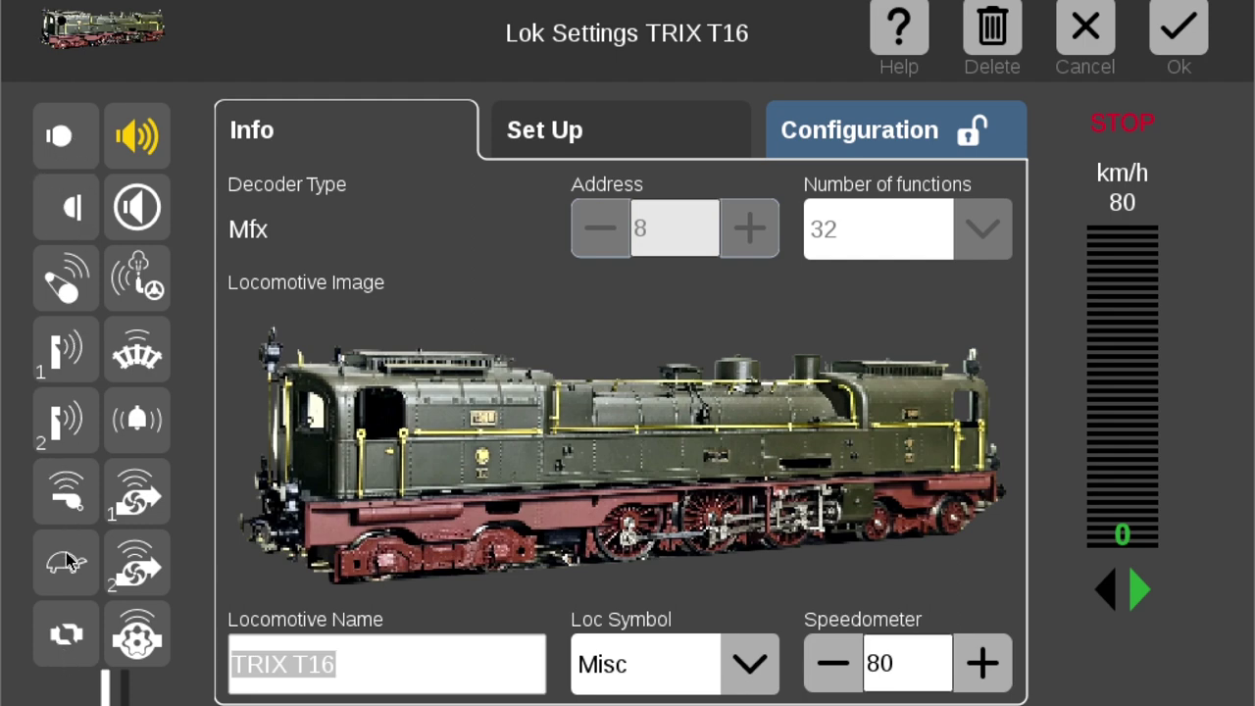
{"action": "left_click", "coordinate": [157, 147]}
{"action": "left_click", "coordinate": [159, 145]}
Test the door 1 and door 2 sounds, then confirm F24–F31 are blank
{"action": "left_click", "coordinate": [63, 358]}
{"action": "left_click", "coordinate": [79, 431]}
{"action": "left_click", "coordinate": [79, 430]}
{"action": "left_click", "coordinate": [131, 695]}
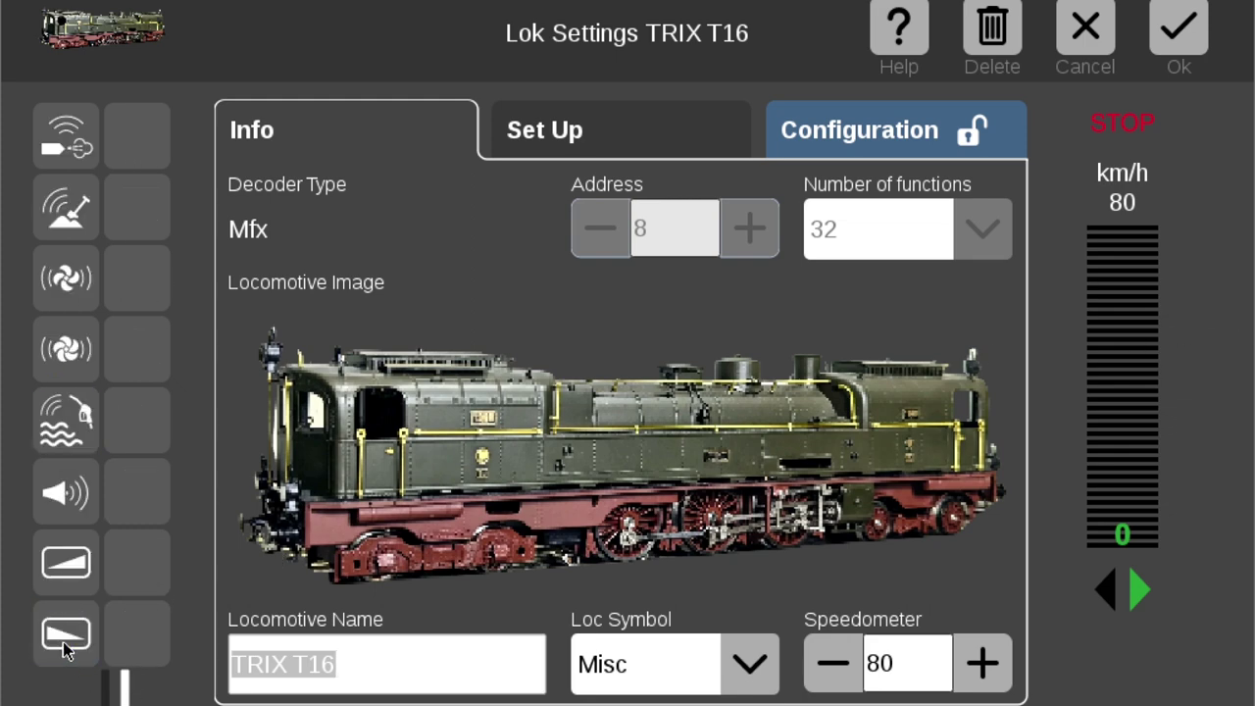